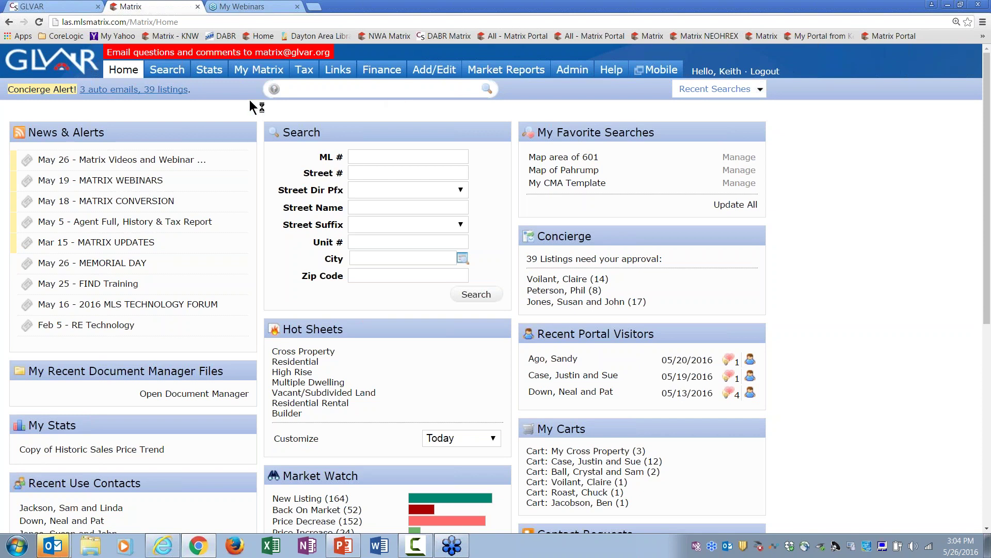
Step: Open Contacts, add a new contact, and enter the client's first and last name
mouse_move(261, 70)
click(281, 115)
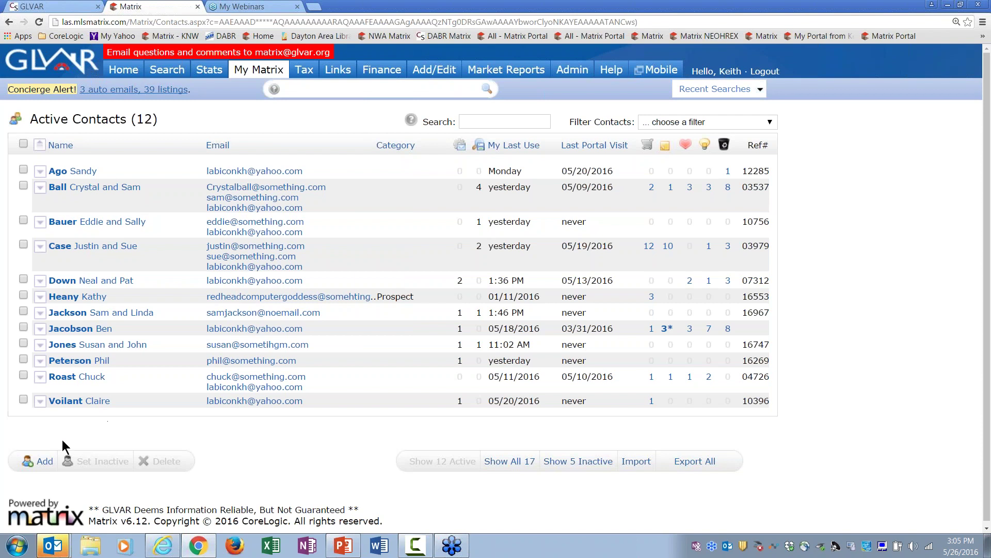
click(44, 461)
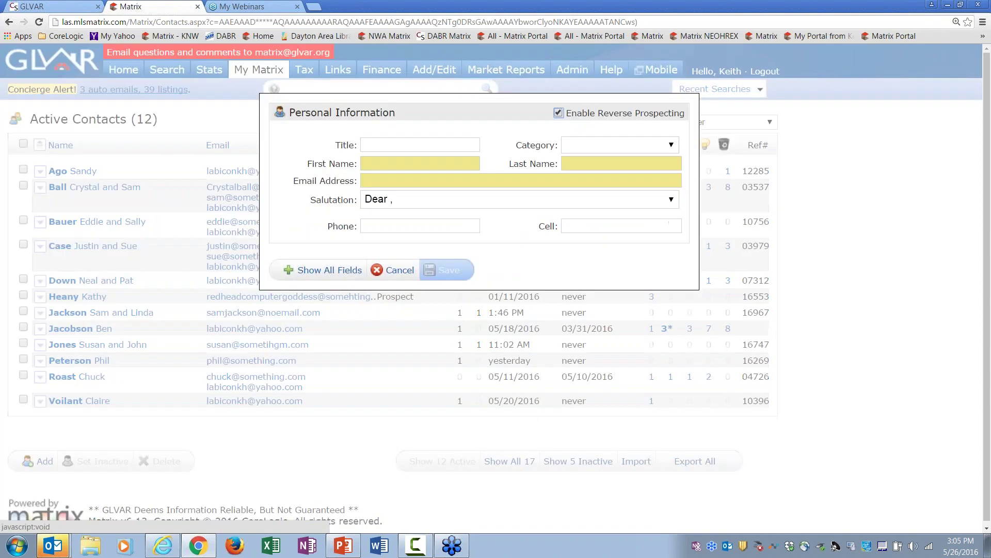
click(378, 164)
key(Tab)
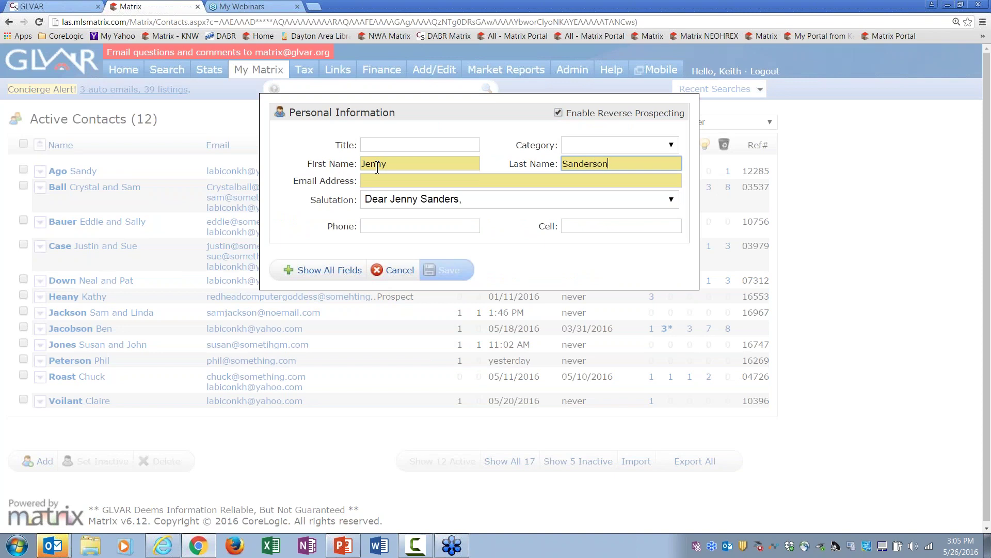
Step: Fill in the contact's e-mail address and phone number from the saved autofill entry
key(Tab)
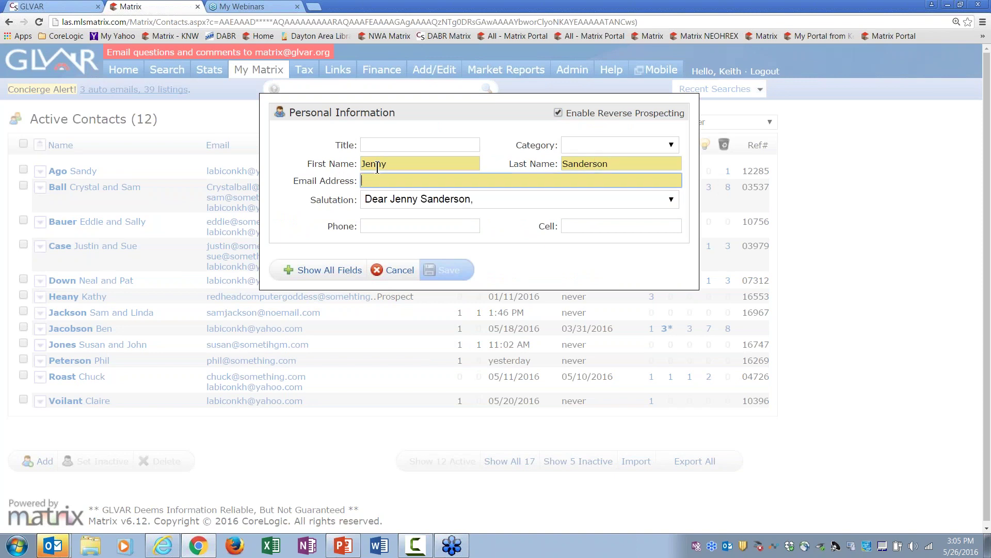
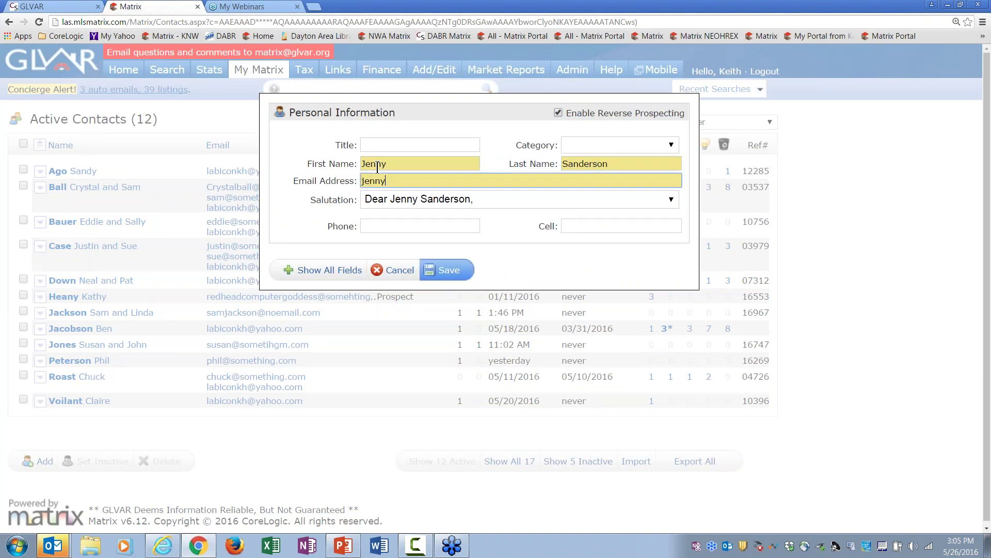
key(BackSpace)
key(BackSpace)
key(BackSpace)
key(BackSpace)
key(BackSpace)
key(BackSpace)
key(BackSpace)
key(BackSpace)
key(BackSpace)
key(BackSpace)
key(BackSpace)
key(BackSpace)
key(BackSpace)
key(BackSpace)
key(BackSpace)
key(BackSpace)
key(BackSpace)
key(BackSpace)
key(BackSpace)
key(BackSpace)
key(BackSpace)
key(BackSpace)
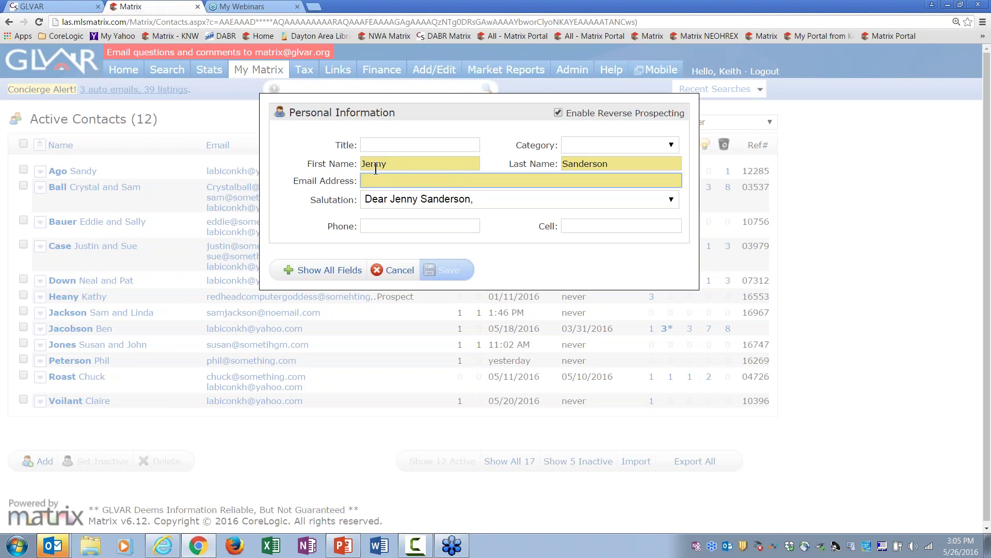
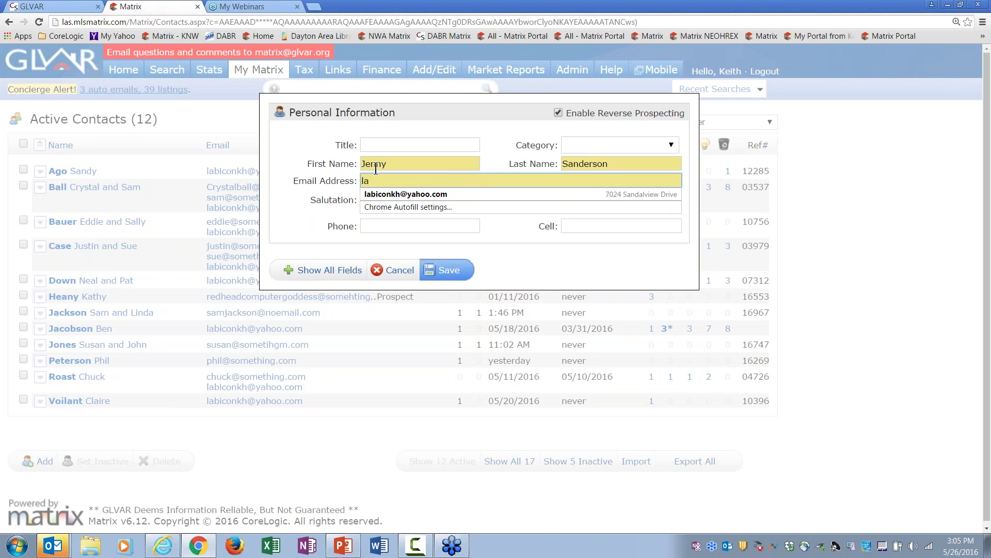
key(Down)
key(Return)
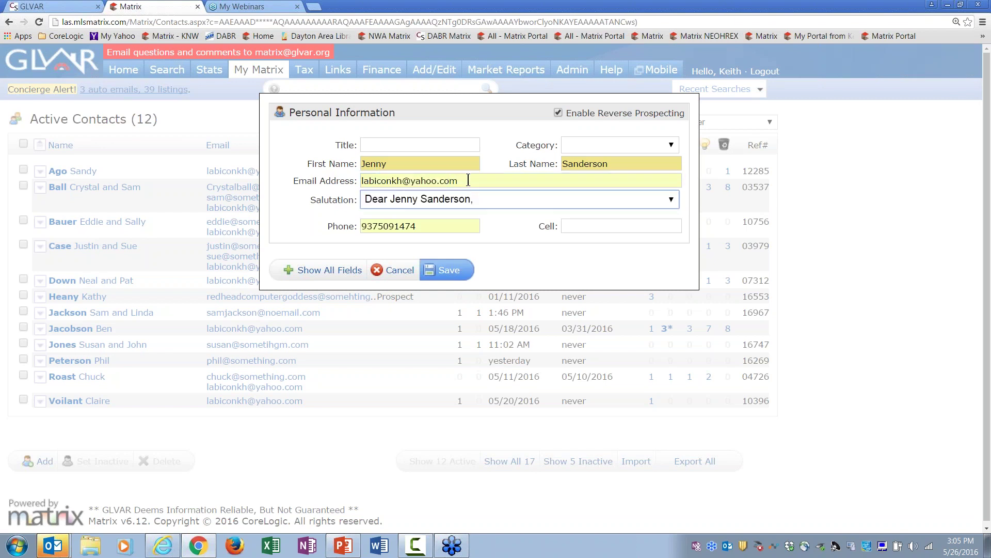
click(454, 162)
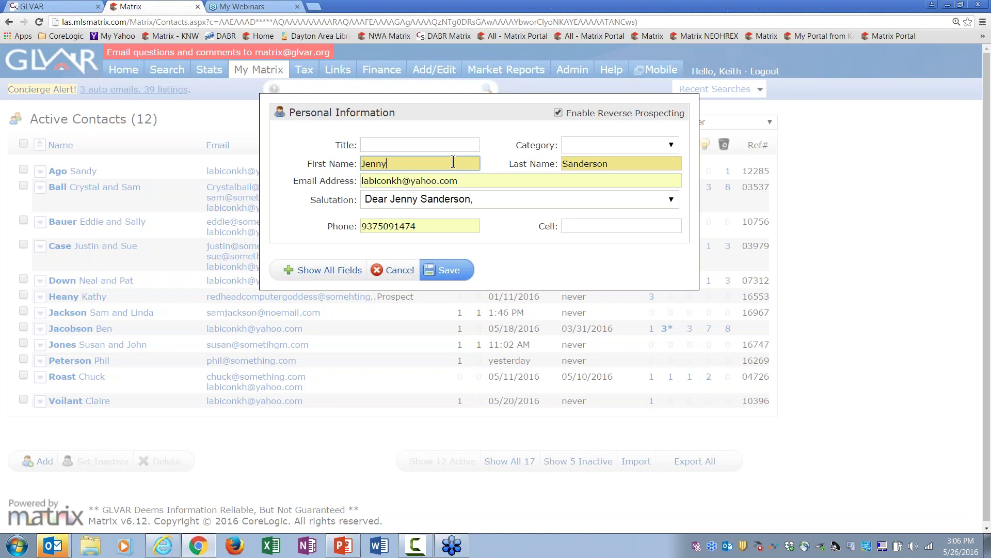
Step: Append the second client's first name to First Name and reveal all contact fields
text(and Kevin)
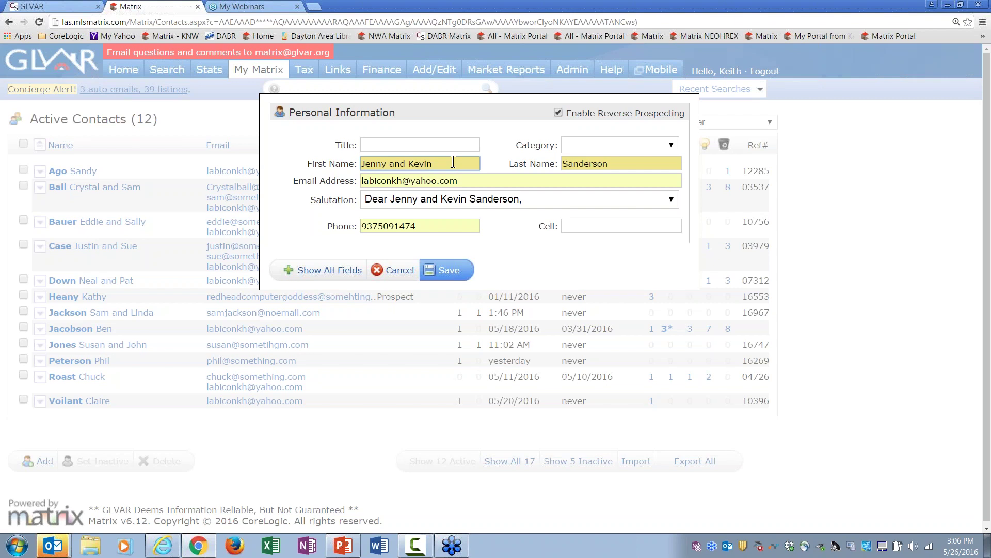
click(330, 270)
click(381, 199)
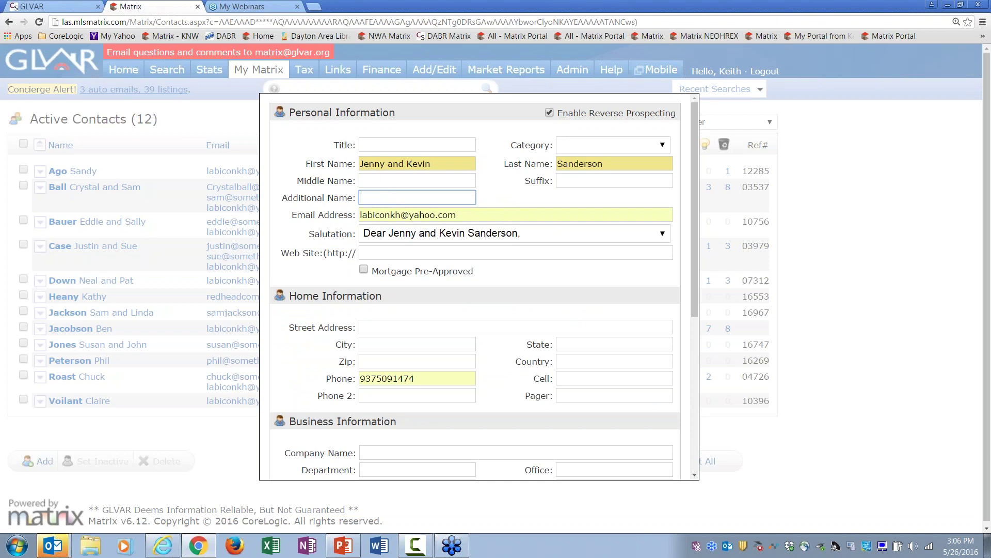
Step: Set a custom 'Howdy' salutation addressing both clients by first name
click(538, 237)
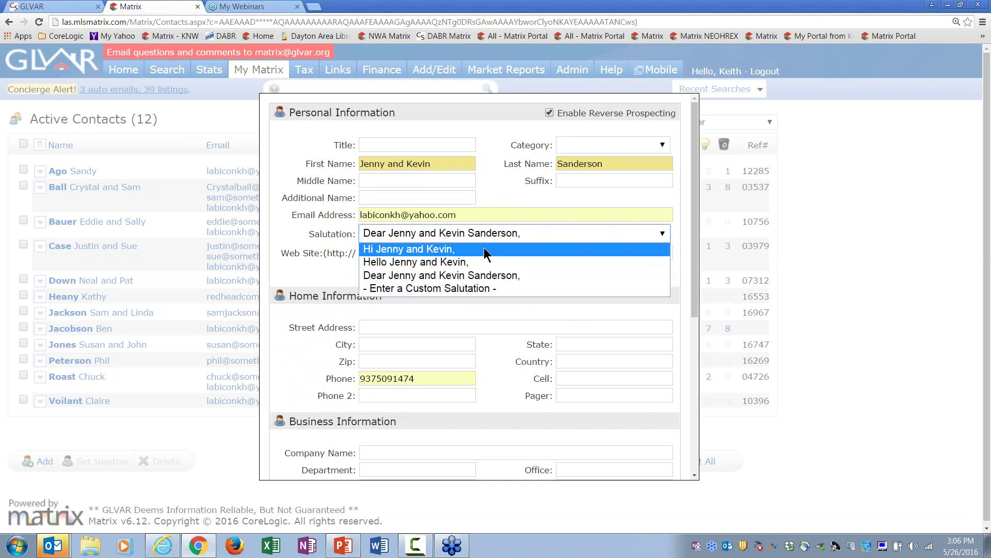
click(475, 287)
text(Howdy Jenny and Kevin,)
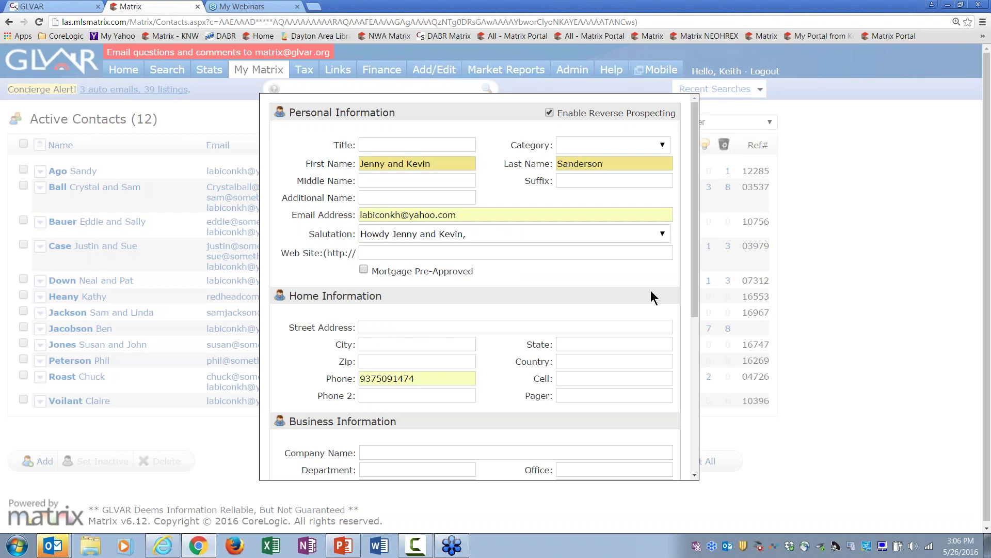
drag(692, 291, 671, 398)
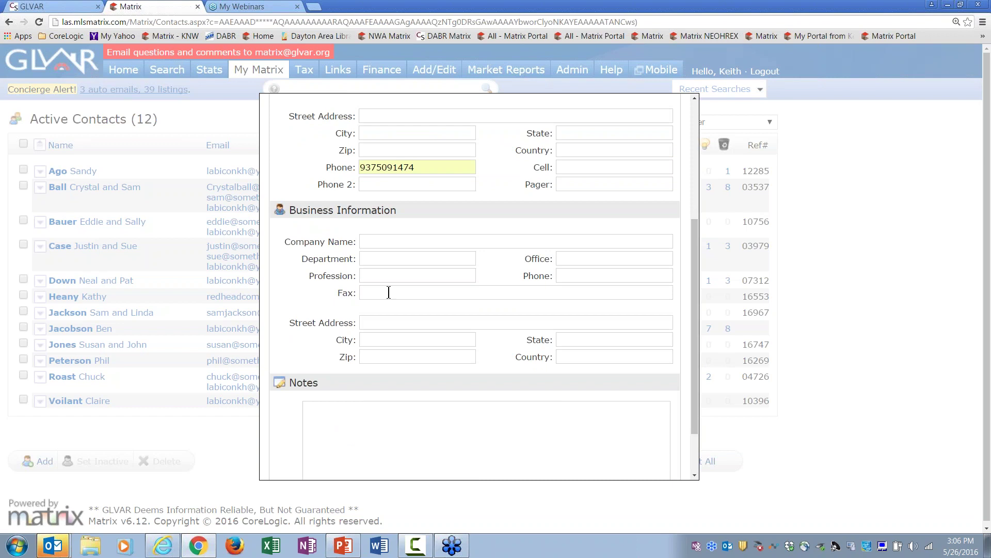
drag(695, 385, 693, 426)
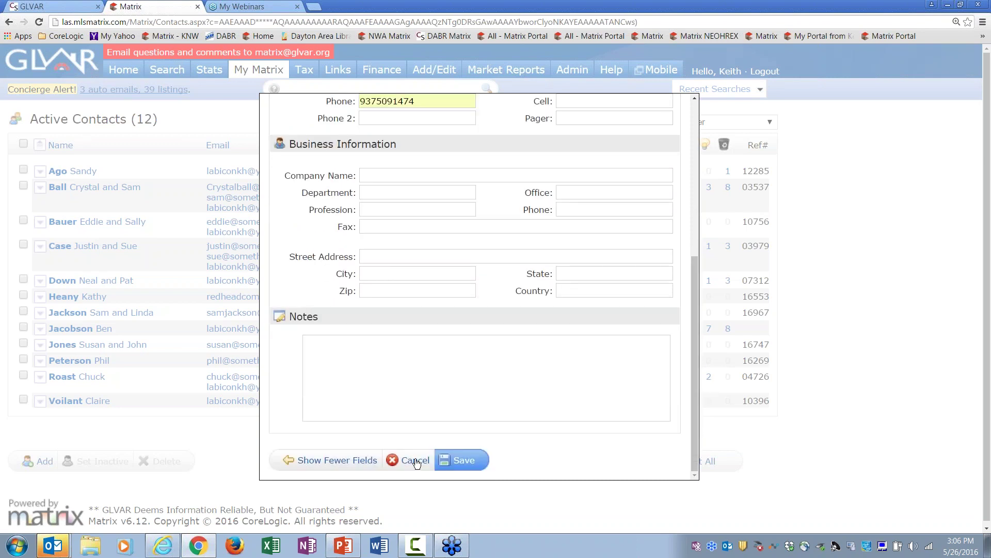
Step: Save the couple's contact, check its details in the list, then go to Home
click(463, 460)
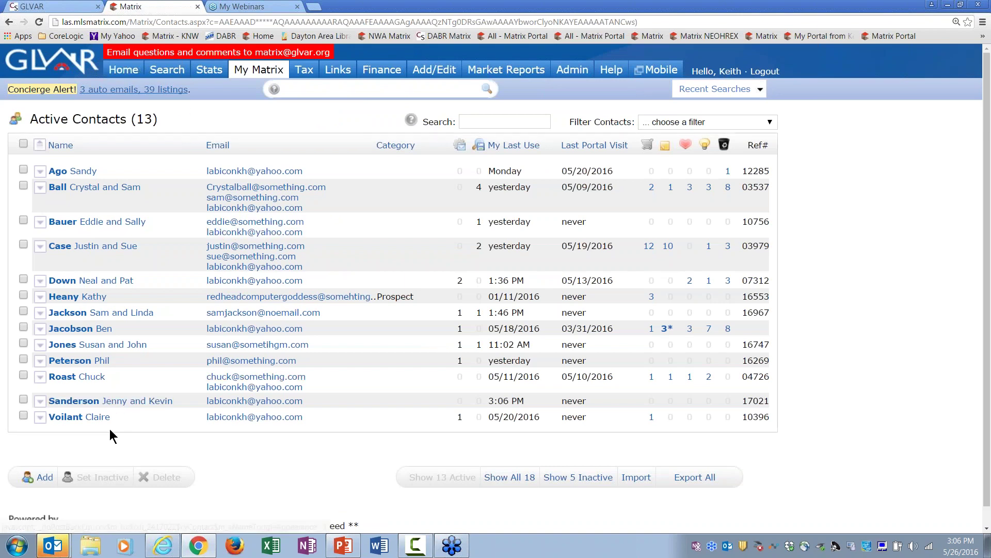
click(116, 402)
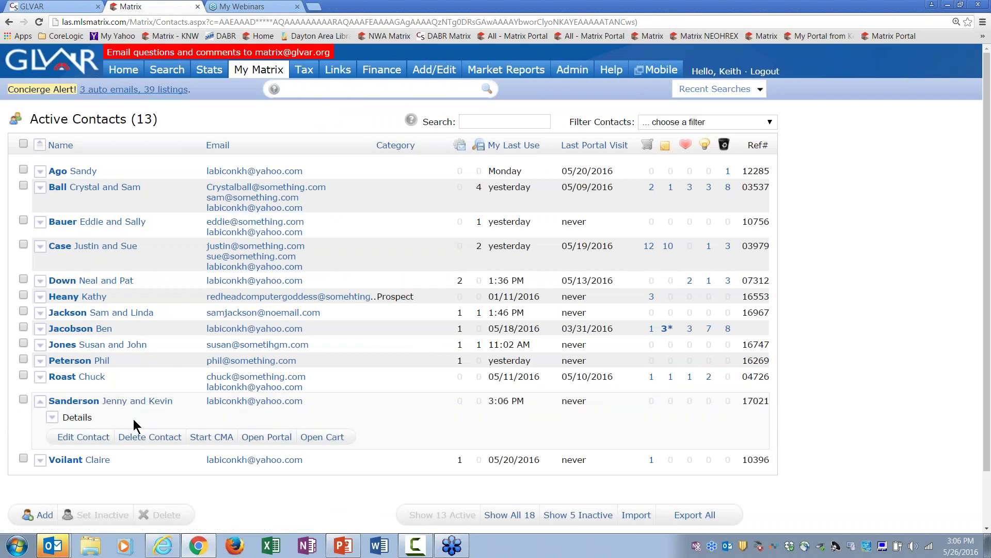
click(73, 420)
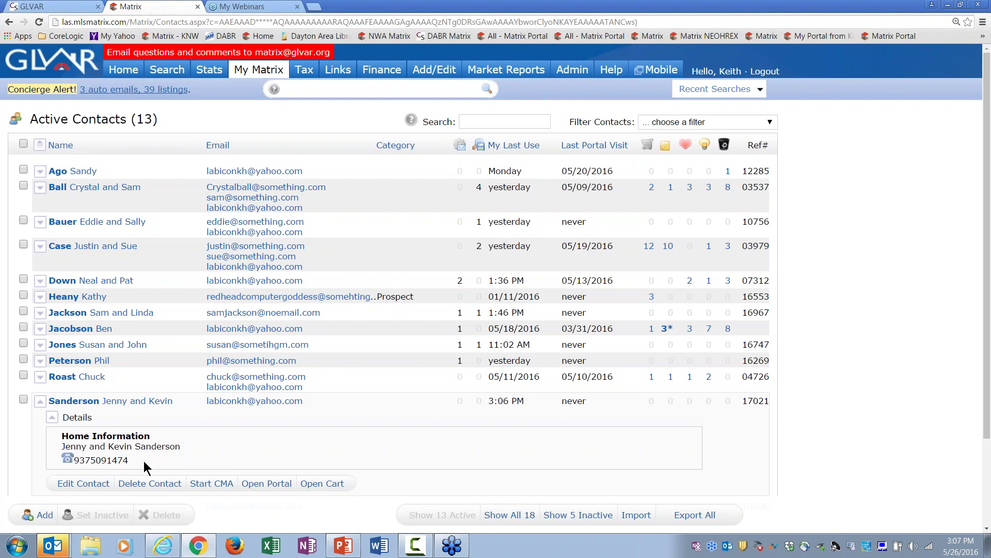
click(111, 401)
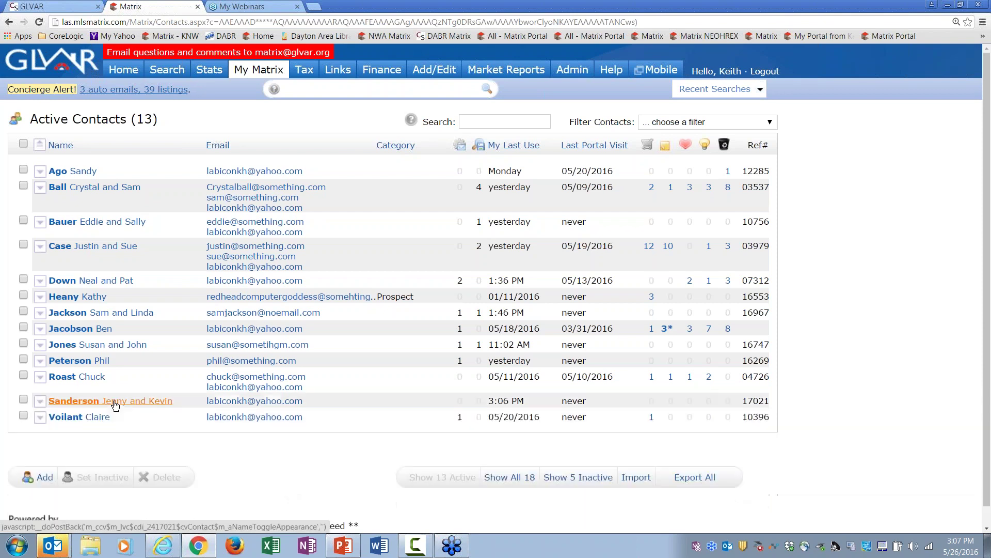
click(124, 70)
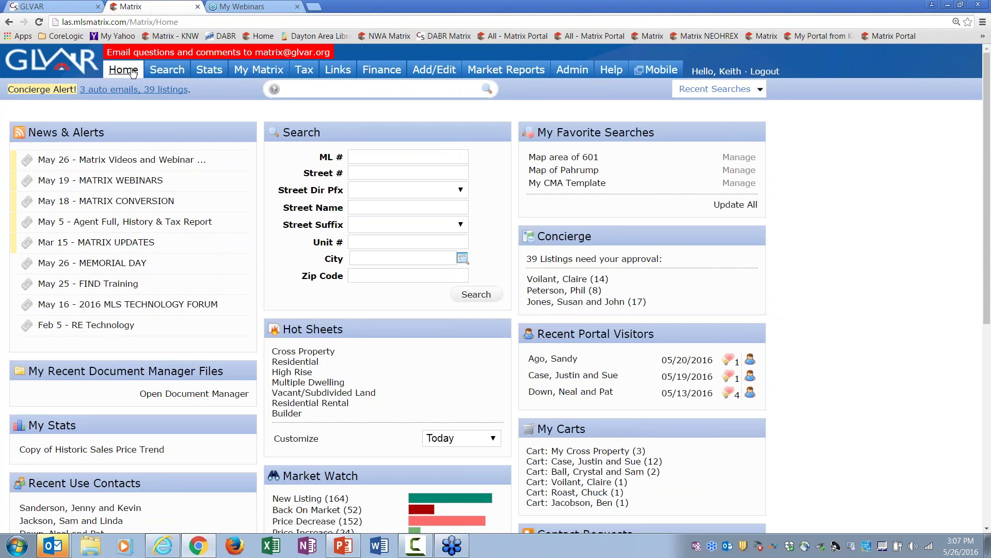
Step: Start a Single Family Residential search in Canyon Gate, excluding contingent-offer listings
mouse_move(166, 73)
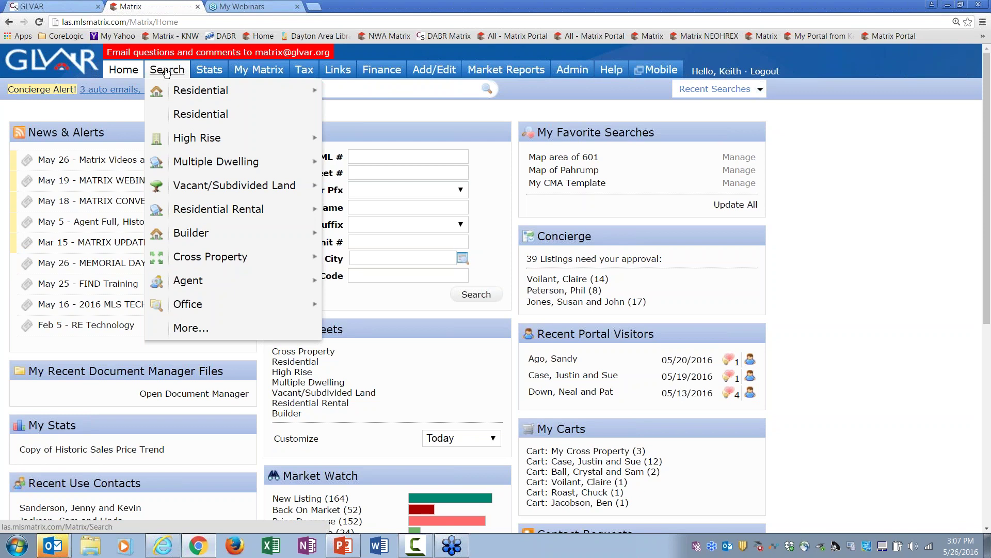
mouse_move(195, 166)
click(197, 114)
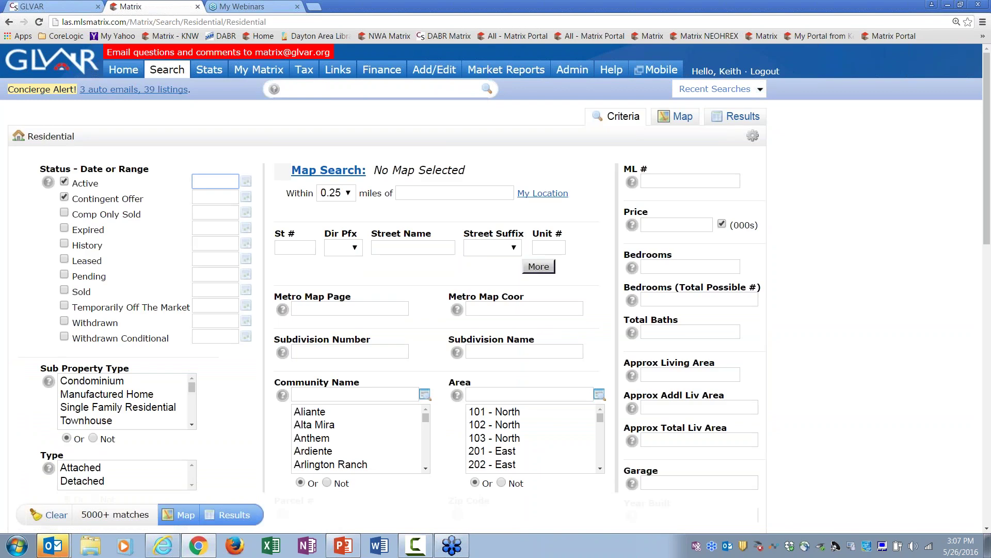
click(140, 408)
click(65, 197)
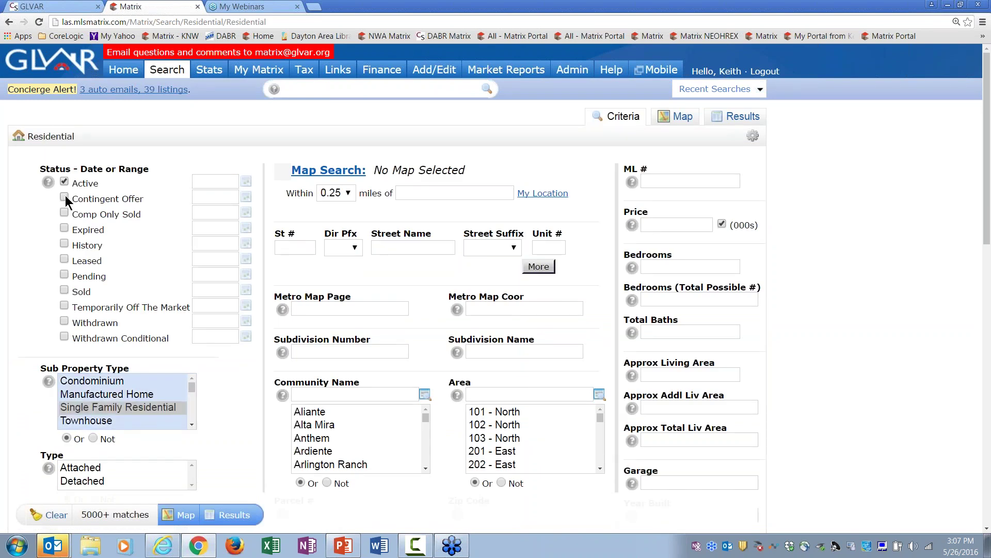
click(365, 397)
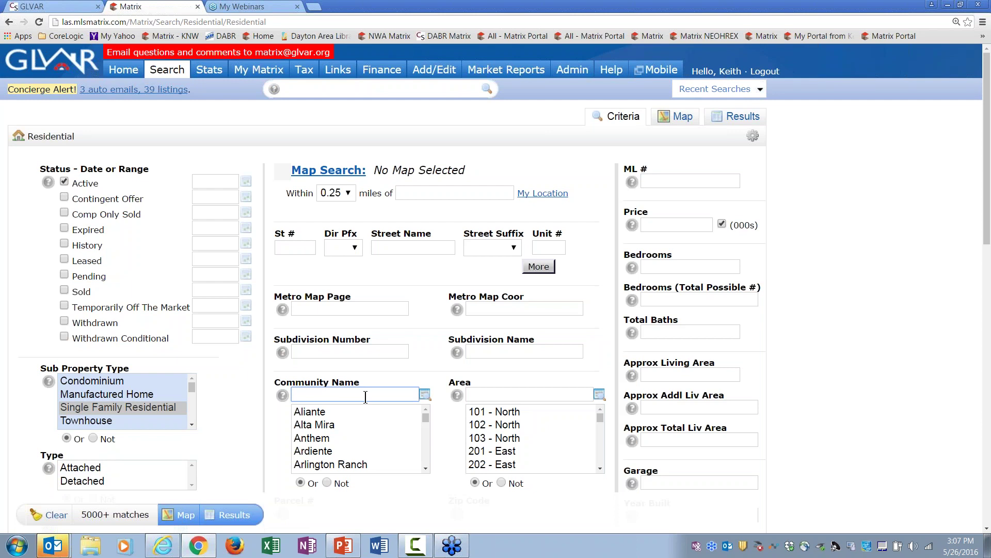
text(canyon)
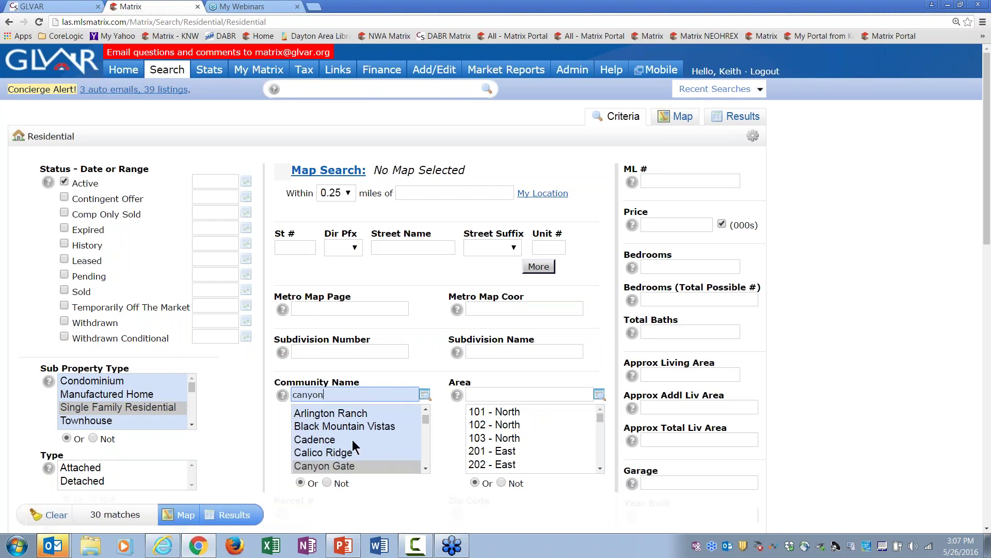
click(353, 465)
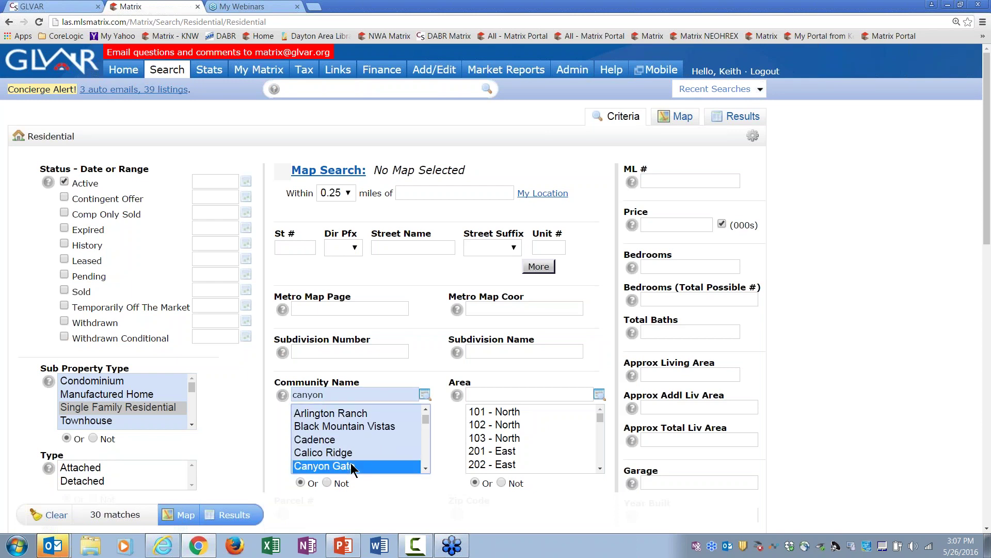
Step: Filter to price 1000+, 4+ bedrooms and 3+ baths, and view the 14 results
click(667, 223)
text(1000+)
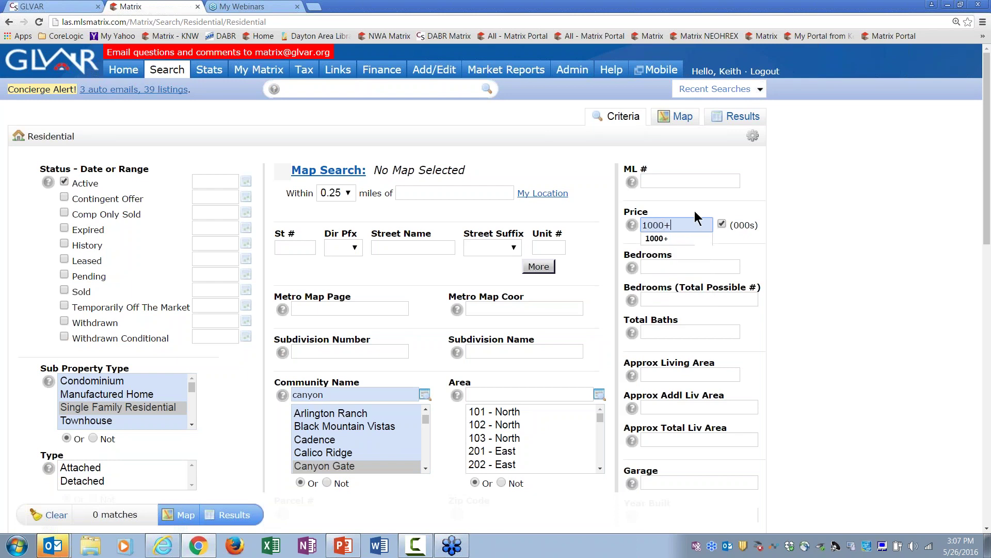
click(695, 216)
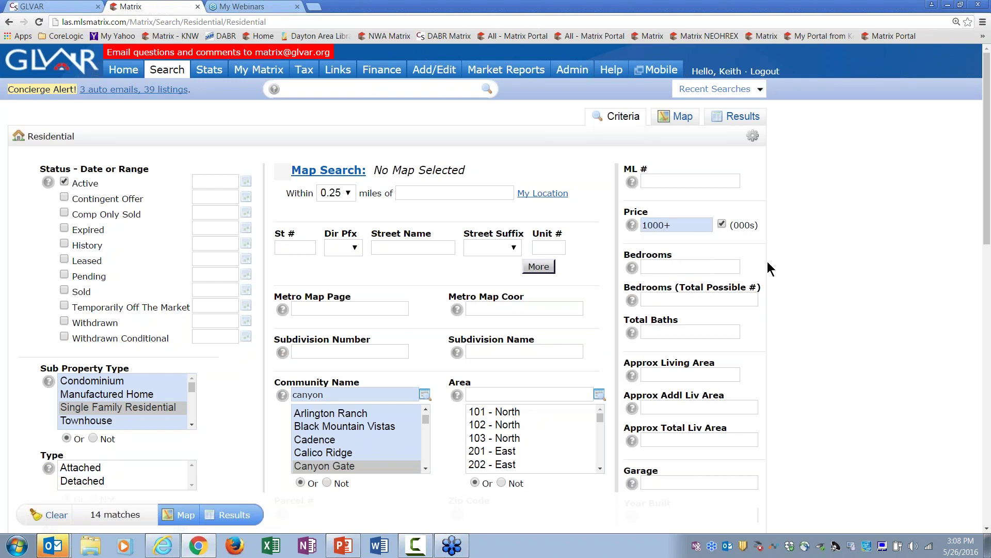
click(697, 264)
text(4+)
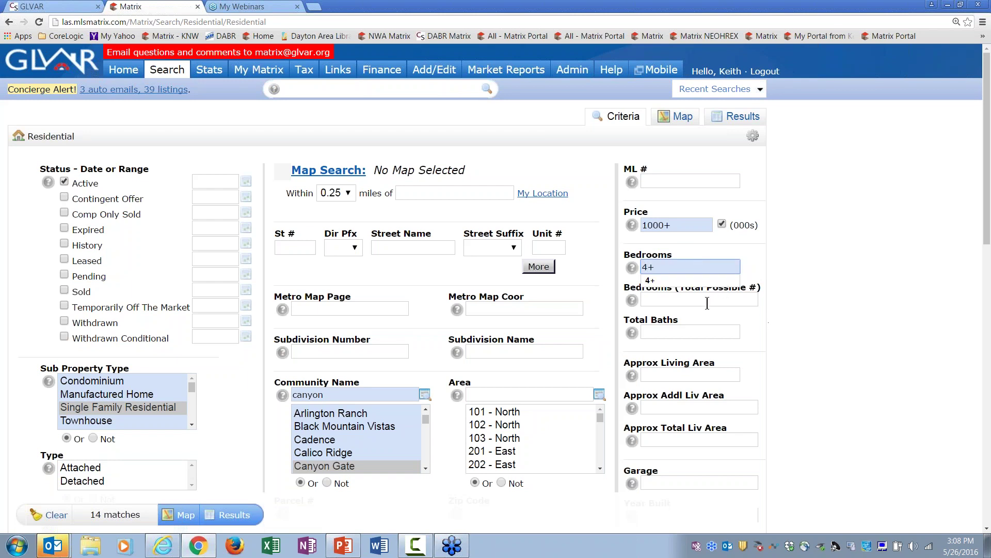
click(685, 327)
text(3+)
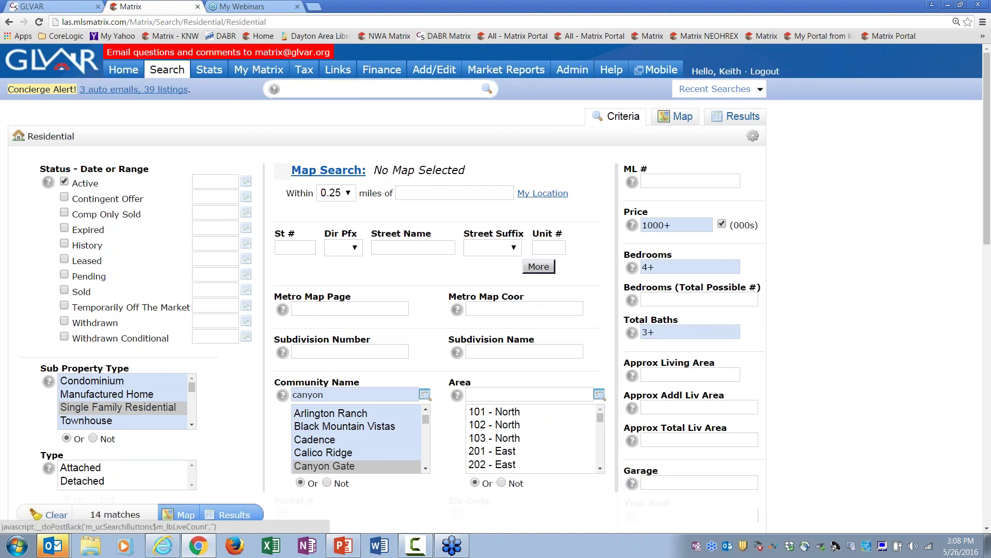
click(744, 116)
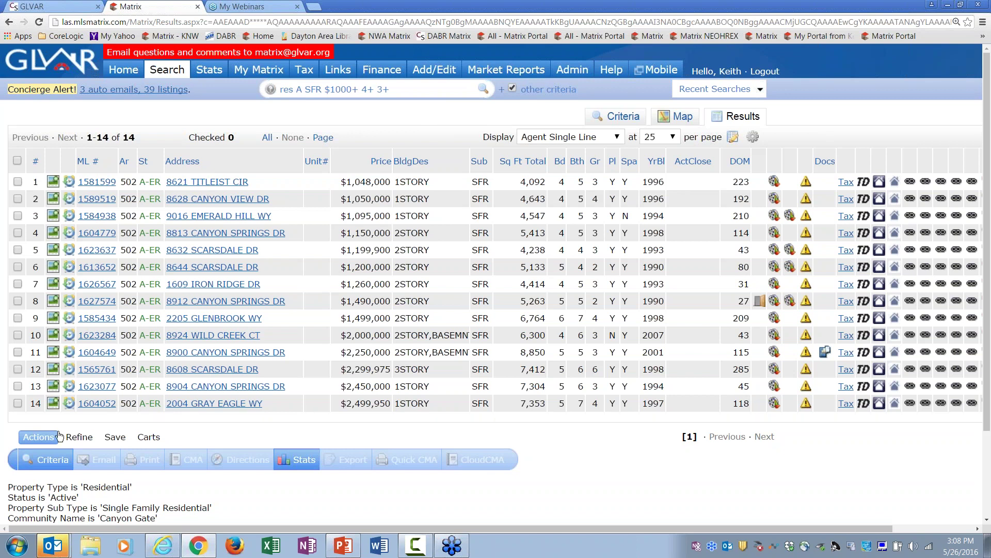
Step: Save the Canyon Gate results as a New Auto Email
click(116, 438)
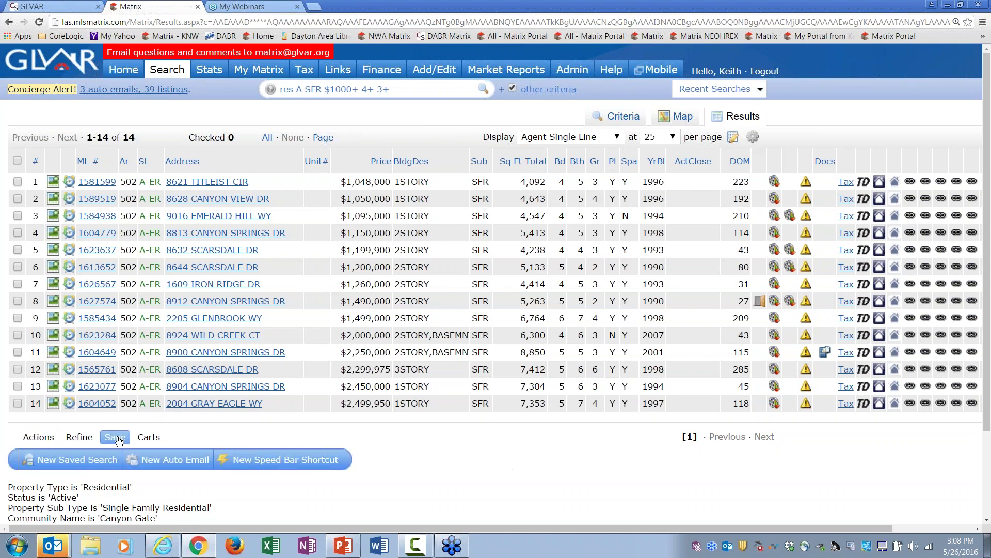
click(179, 461)
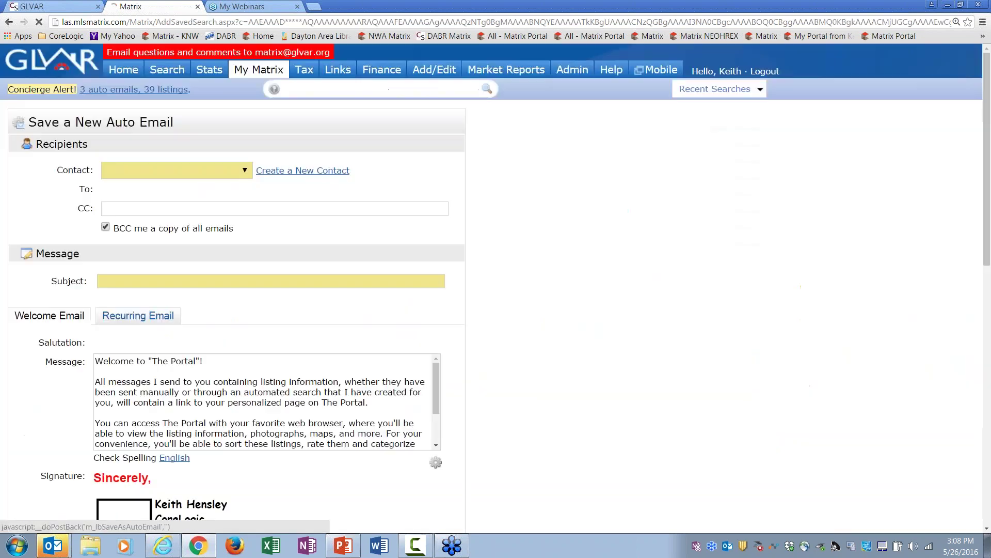
Step: Send the auto email to the couple's contact with subject 'Canyon Gate over $1 million'
click(237, 168)
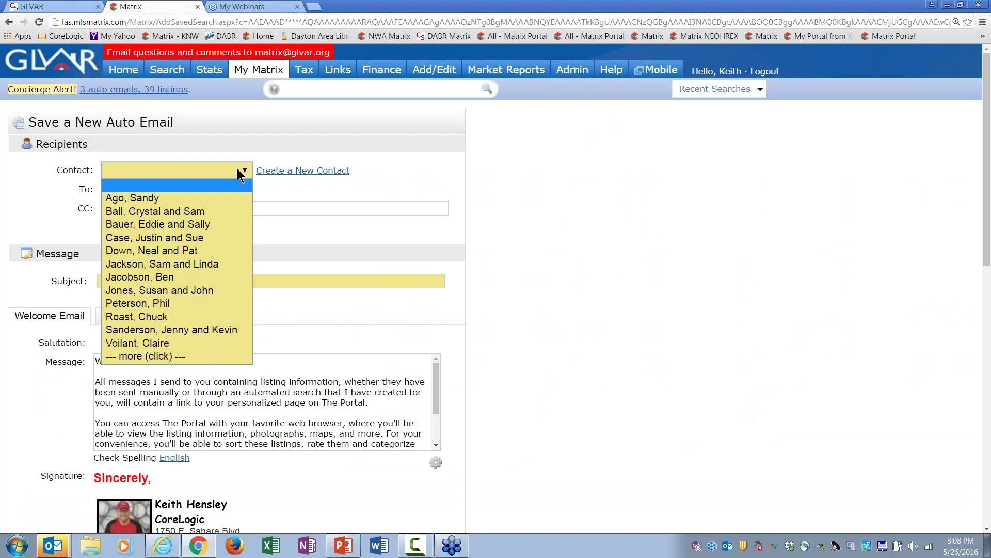
click(193, 331)
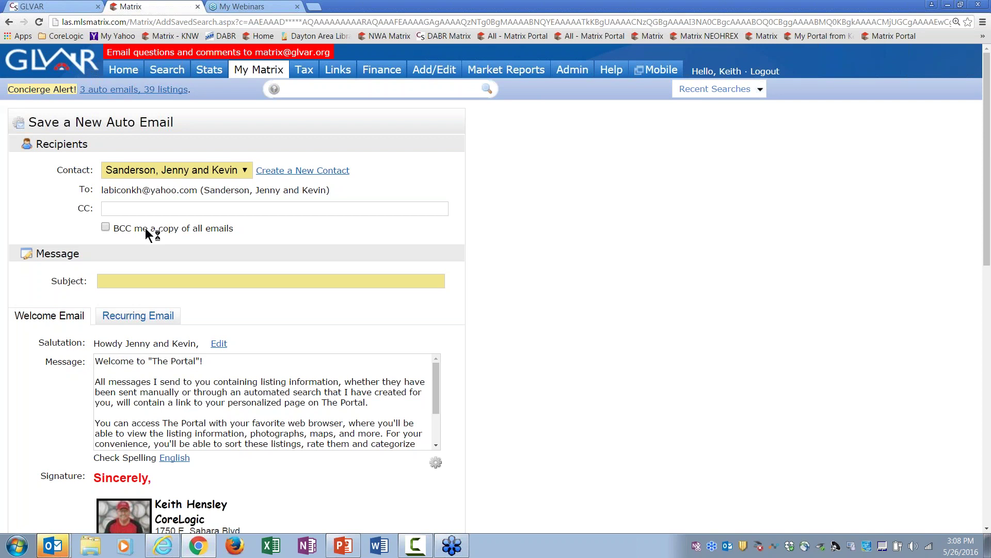
click(138, 279)
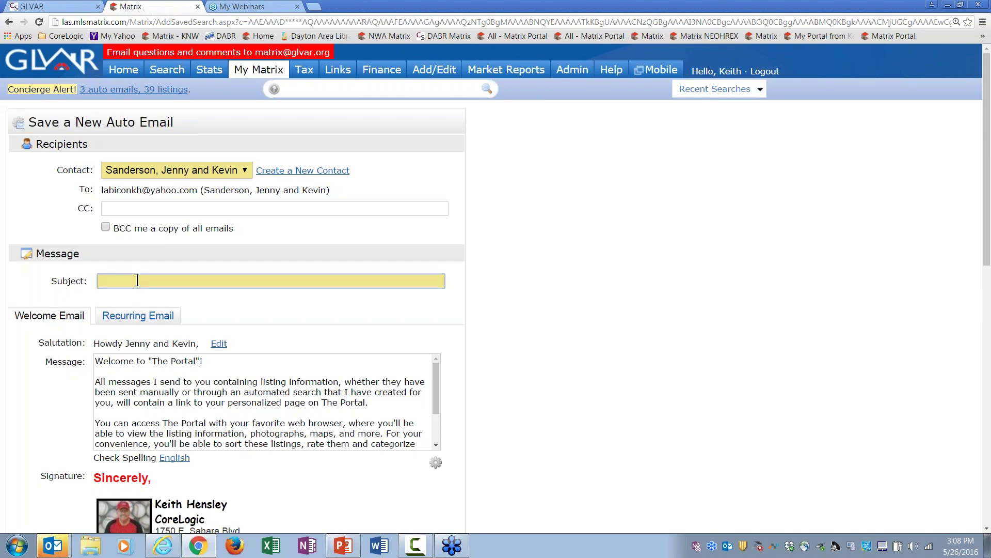
text(Canyon)
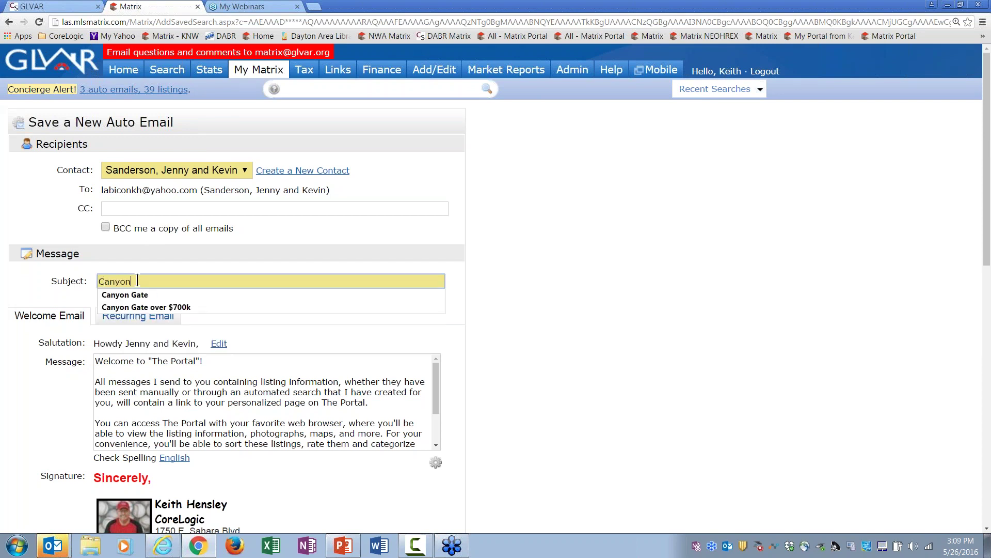
text( Gate over $1)
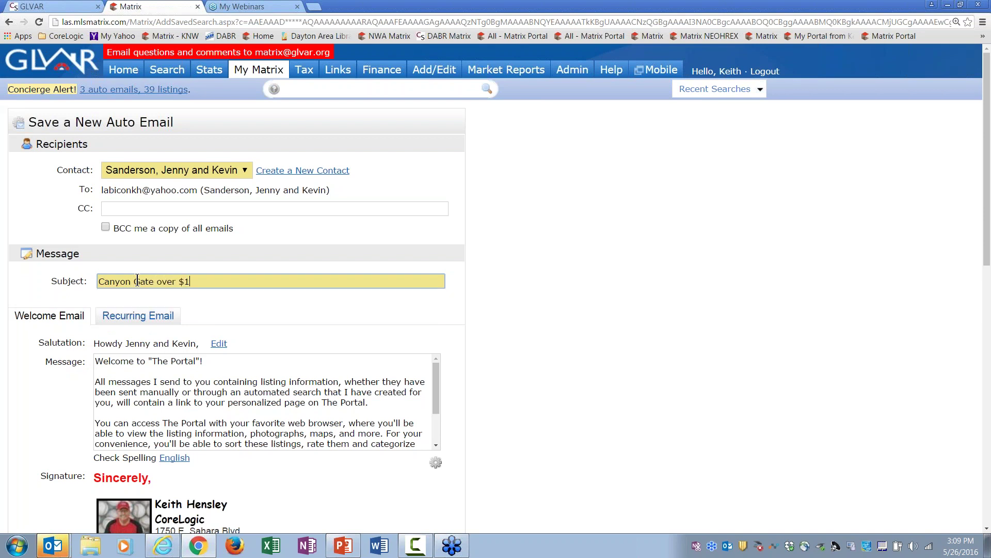
text( million)
scroll(984, 207, down, 2)
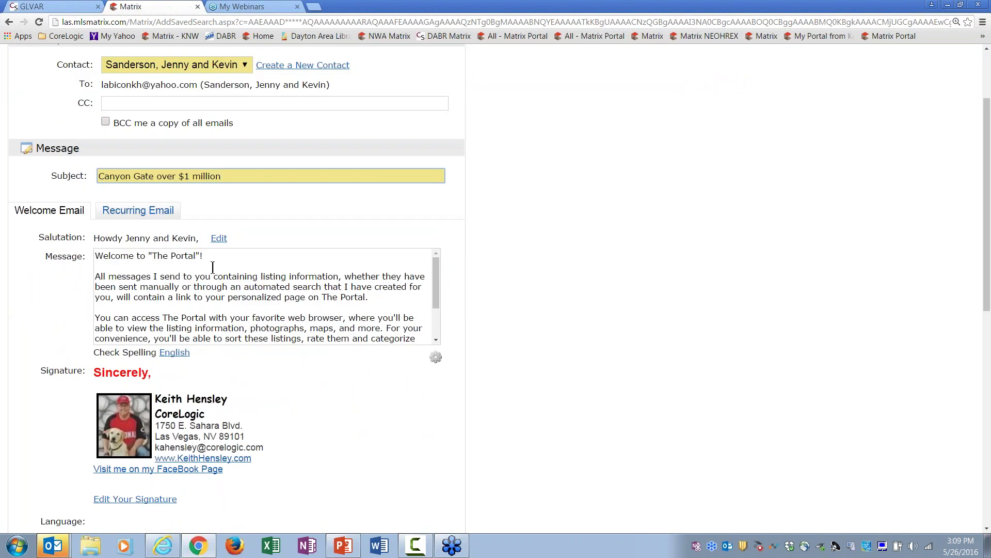
Step: Change the welcome email's first paragraph to 'PLEASE CLICK ON THE LINK BELOW TO ACTIVATE THIS SEARCH'
drag(368, 298, 94, 280)
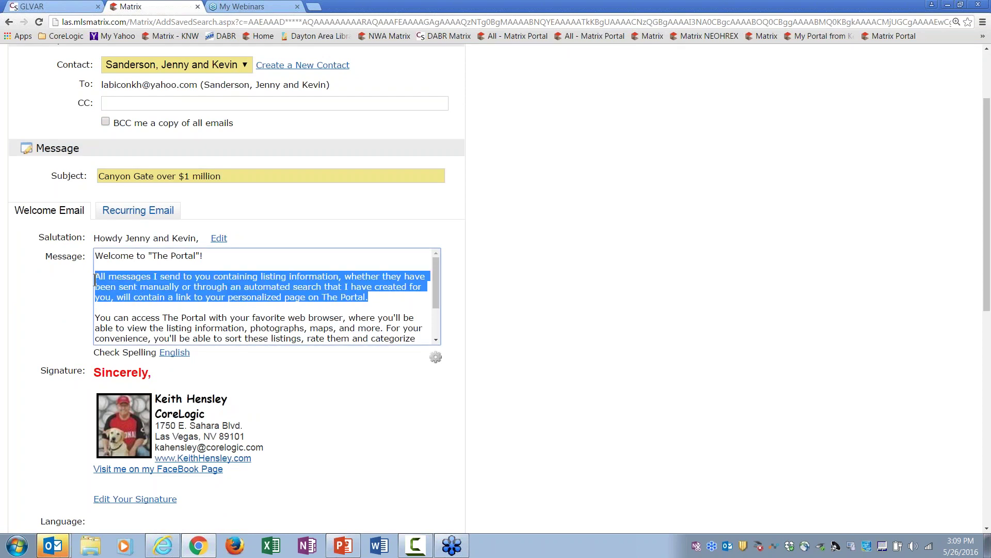
text(PLEASE )
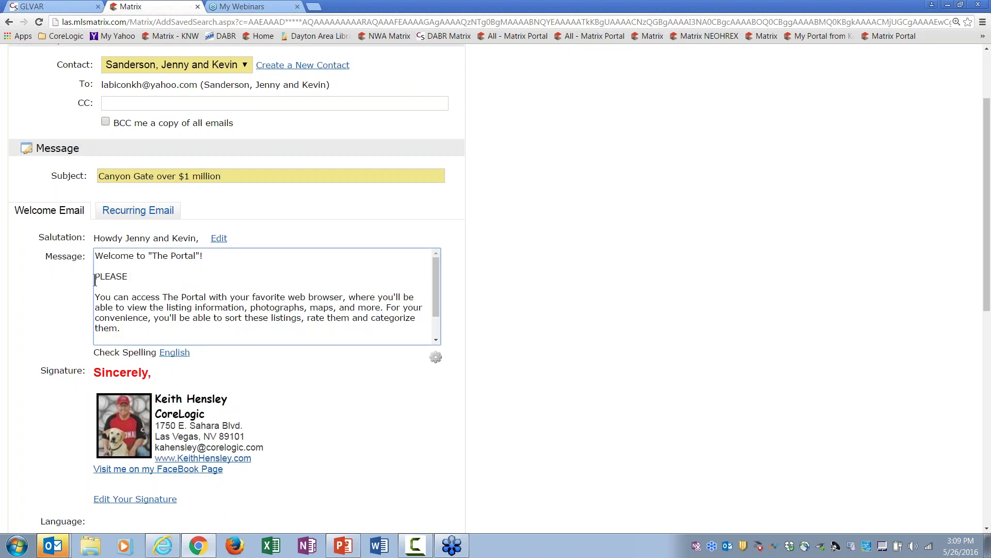
text(CLICK ON THE LINK BELOW TO ACTIV)
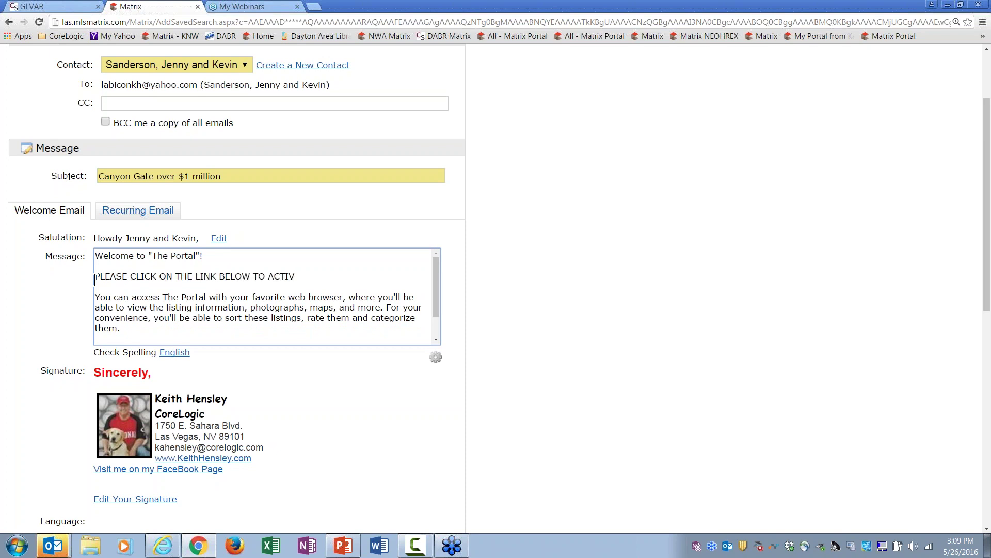
text(ATE THIS SEARCH)
drag(986, 309, 932, 77)
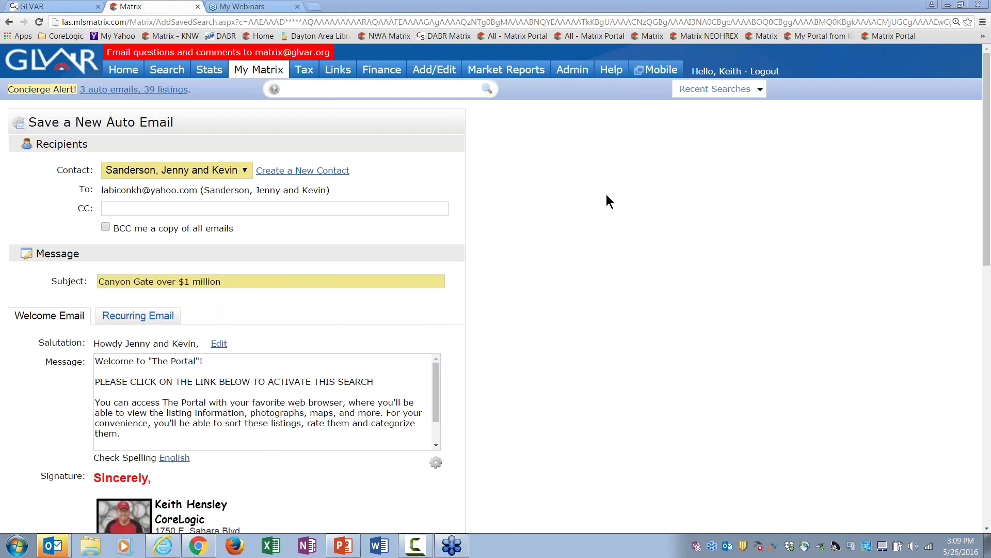
click(386, 382)
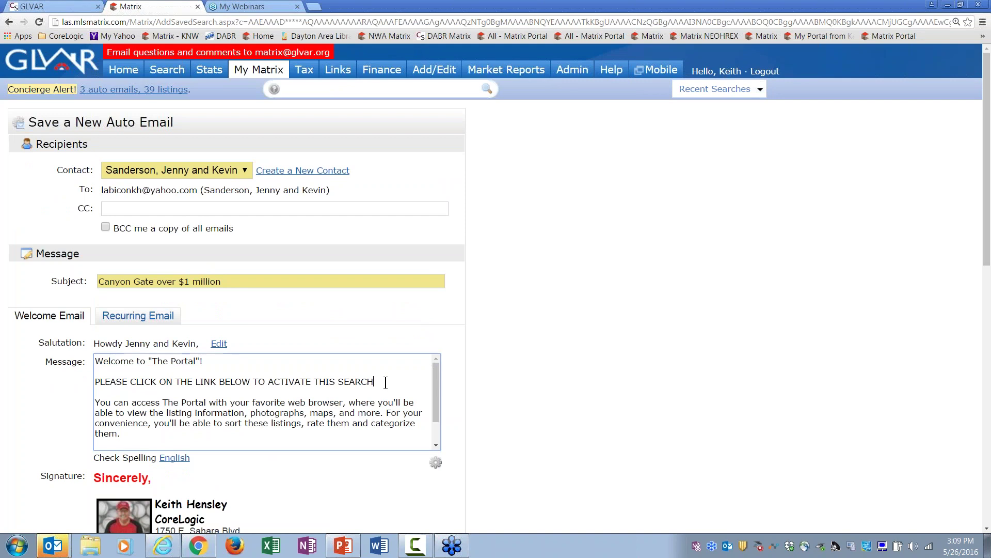
key(Return)
key(Return)
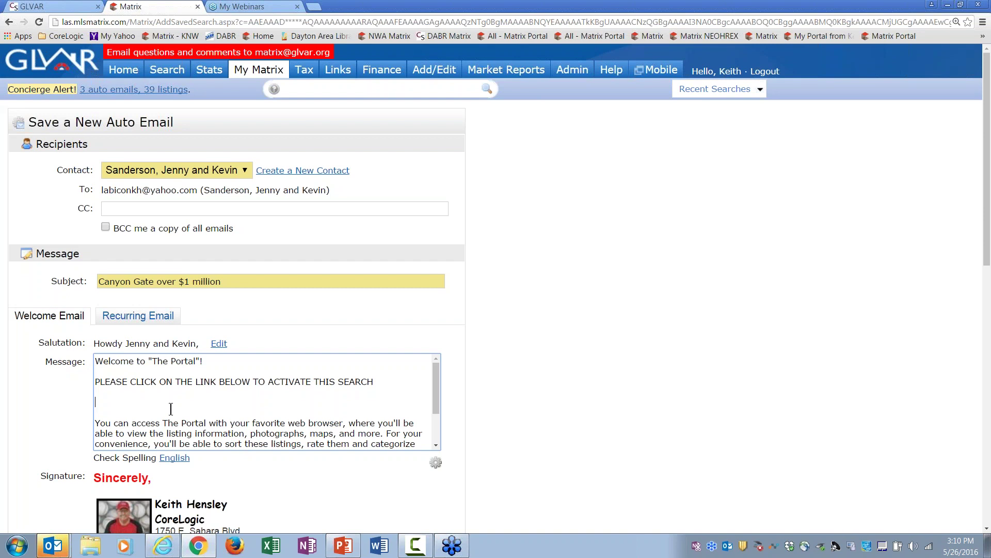
key(BackSpace)
key(BackSpace)
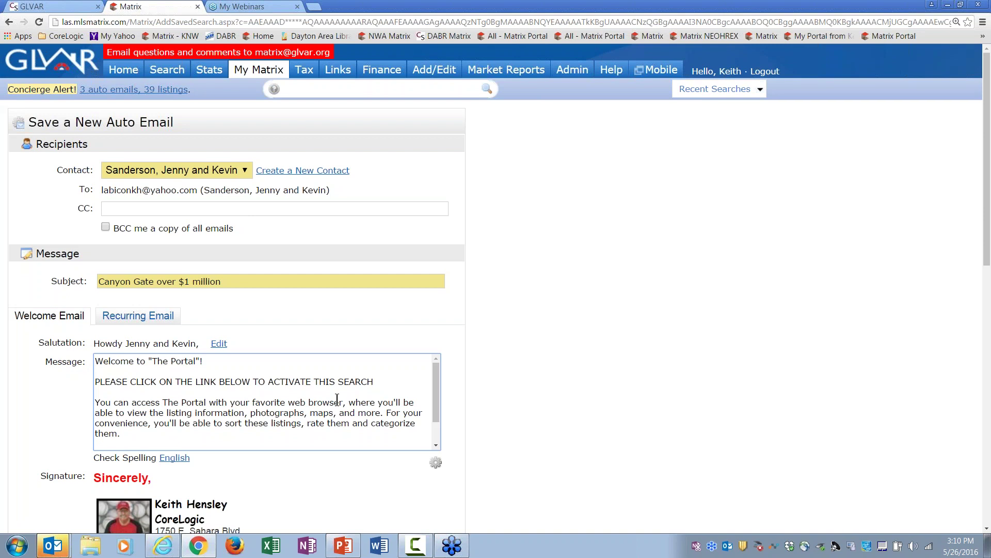
click(436, 461)
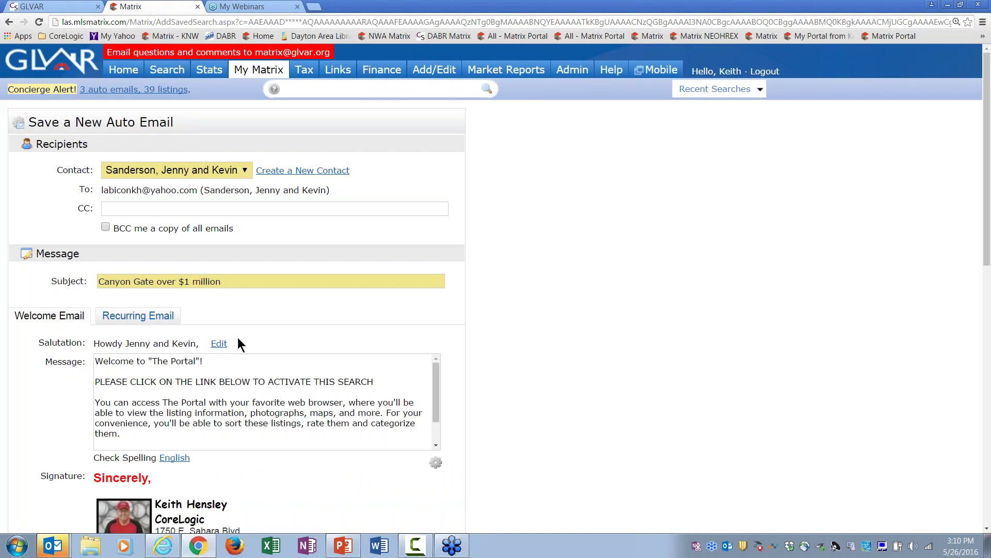
Step: Add 'Don't forget to Save, Reject, or leave notes on listings...' to the recurring email message
click(140, 320)
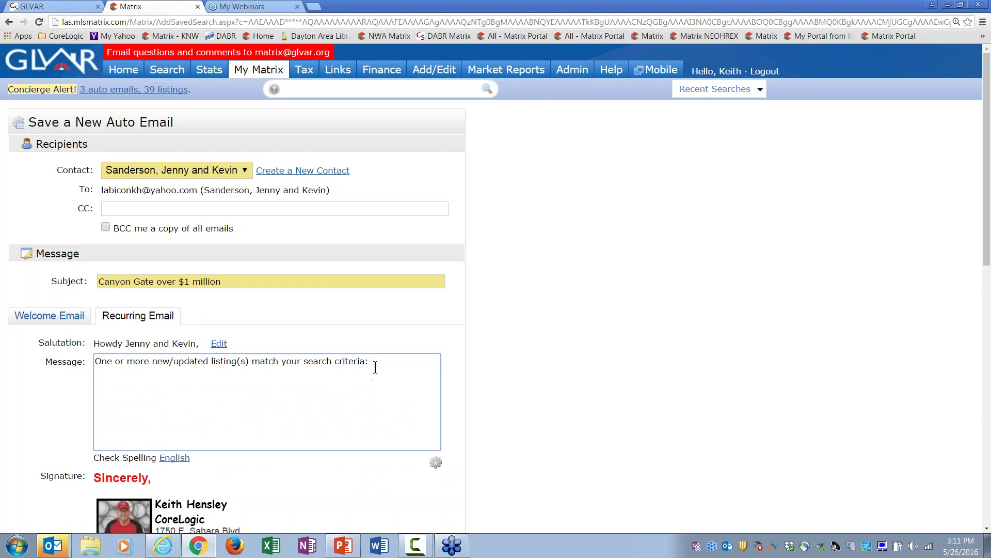
text(Don't forget to Save, Re)
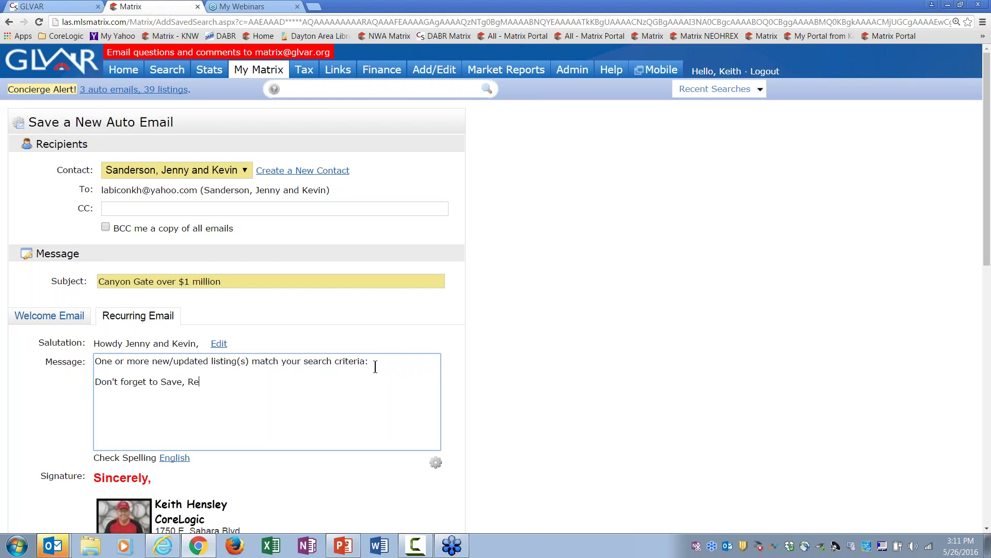
text(ject, or leave notes on listings)
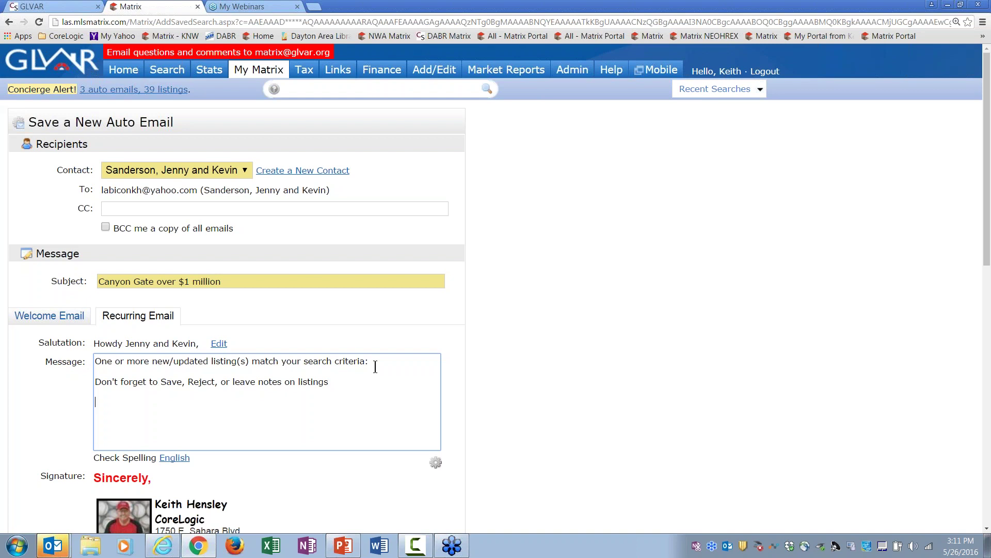
text(...)
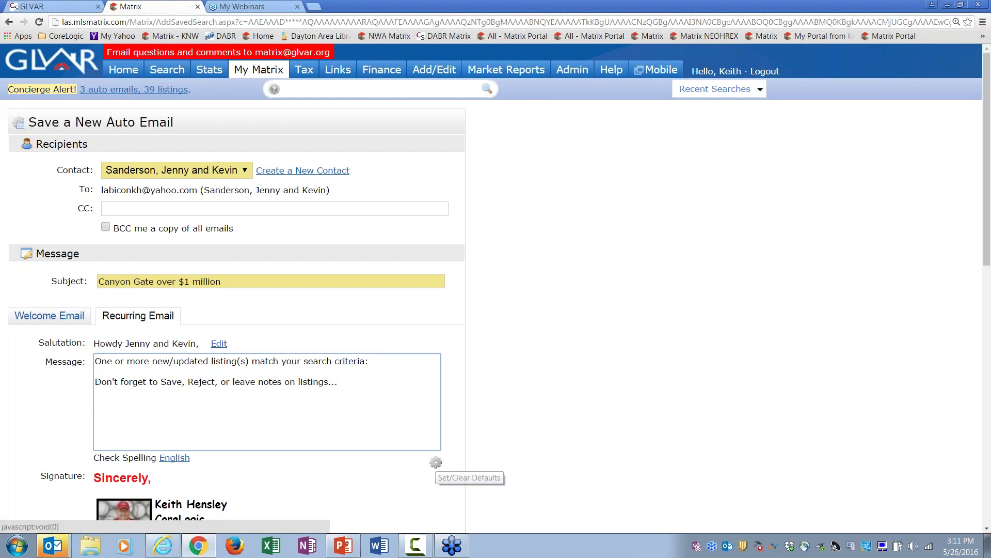
click(45, 316)
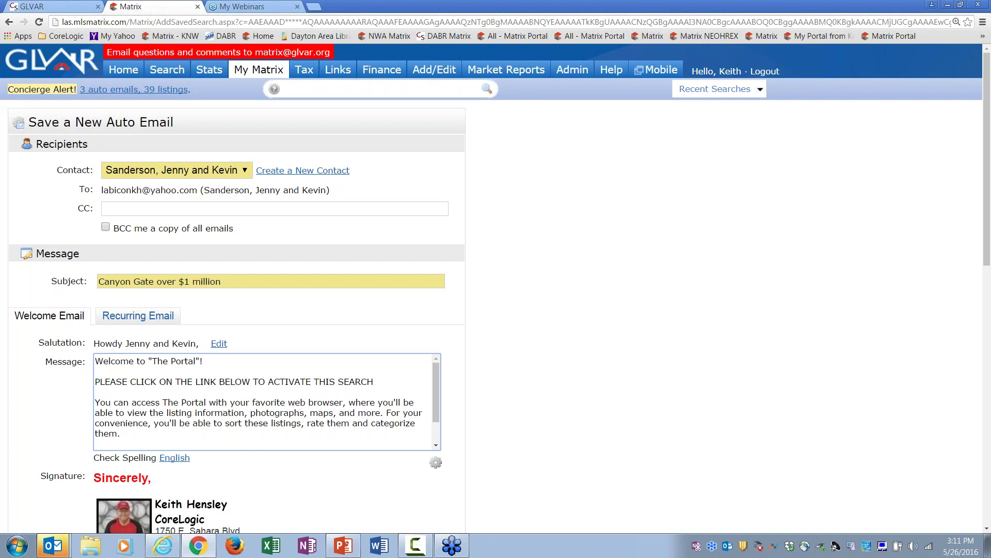
click(155, 318)
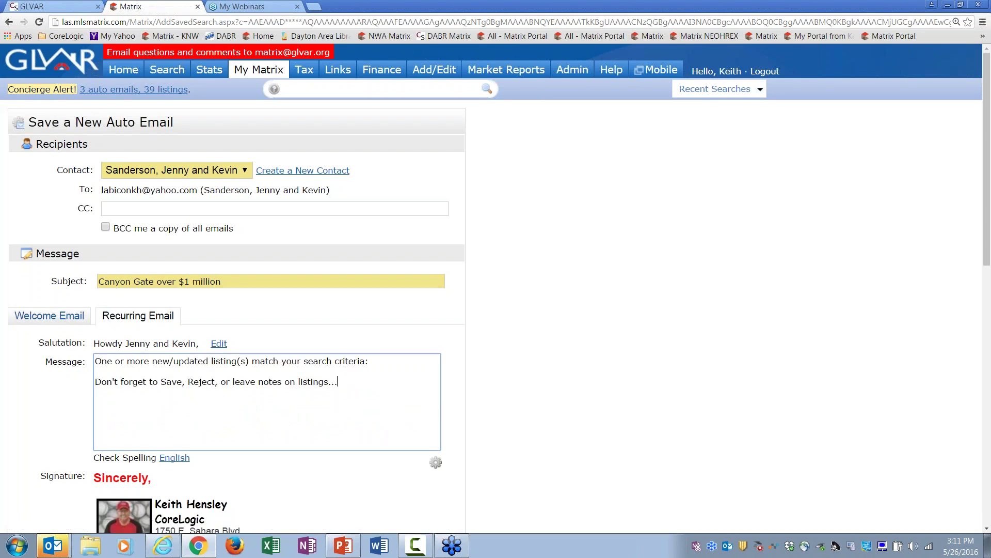
click(78, 321)
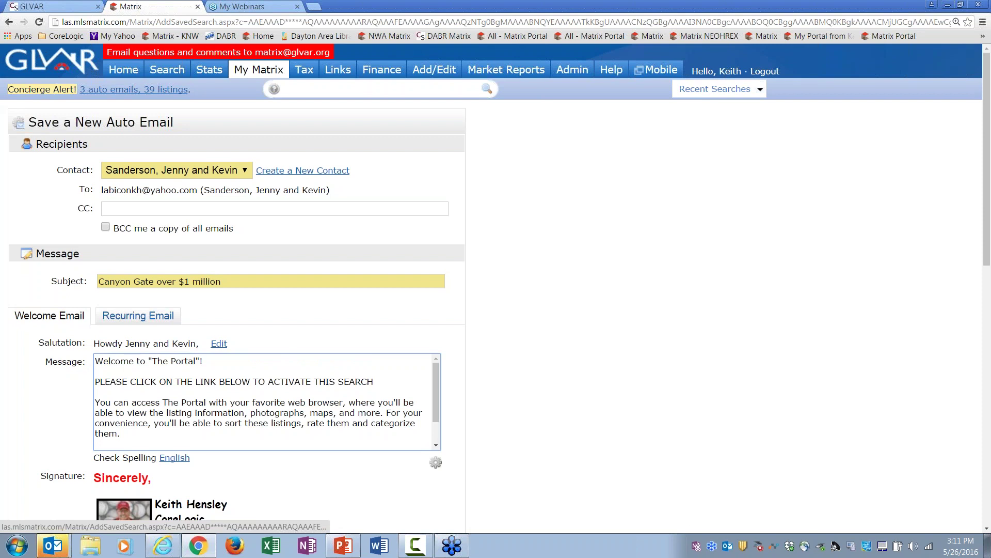
Step: Schedule the Canyon Gate auto email to send ASAP and save it
drag(987, 263, 987, 452)
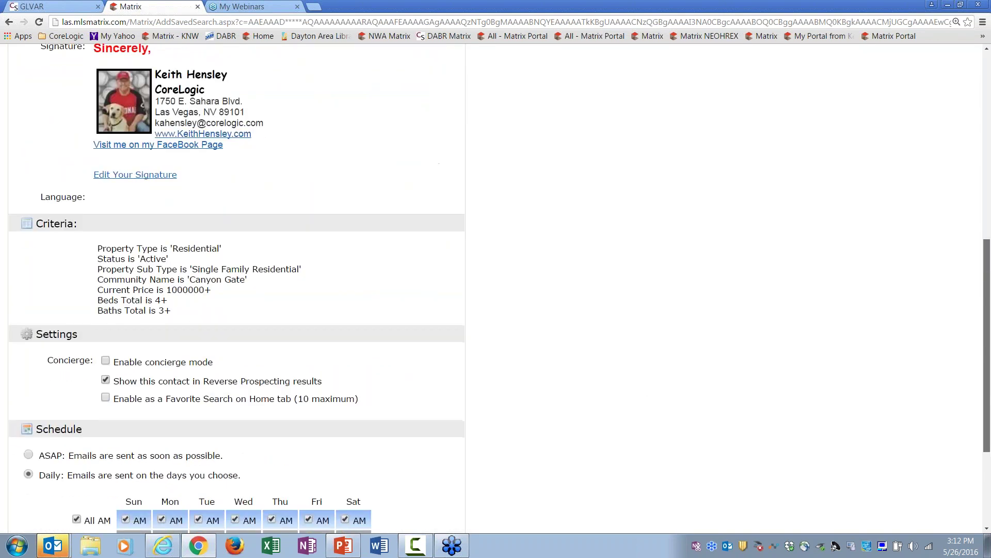
scroll(496, 289, up, 1)
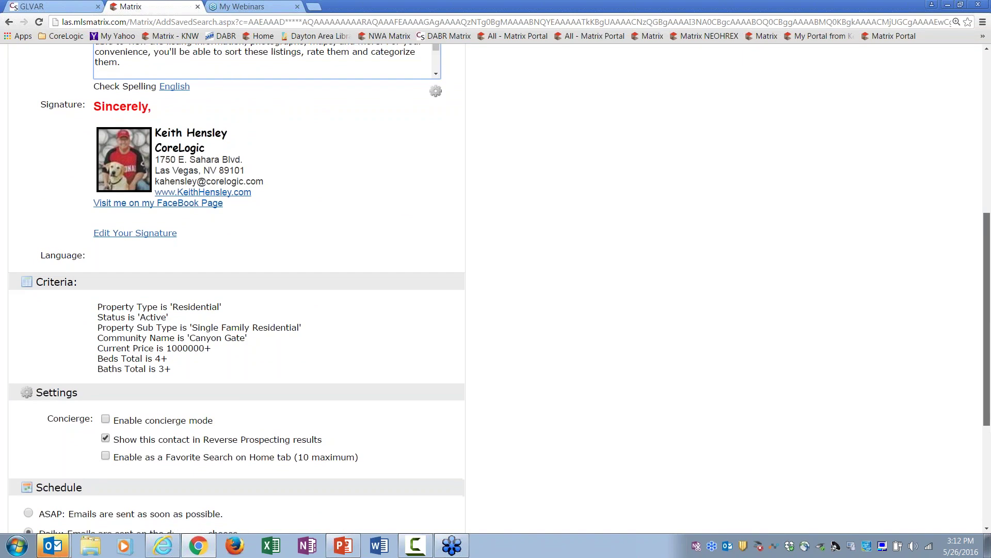
scroll(495, 288, down, 1)
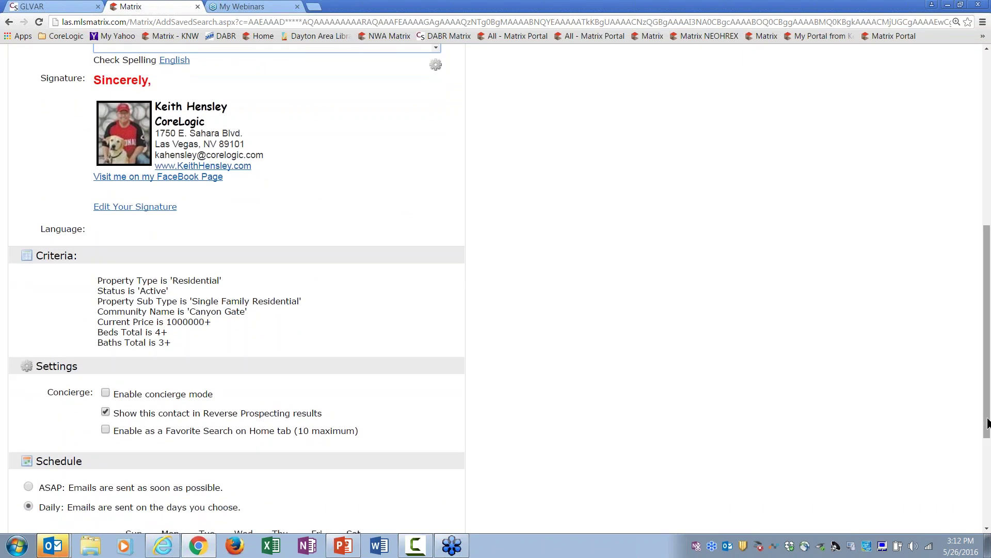
drag(986, 424, 988, 514)
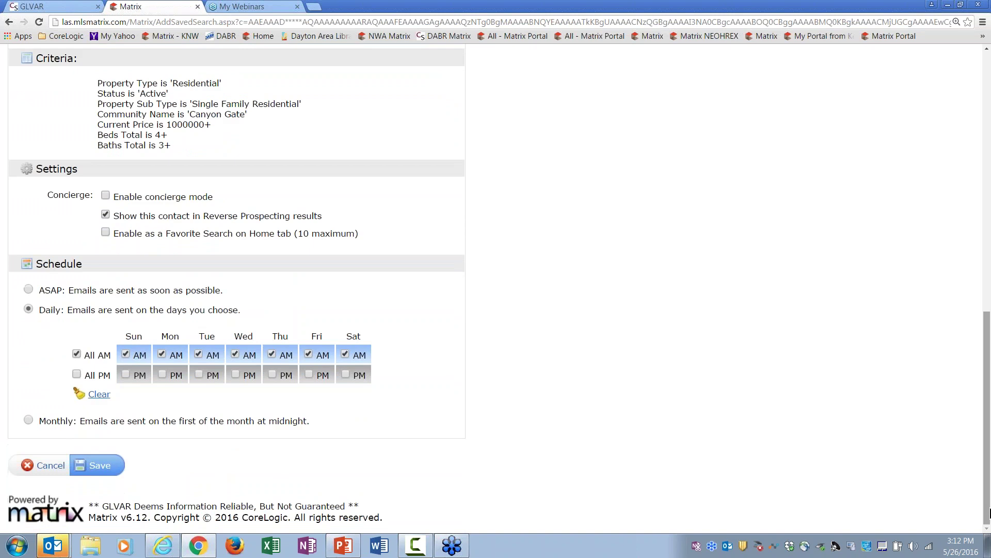
click(77, 374)
click(28, 289)
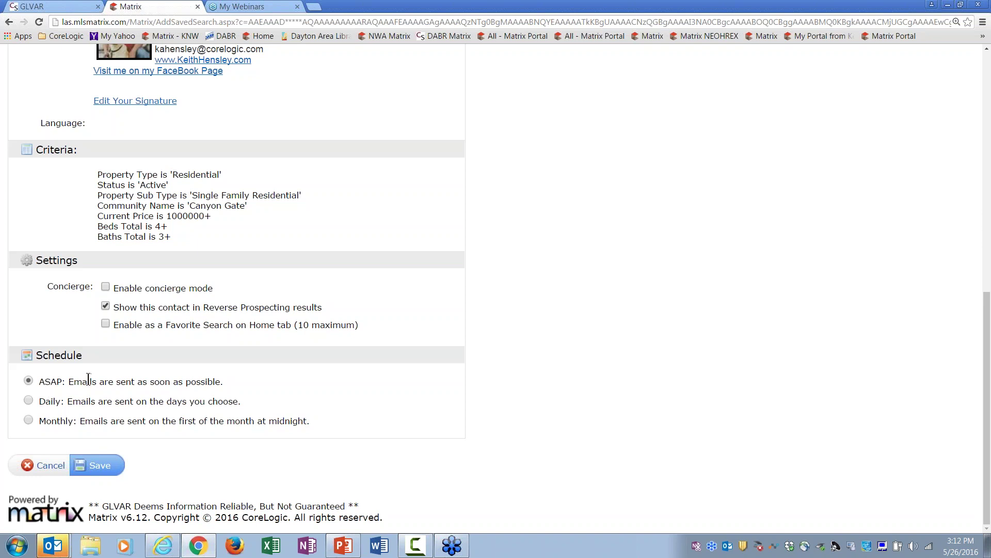
click(101, 466)
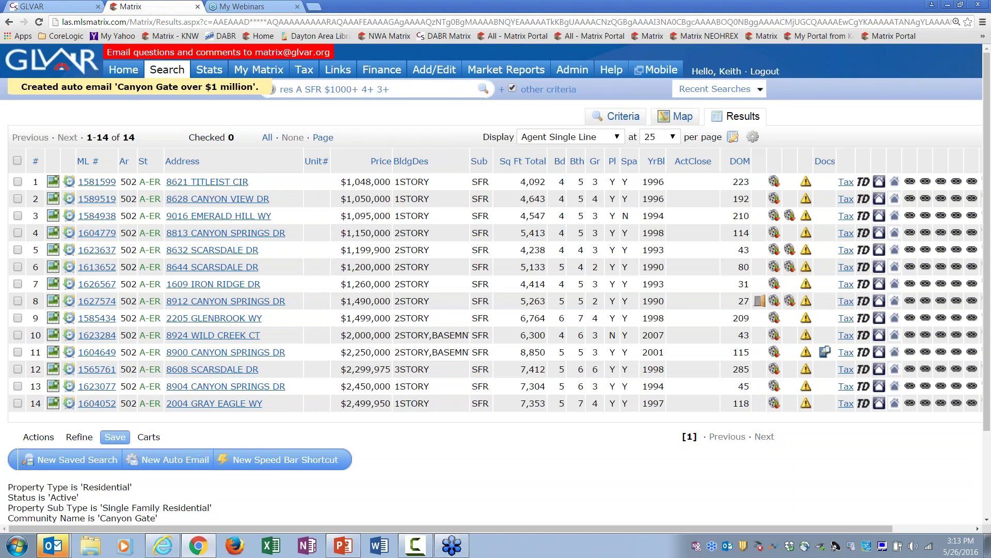
Step: Open the My Matrix dropdown menu over the search results
mouse_move(267, 71)
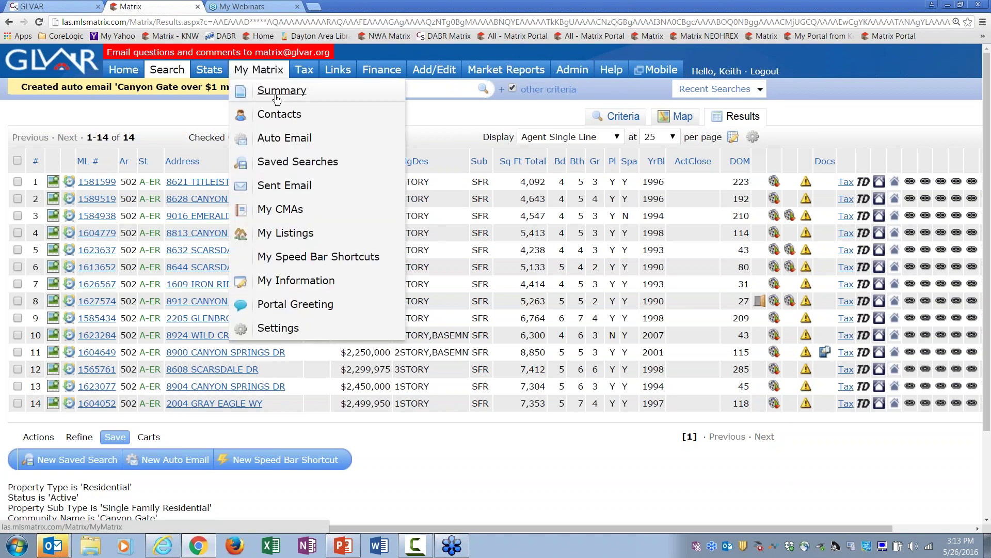
Step: In Contacts, expand the client's entry and its Auto Emails (1) to reveal 'Canyon Gate over $1 million'
click(280, 114)
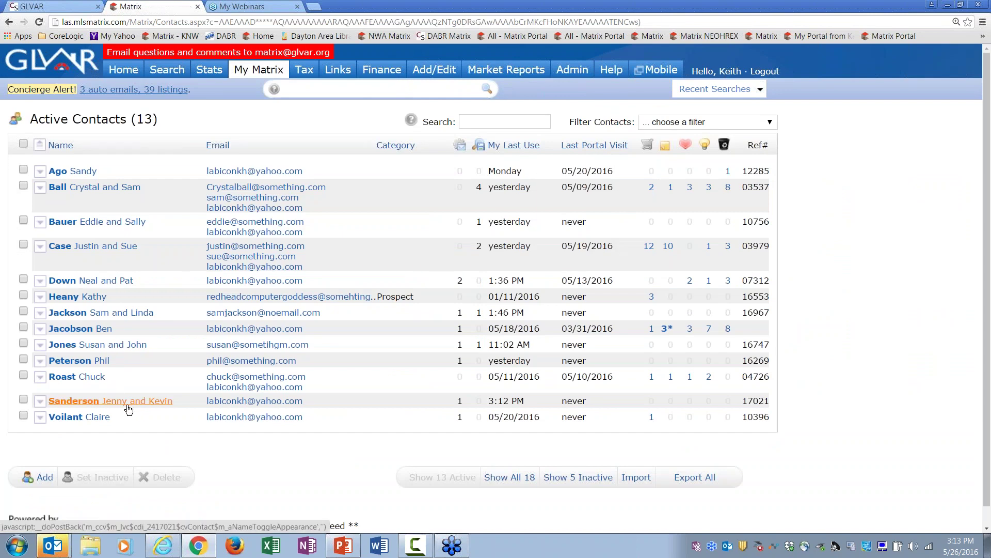
click(130, 408)
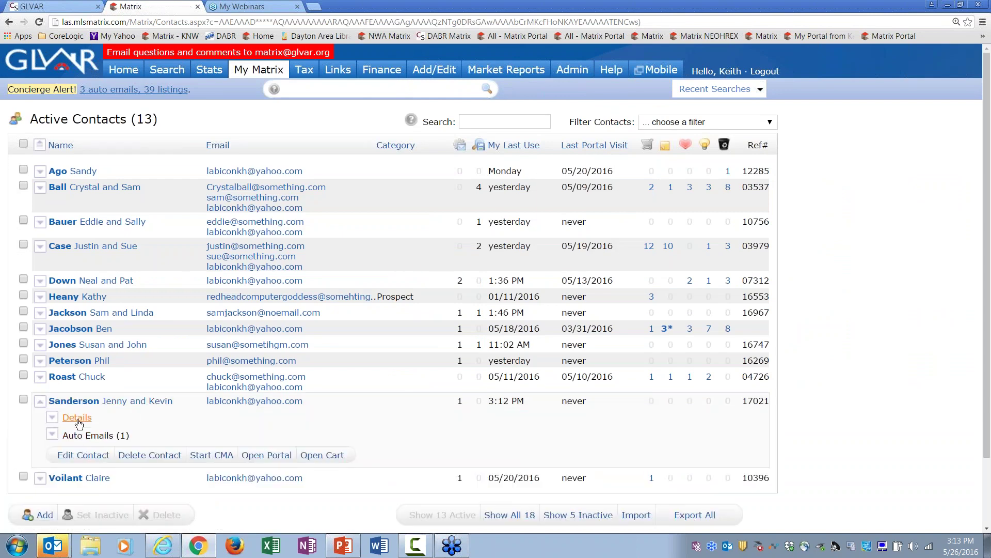
click(89, 436)
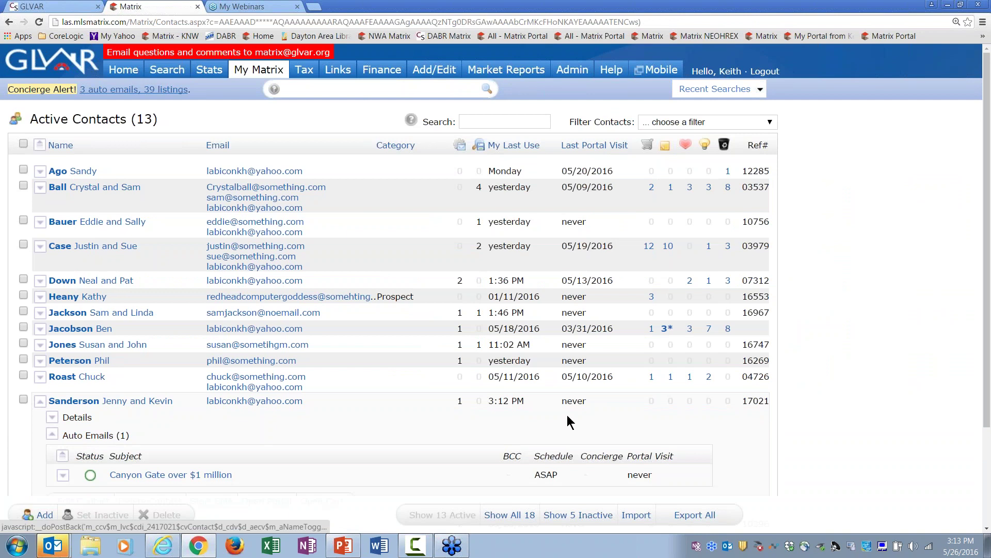
scroll(987, 258, down, 2)
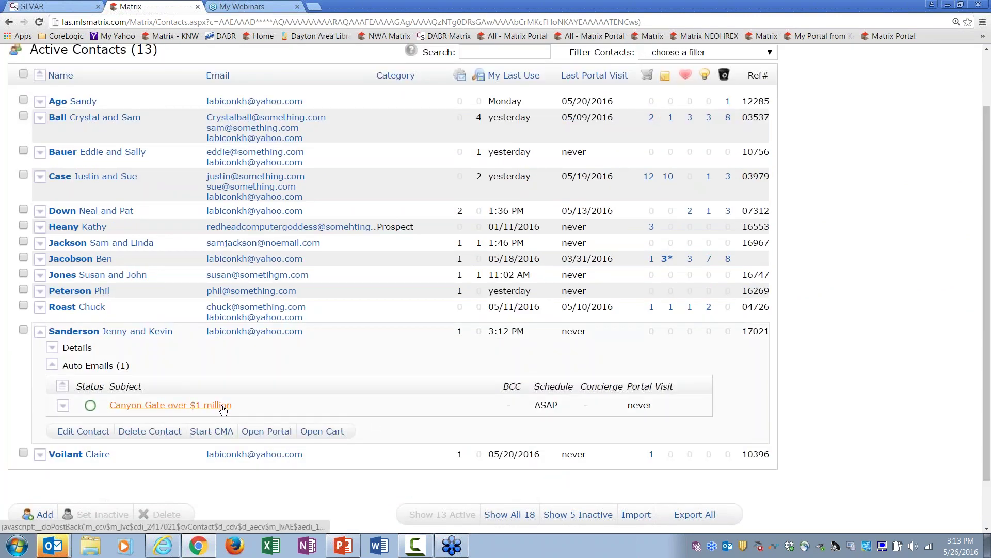
mouse_move(91, 410)
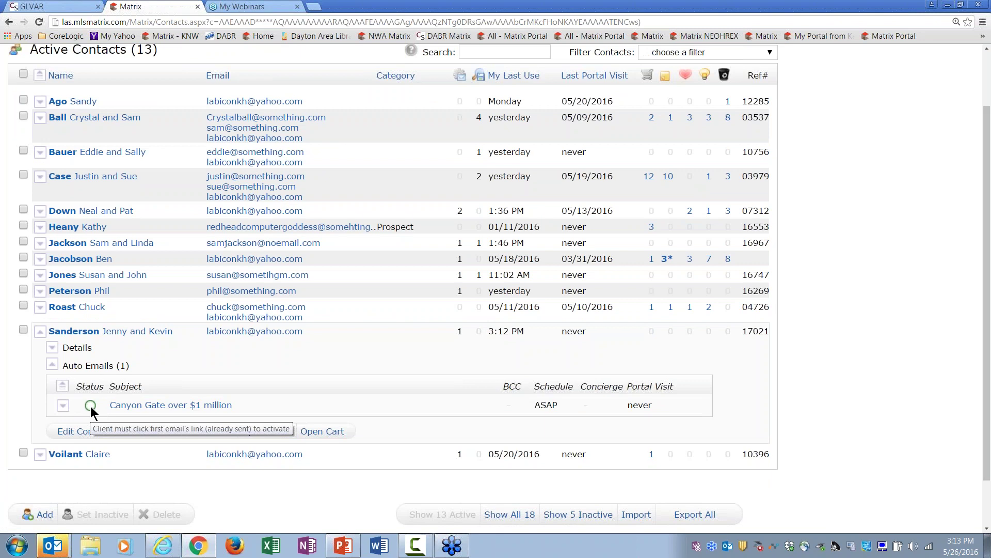
scroll(986, 400, up, 2)
mouse_move(252, 71)
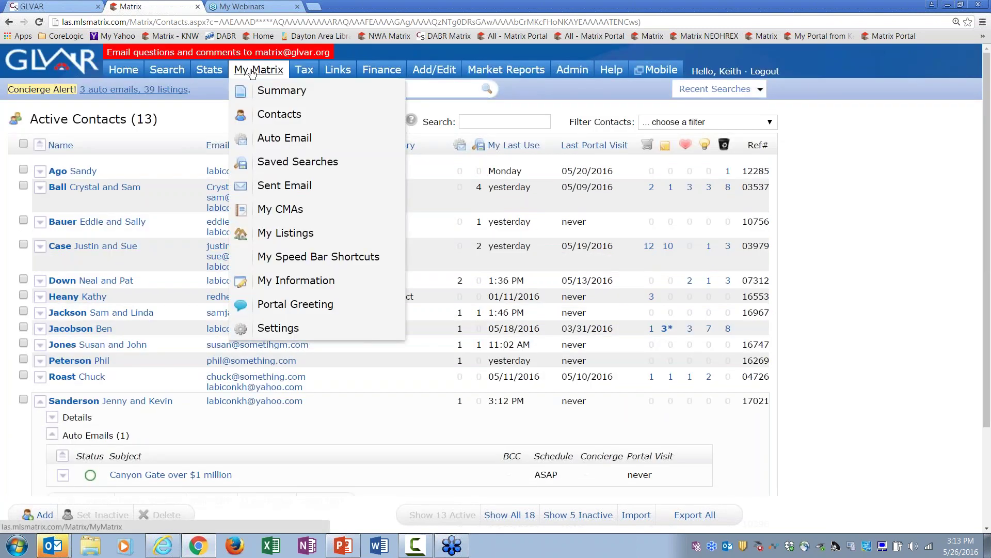
Step: Open the Auto Email list and expand and collapse the 'Canyon Gate over $1 million' row to review its criteria
click(277, 139)
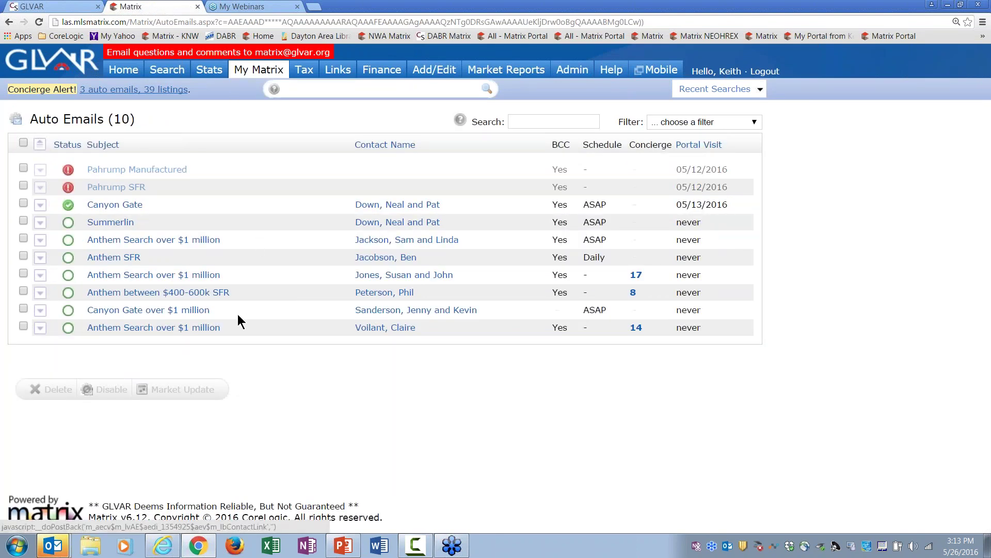
click(196, 311)
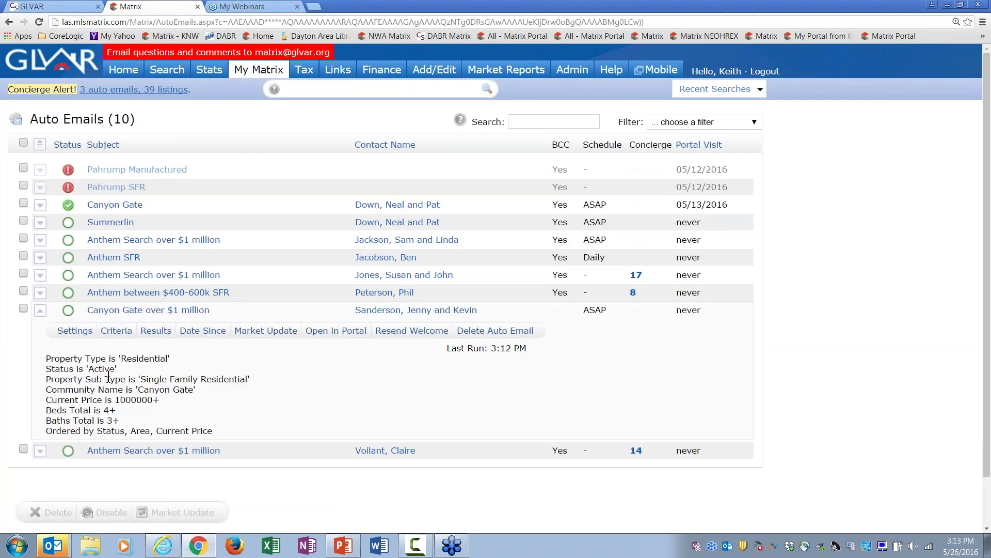
click(112, 314)
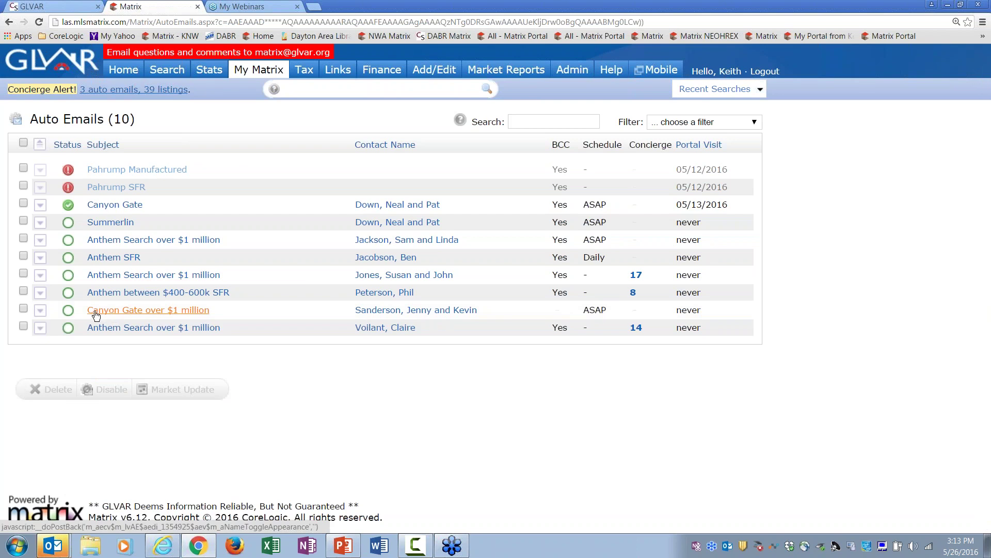
mouse_move(69, 313)
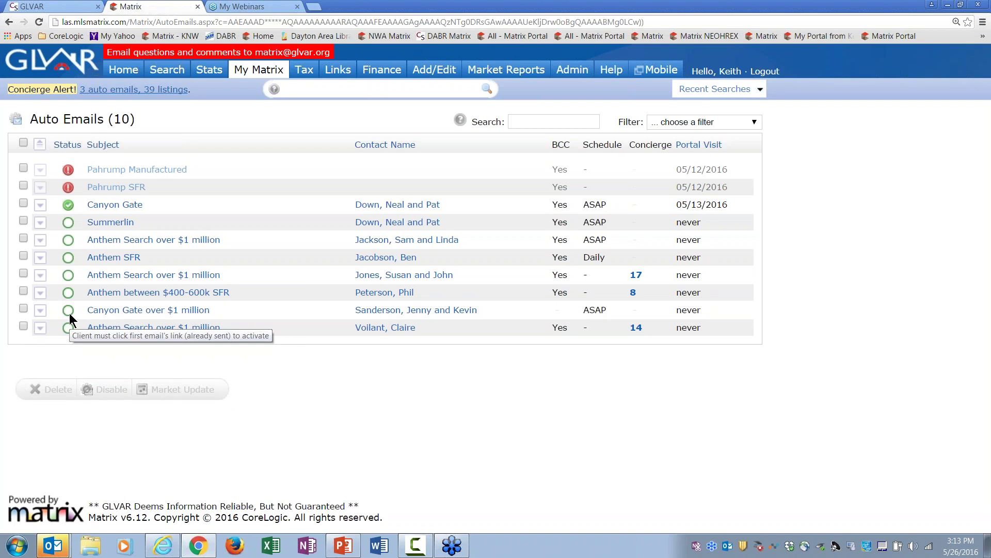
click(406, 312)
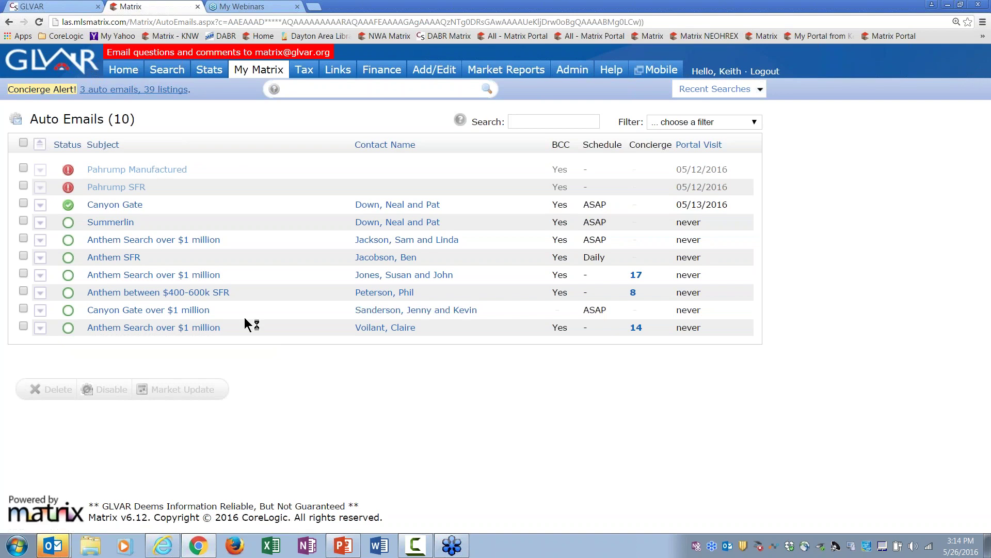
click(202, 311)
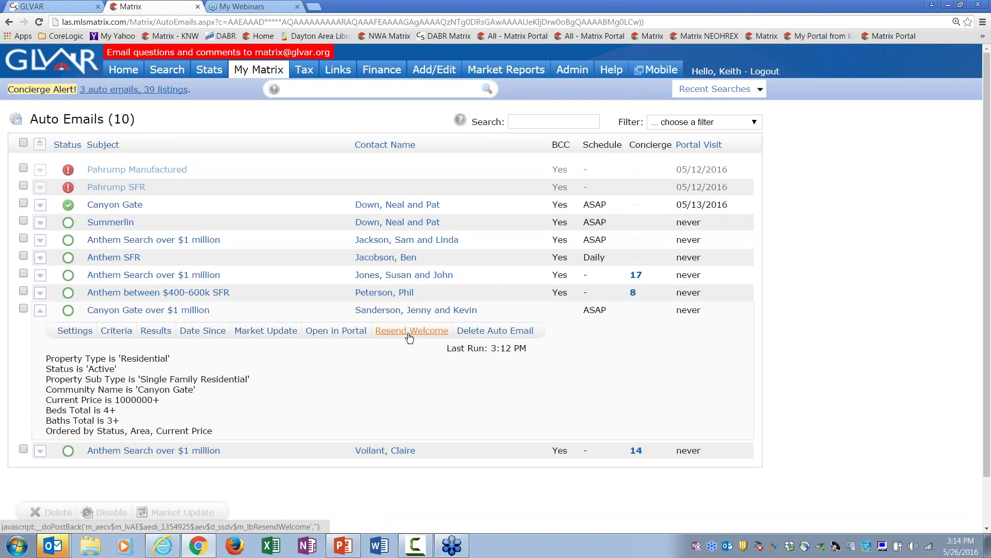
click(181, 312)
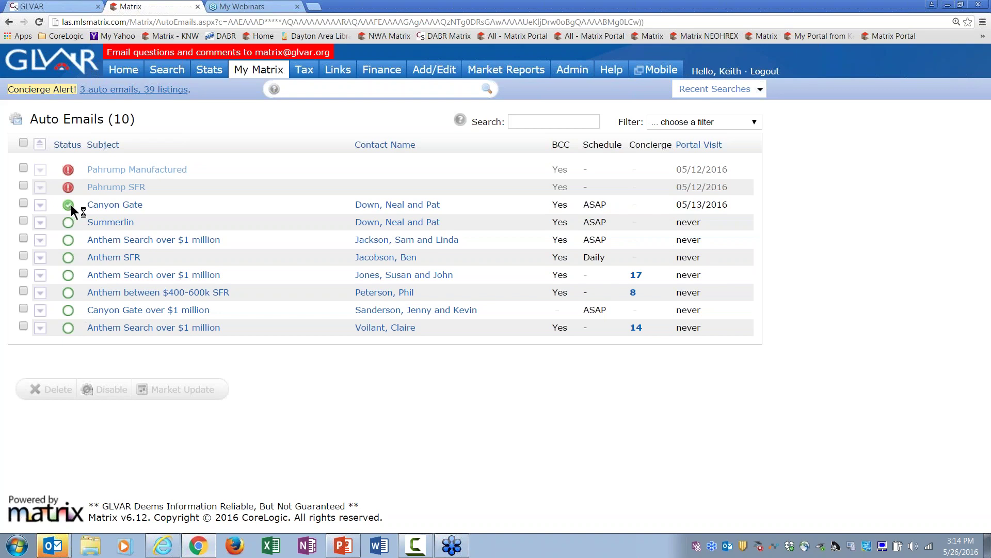
Step: Go back to the Matrix Home page and place the cursor in the quick-search box
mouse_move(72, 312)
click(128, 75)
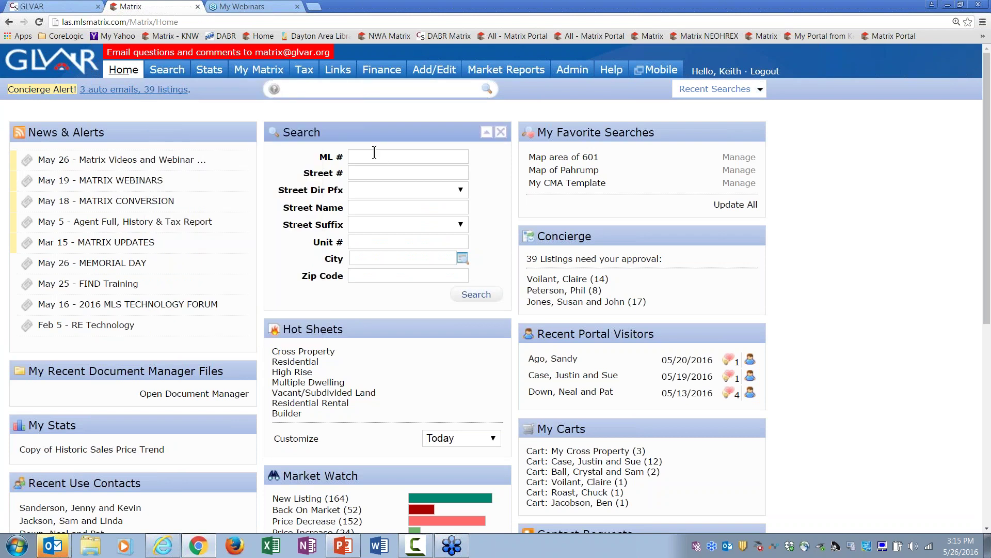
click(345, 87)
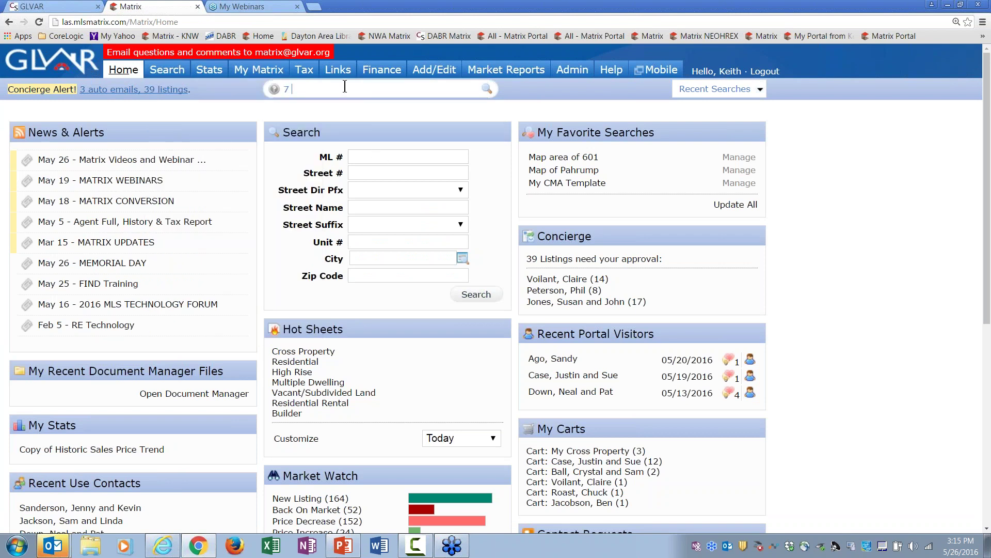
key(Return)
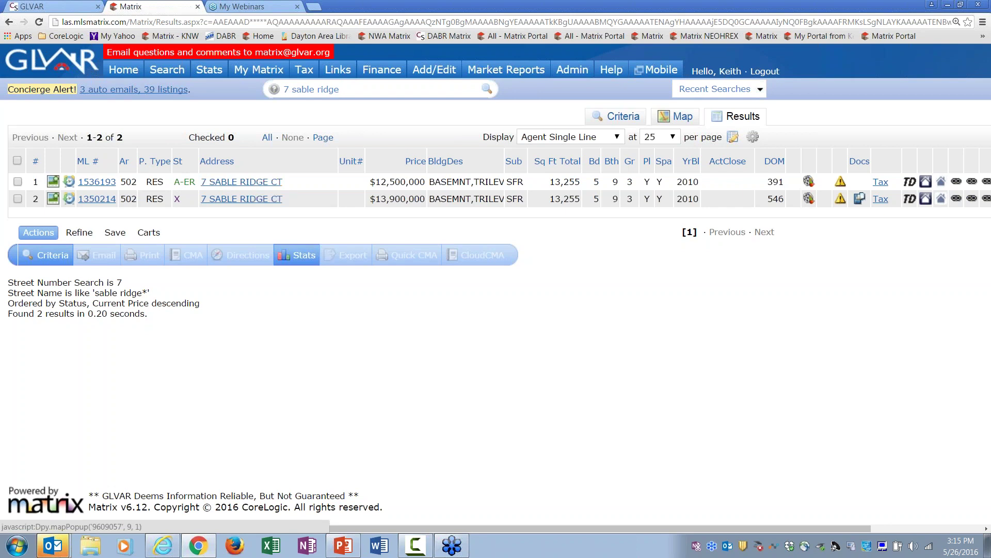
click(18, 182)
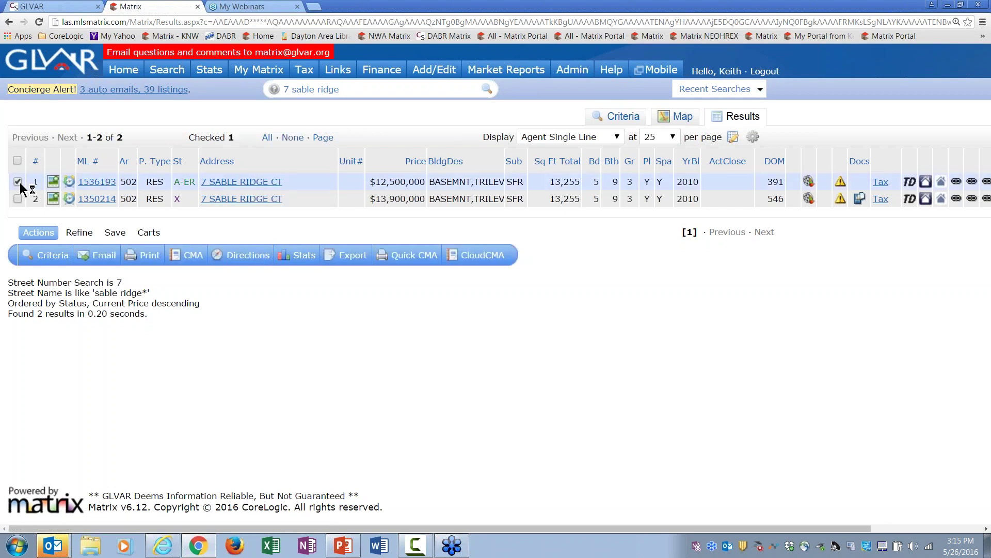
click(104, 256)
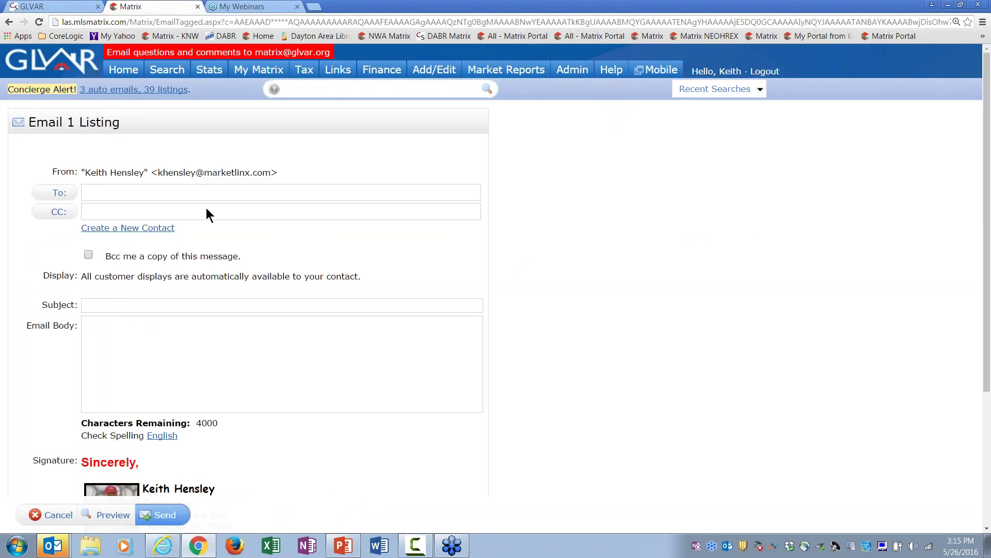
text(jen)
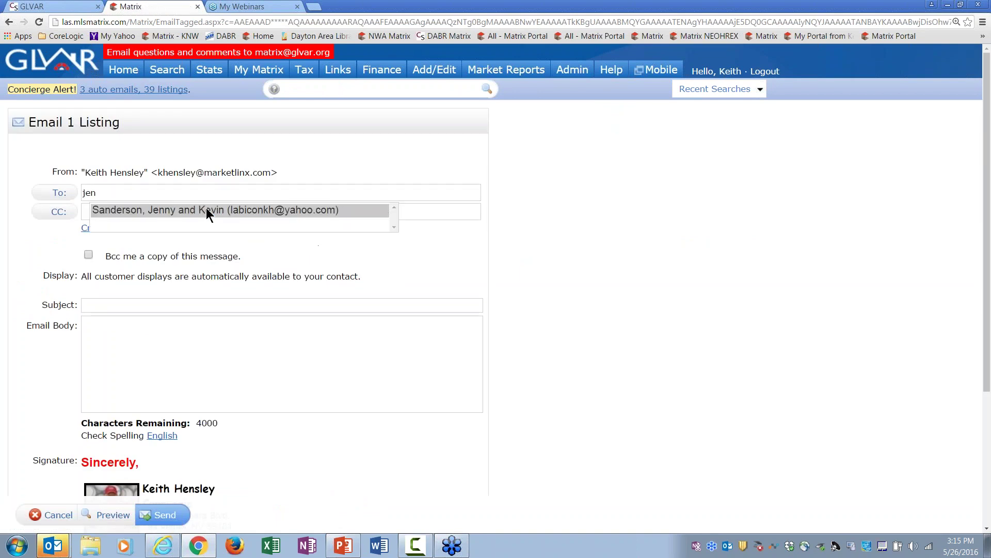
click(206, 212)
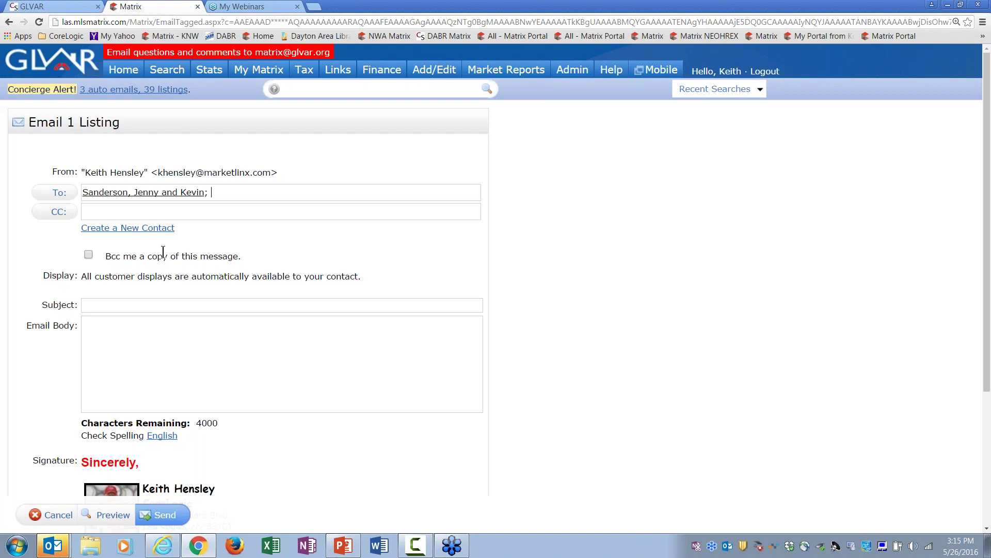
click(138, 306)
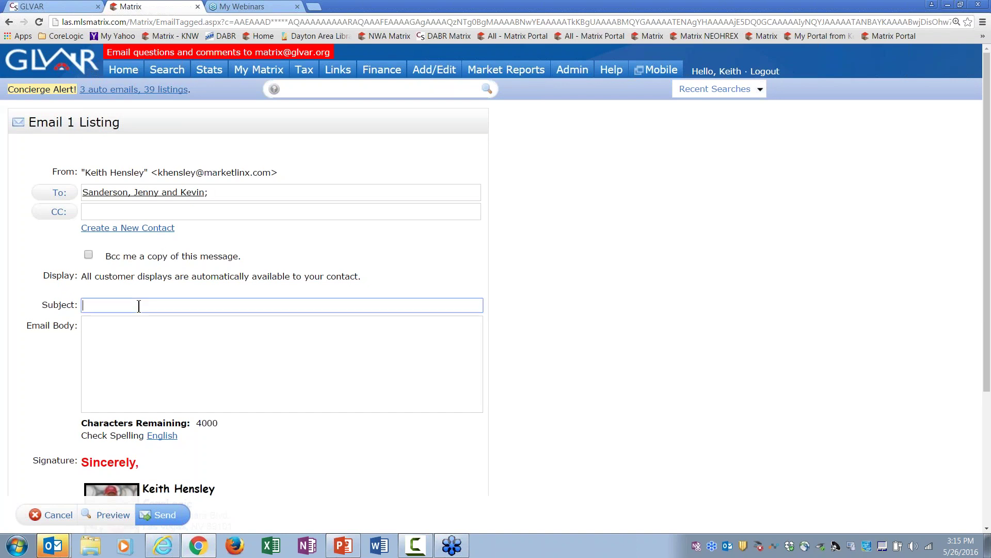
Step: Add the message 'Here is that listing you asked about...', send the email, and return Home
click(135, 336)
text(Here i)
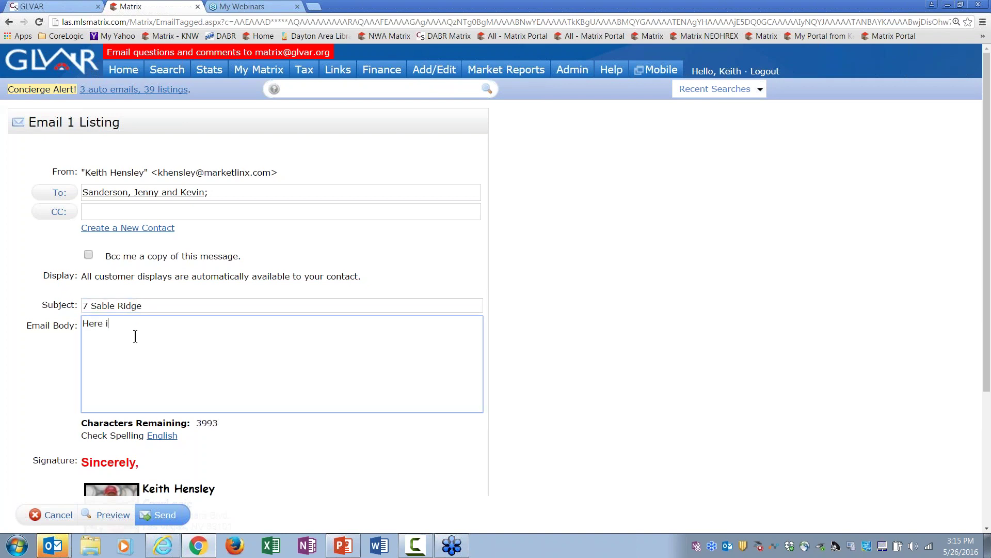
text(s that listing you asked about...)
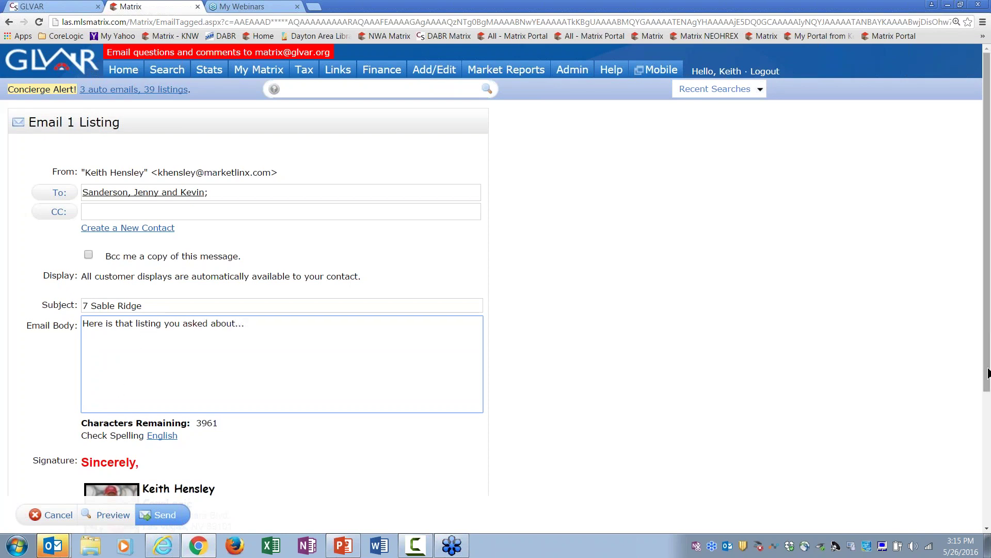
mouse_move(988, 373)
mouse_down()
mouse_move(987, 417)
mouse_move(956, 479)
mouse_up()
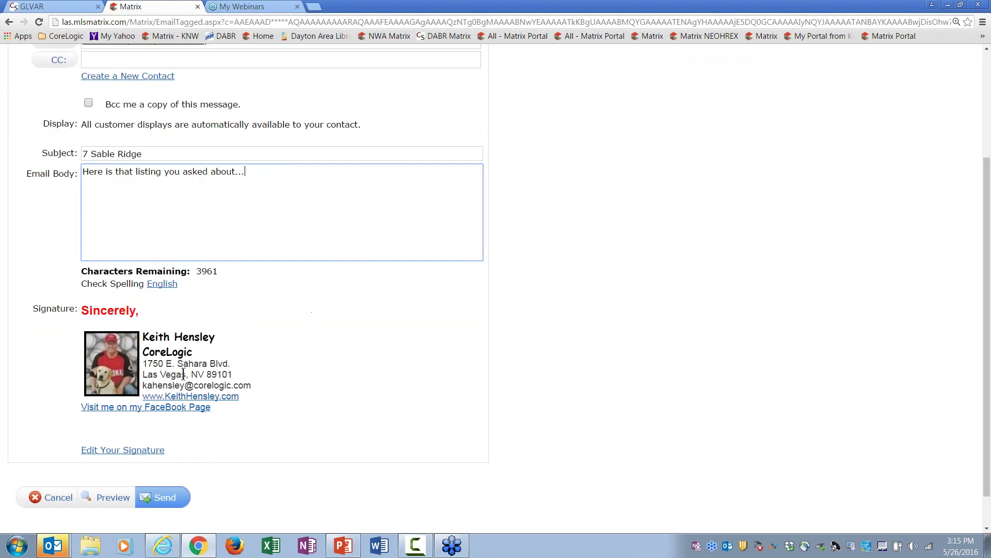
click(166, 501)
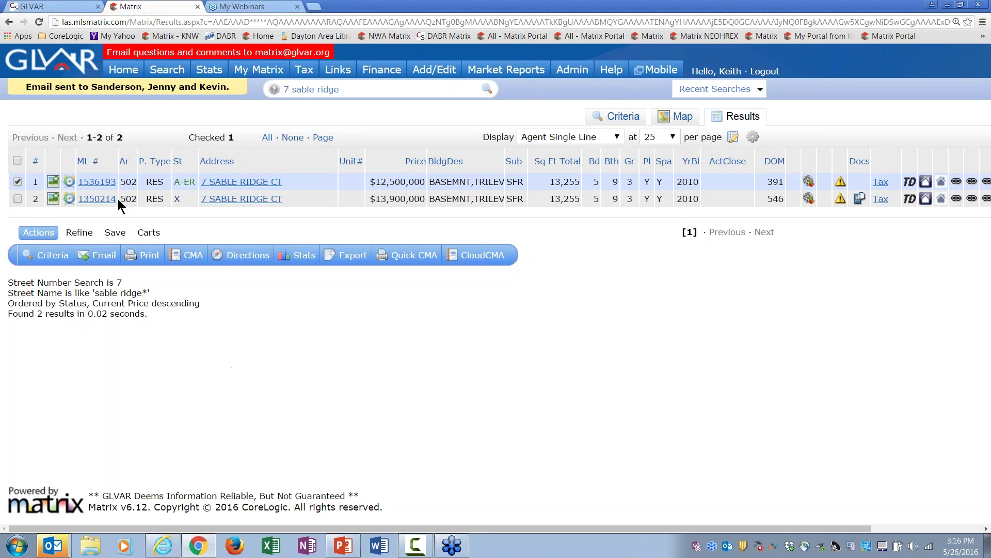
click(123, 71)
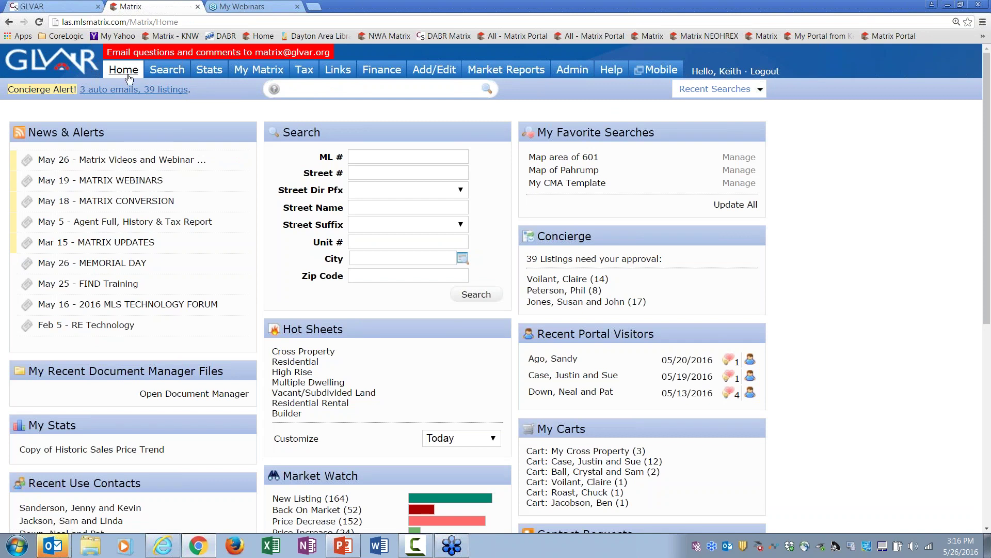
key(Return)
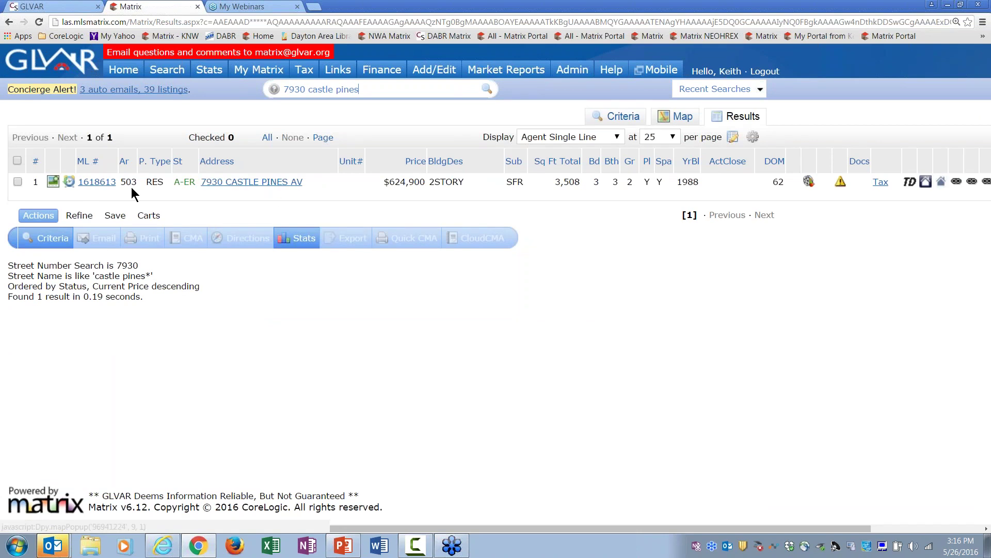
click(17, 181)
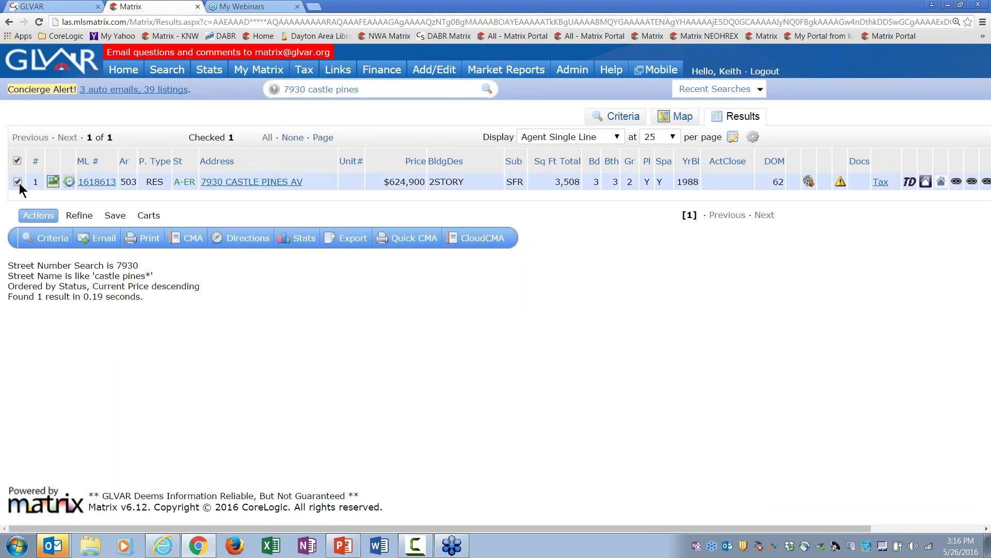
click(103, 238)
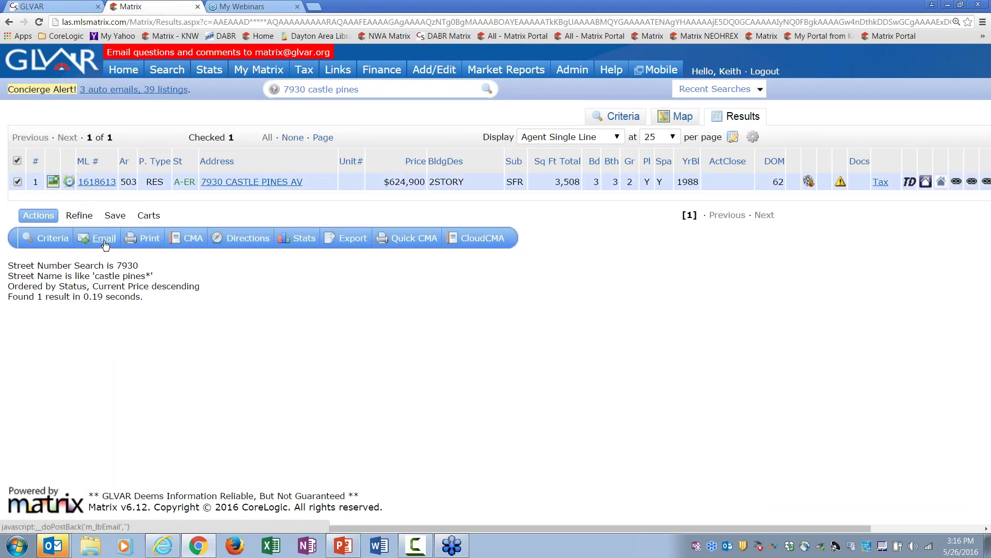
text(san)
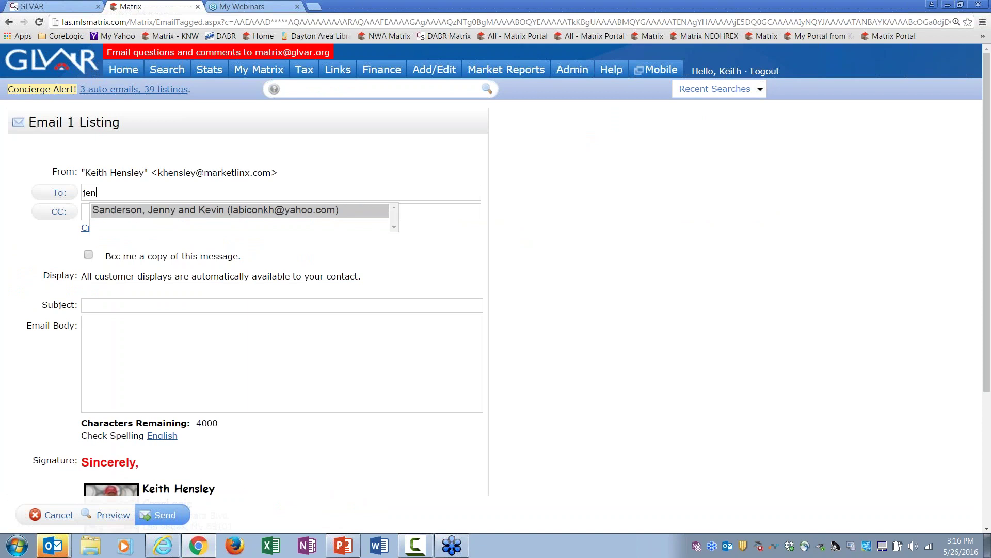
click(145, 212)
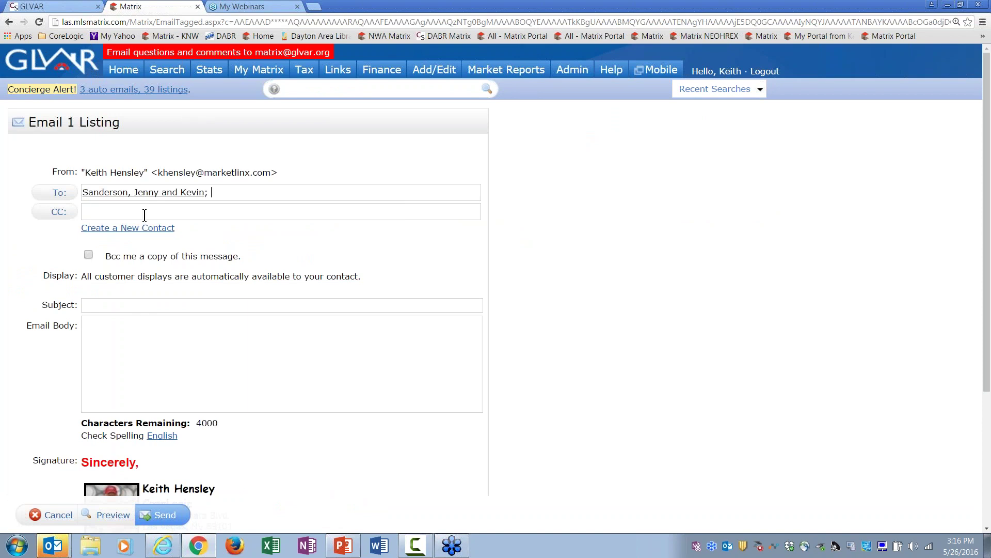
click(105, 305)
text(73)
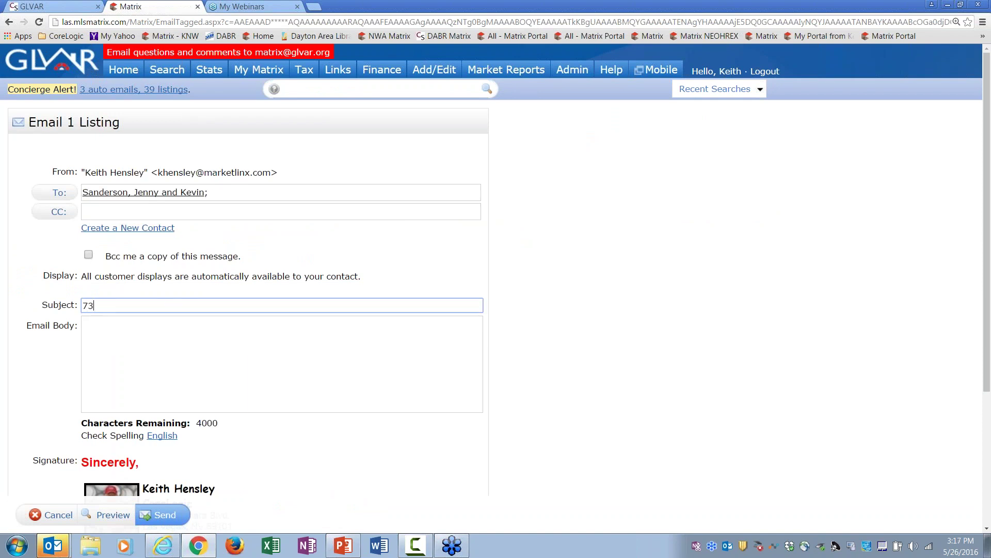
key(BackSpace)
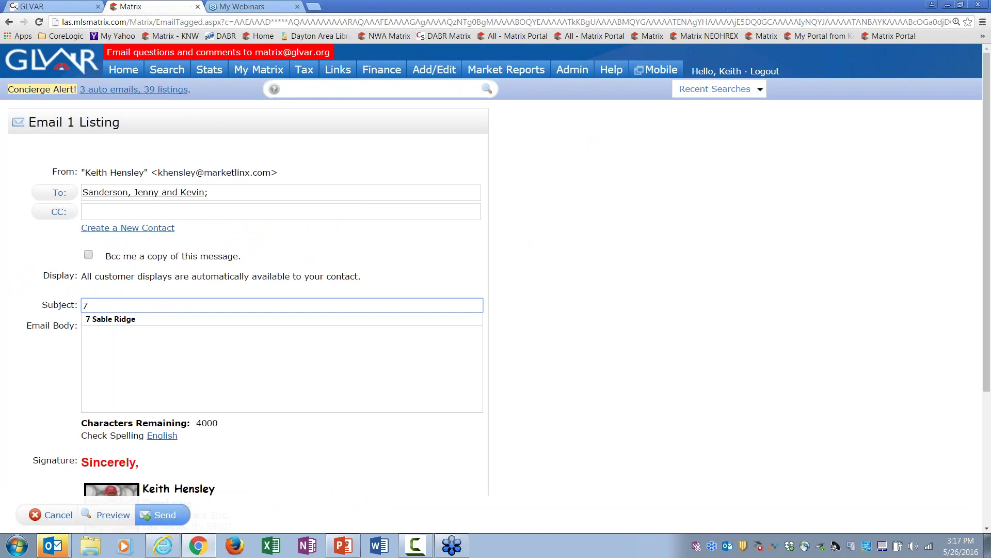
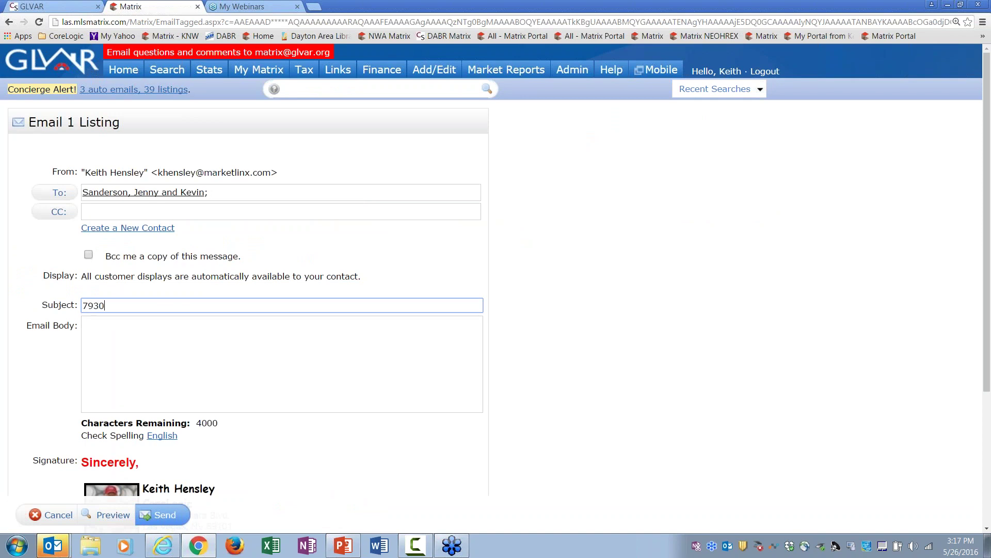
Step: Write a short note saying this is the listing they asked about, and send the email
click(106, 339)
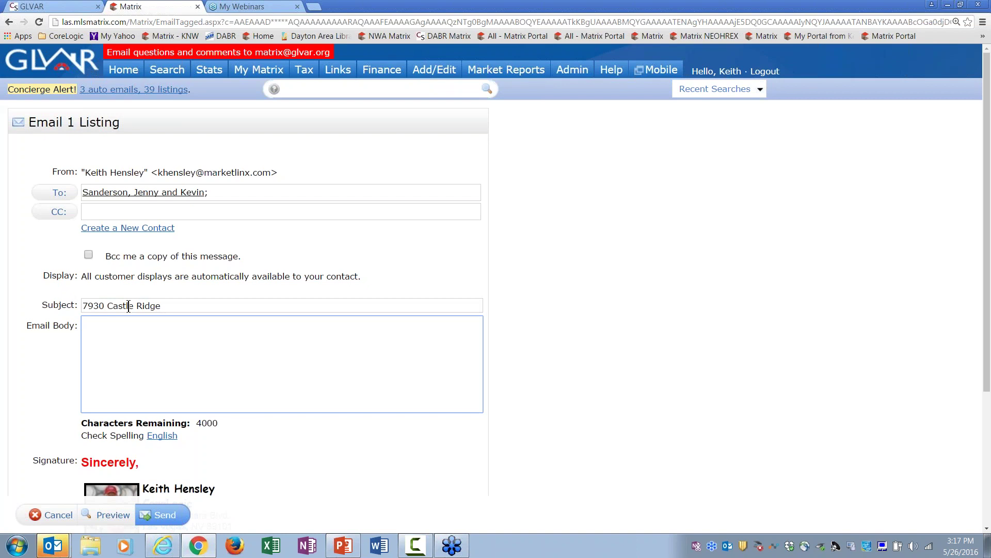
text(Here is this l)
text(isting)
text(ou a)
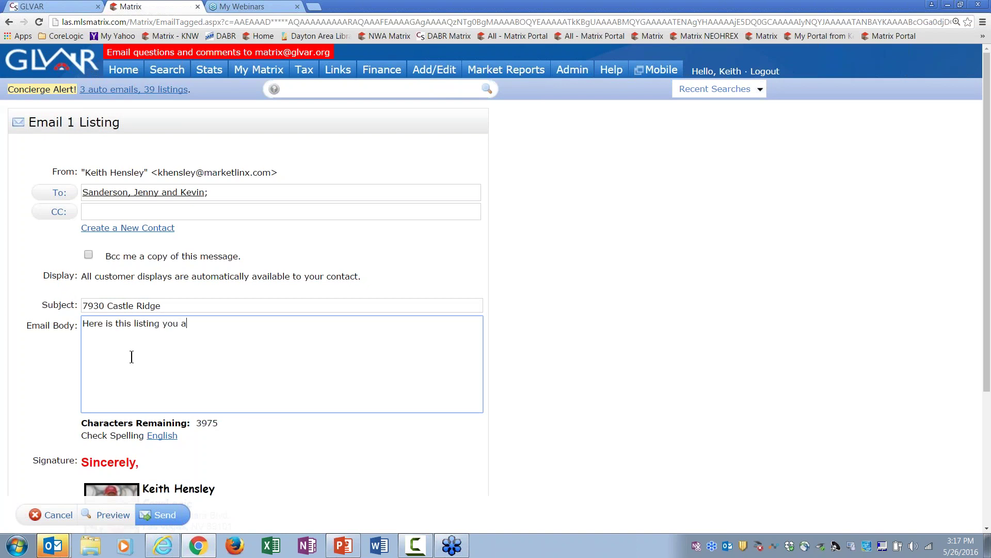
text(sked about.)
click(166, 521)
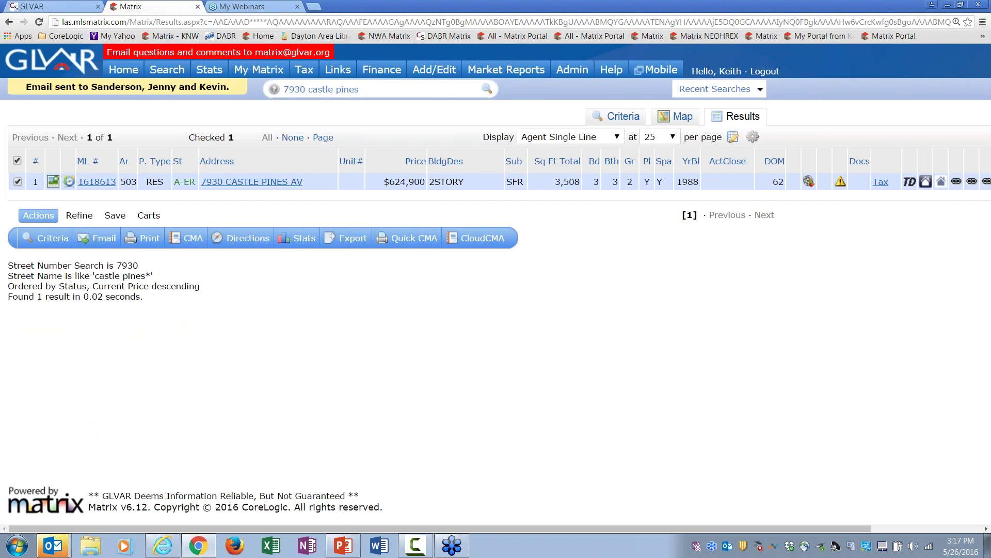
Step: Return to Matrix Home, then open the My Yahoo page in a new Chrome tab
click(132, 70)
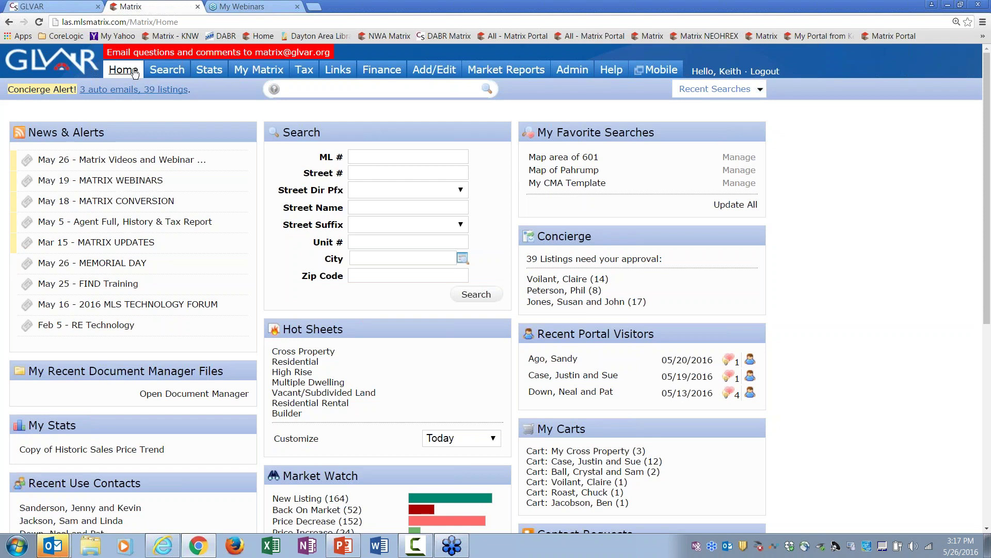
key(ctrl+t)
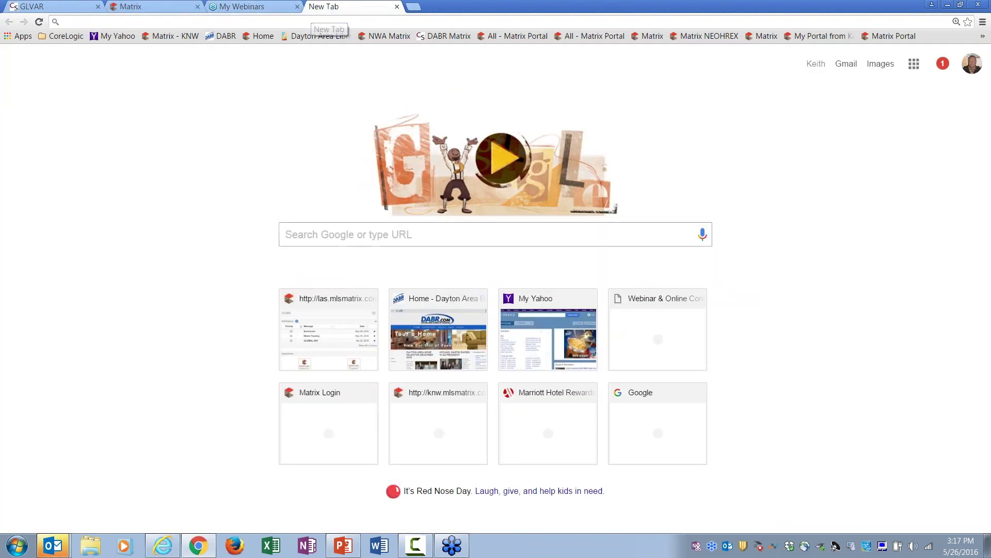
click(548, 335)
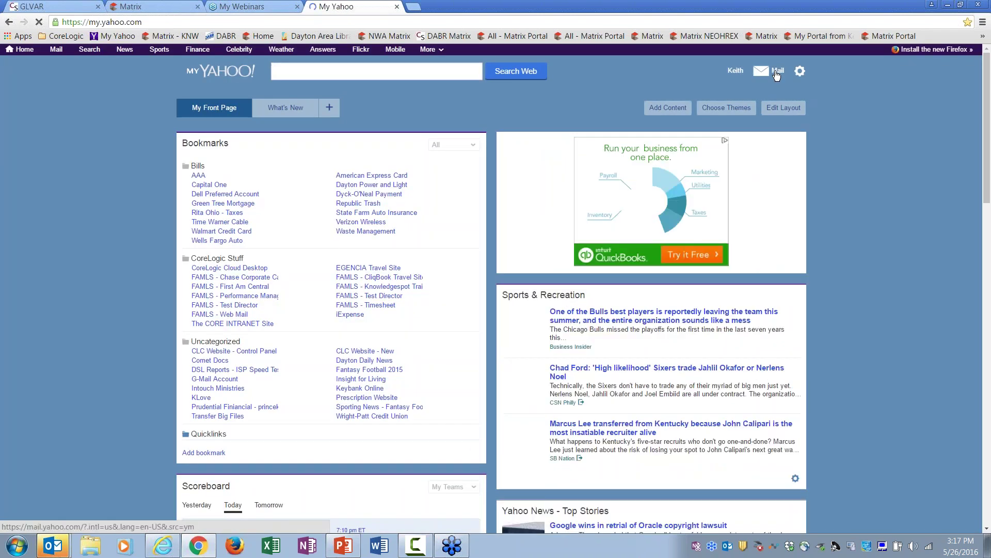
Step: Go to Yahoo Mail and open the 'Canyon Gate over $1 million' welcome email
click(776, 74)
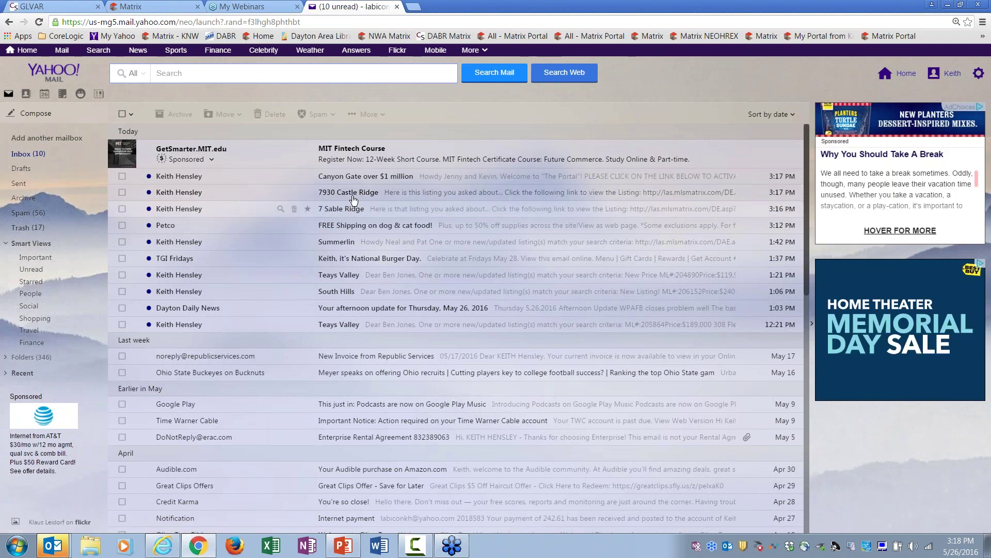
click(358, 182)
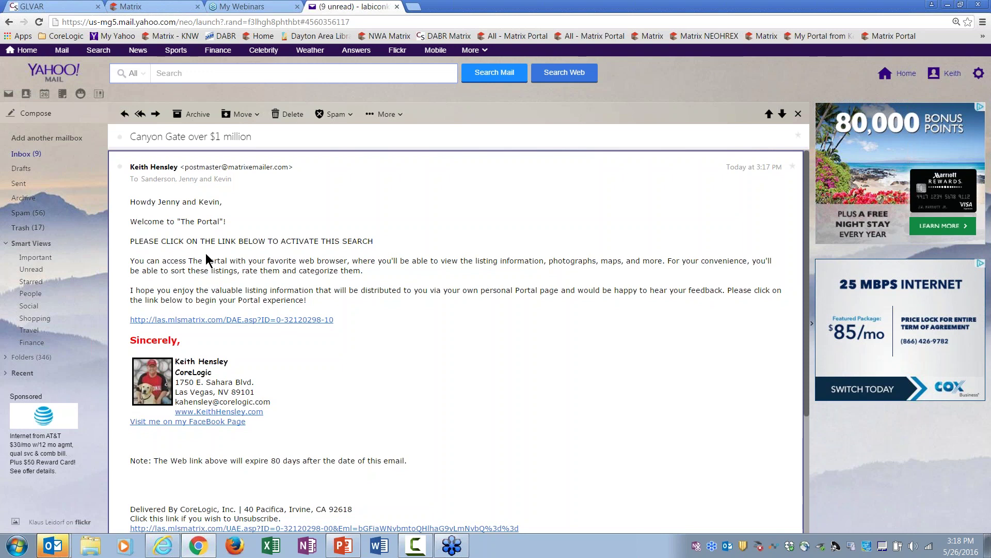
Step: Open the client portal from the email link and switch the display to Client Thumbnail, then Client Single Line
click(260, 321)
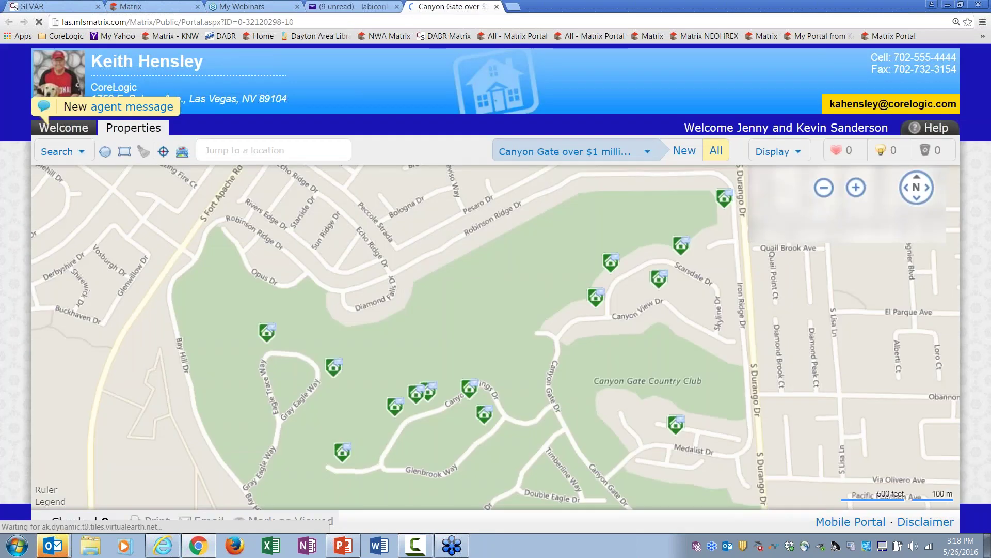
click(780, 153)
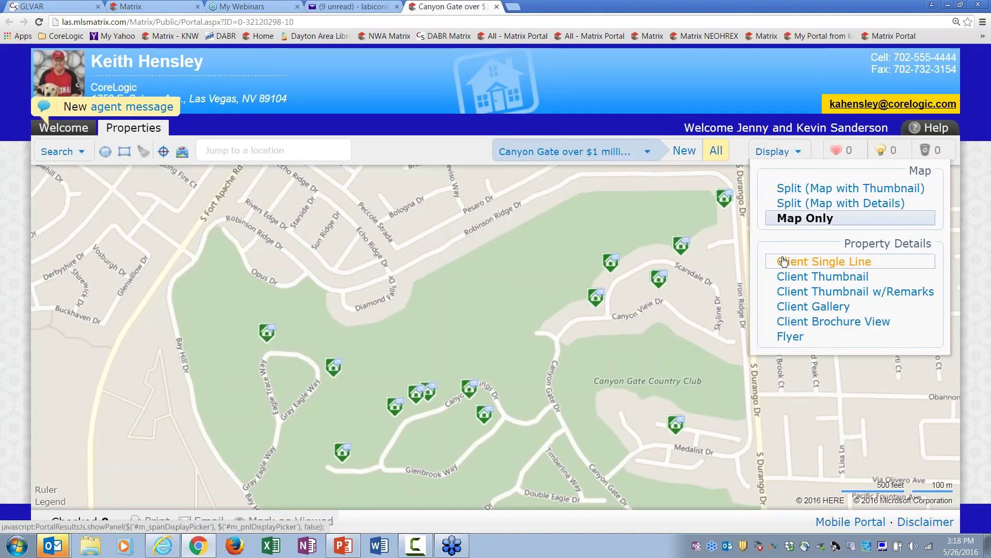
click(789, 277)
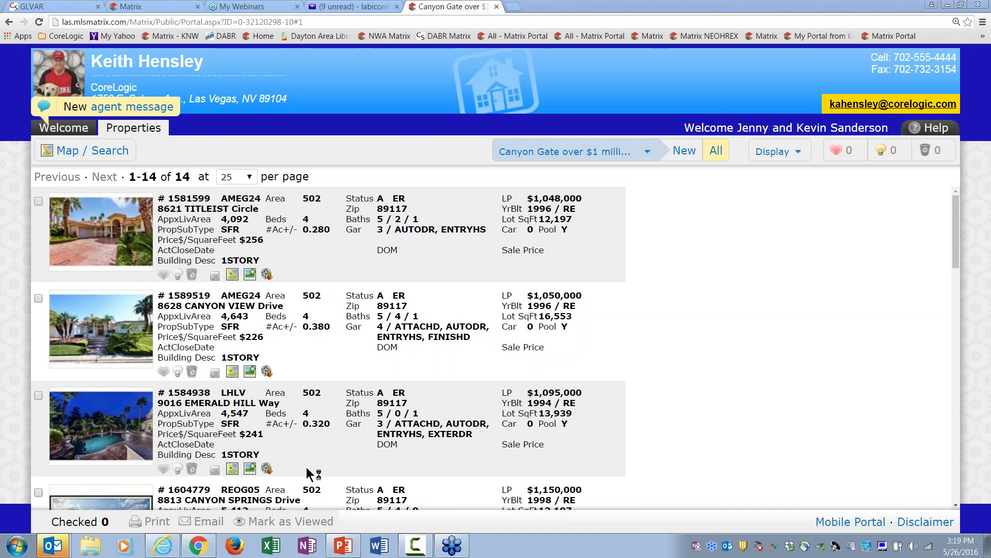
click(775, 151)
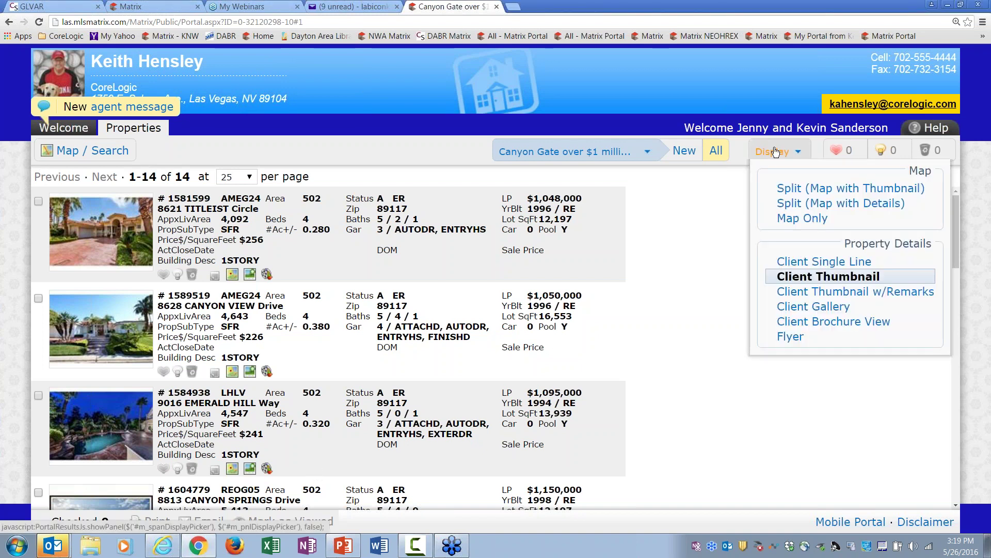
click(790, 261)
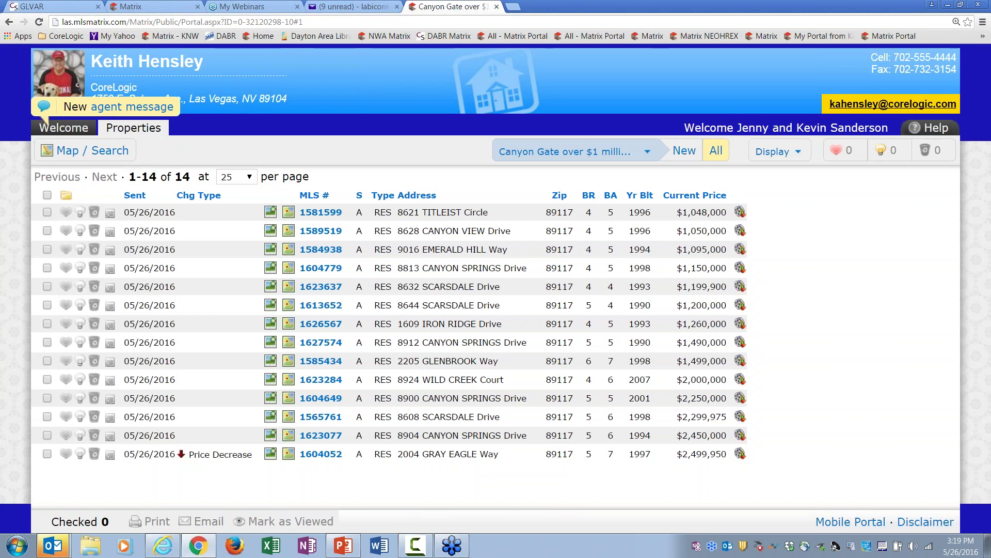
Step: Switch the Canyon Gate results through the thumbnail, single-line and Client Gallery layouts
click(769, 155)
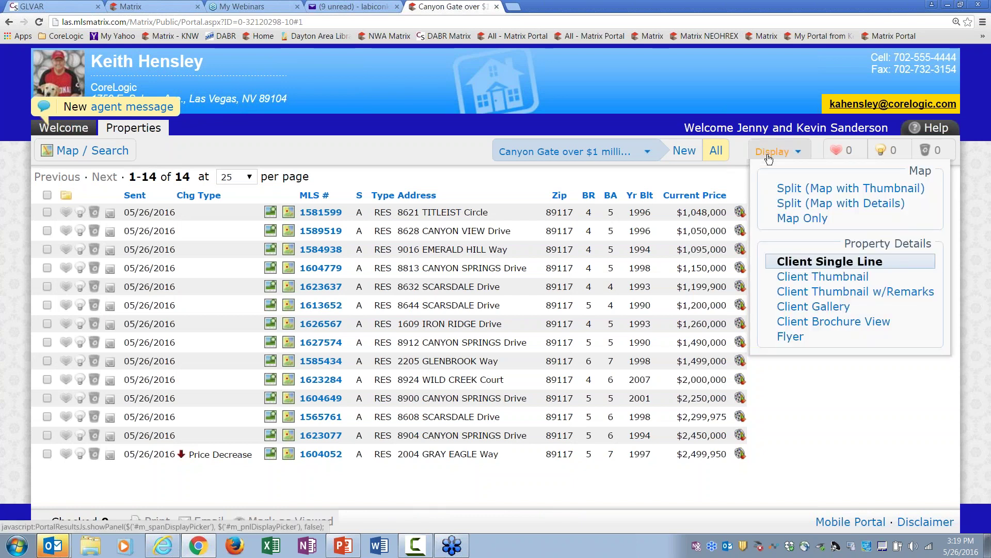
click(790, 276)
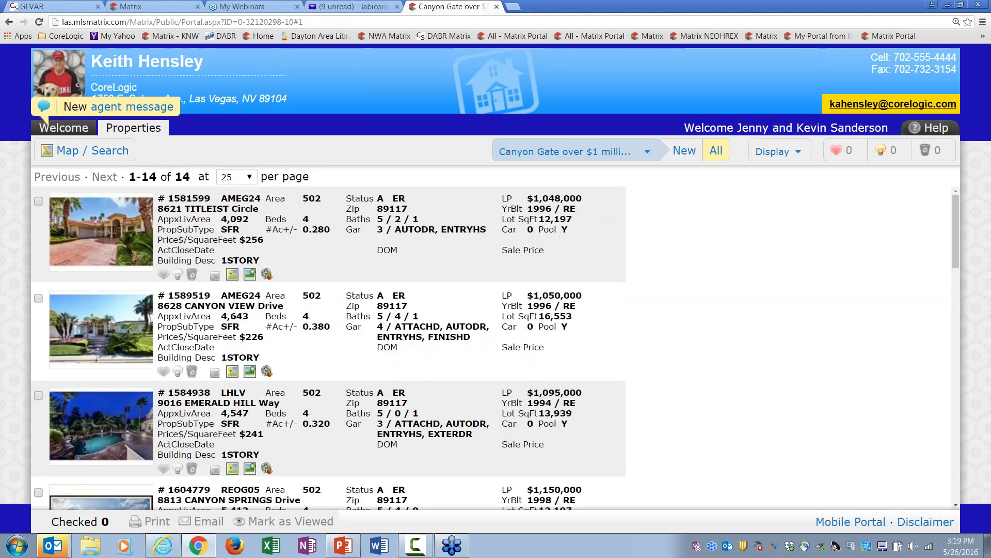
click(767, 156)
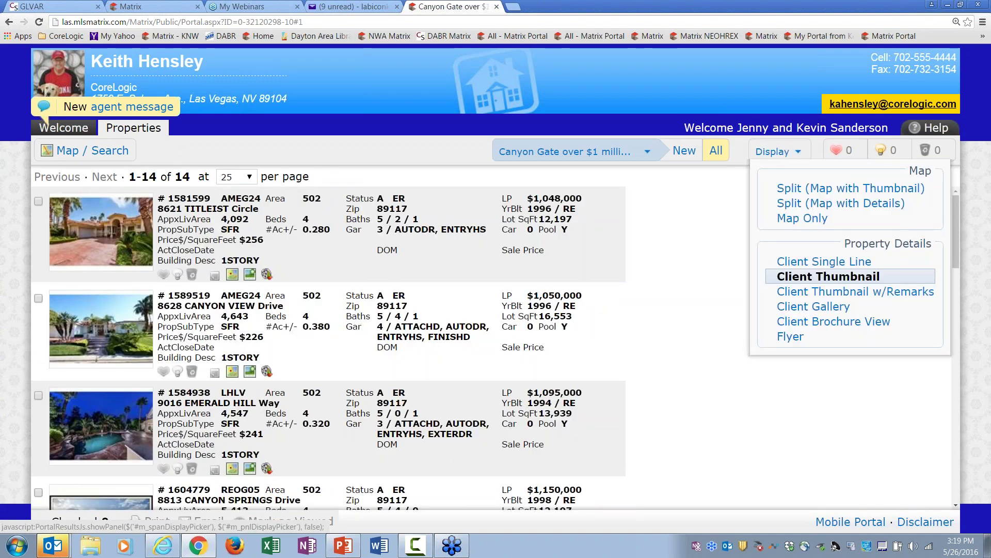
click(794, 263)
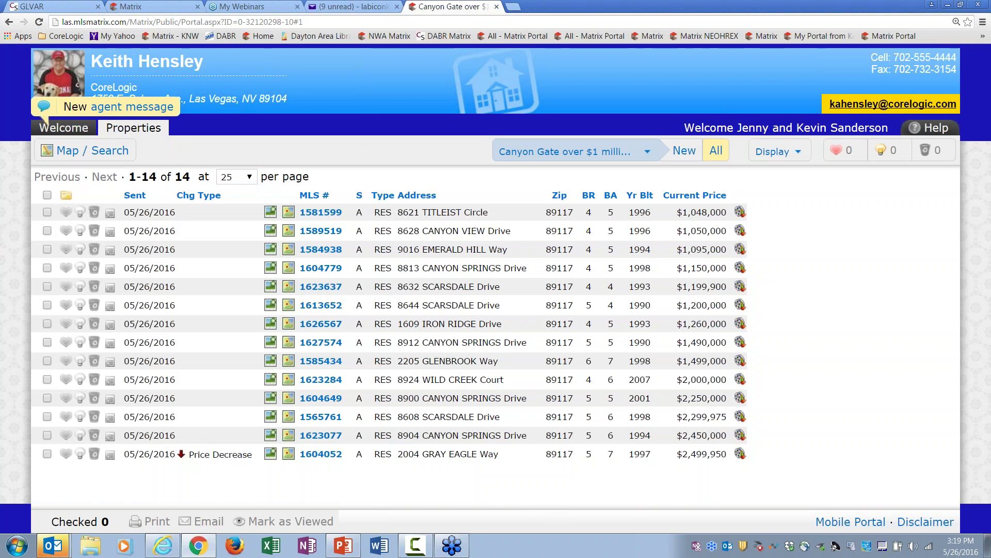
click(768, 155)
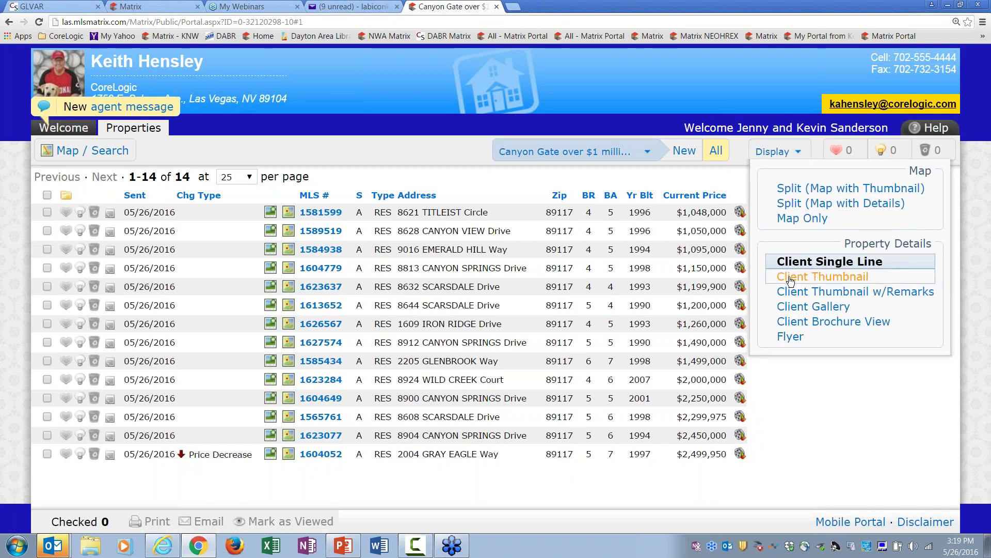
click(805, 307)
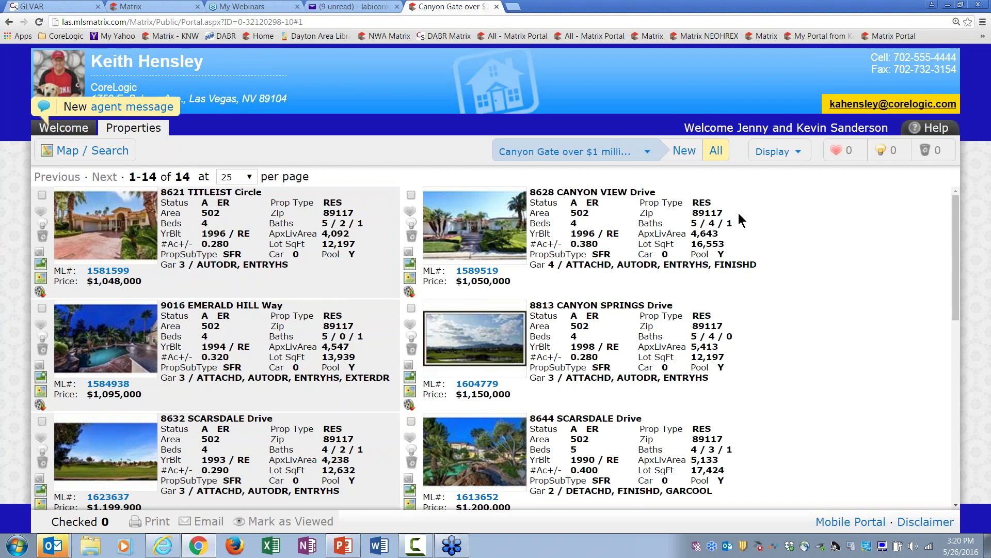
click(768, 157)
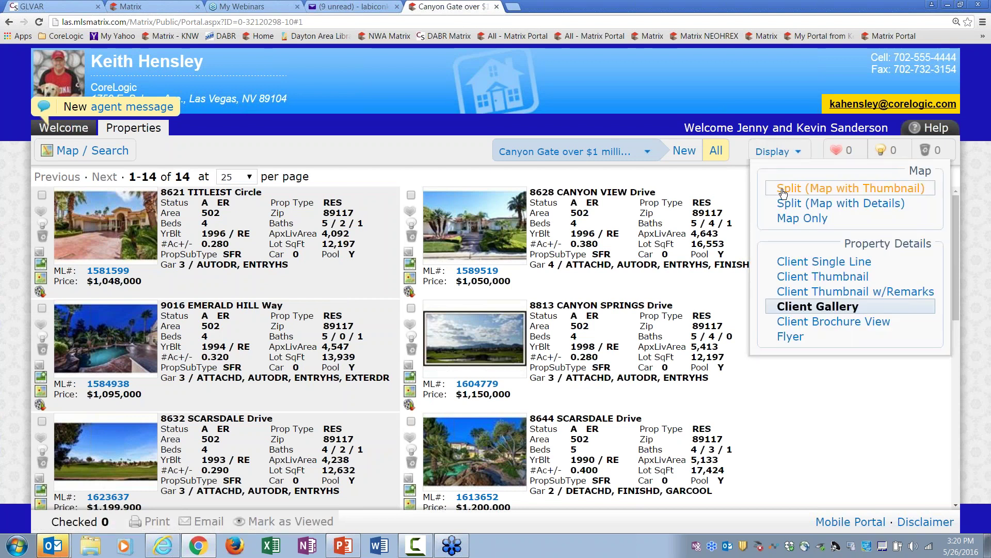
click(783, 193)
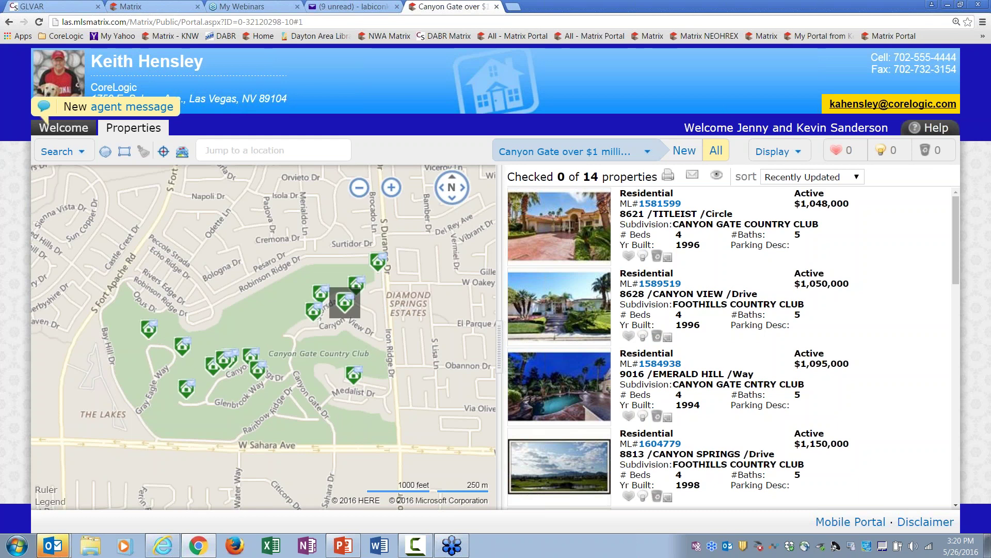
click(768, 152)
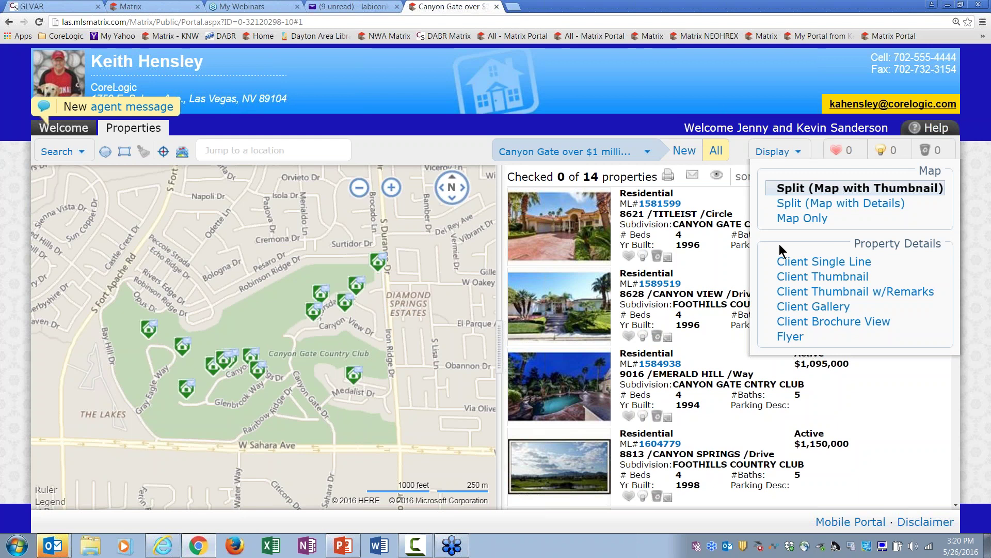
click(661, 284)
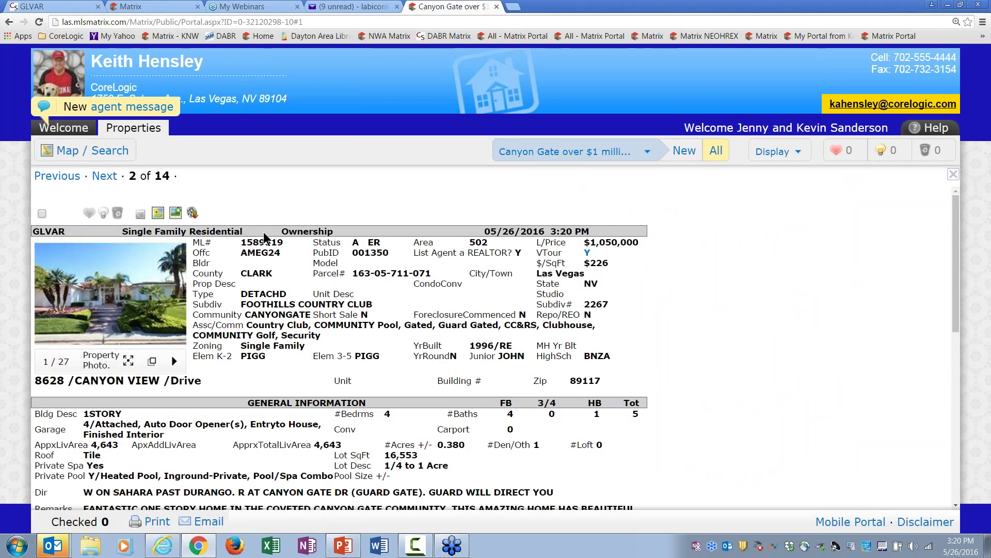
click(9, 22)
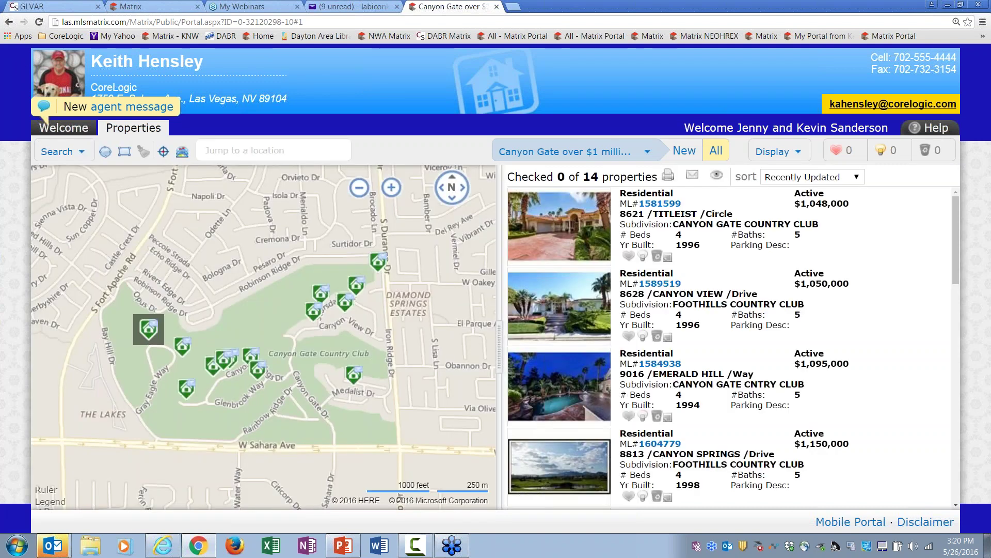
click(665, 284)
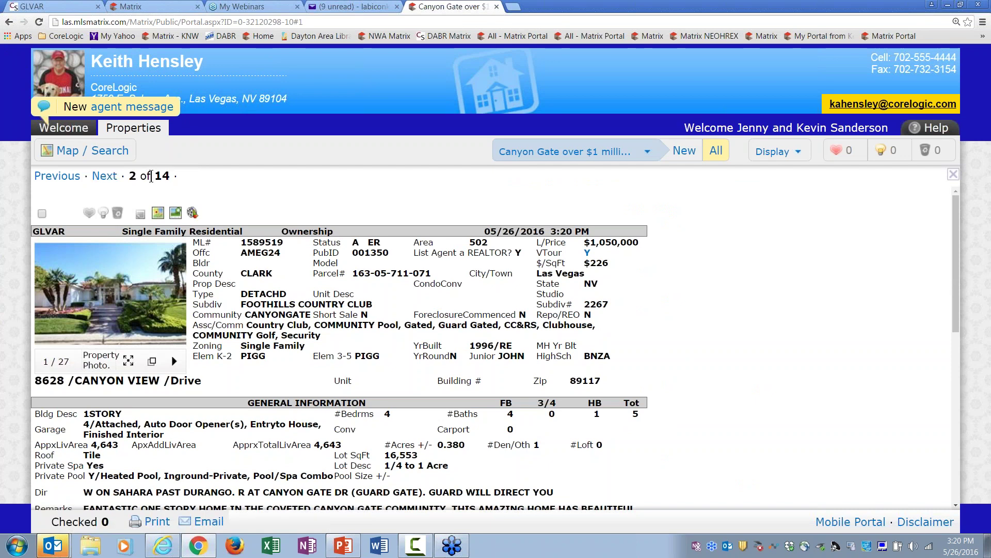
click(108, 178)
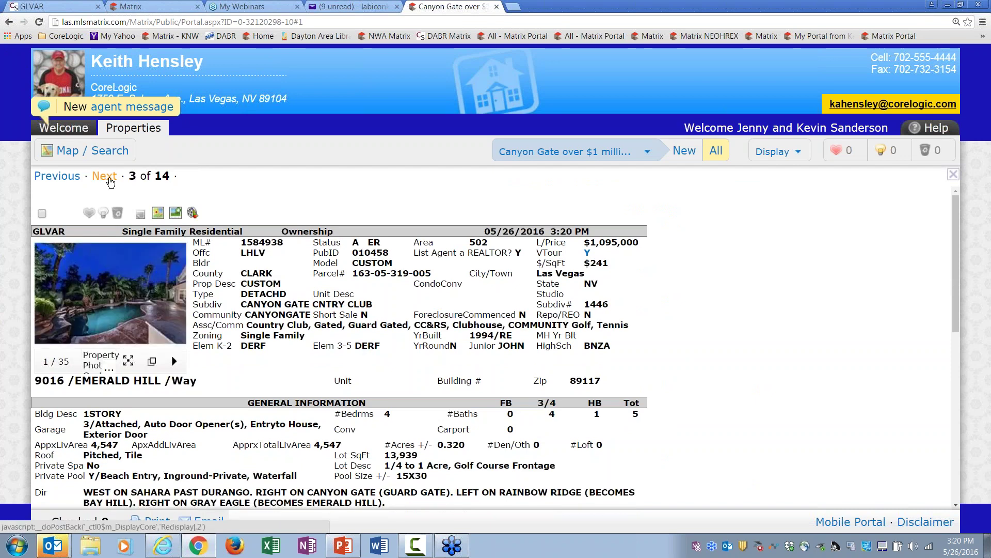
click(109, 178)
click(109, 178)
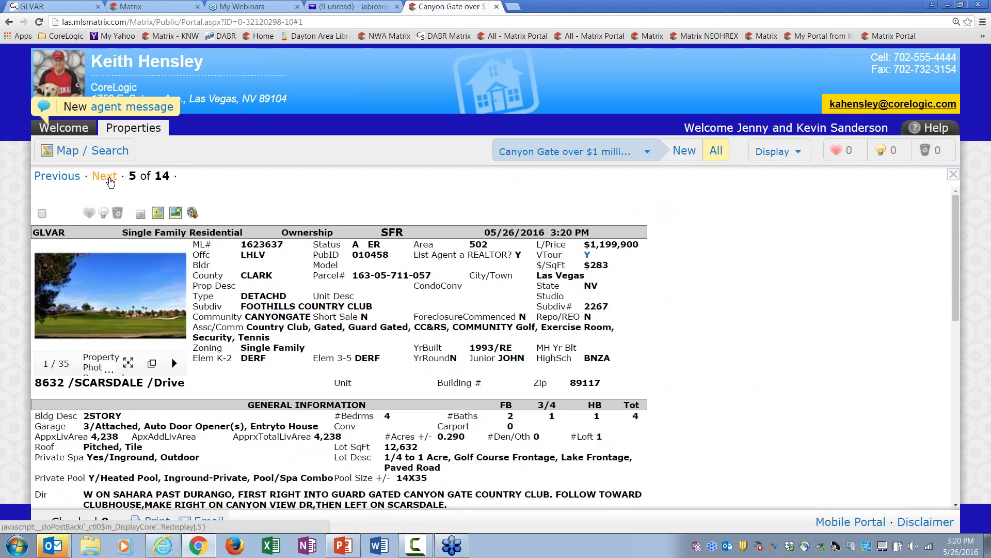
click(109, 178)
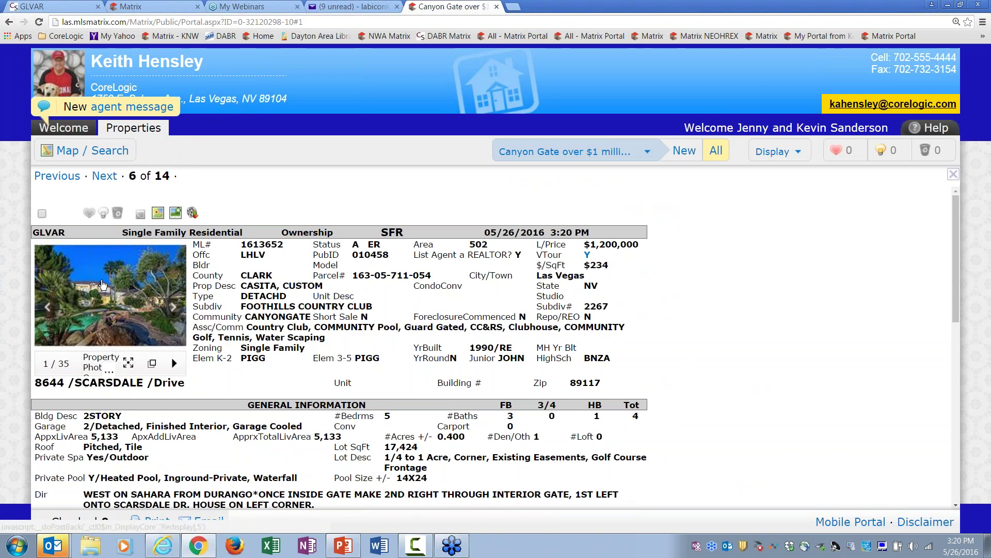
Step: Browse the enlarged theater and bar, family room and formal living room photos
click(103, 292)
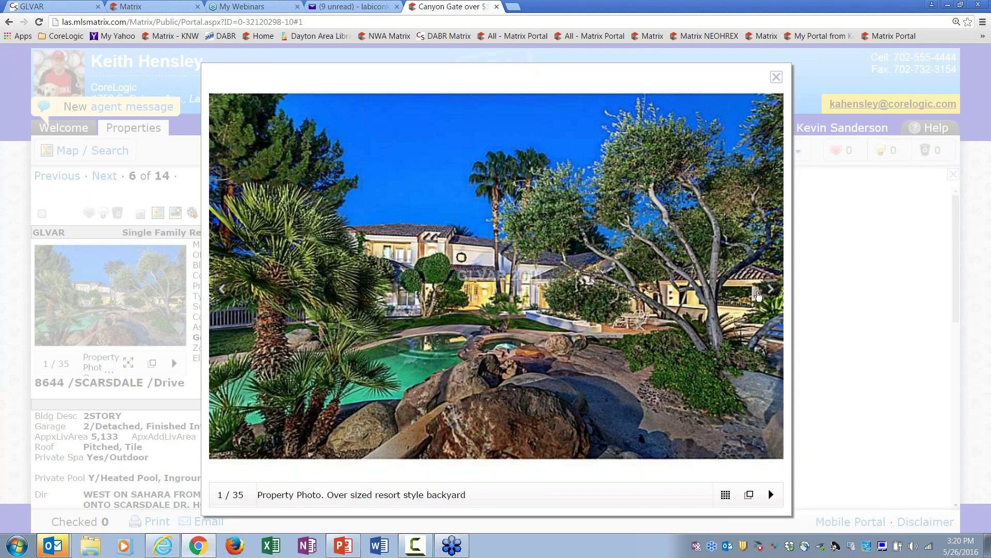
click(771, 294)
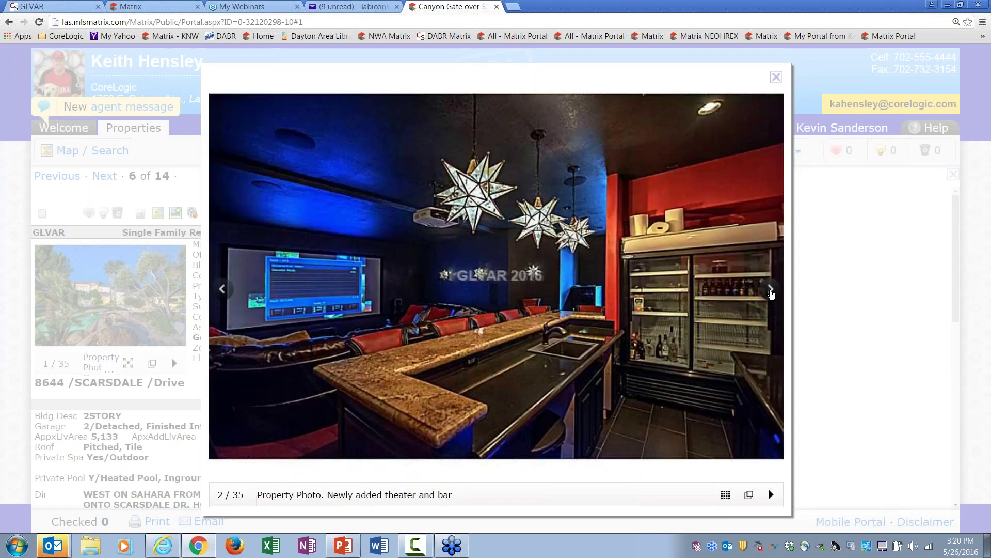
click(771, 294)
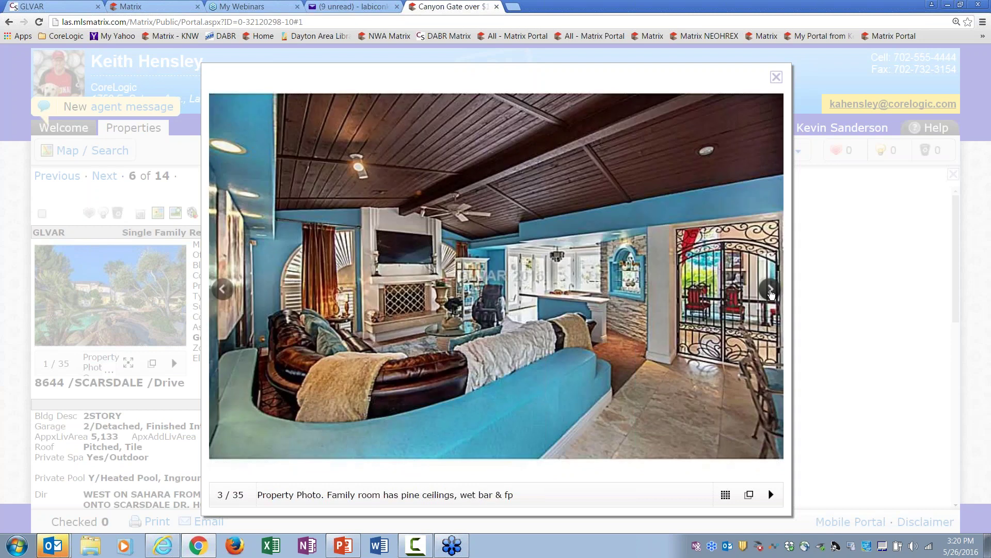
click(772, 294)
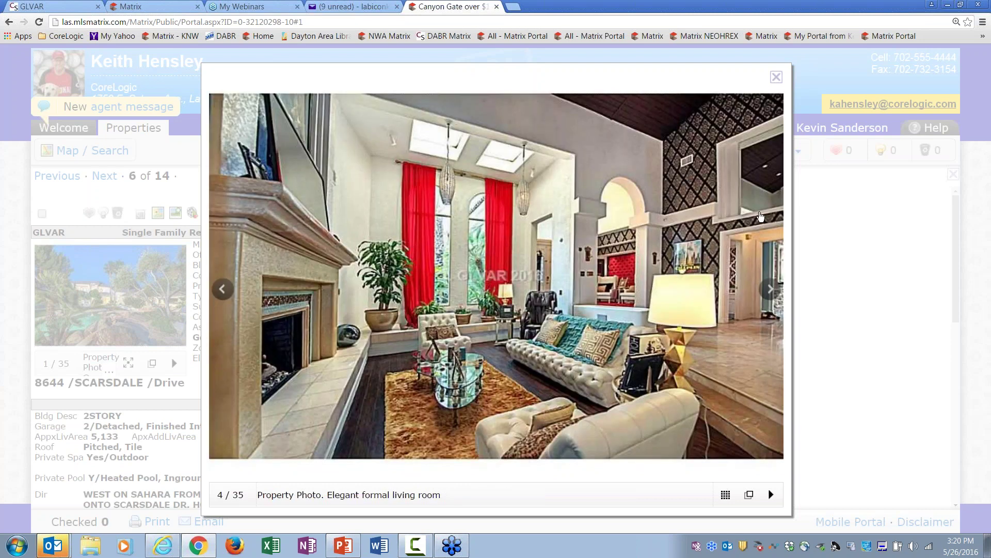
click(776, 77)
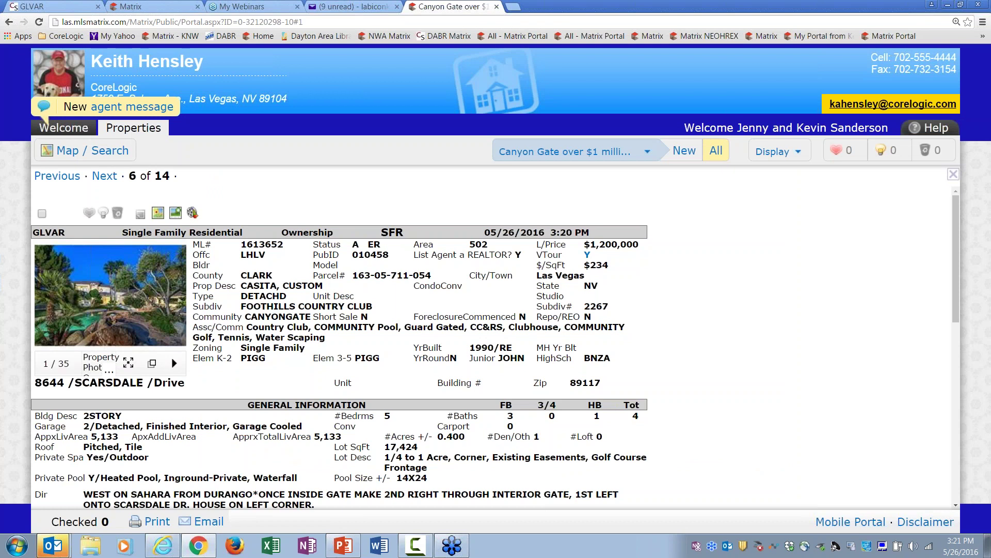
Step: Check and uncheck the listing, then review the saved searches and emailed listings dropdown
click(42, 214)
click(42, 214)
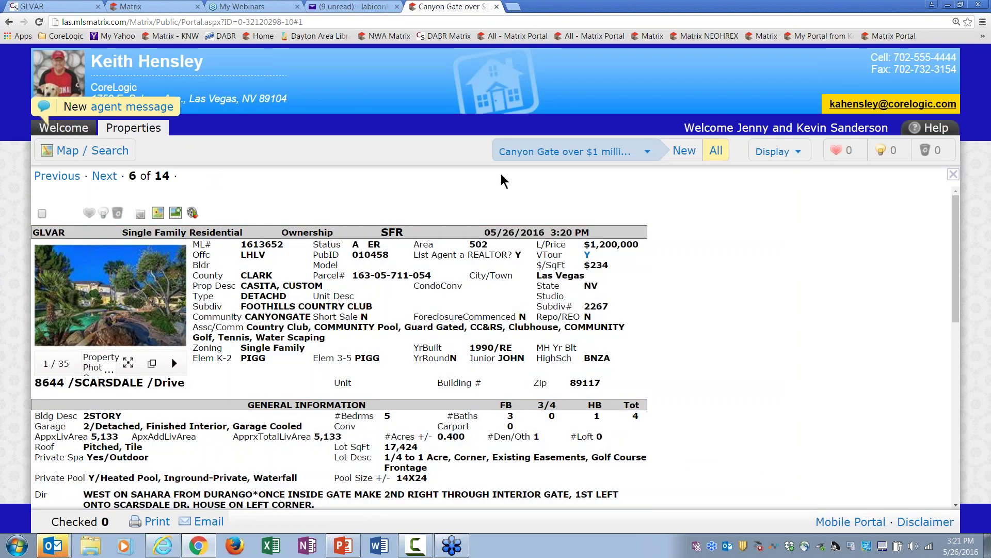
click(551, 153)
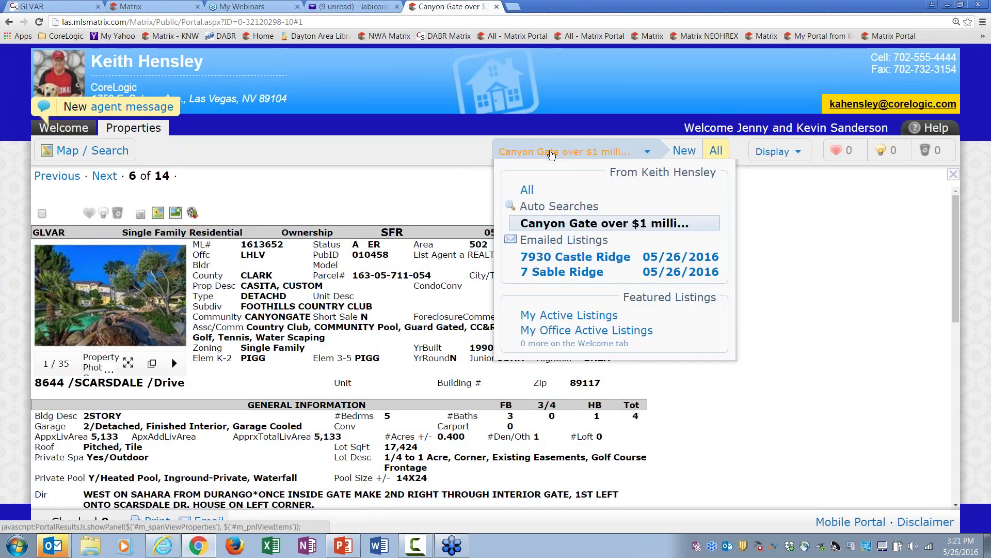
click(551, 153)
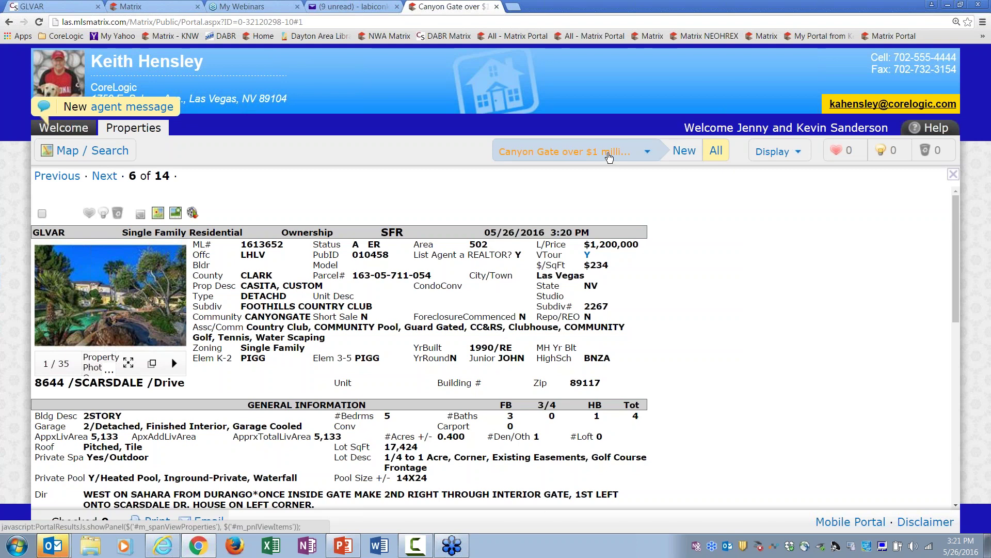
click(609, 156)
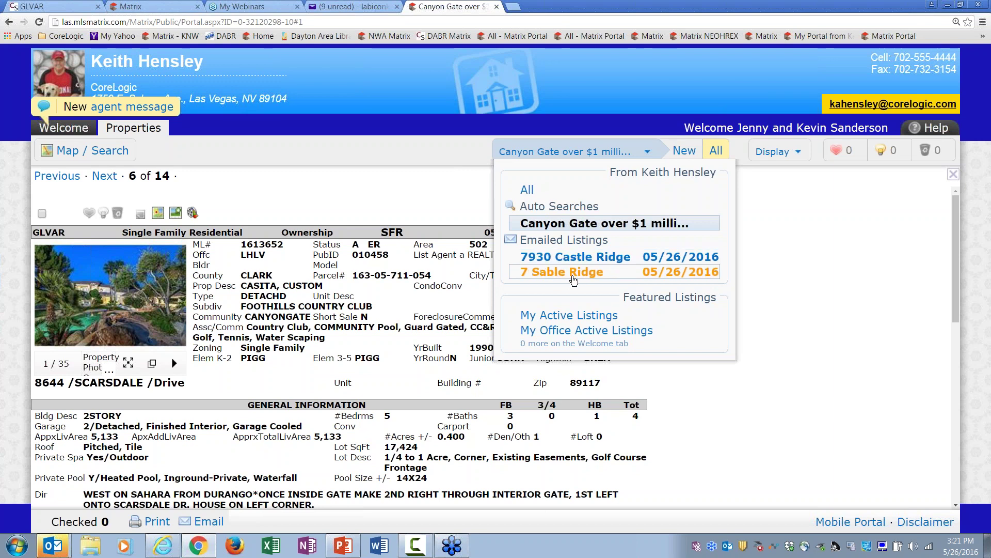
click(598, 157)
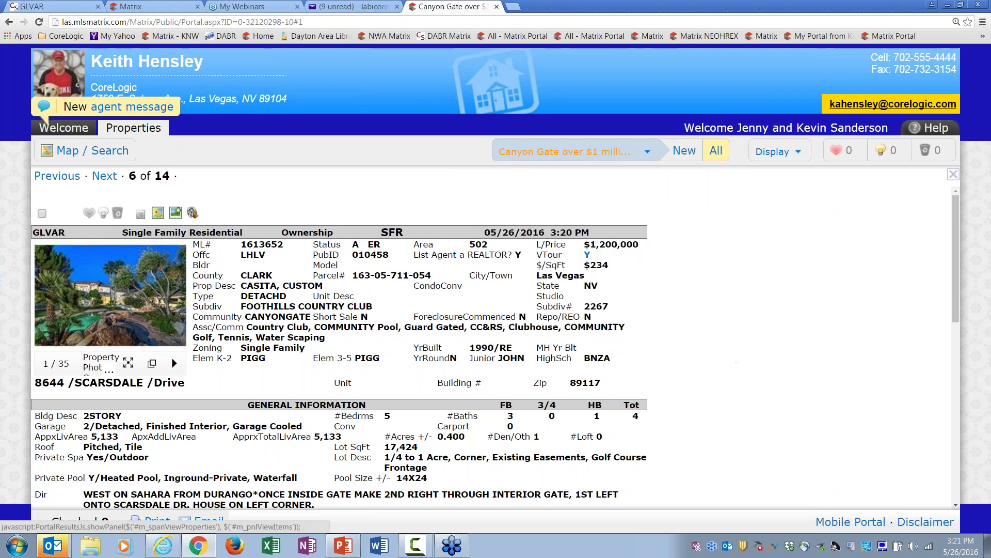
click(497, 8)
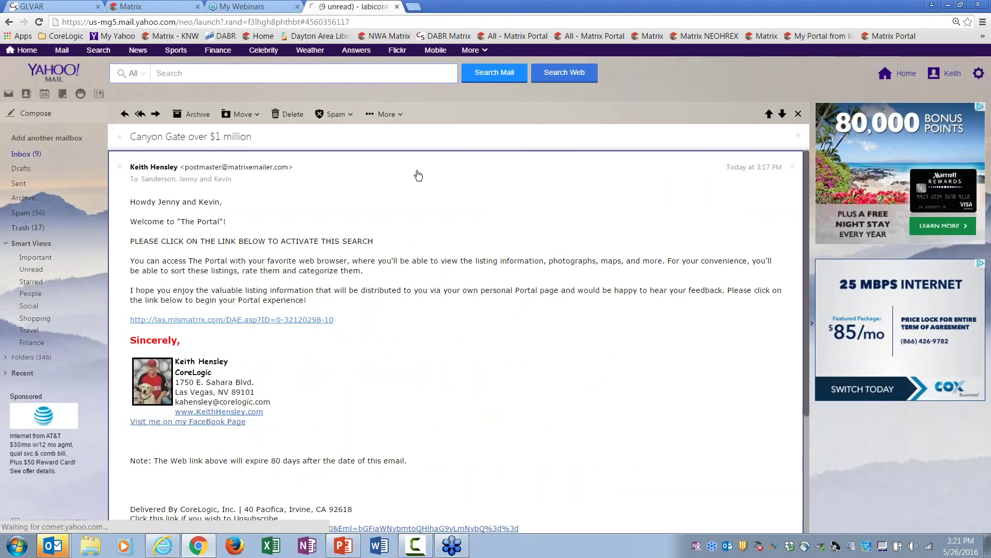
click(24, 154)
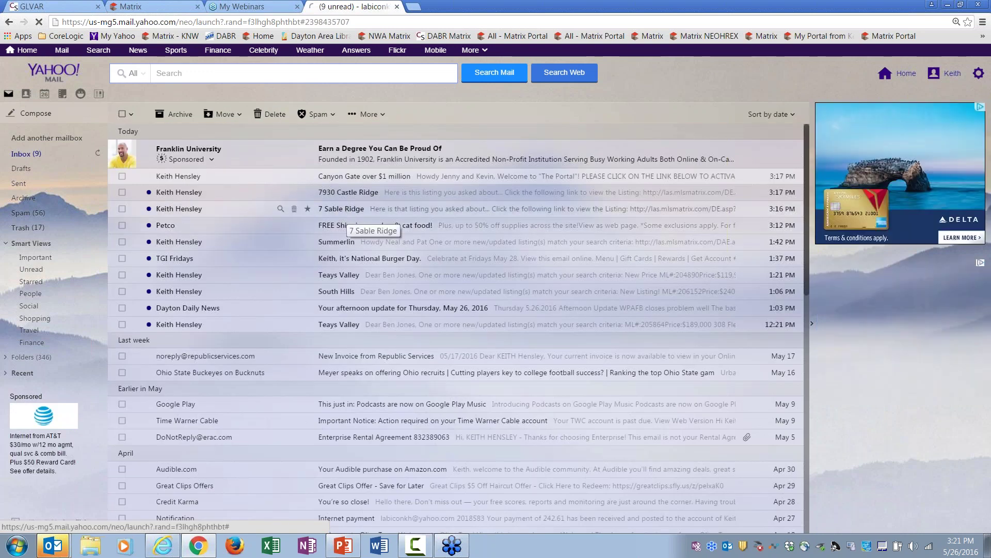
click(146, 208)
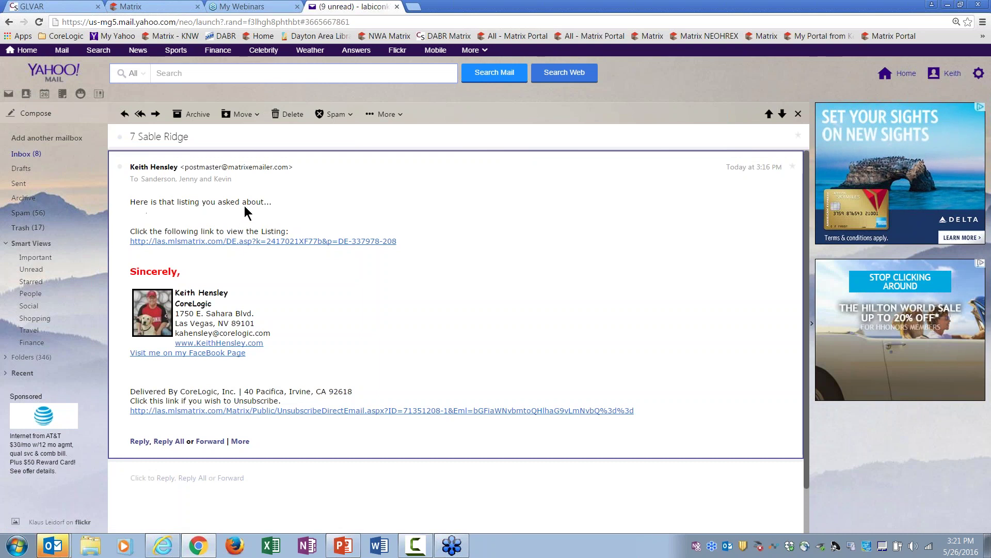
click(292, 241)
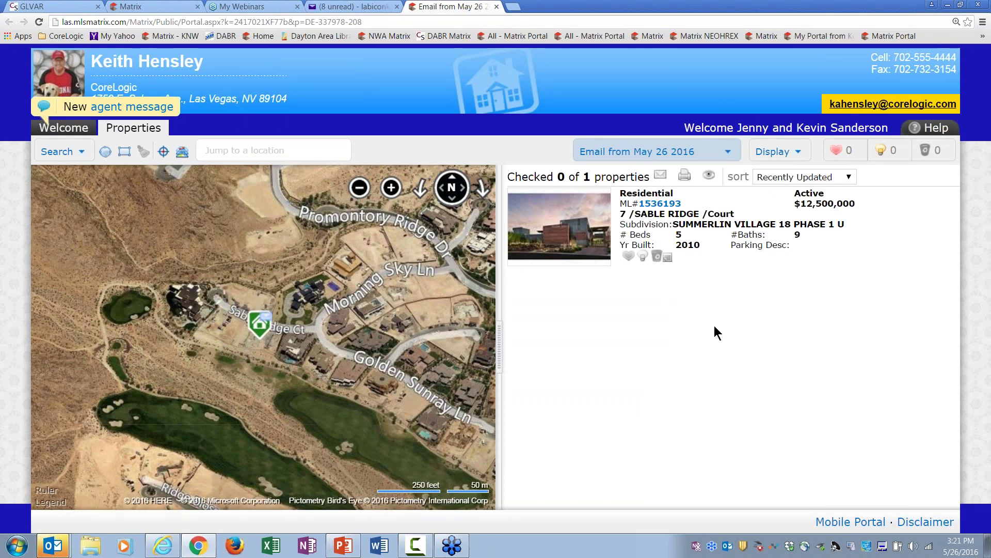
click(772, 151)
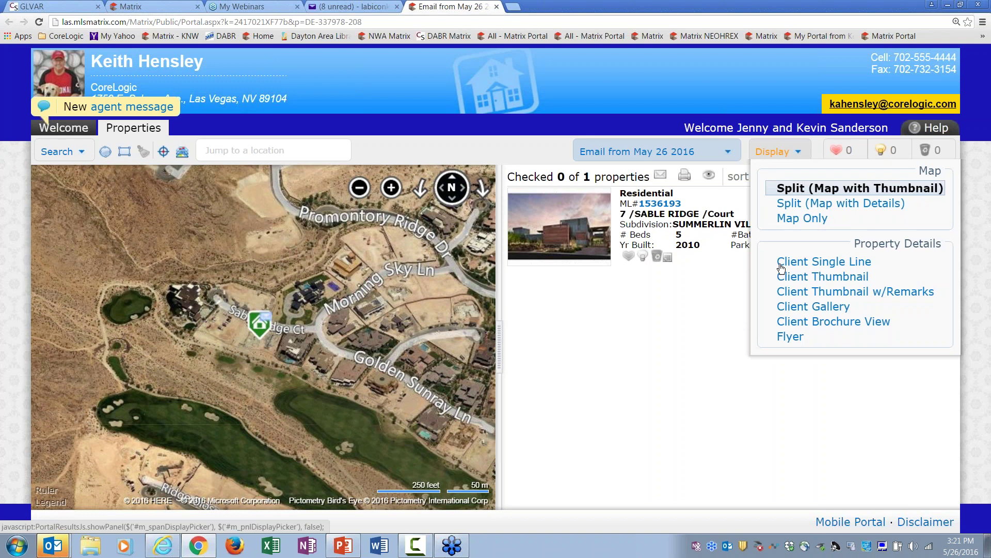
click(788, 308)
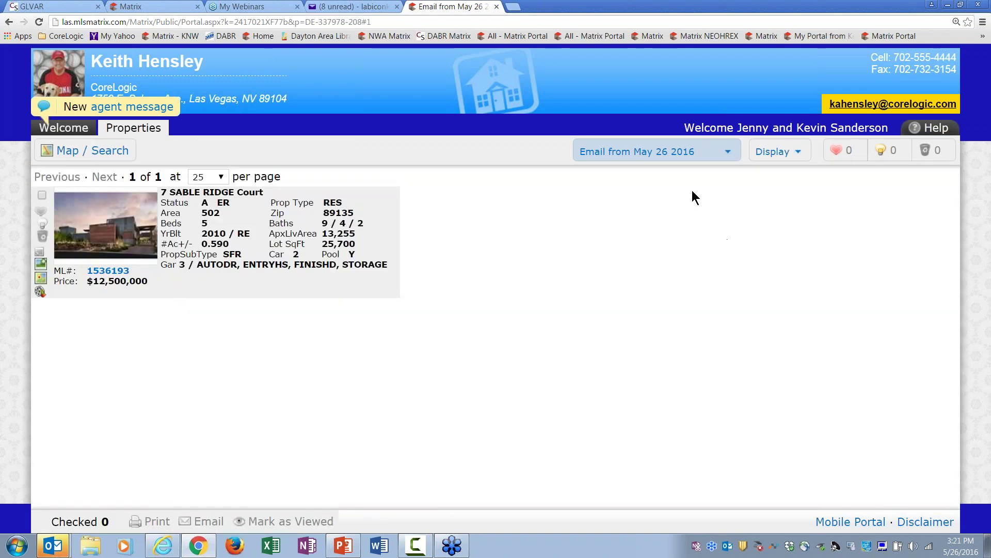
click(608, 162)
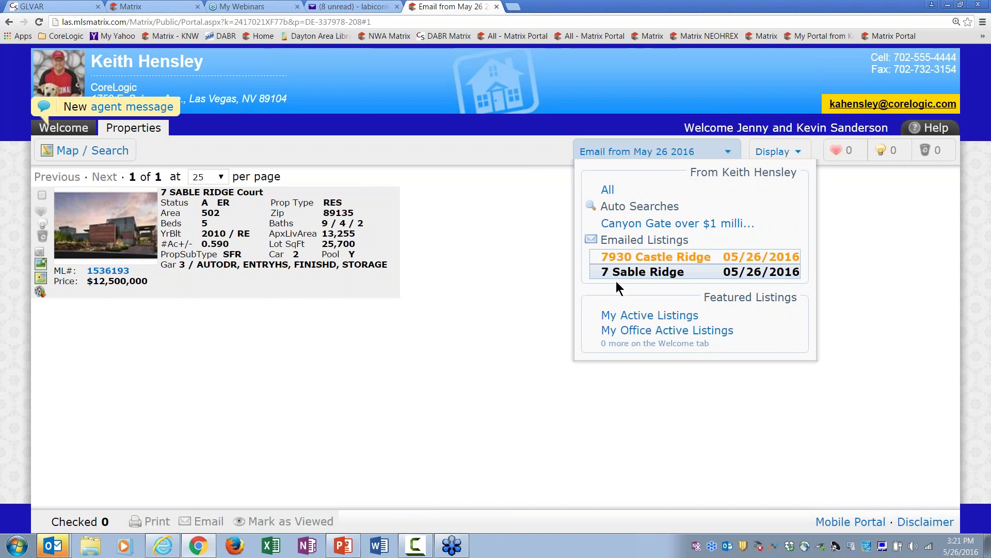
click(671, 277)
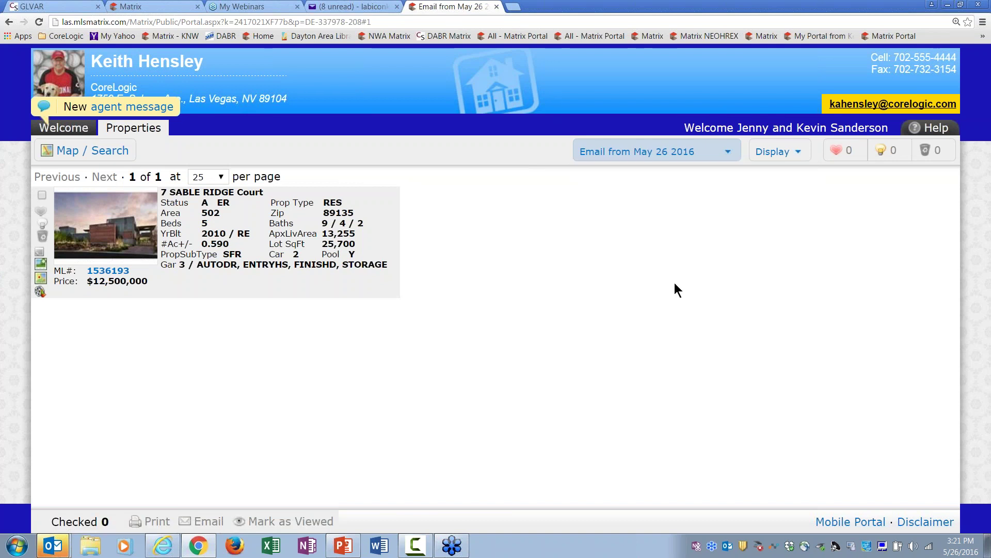
click(655, 152)
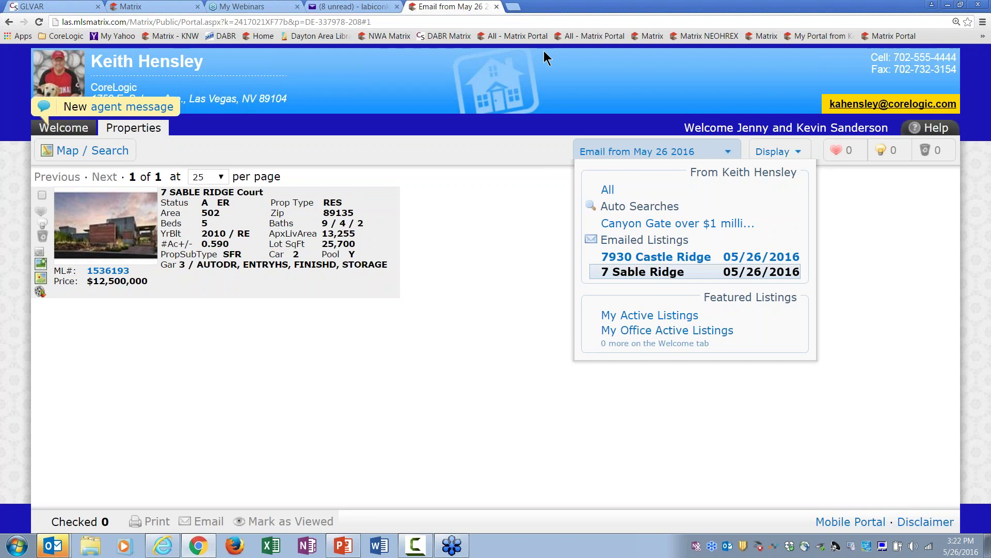
click(495, 7)
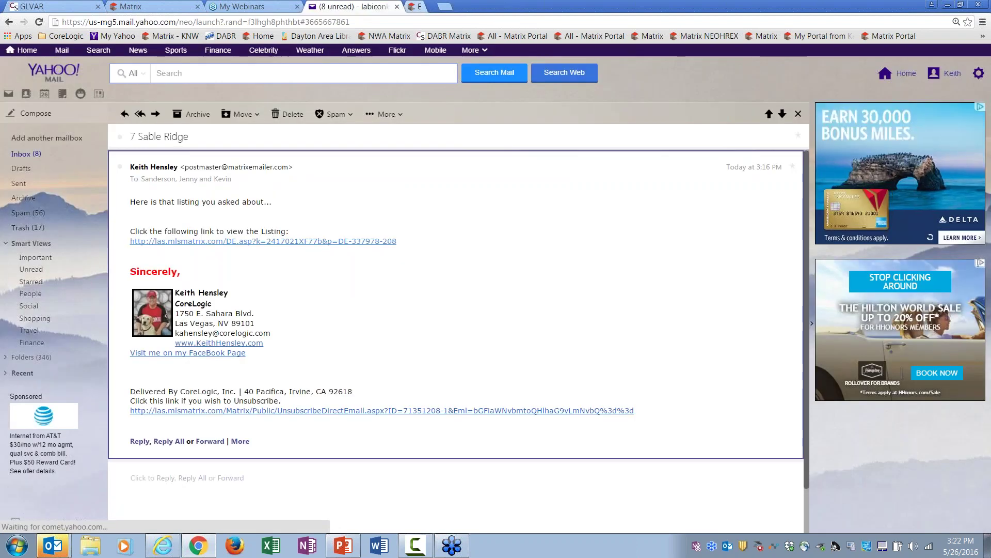
click(21, 155)
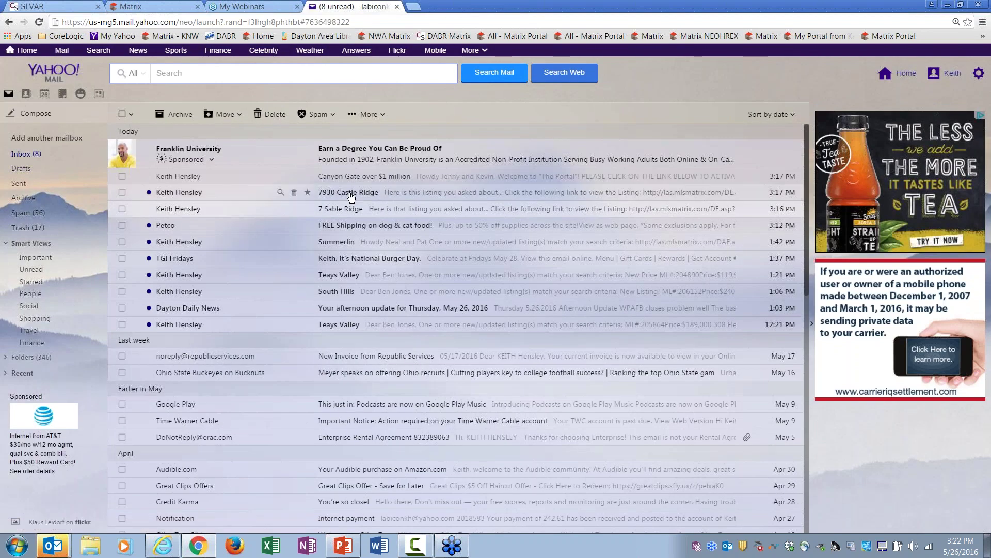
click(351, 195)
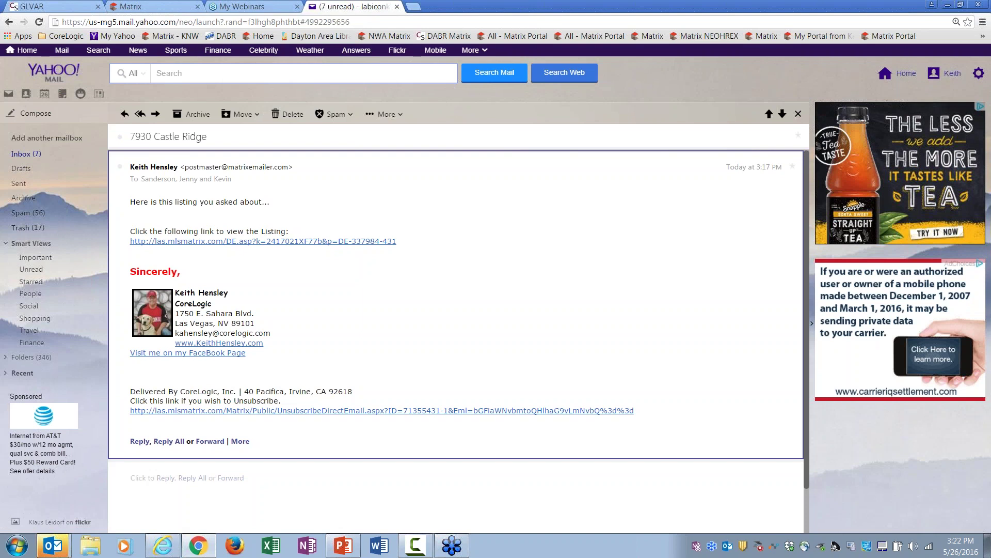
click(291, 241)
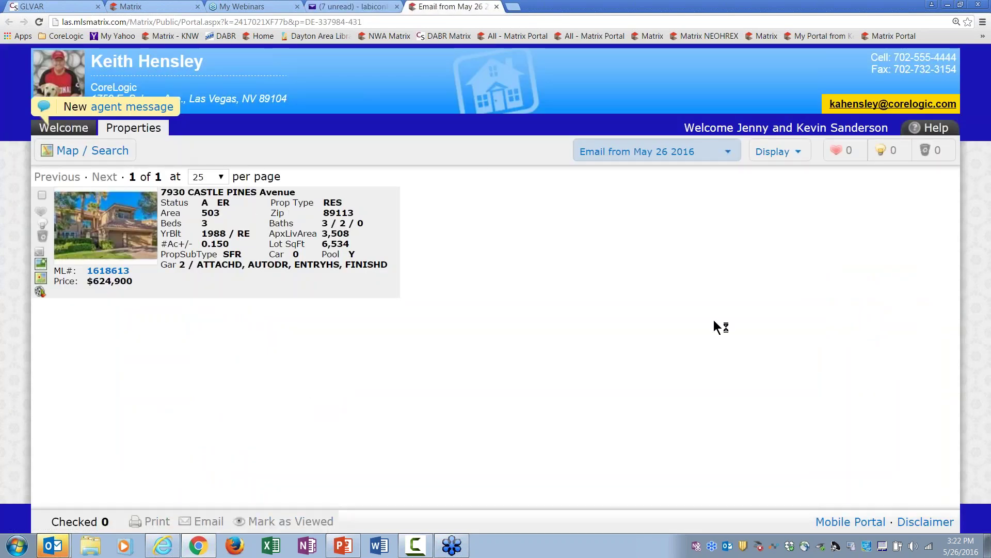
click(706, 151)
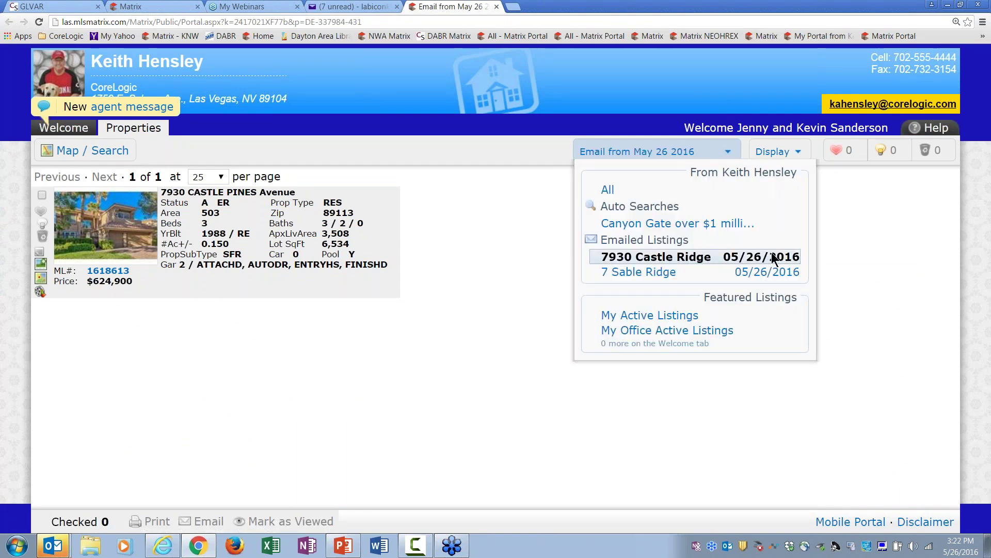
click(680, 273)
click(694, 151)
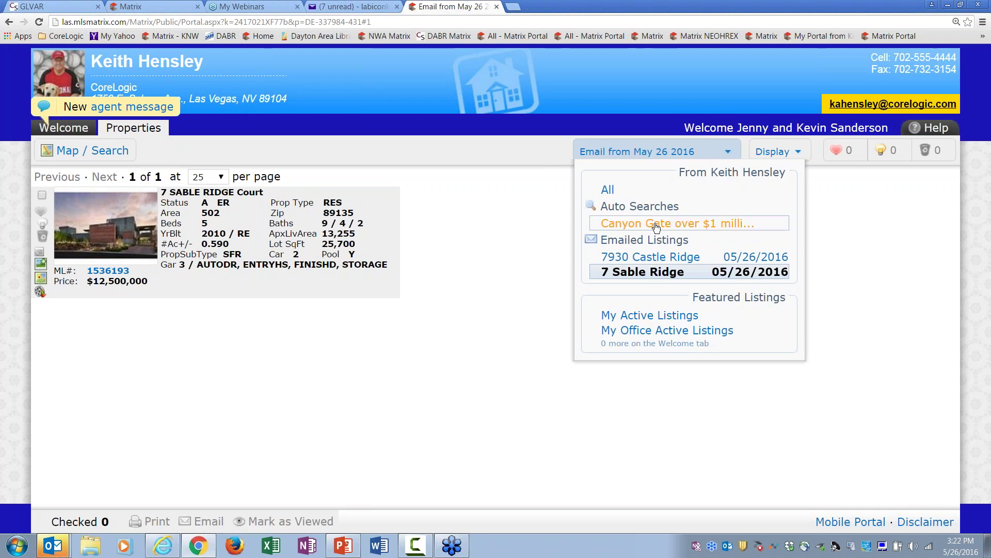
click(699, 225)
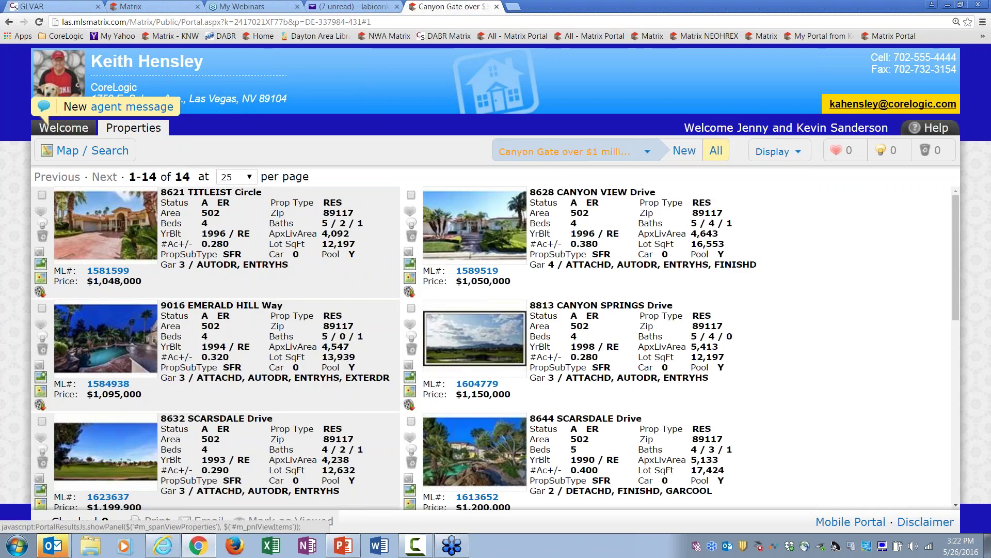
click(580, 155)
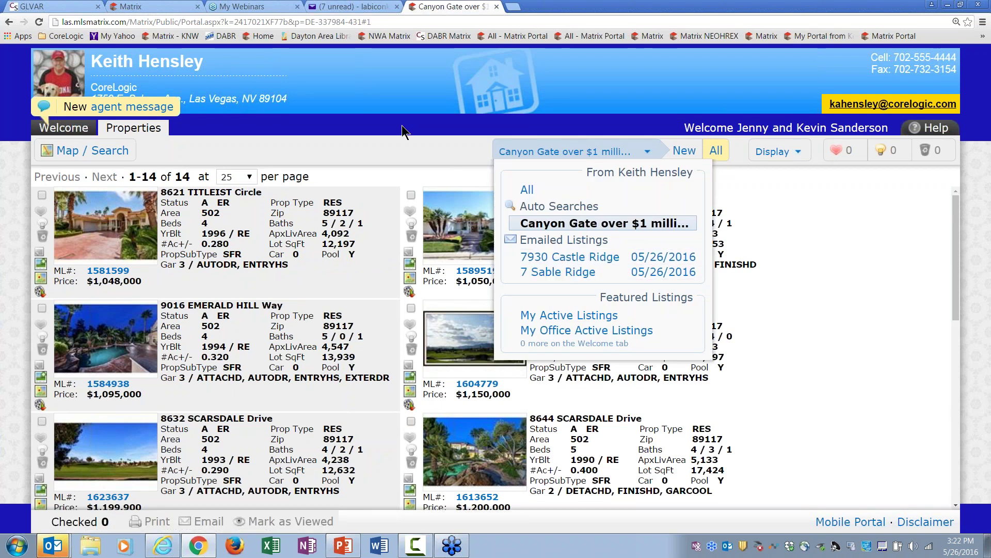
click(406, 153)
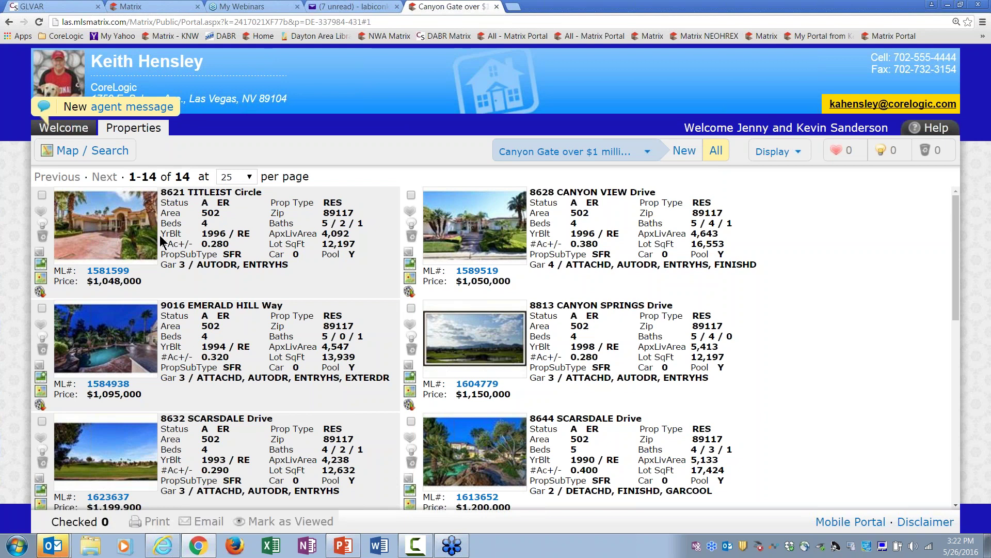
click(41, 212)
click(43, 230)
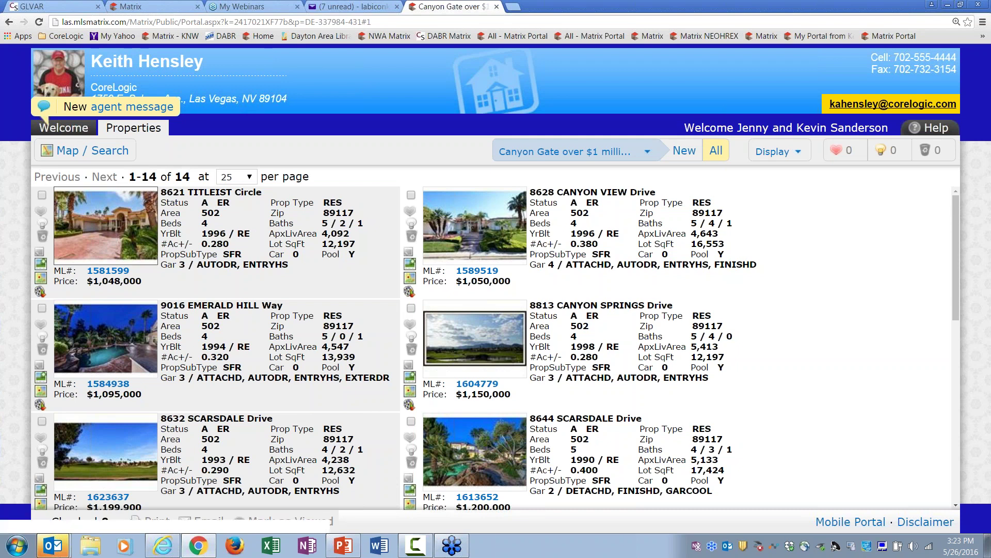
click(43, 213)
click(43, 225)
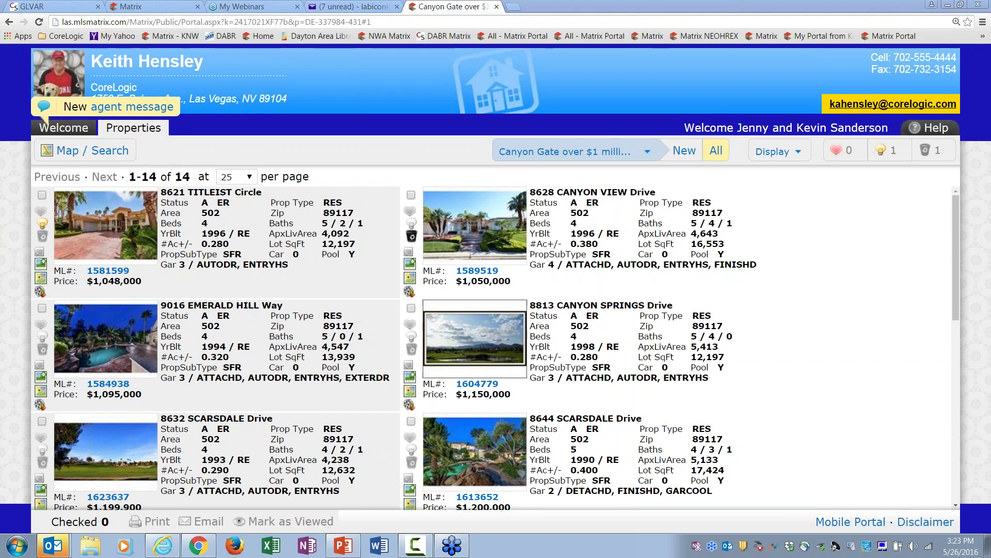
click(412, 349)
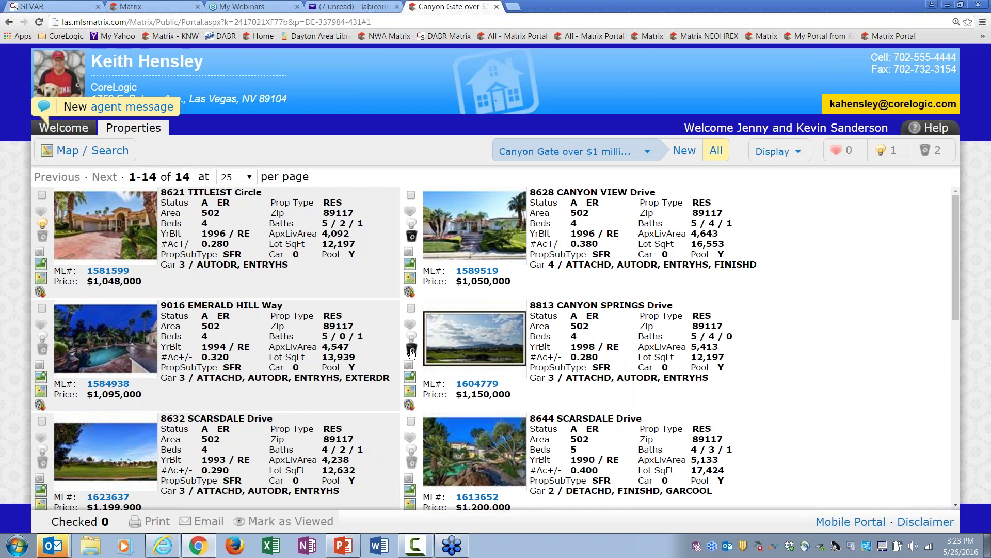
click(41, 350)
click(42, 462)
click(416, 463)
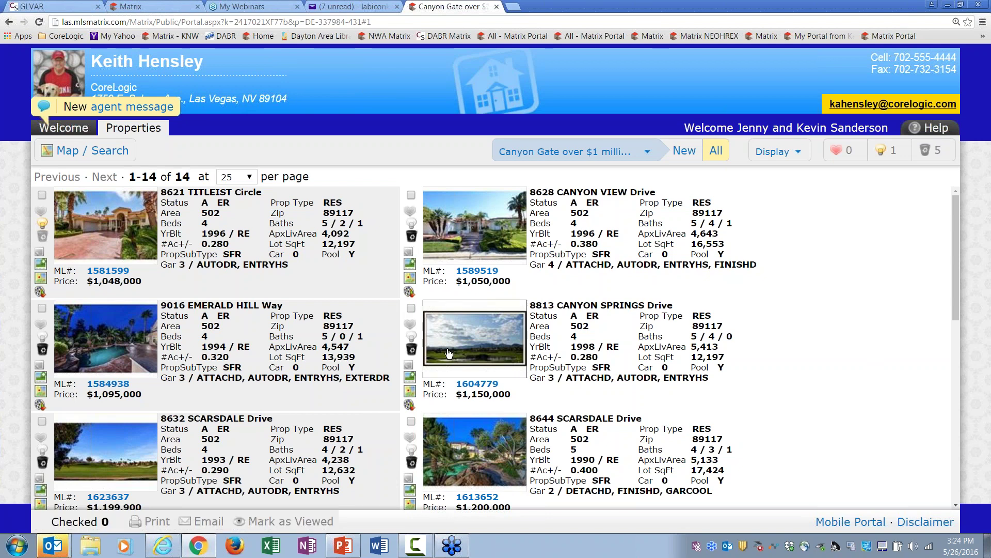
drag(955, 287, 966, 365)
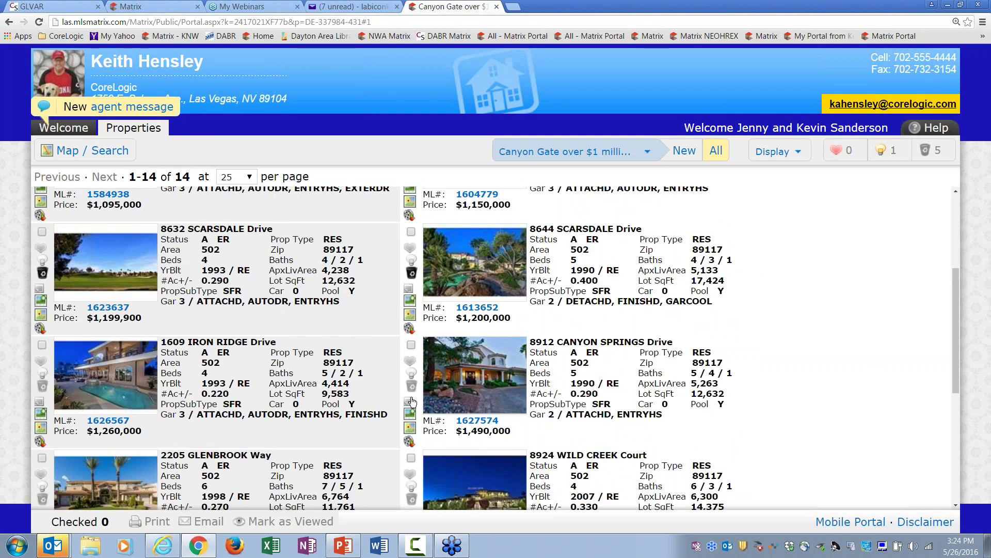
click(408, 365)
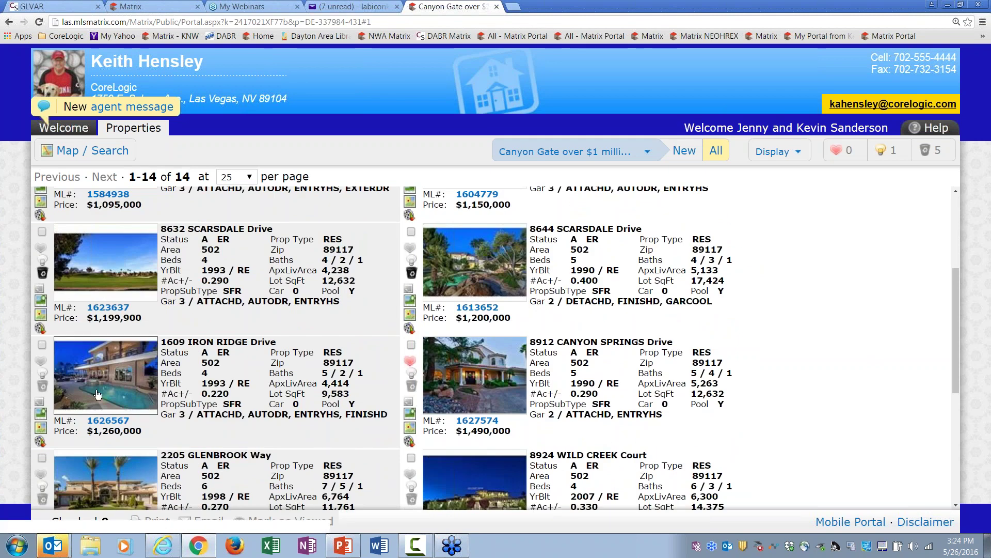
click(42, 374)
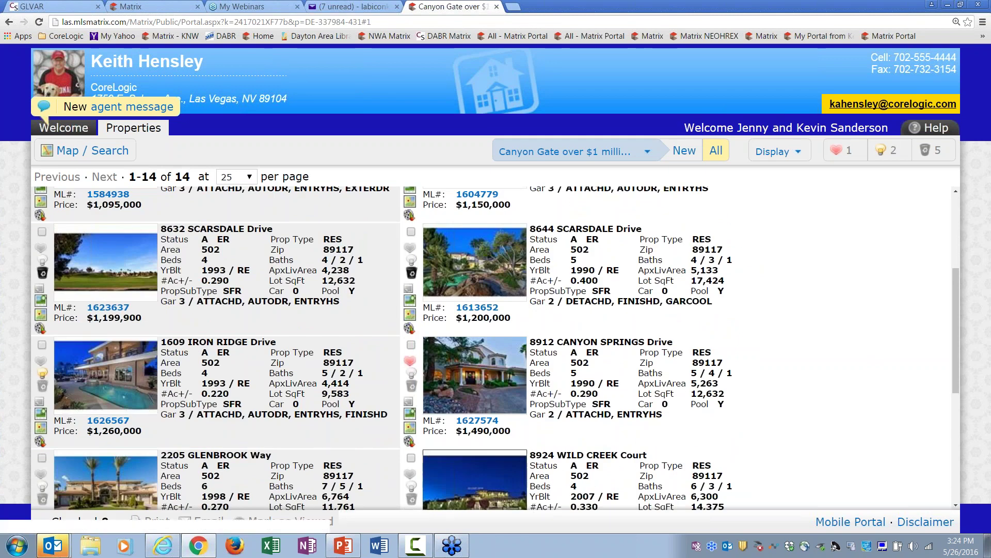
click(412, 498)
click(43, 499)
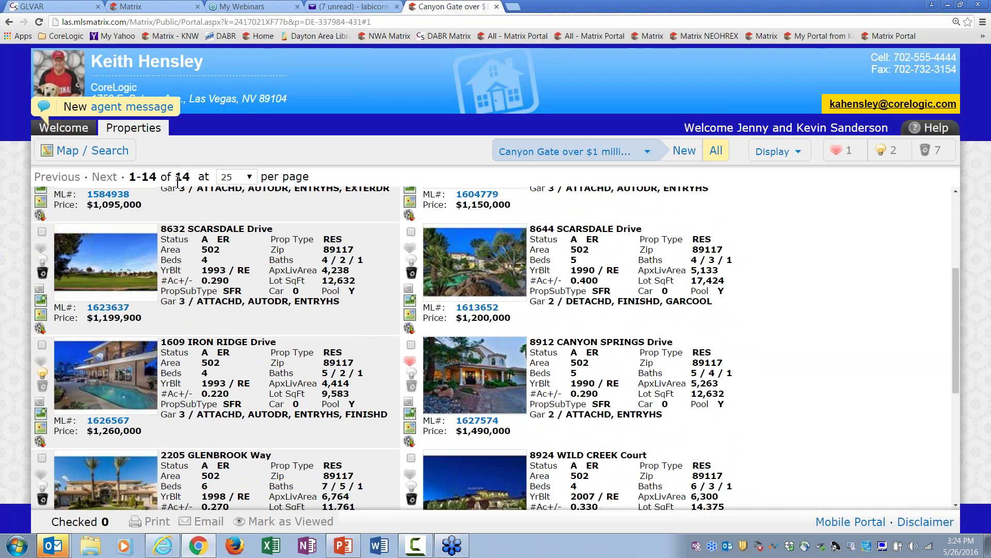
click(628, 155)
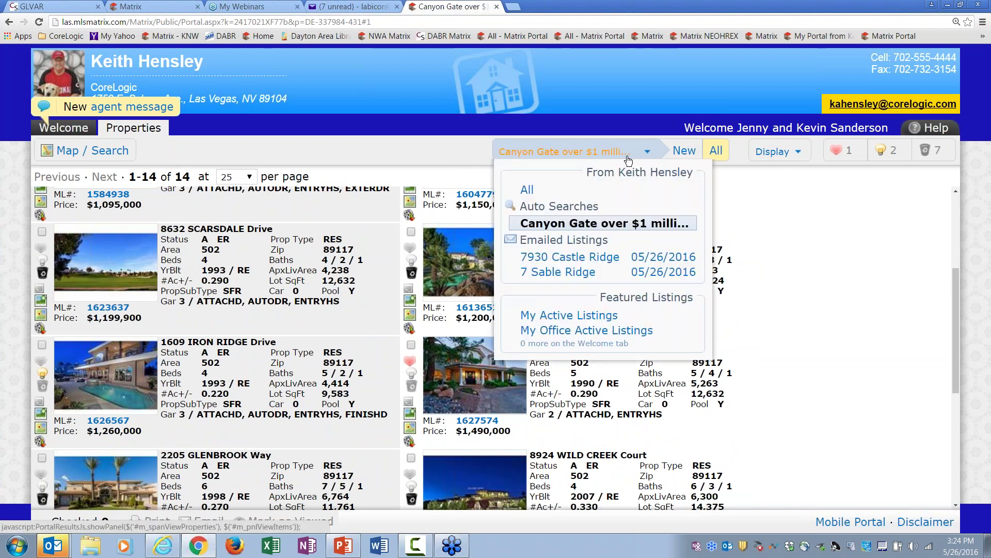
click(623, 255)
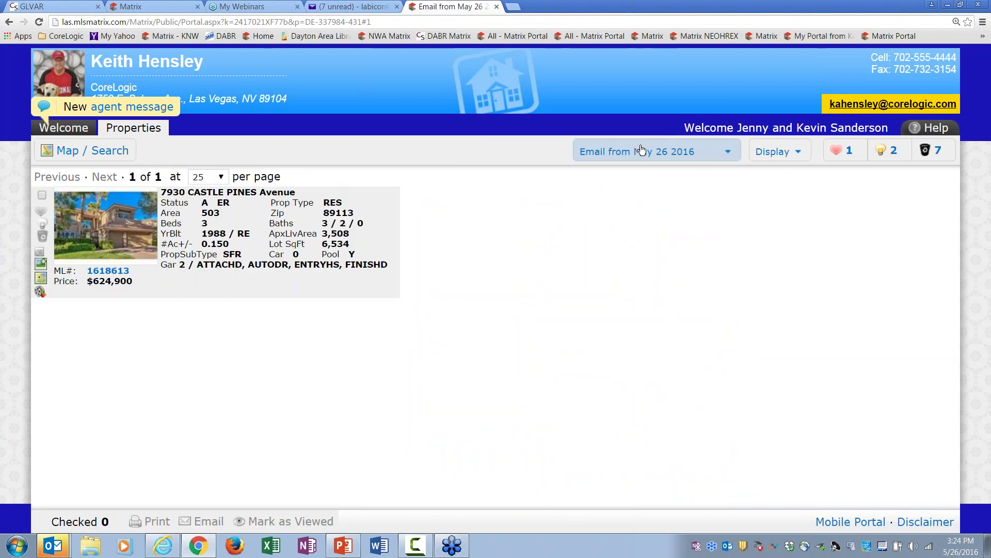
click(642, 150)
click(666, 223)
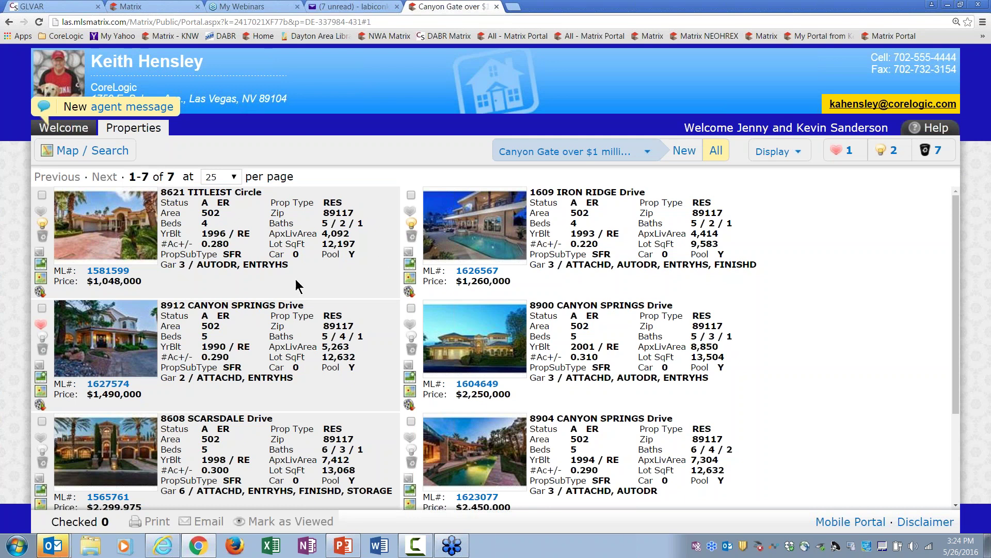
click(40, 256)
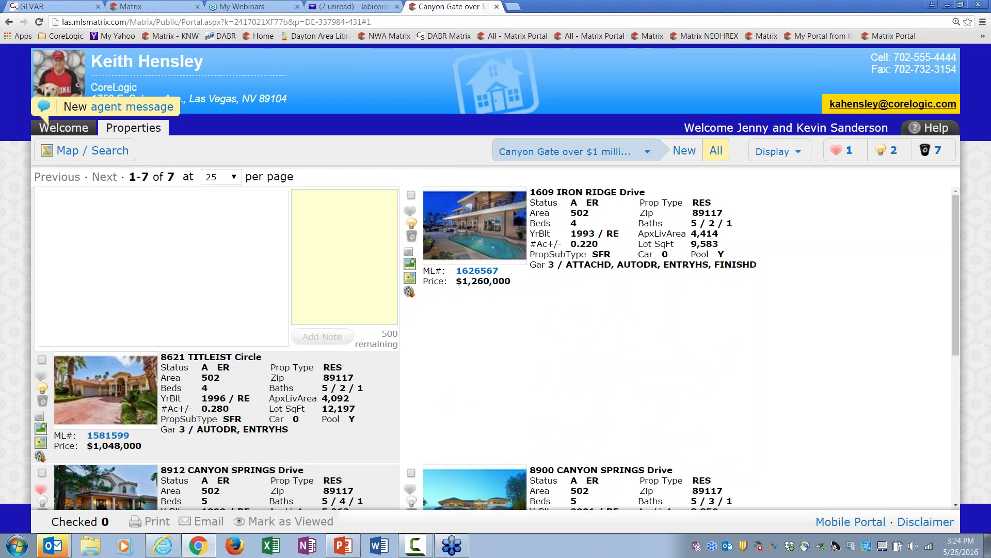
click(340, 207)
text(Like)
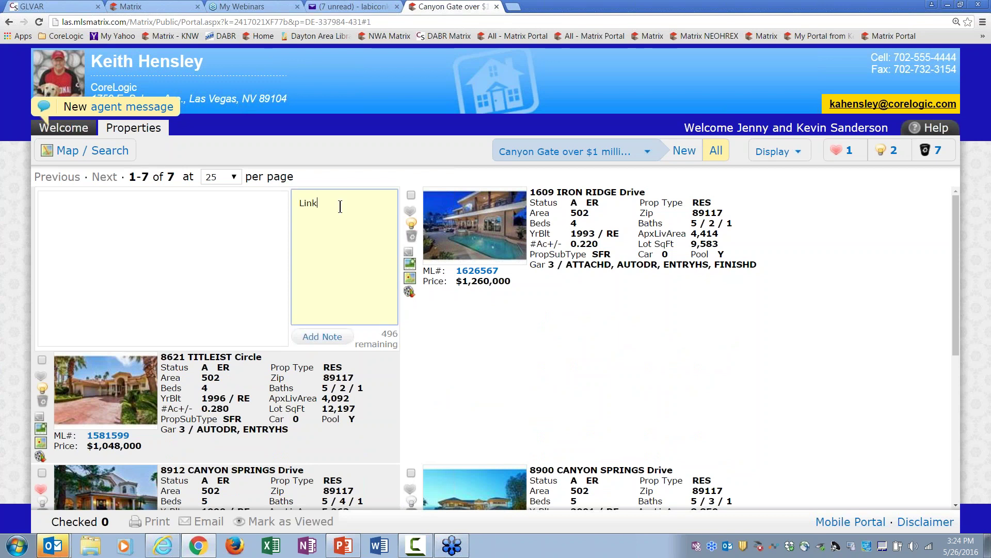
text( the neighborhood... vie)
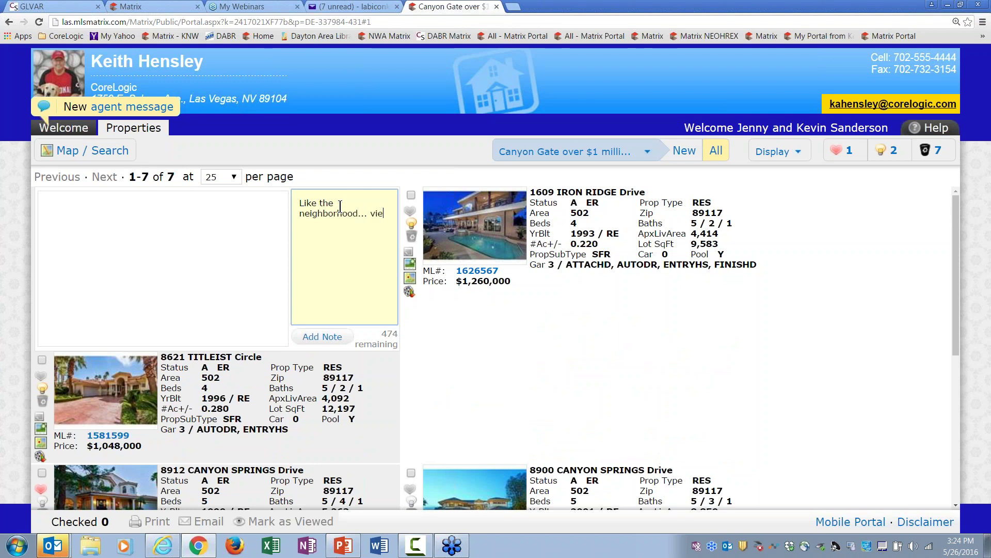
key(BackSpace)
key(BackSpace)
text(err)
key(BackSpace)
text(y quite!)
click(322, 337)
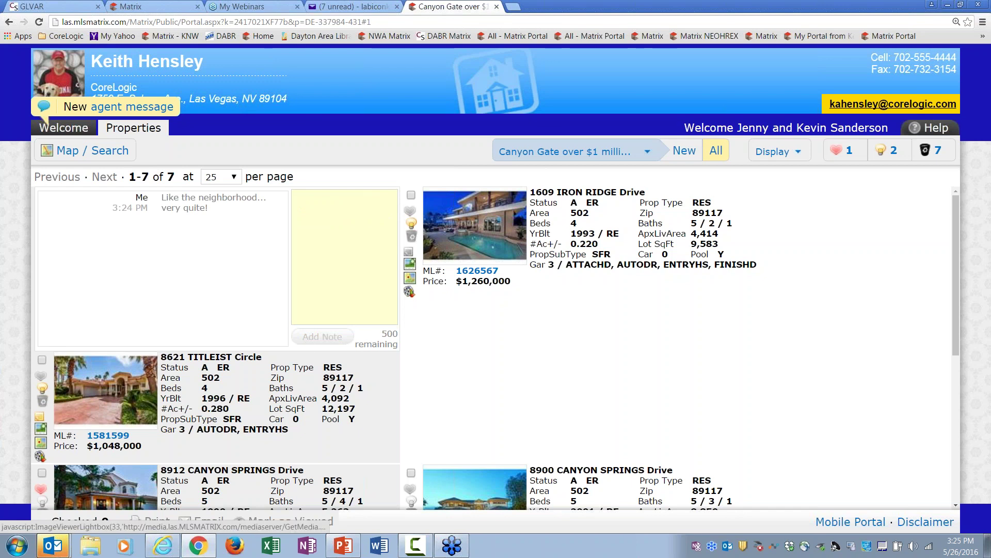
click(41, 417)
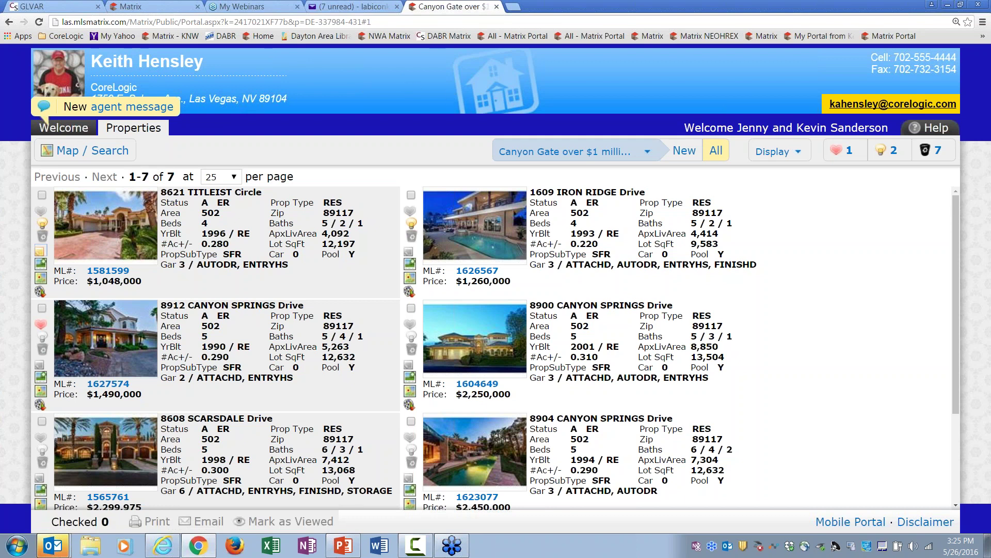
Step: Close the client portal and return to the Matrix Home page
click(496, 6)
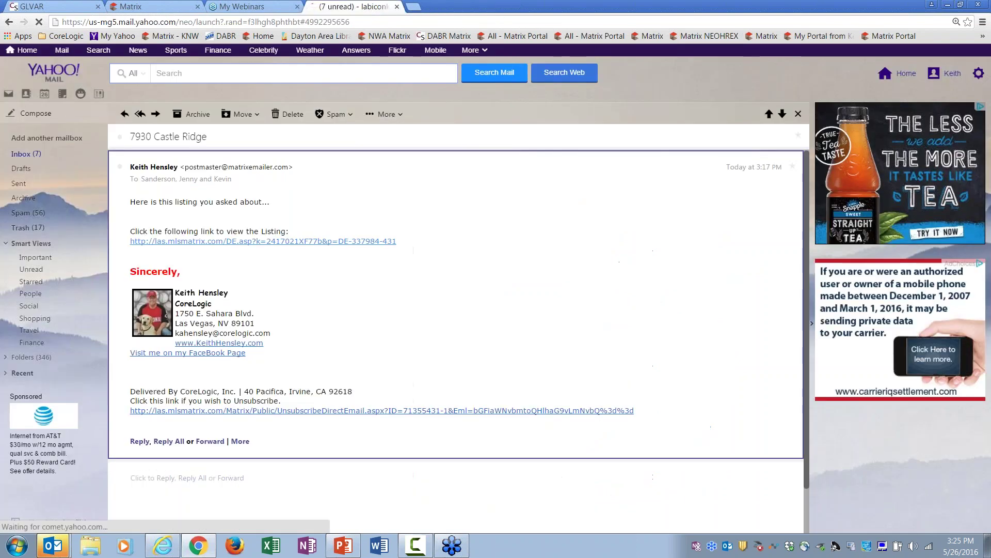
click(157, 9)
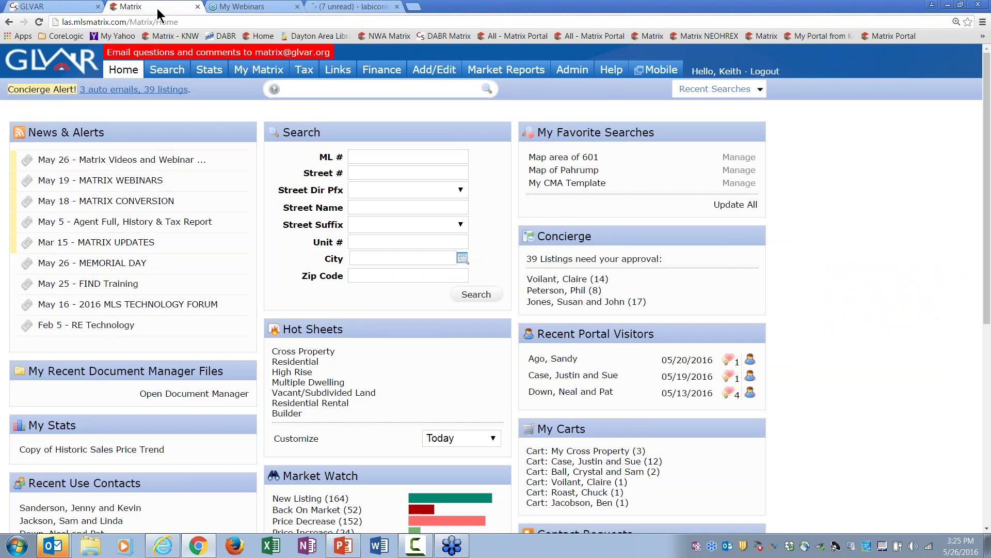
click(123, 70)
Step: Move Recent Portal Visitors above Favorite Searches and list the clients' recent portal activity
mouse_move(435, 69)
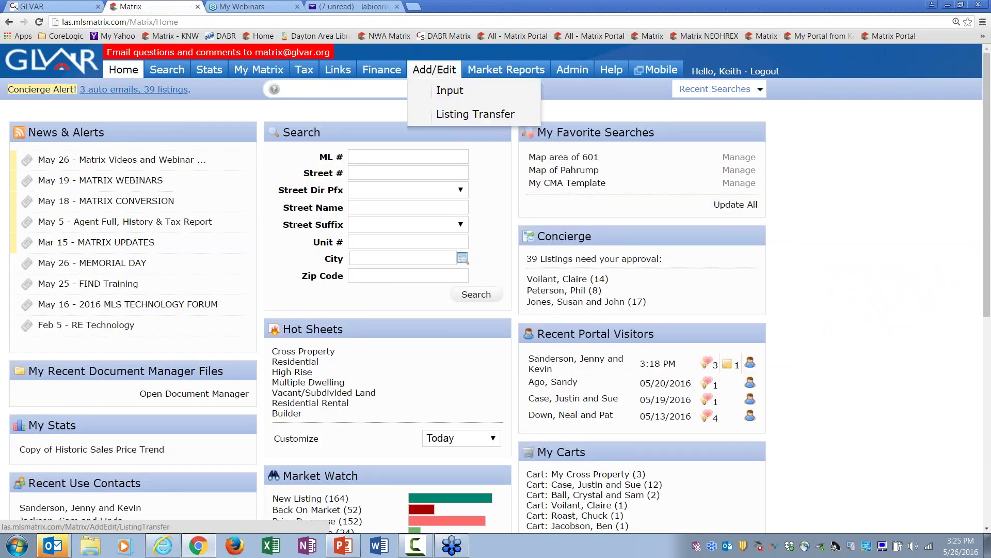
drag(623, 323, 625, 129)
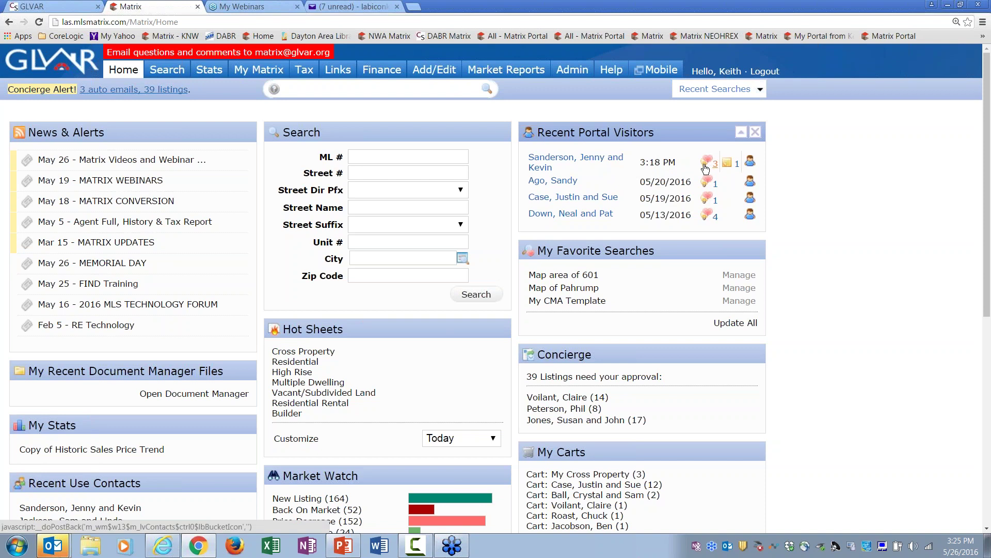
click(714, 165)
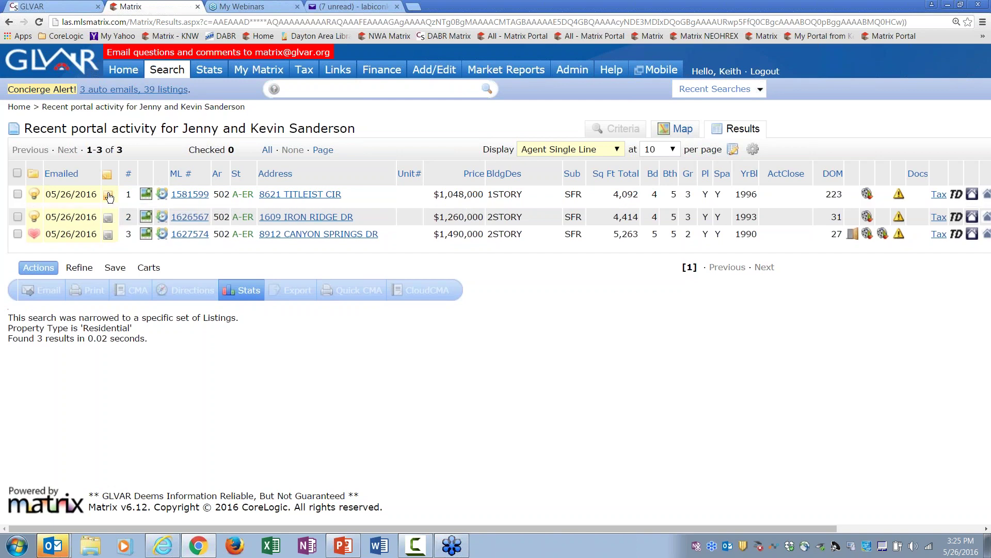
click(109, 195)
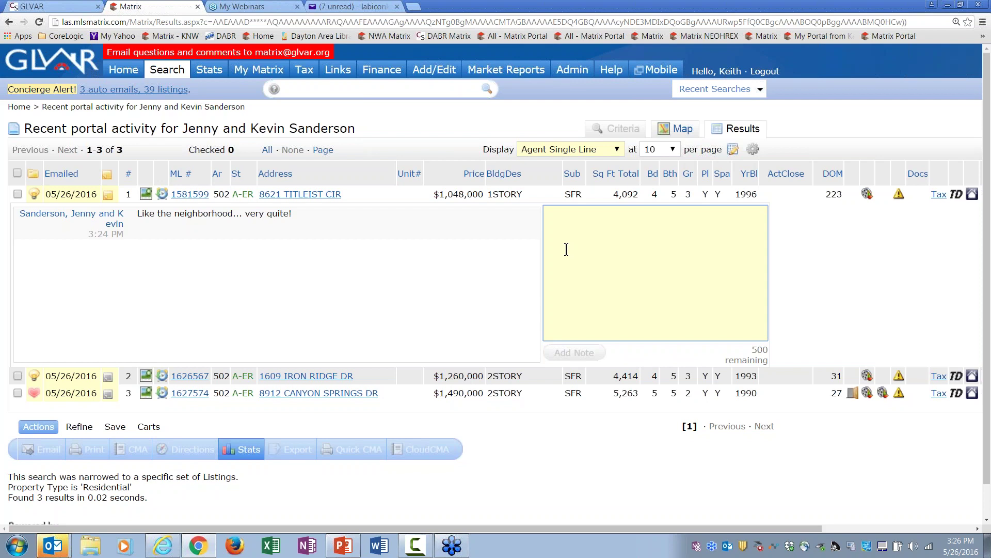
text(How about making an o)
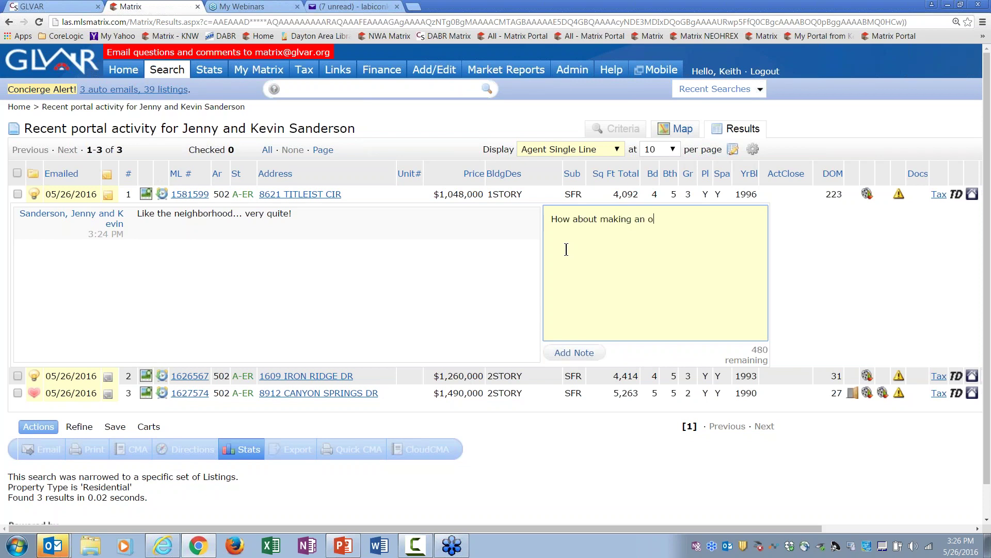
text(ffe)
key(BackSpace)
key(BackSpace)
key(BackSpace)
key(BackSpace)
key(BackSpace)
key(BackSpace)
key(BackSpace)
key(BackSpace)
key(BackSpace)
key(BackSpace)
key(BackSpace)
key(BackSpace)
key(BackSpace)
key(BackSpace)
key(BackSpace)
key(BackSpace)
key(BackSpace)
key(BackSpace)
key(BackSpace)
key(BackSpace)
key(BackSpace)
key(BackSpace)
key(BackSpace)
key(BackSpace)
text(D)
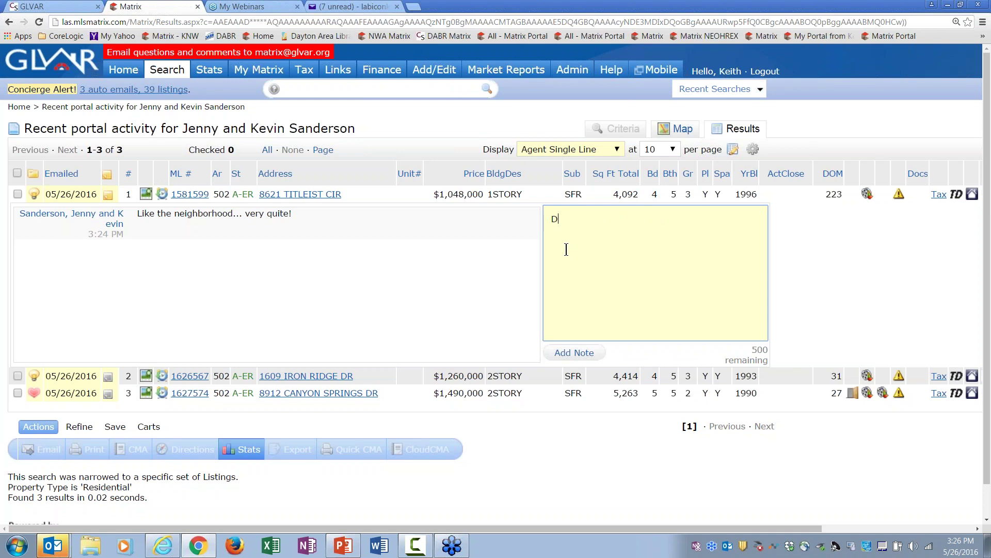
text(o you wnt)
key(BackSpace)
key(BackSpace)
text(at)
key(BackSpace)
text(nt me to setu)
key(BackSpace)
text(up)
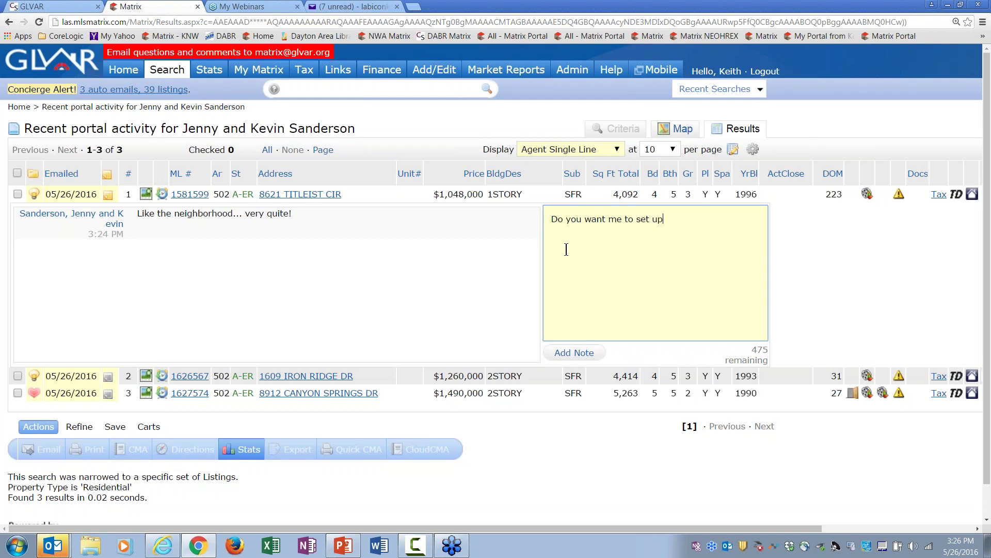
text( a showing?)
click(573, 353)
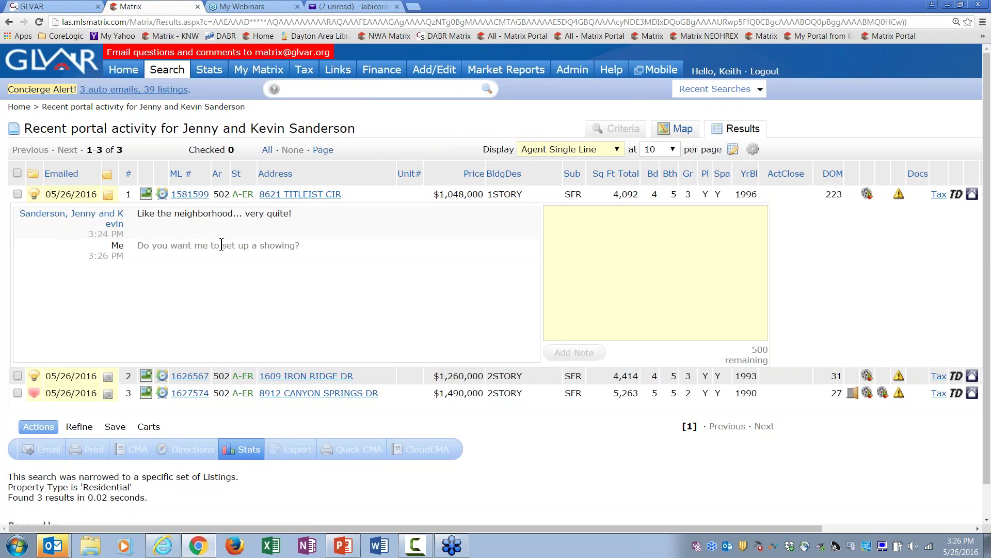
click(364, 7)
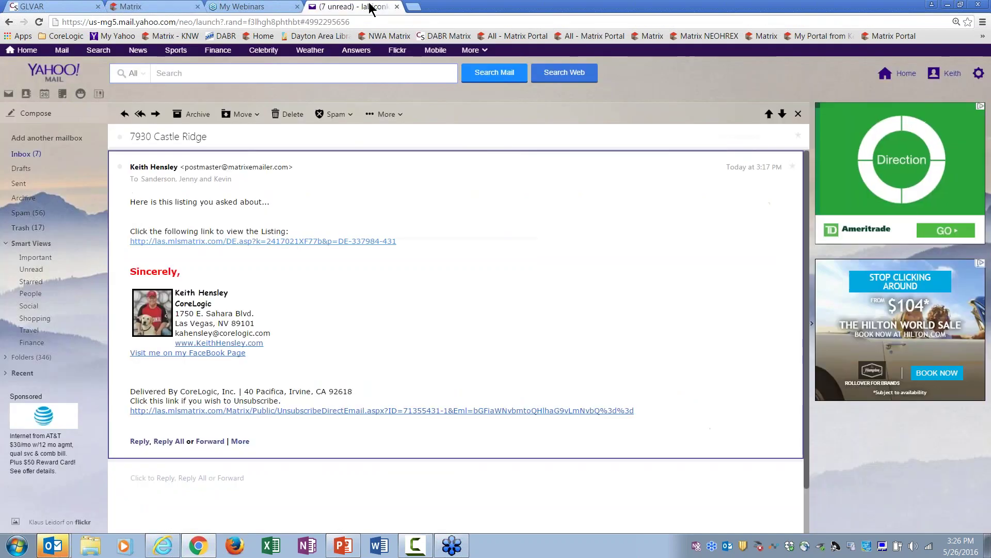
click(272, 241)
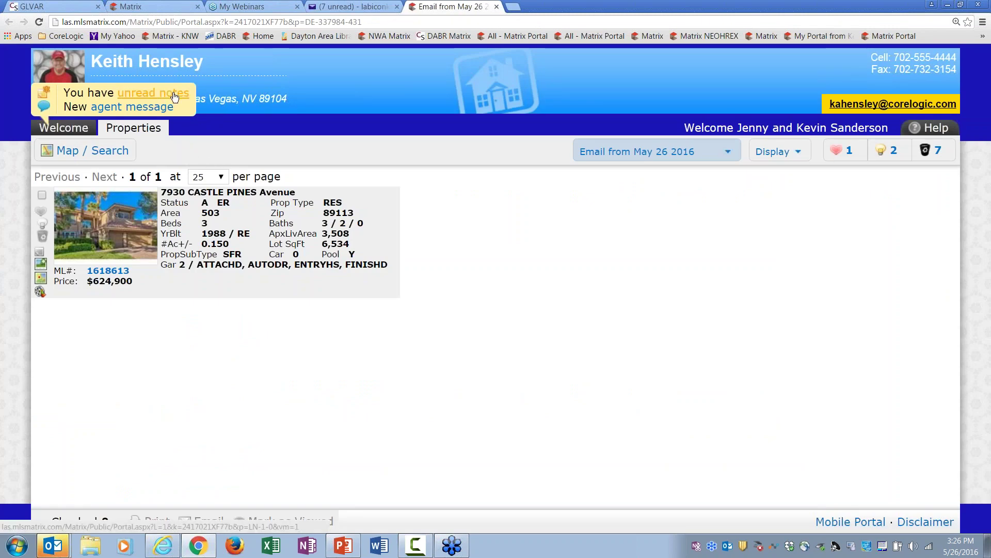
click(153, 93)
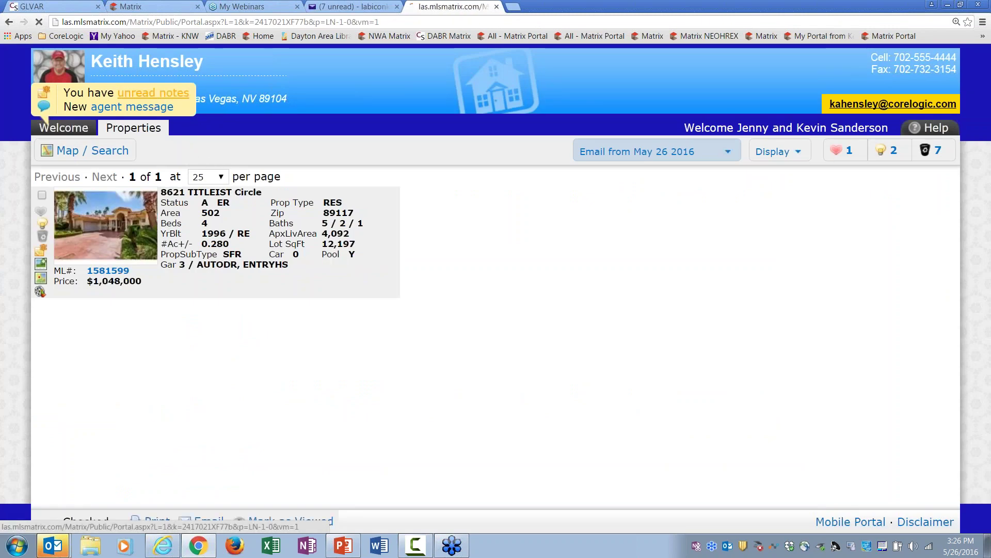
click(42, 252)
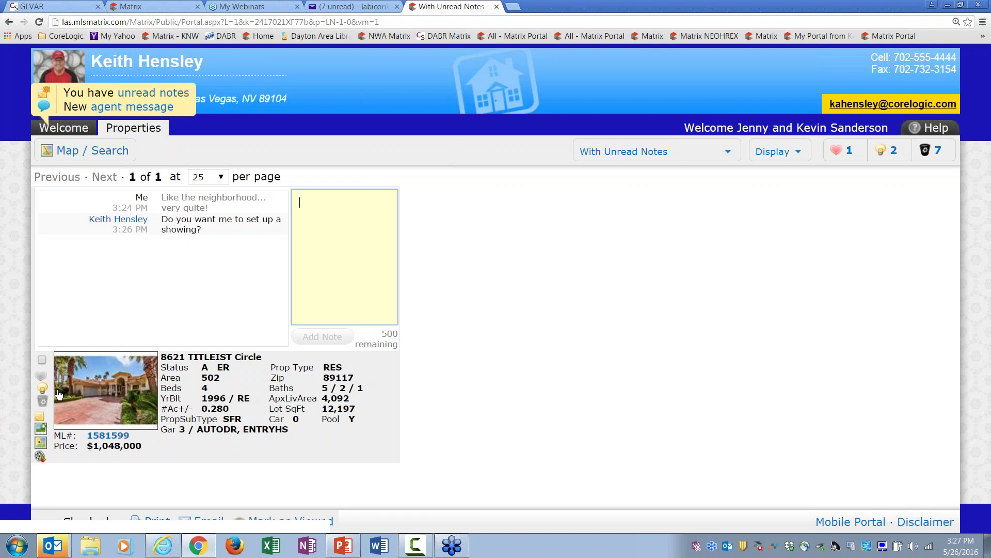
click(43, 417)
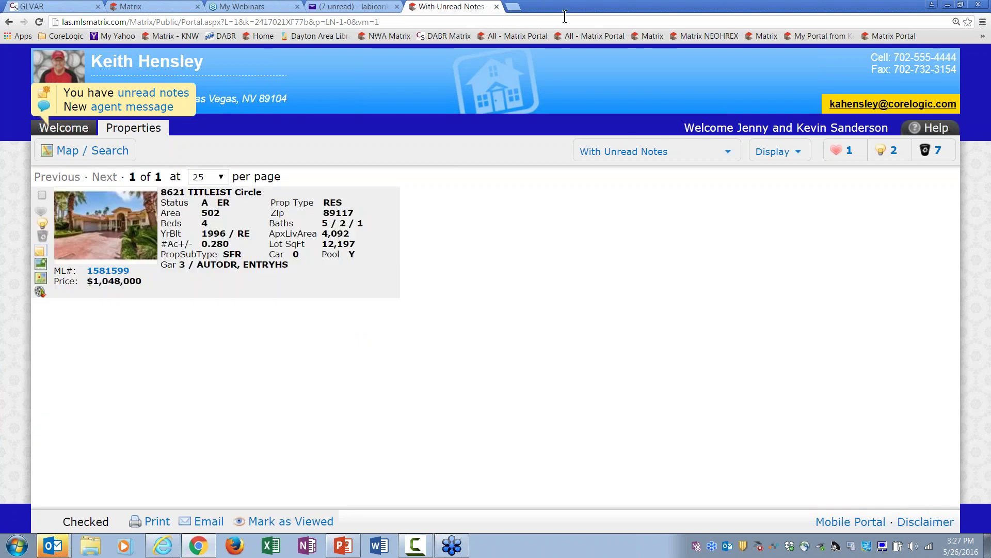
click(496, 7)
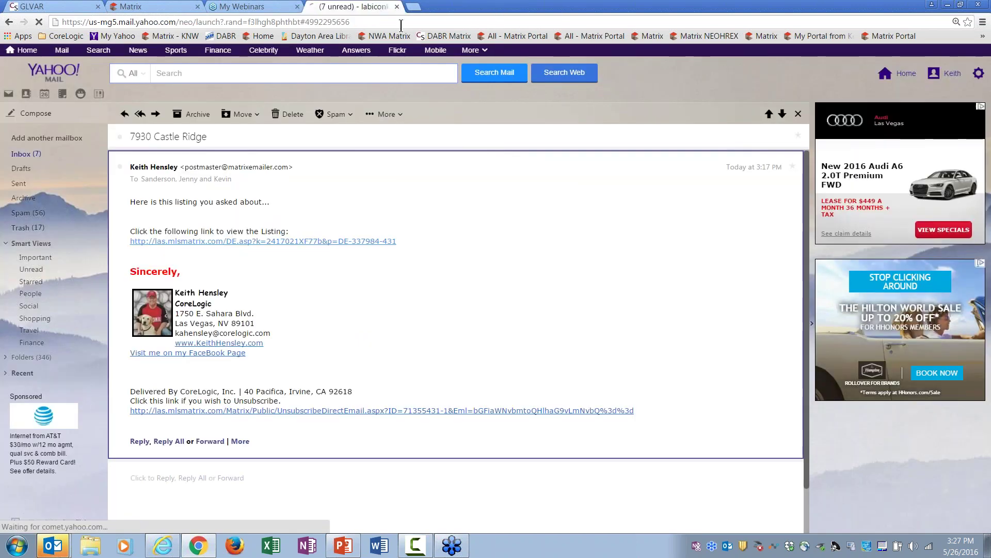
click(176, 8)
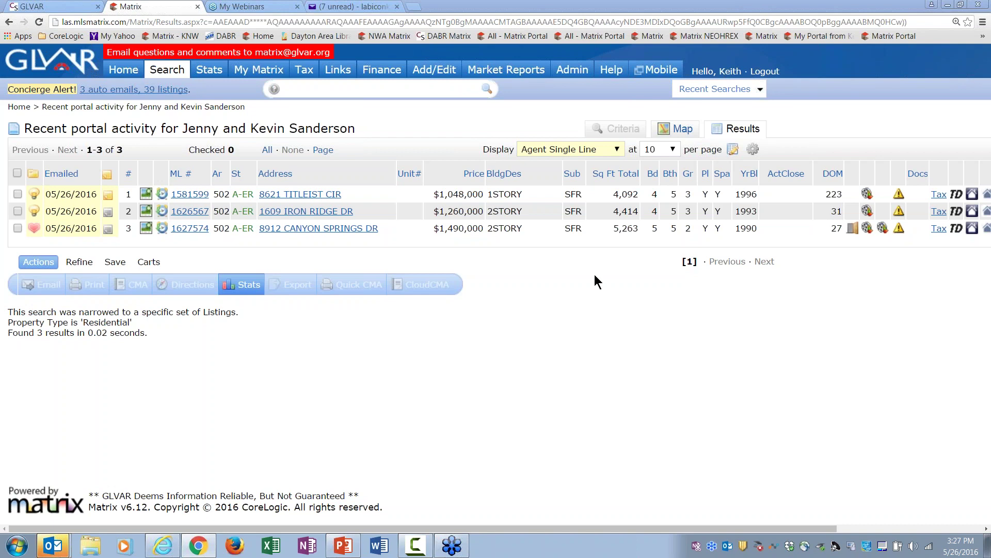
click(118, 70)
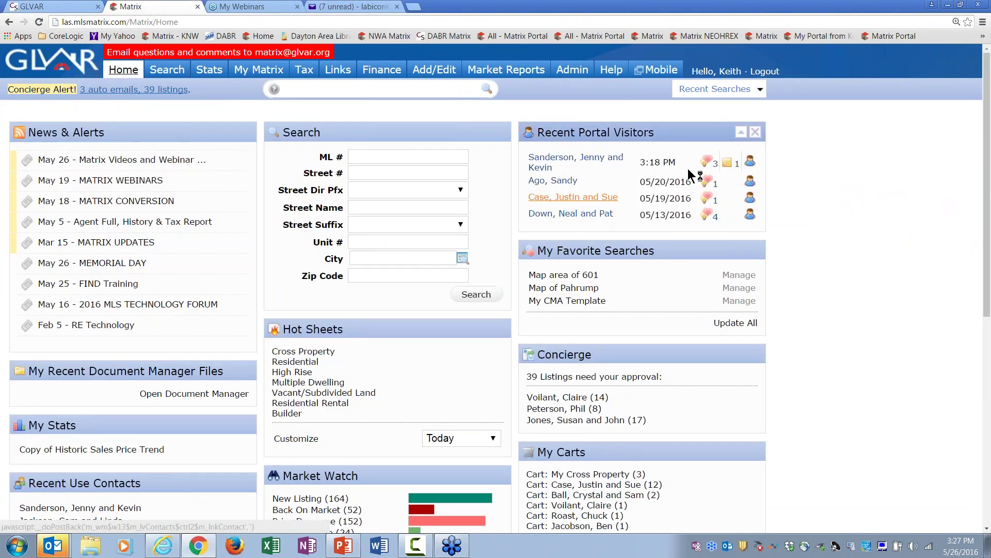
click(729, 164)
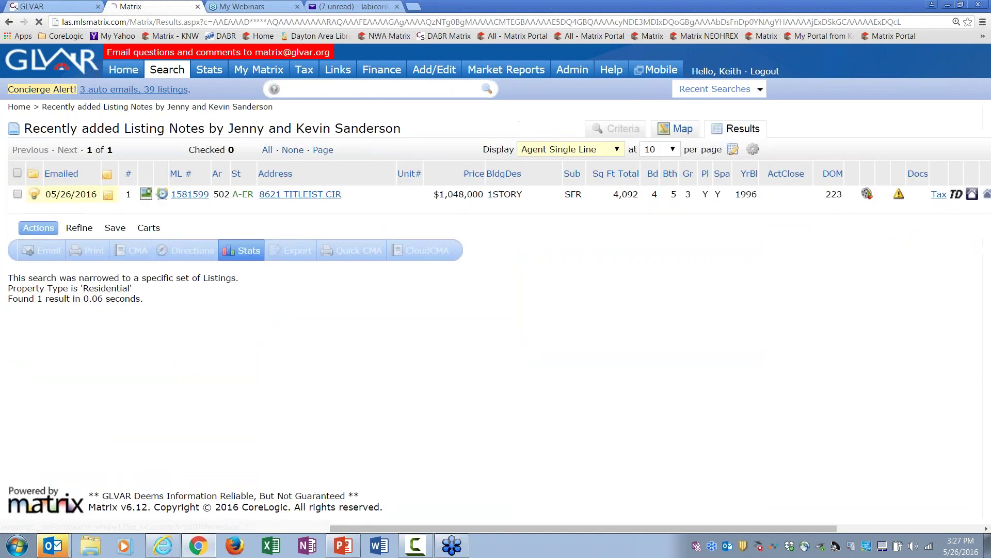
click(108, 194)
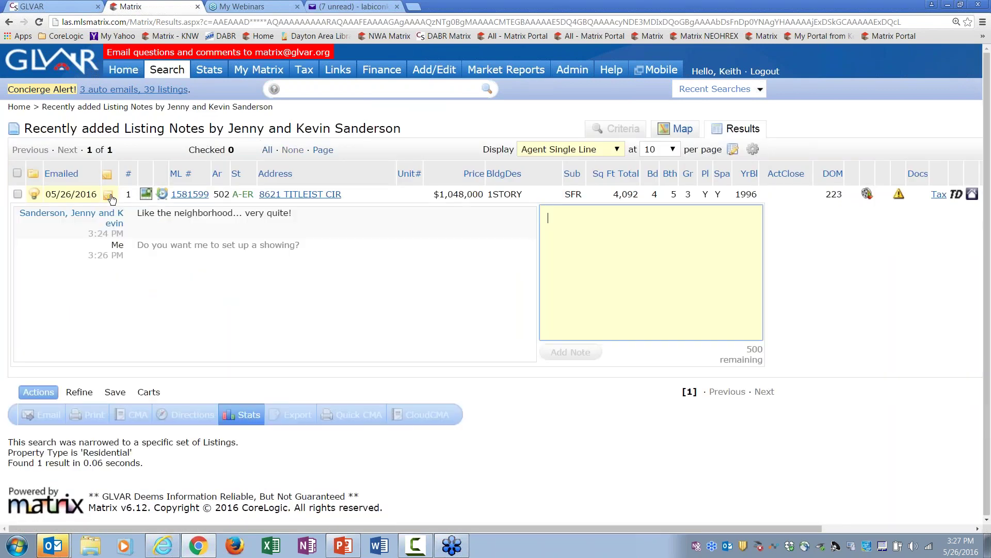
click(108, 196)
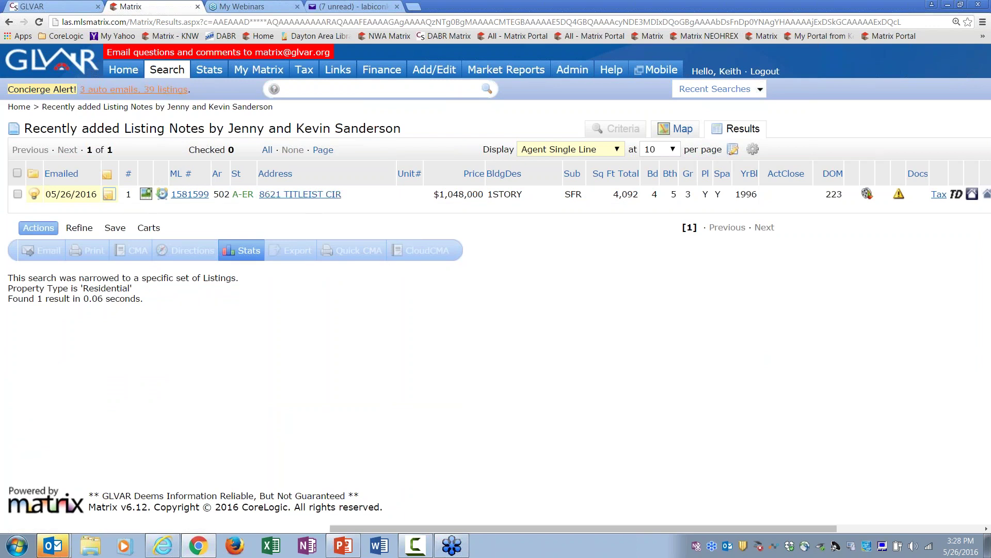
click(123, 70)
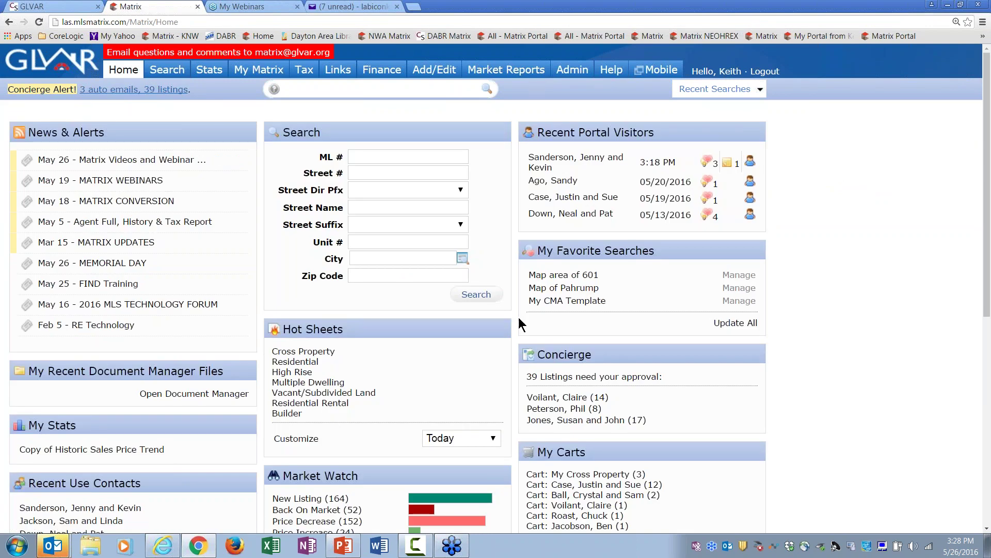
Step: Move My Carts to the top of the right column, then return to the clients' listing notes
drag(577, 449, 581, 125)
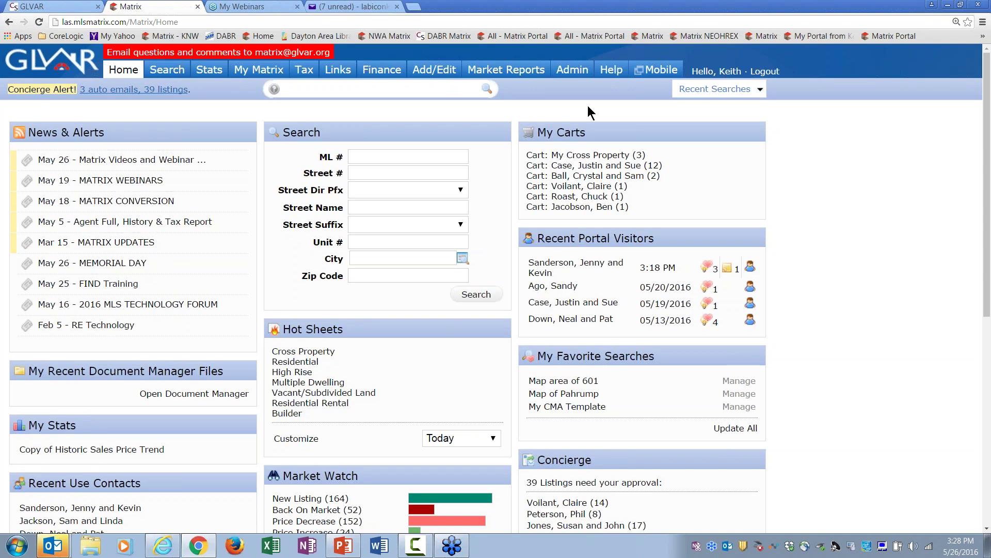
mouse_move(258, 69)
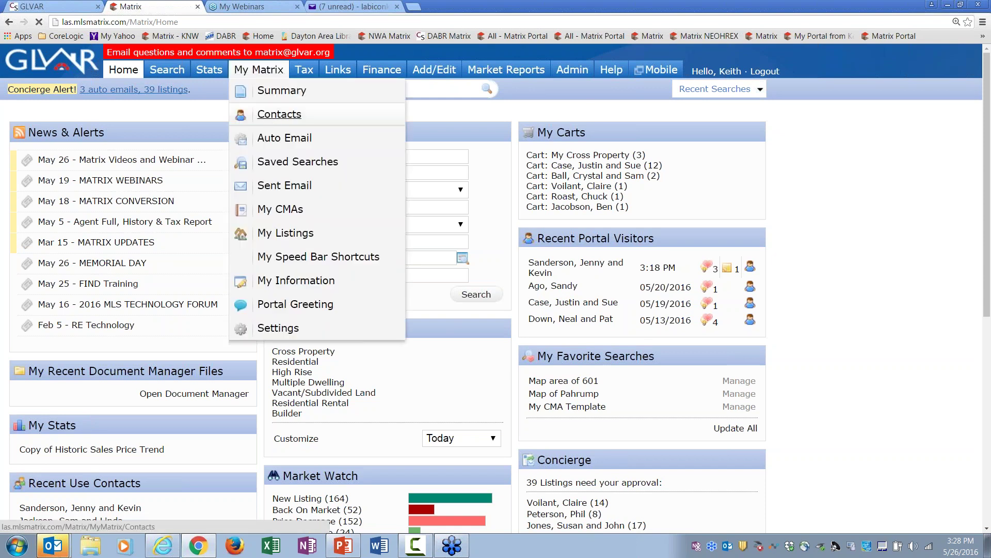
click(270, 111)
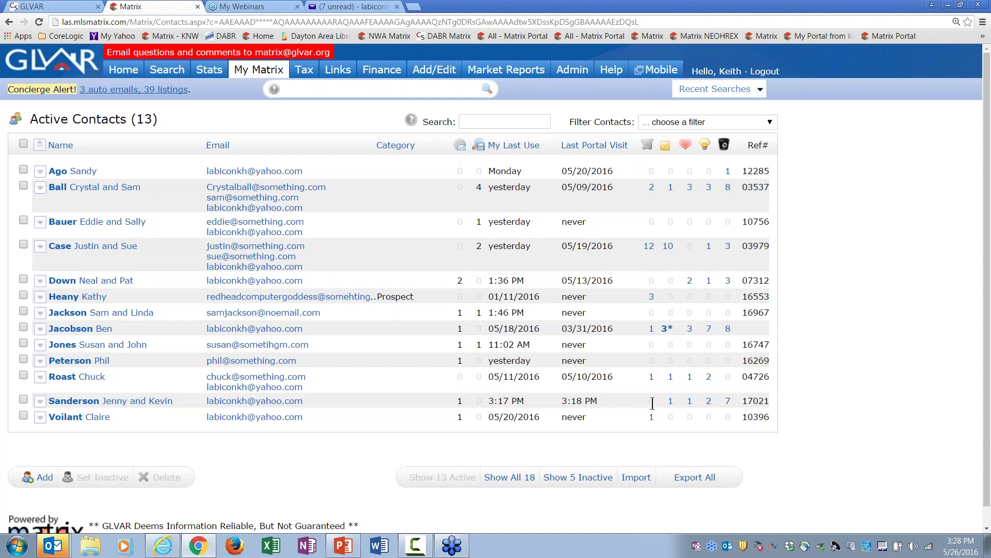
click(9, 22)
click(9, 22)
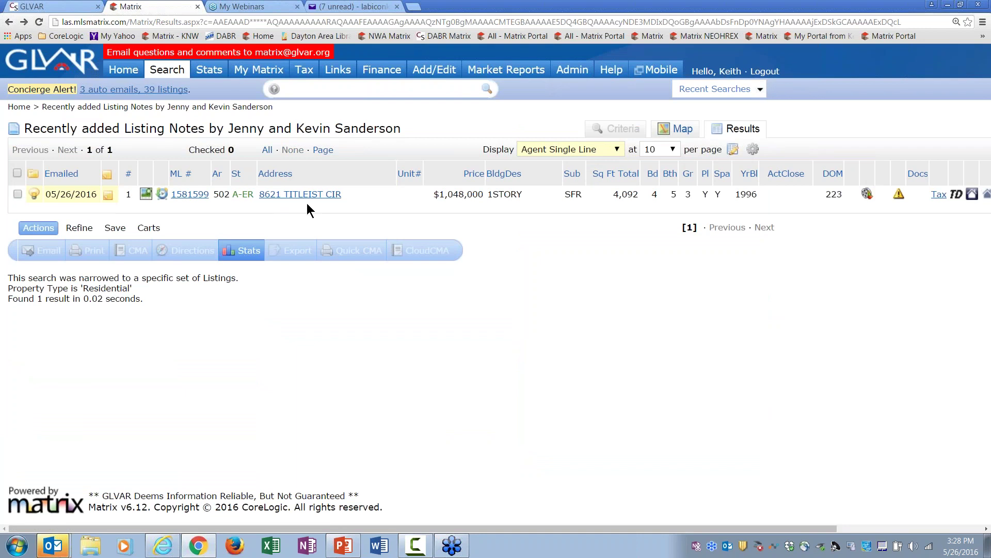
Step: Add listing 1581599 to the clients' empty cart and go back to the Home dashboard
click(20, 193)
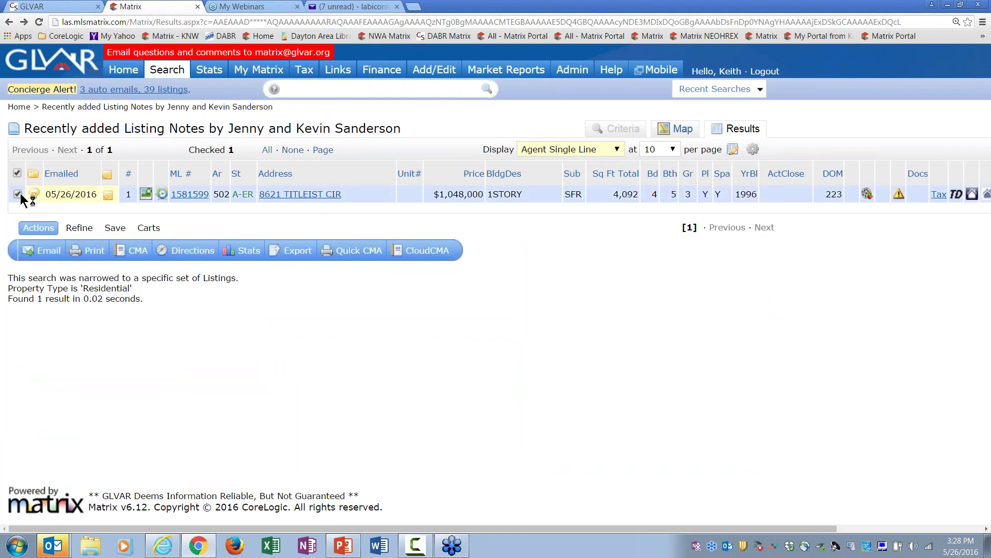
click(155, 229)
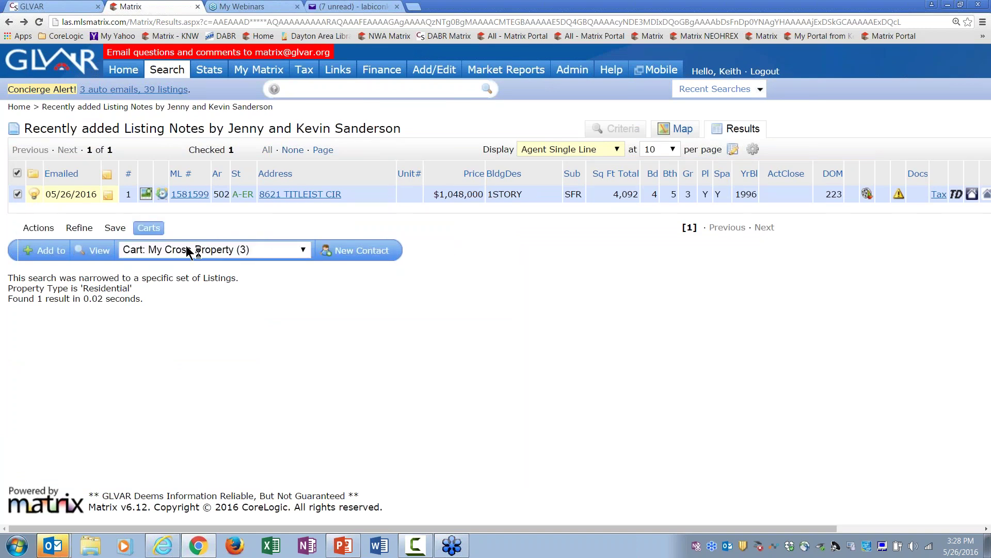
click(248, 250)
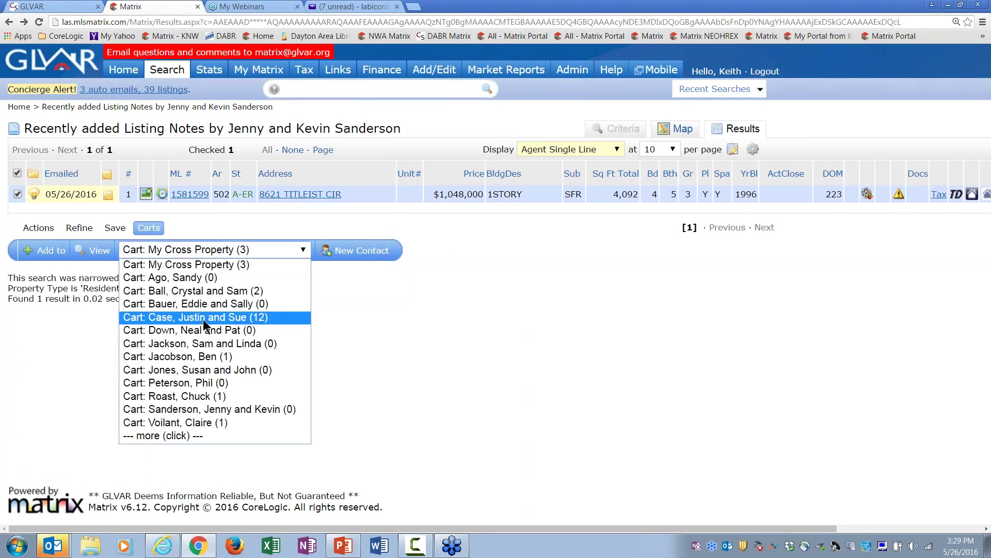
click(224, 410)
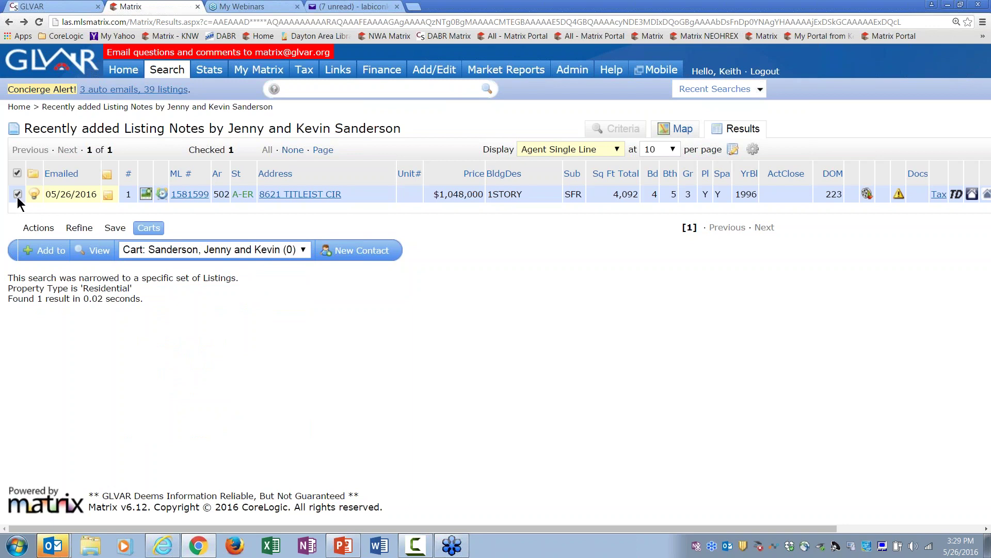
click(47, 253)
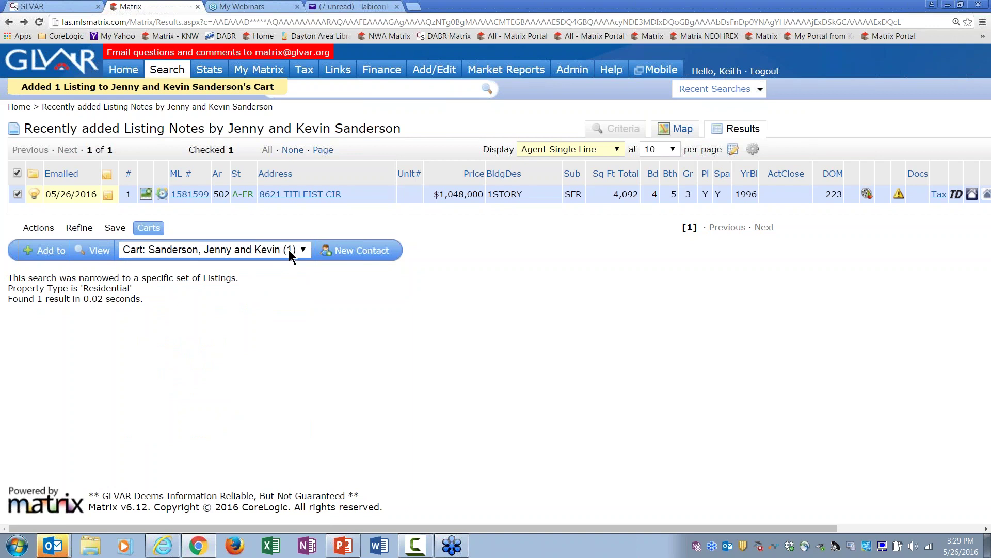
click(122, 71)
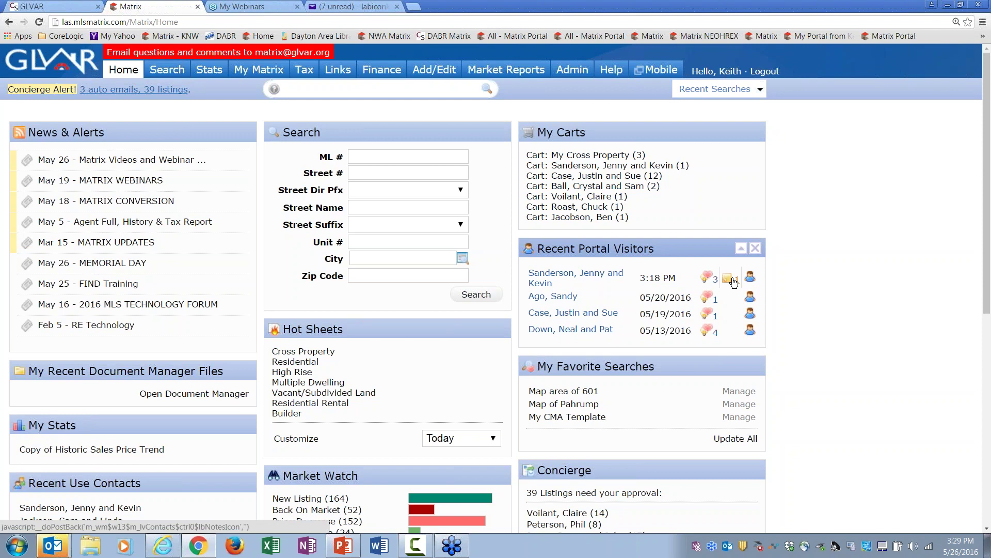
click(671, 167)
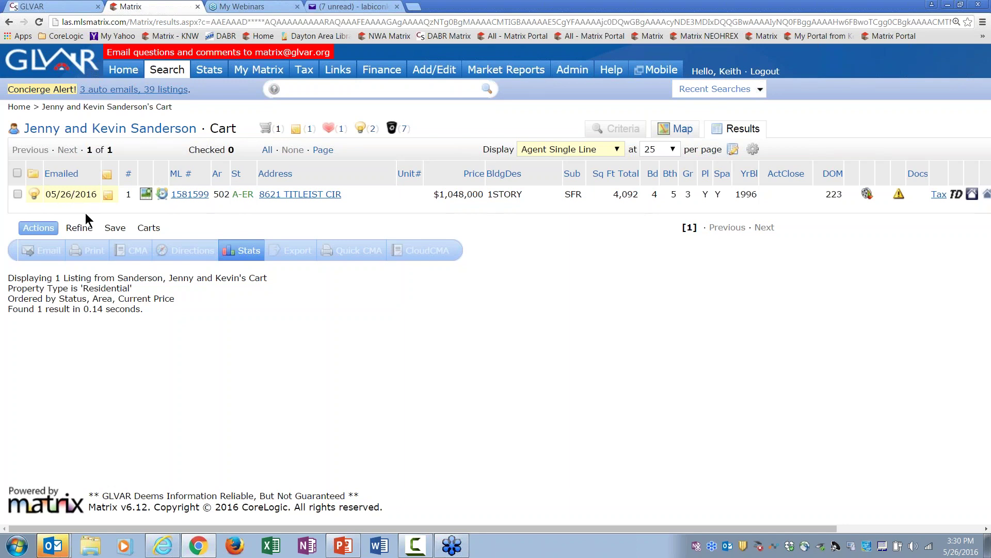
click(124, 70)
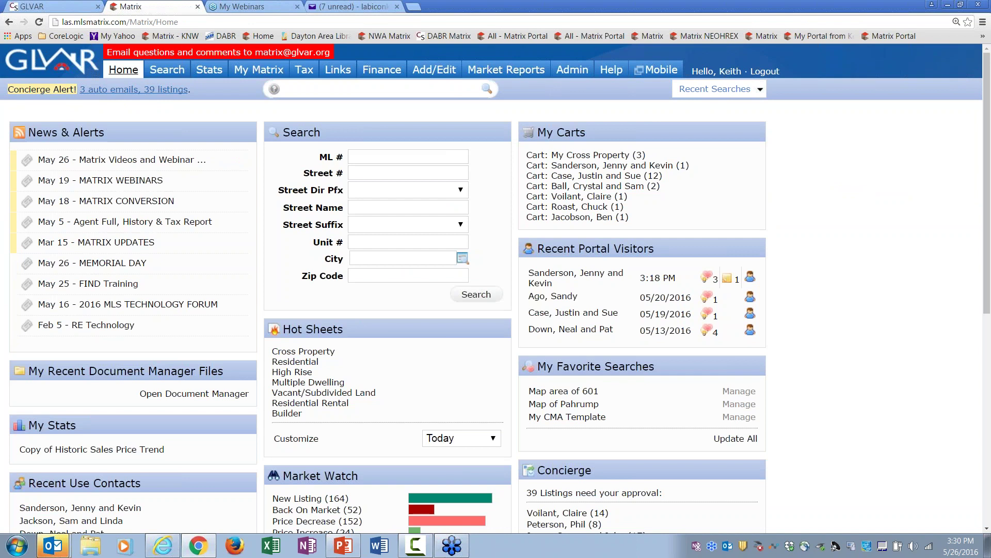
click(626, 168)
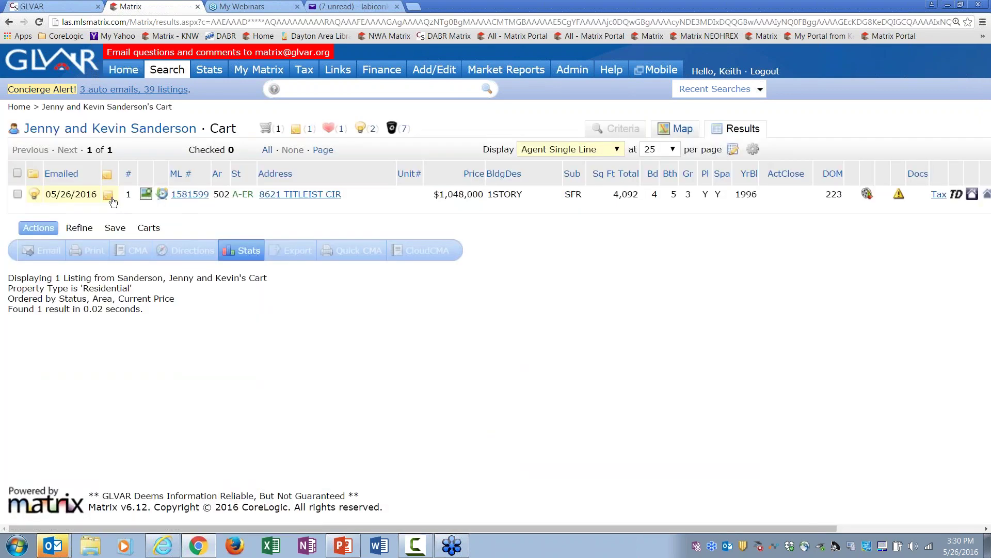
click(111, 199)
text(Showed on )
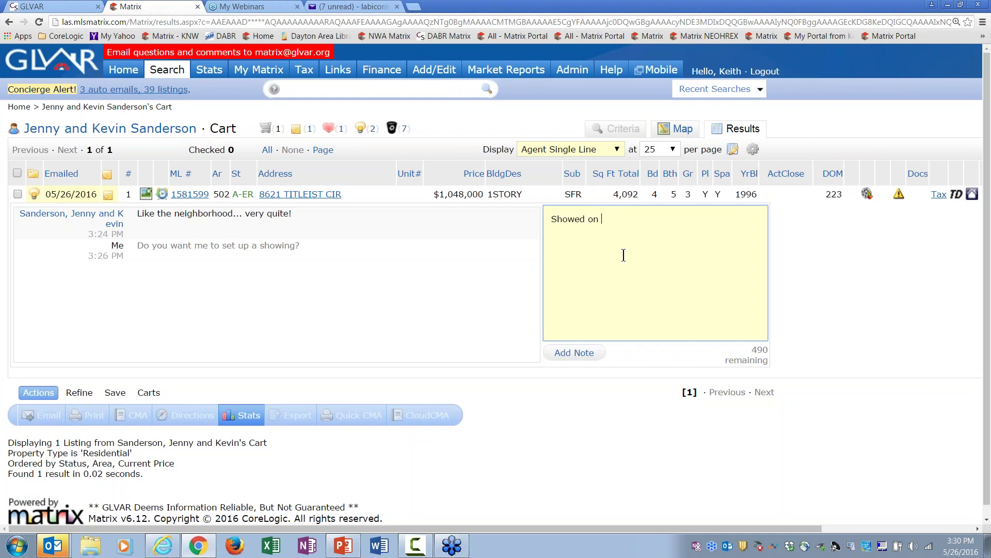
text(5/26/)
text(16 - rooms were on the small side... )
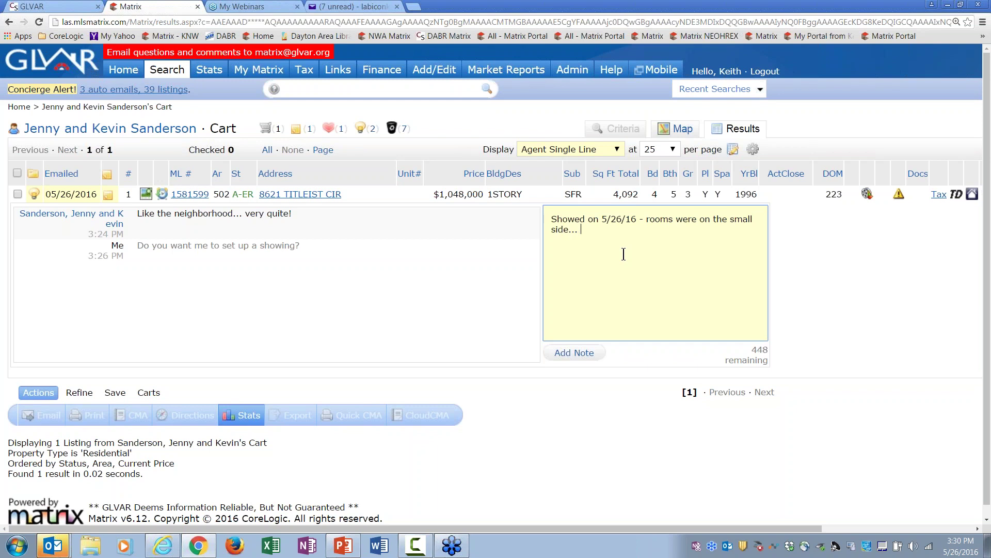
text(kitchen was really nice, but the l)
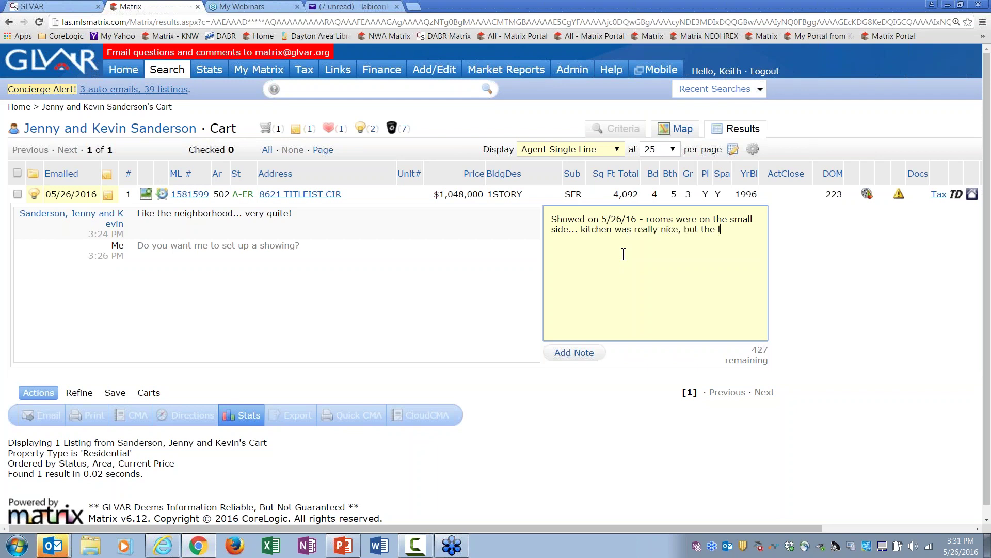
text(ayout of the house was not to their liking)
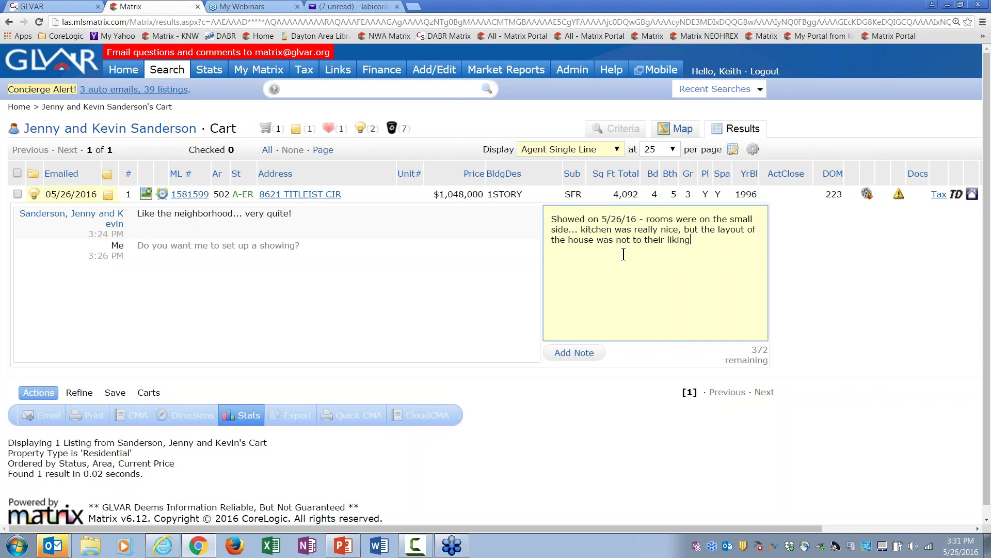
click(579, 353)
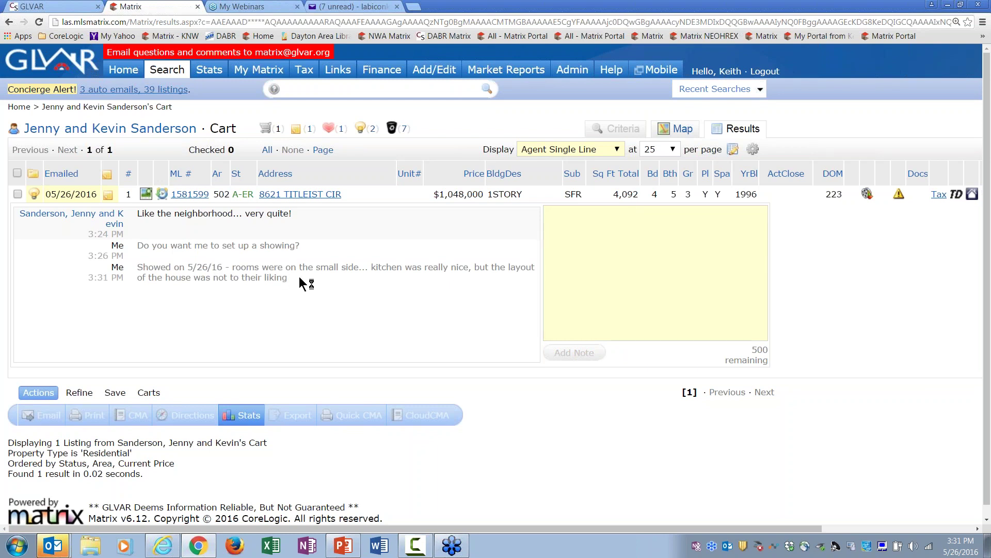
click(108, 194)
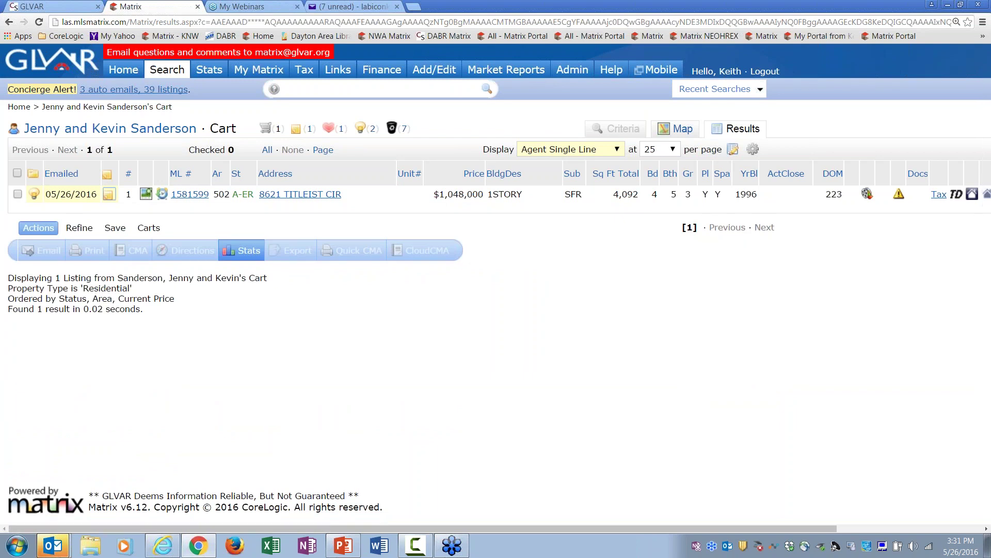
Step: Start a Residential search for detached Single Family homes in Seven Hills, excluding Contingent Offer status
click(123, 69)
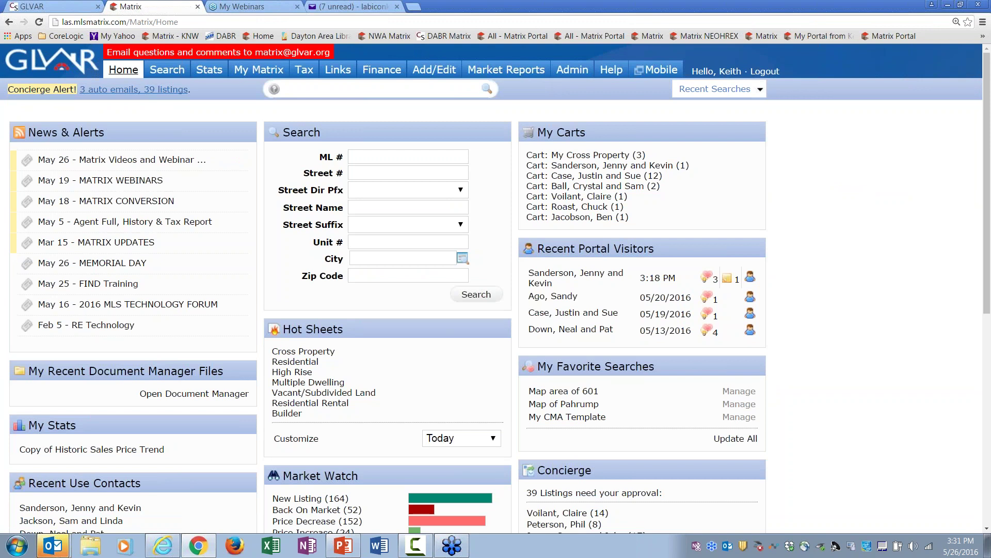
mouse_move(167, 70)
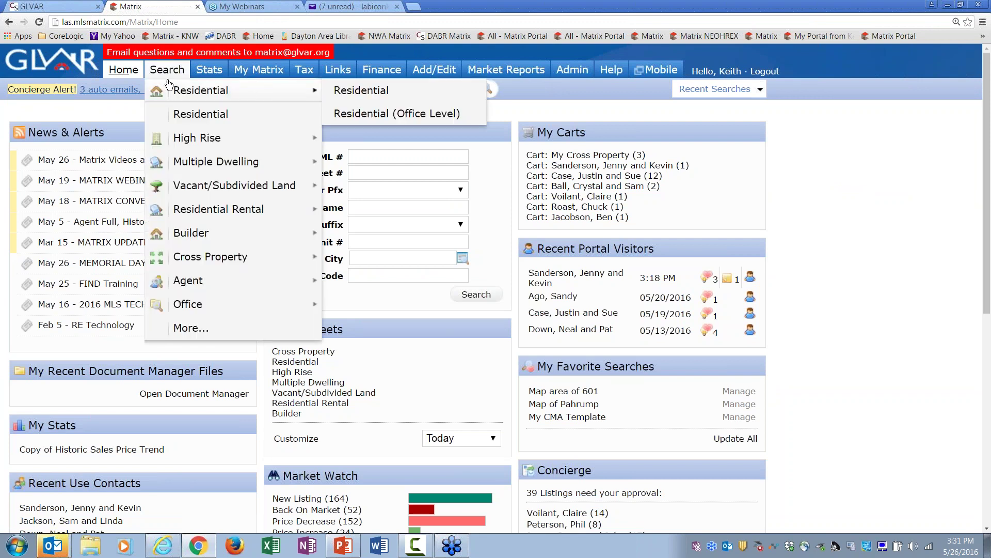
click(175, 116)
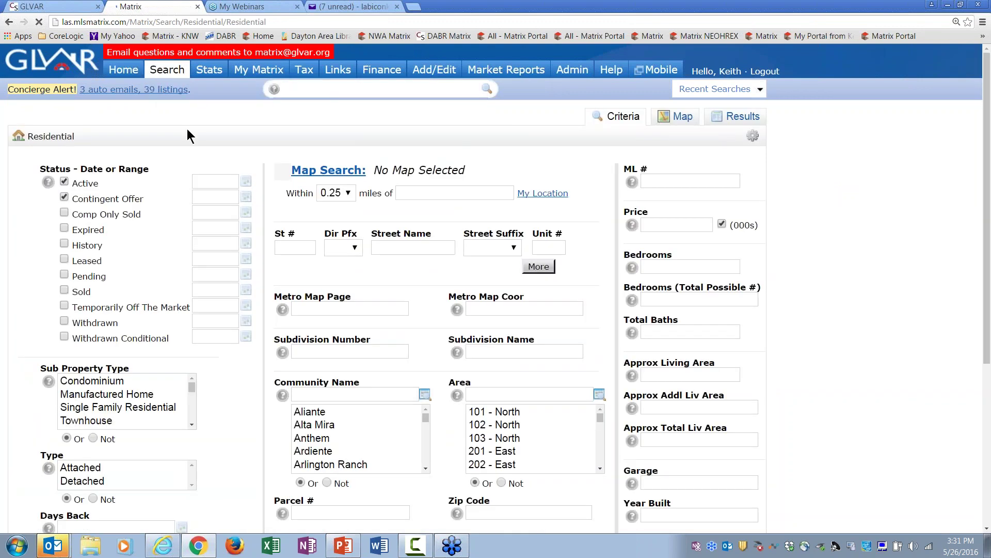
click(394, 394)
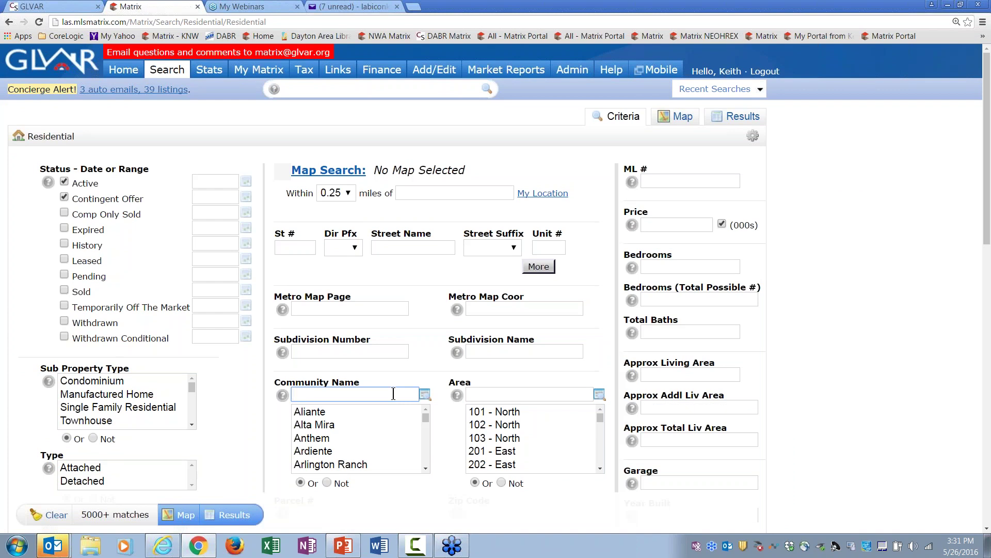
text(Sev)
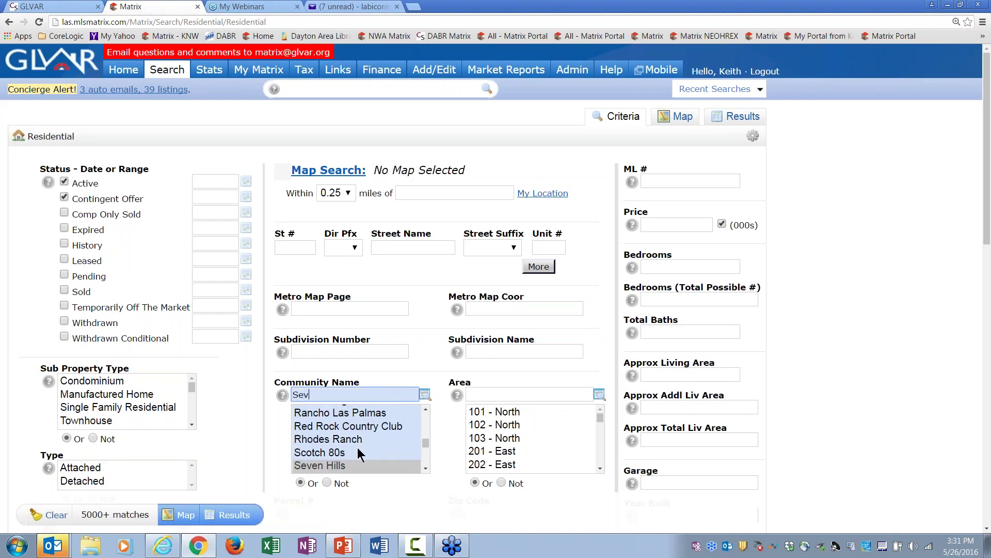
click(347, 465)
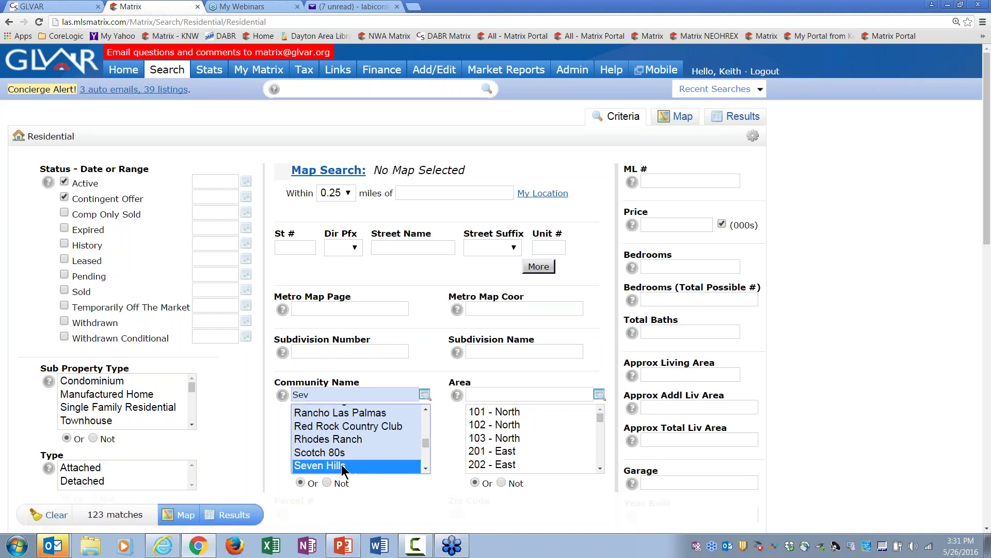
click(150, 408)
click(64, 198)
click(95, 482)
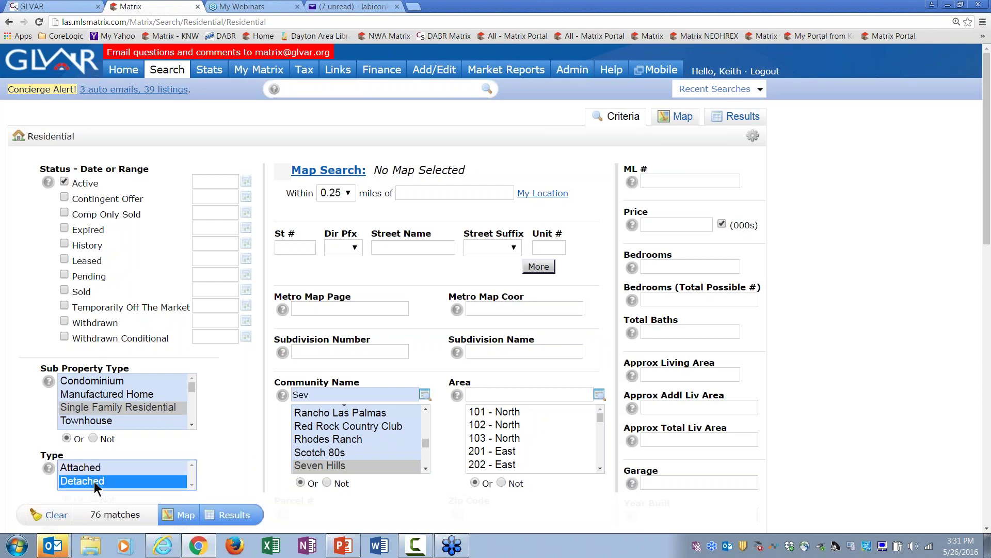
Step: Set price 1000+ and bedrooms 5+, then show the 19 matching listings
click(667, 226)
text(1000+)
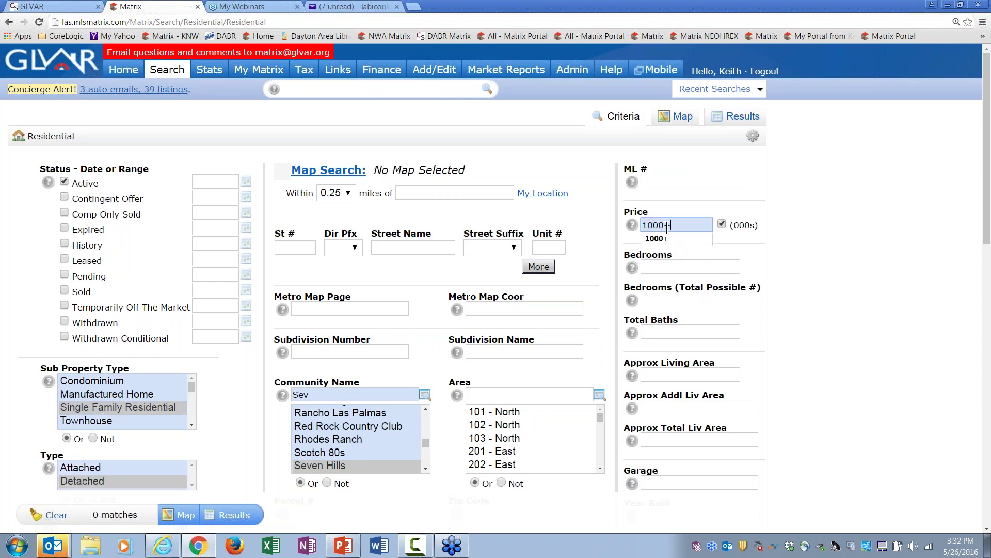
click(656, 238)
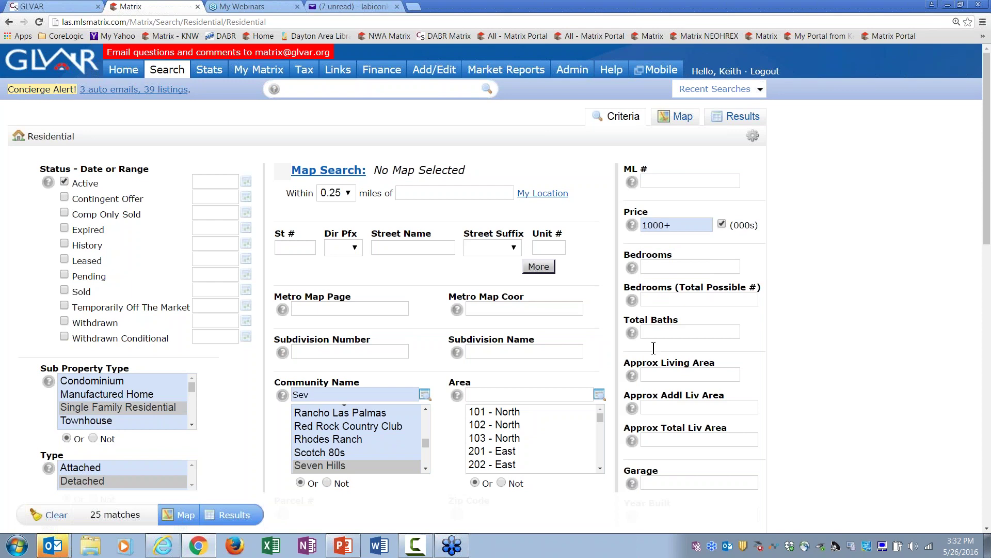
click(677, 267)
text(5+)
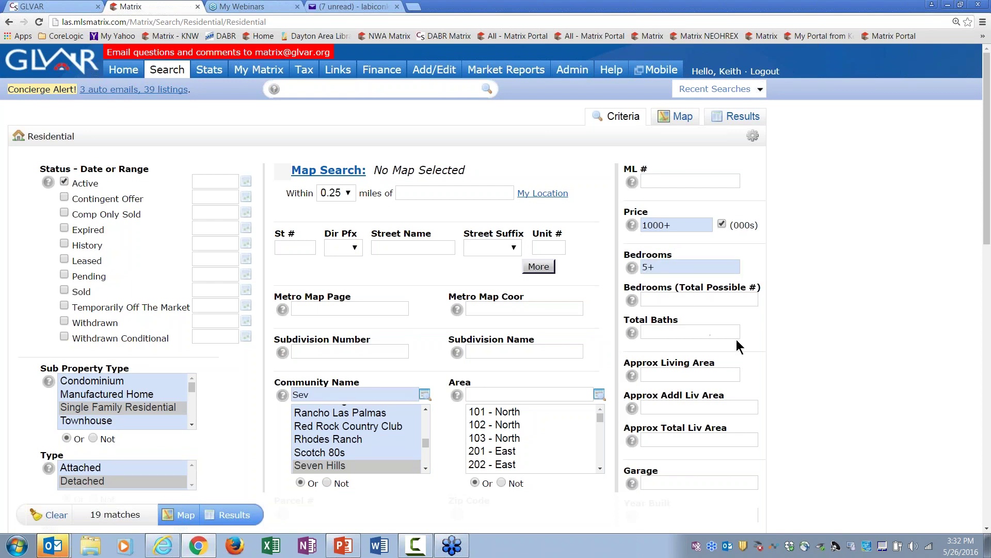
click(235, 516)
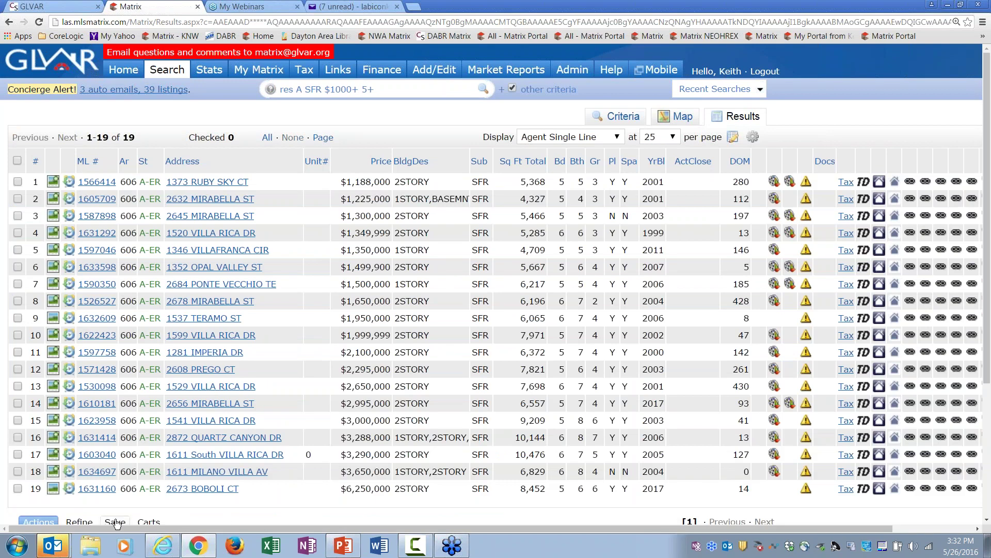
Step: Save the search as an ASAP auto email to the clients, subject 'Seven Hills SFR over $1 million'
click(116, 523)
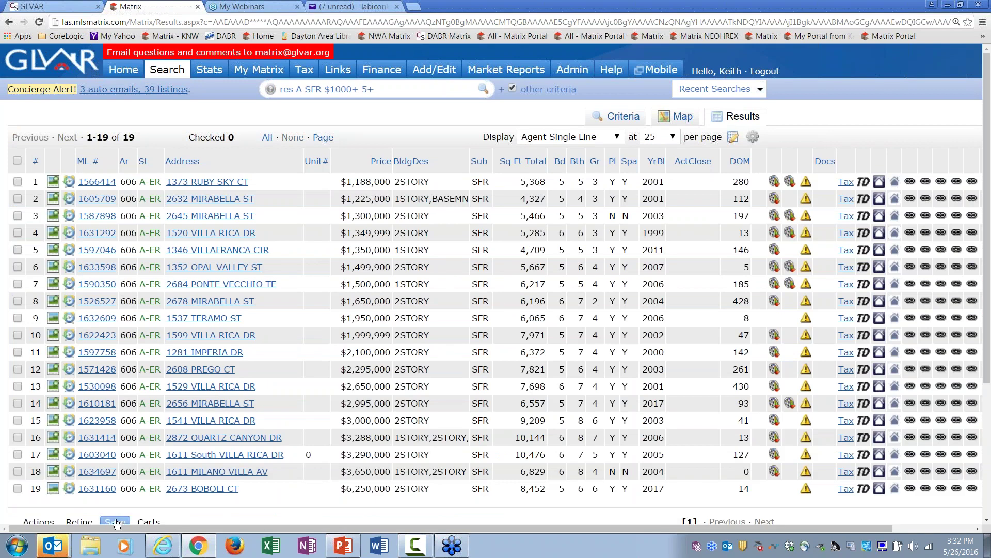
drag(987, 199, 986, 325)
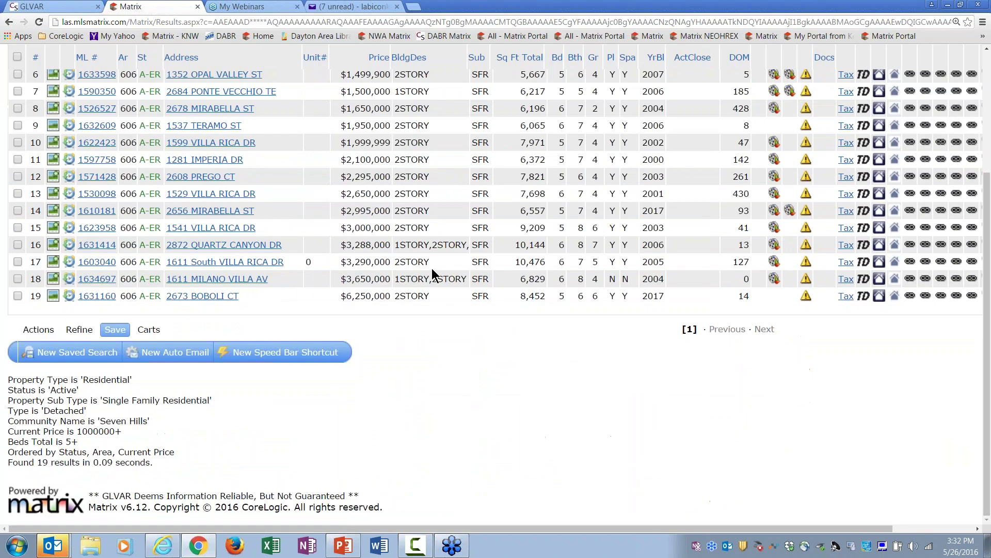
click(173, 353)
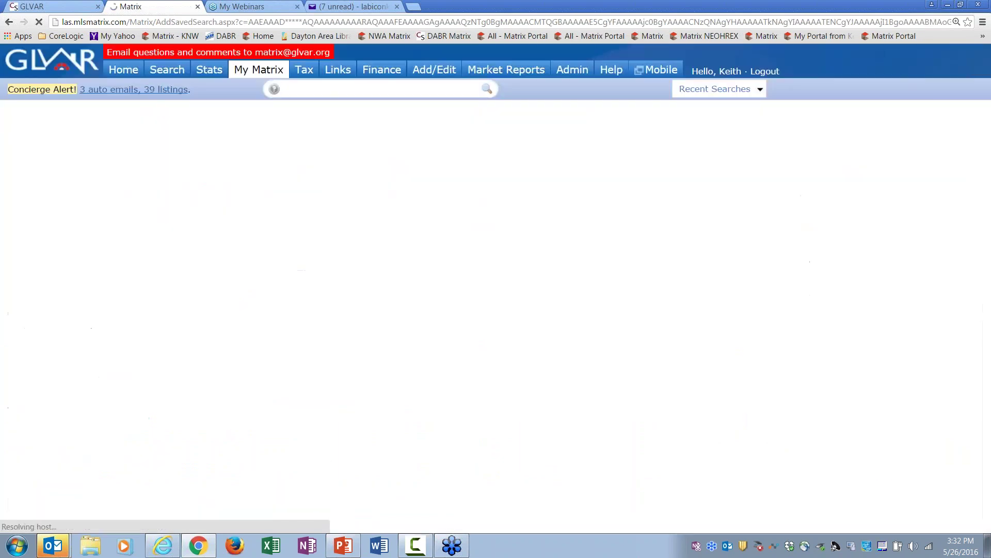
click(157, 171)
click(167, 330)
click(163, 282)
text(Seven Hills SFR over $1 million)
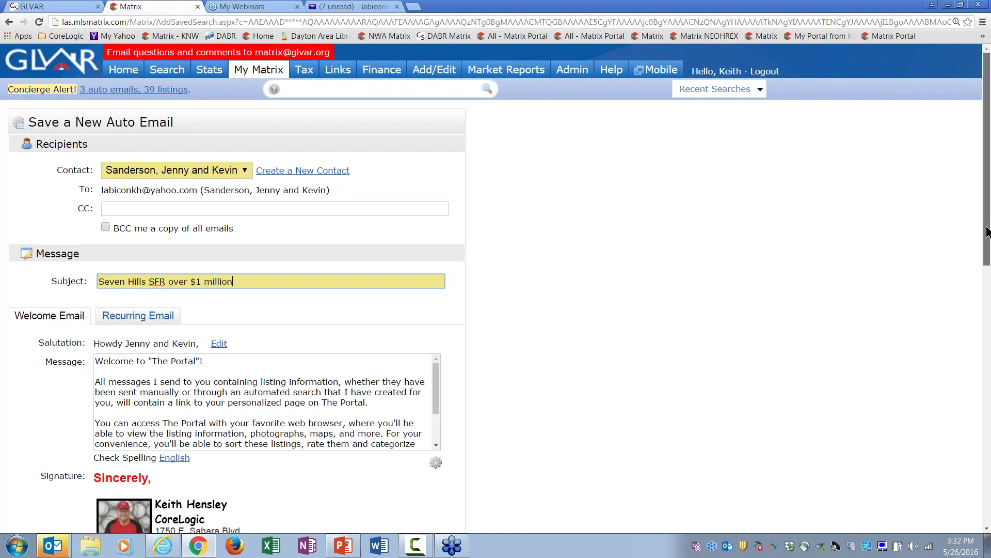
scroll(987, 230, down, 6)
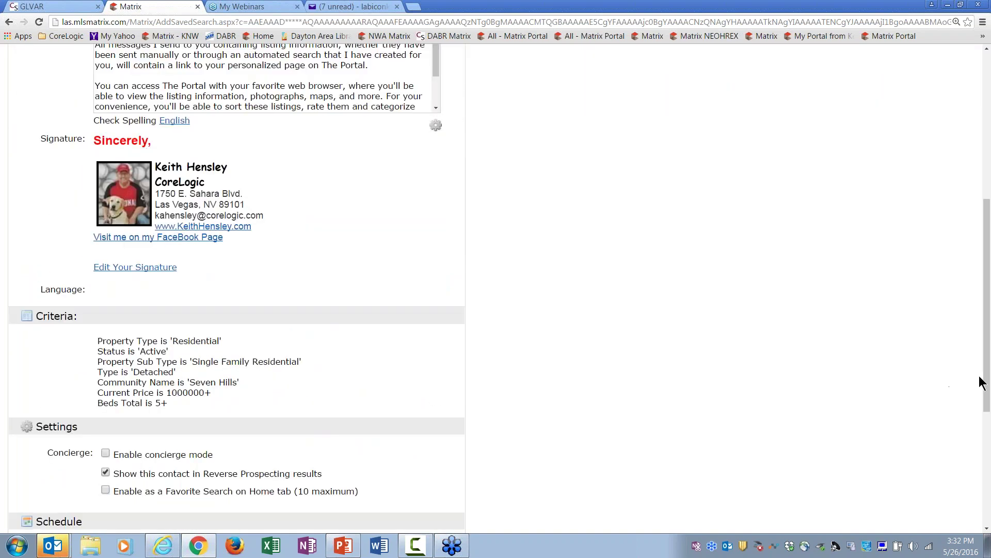
drag(980, 380, 981, 450)
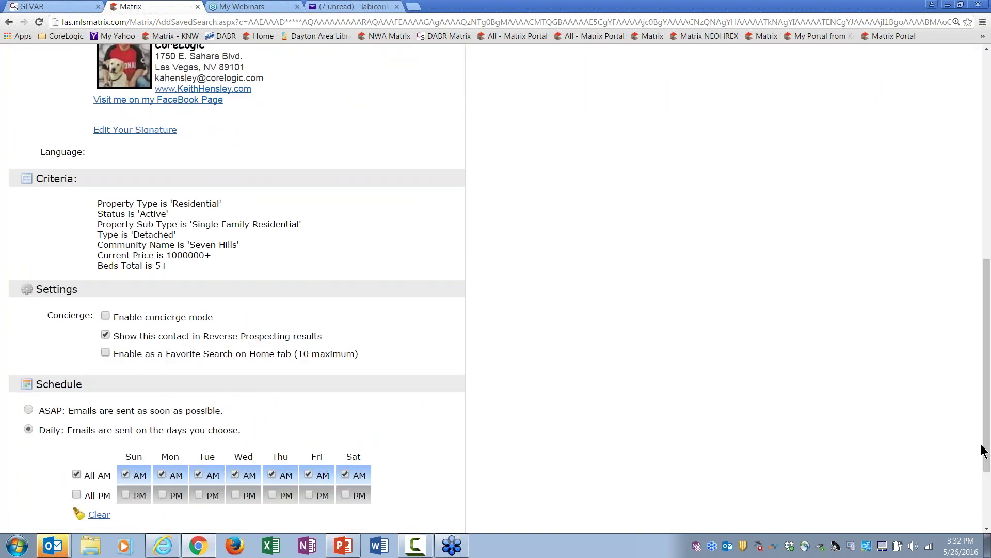
scroll(981, 450, down, 3)
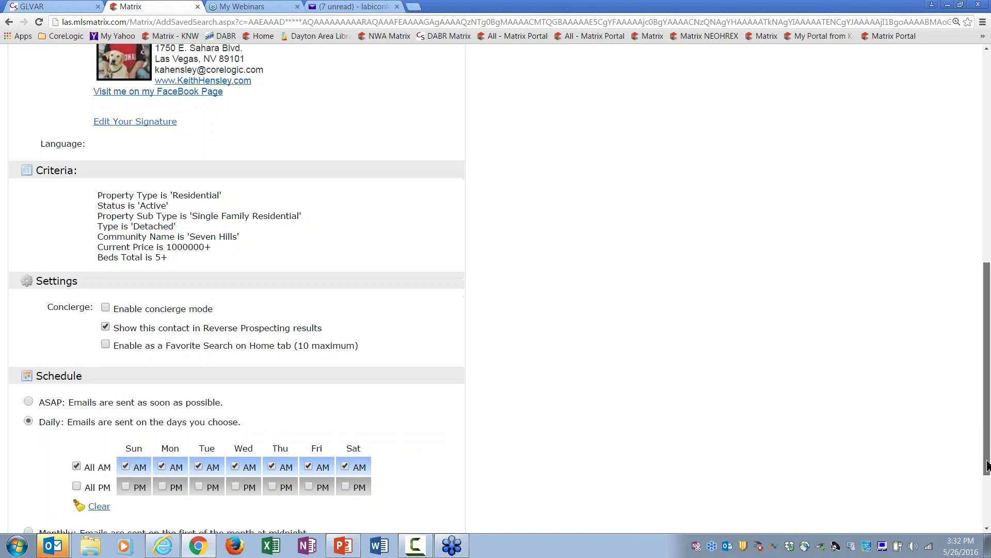
click(29, 290)
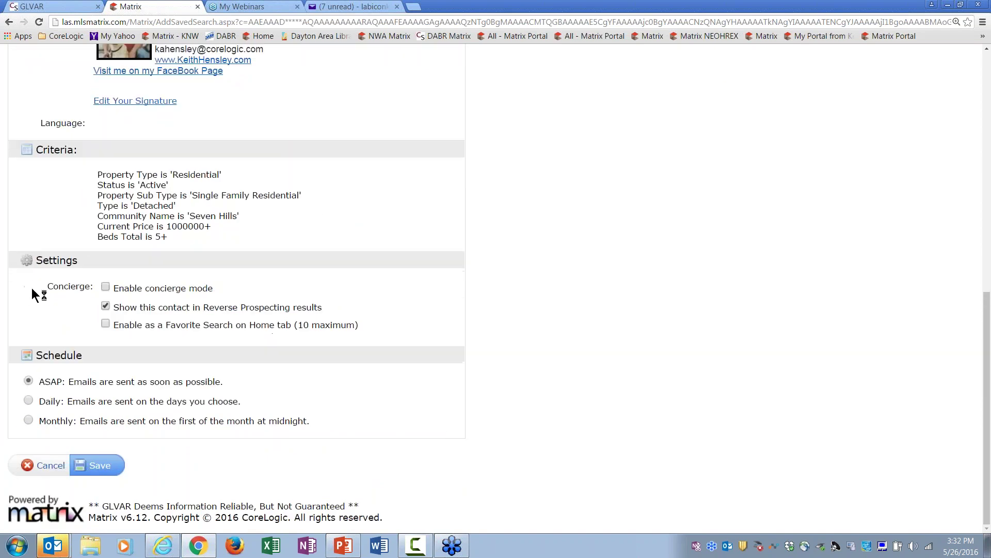
click(100, 467)
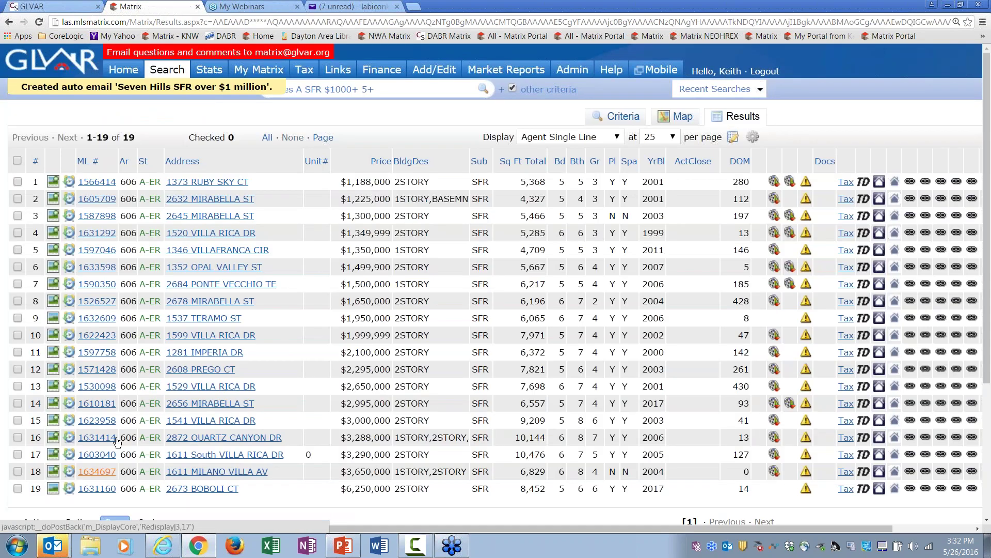
Step: Open the contacts list and browse the Sanderson contact's auto emails
click(123, 69)
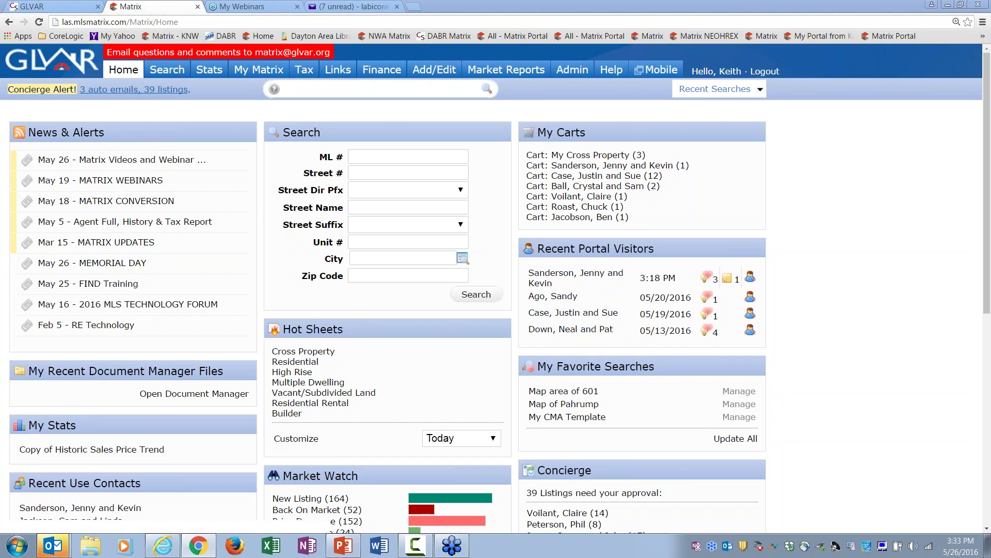
mouse_move(258, 70)
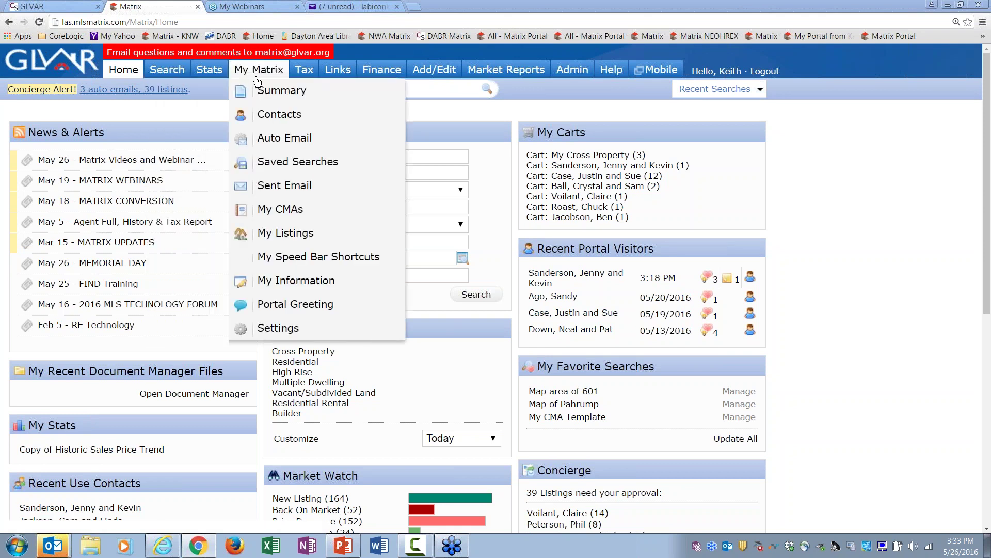
click(279, 114)
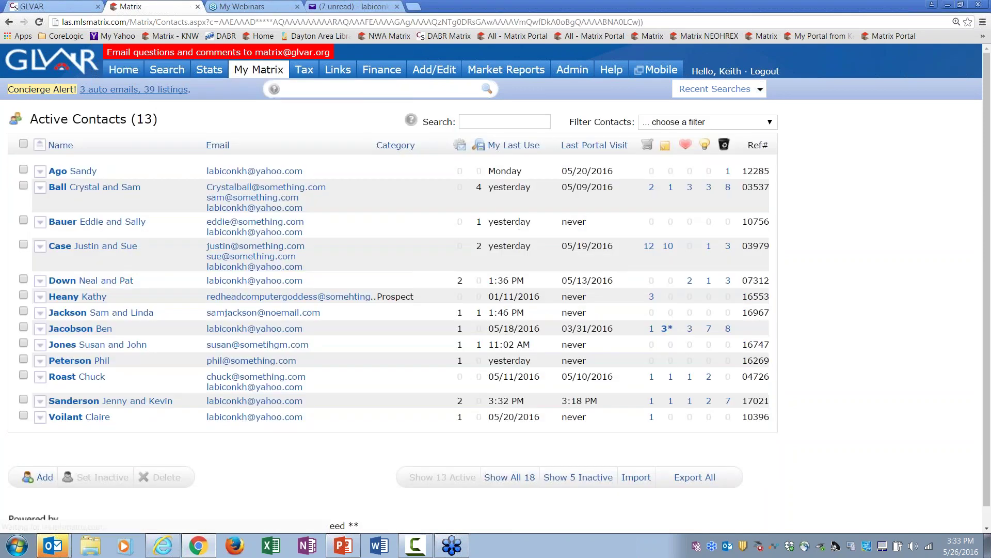
click(107, 403)
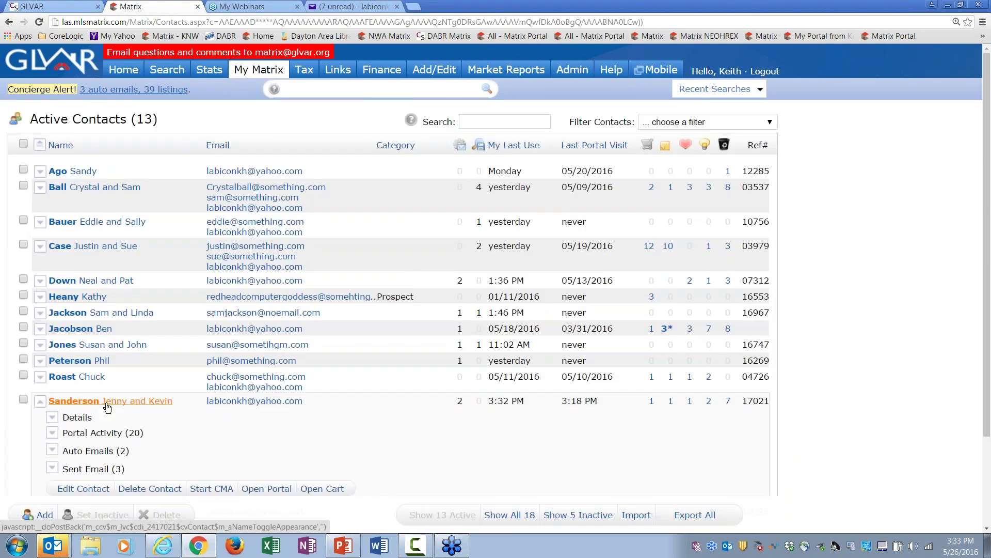
click(100, 455)
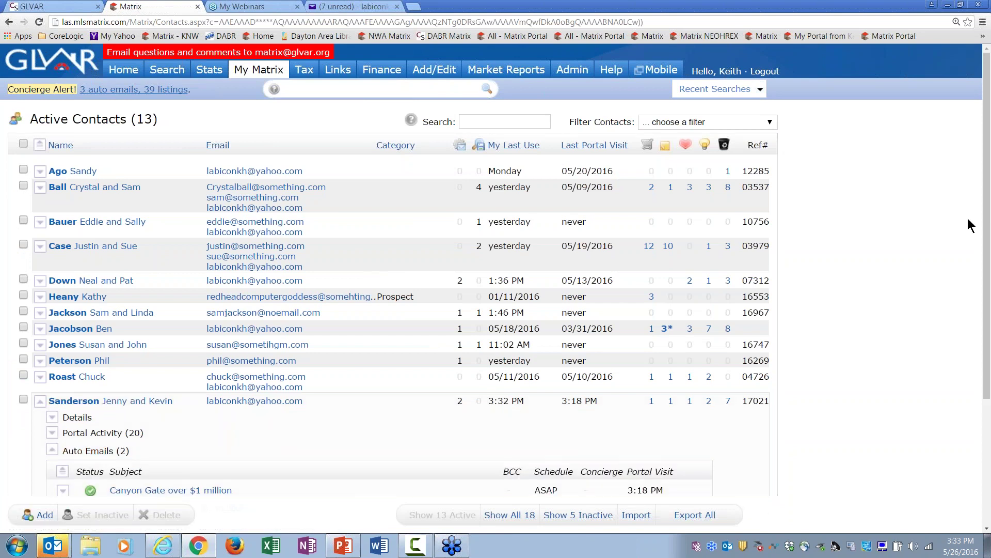
scroll(987, 230, down, 2)
scroll(987, 230, down, 1)
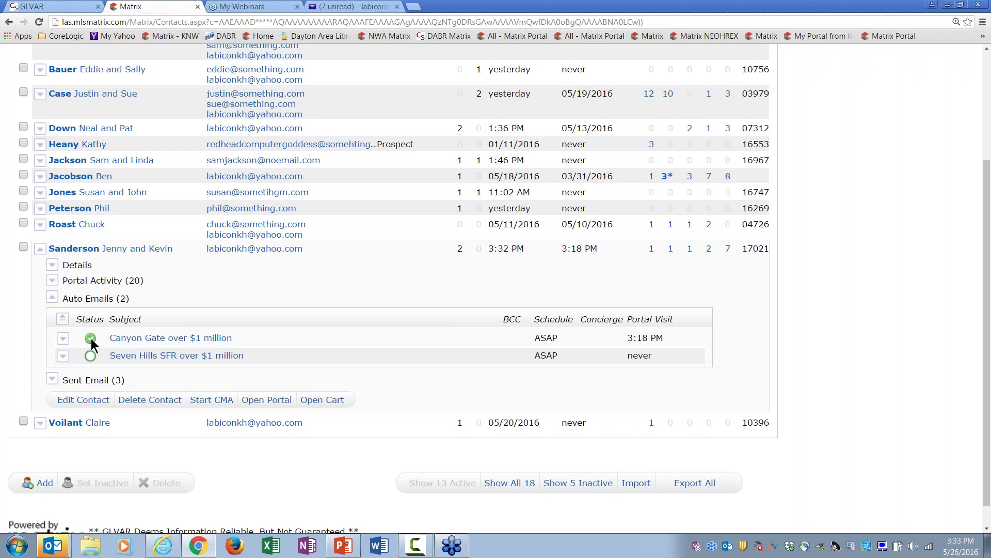
mouse_move(92, 345)
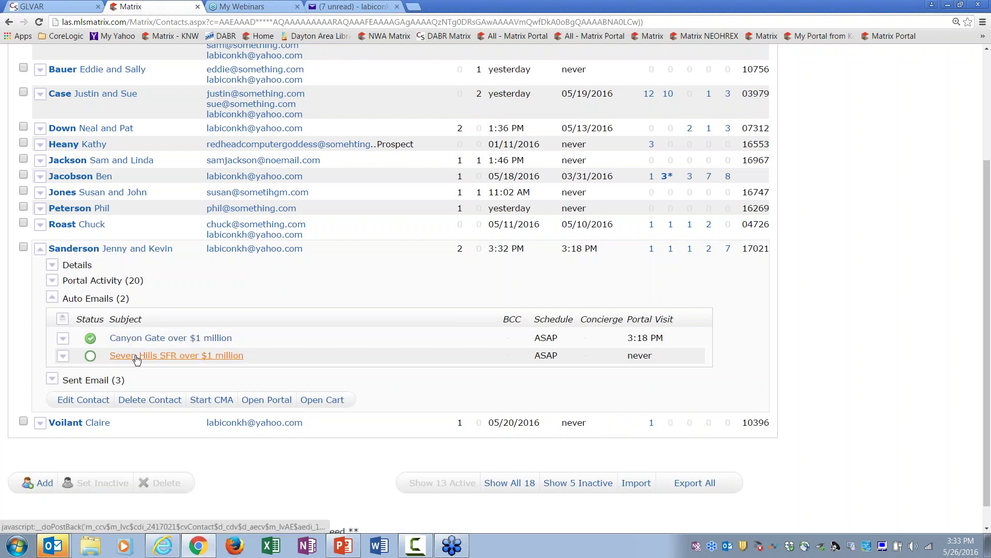
click(87, 298)
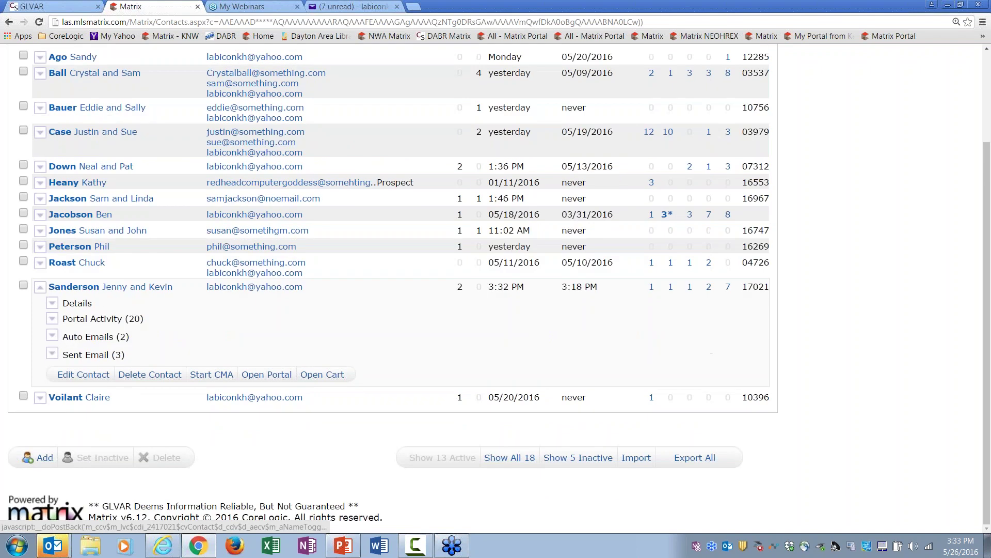
Step: Review the Sanderson contact's portal activity history and the emails sent to them
click(92, 318)
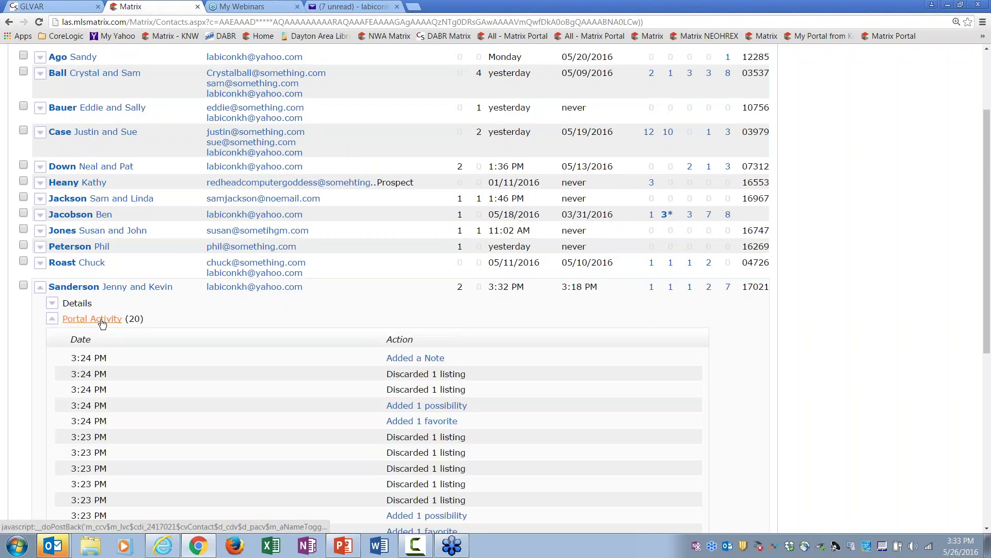
scroll(541, 166, down, 4)
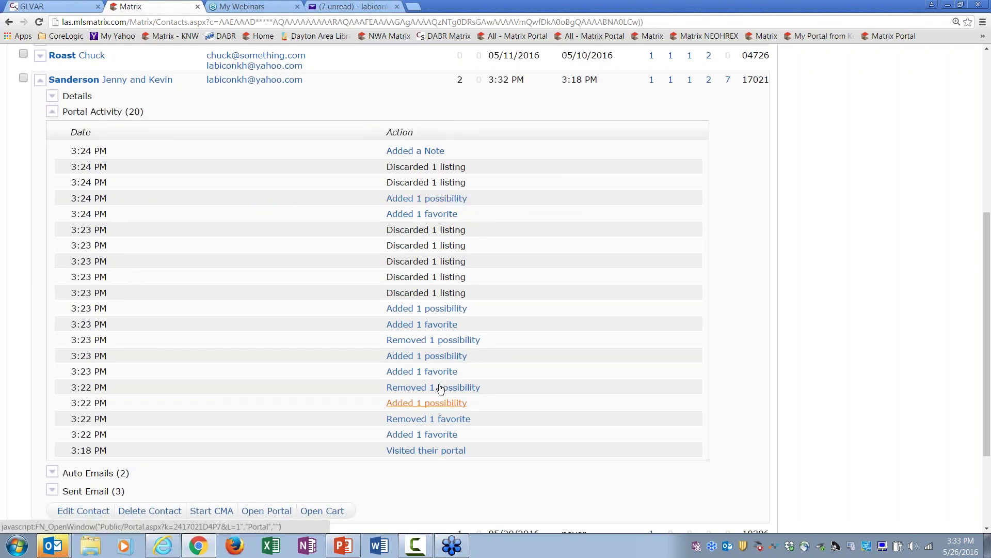
click(114, 113)
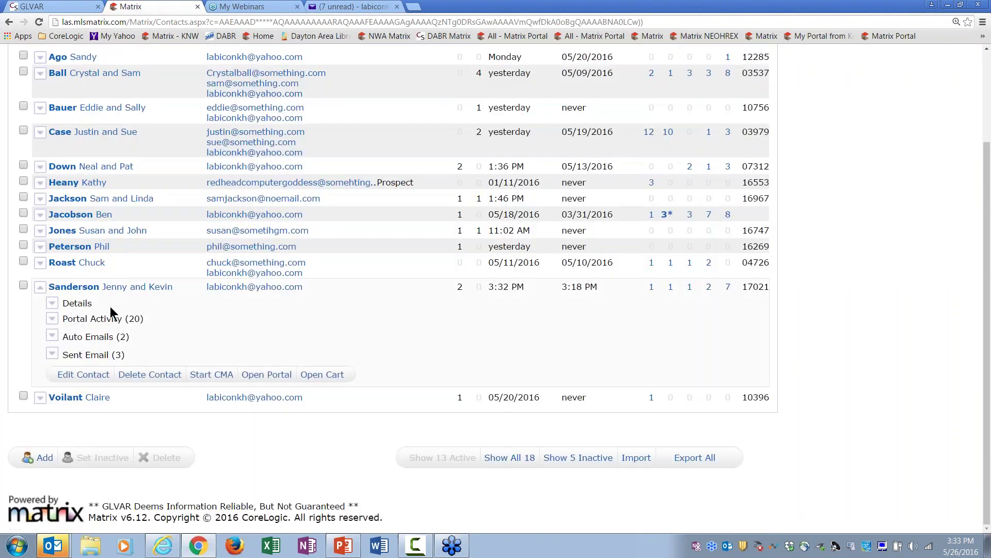
click(98, 356)
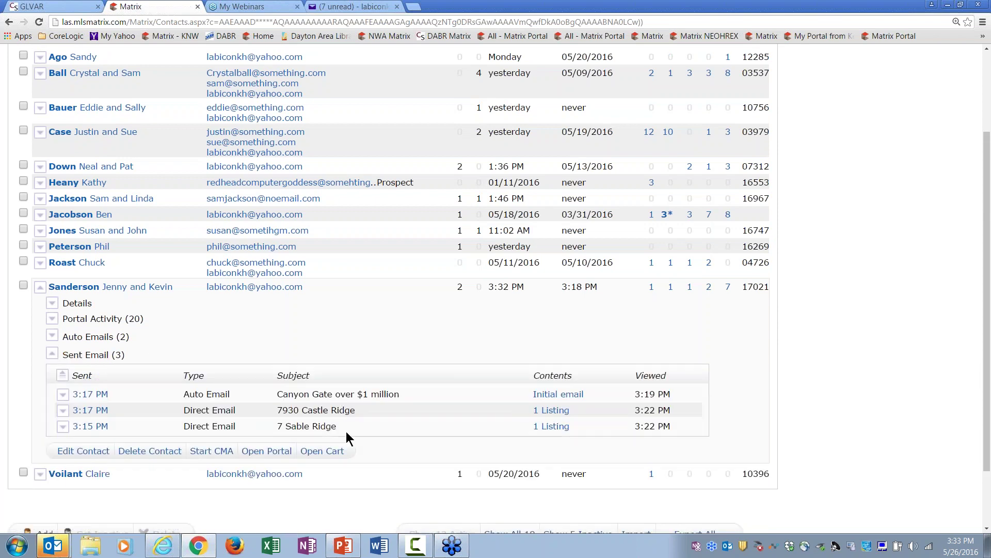
click(111, 287)
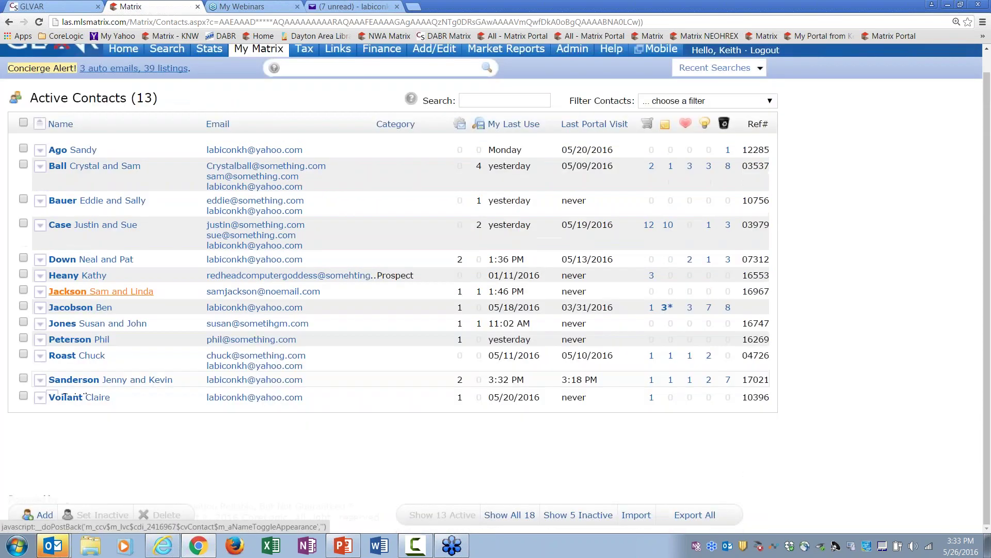
Step: Bring up the Canyon Gate over $1 million auto email's search criteria for editing
click(113, 386)
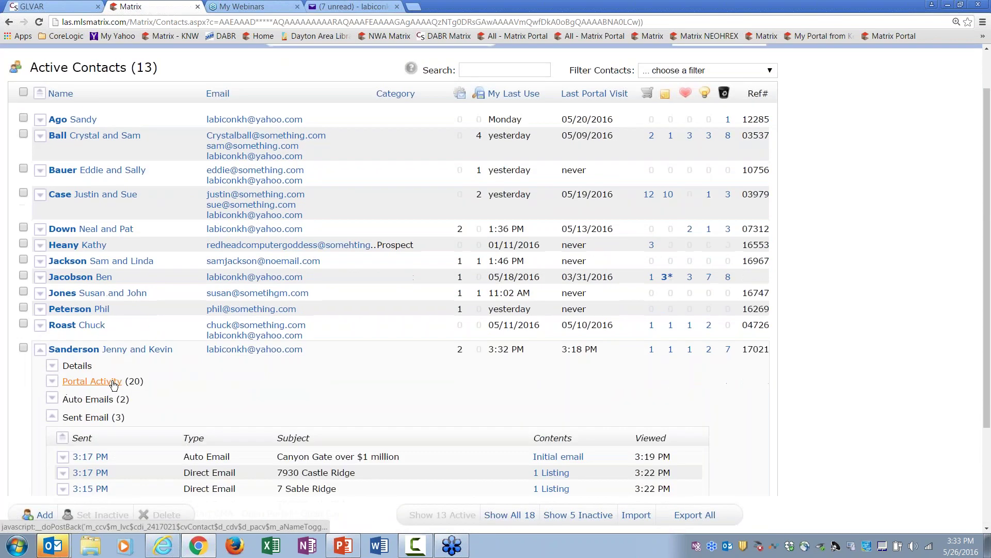
click(101, 403)
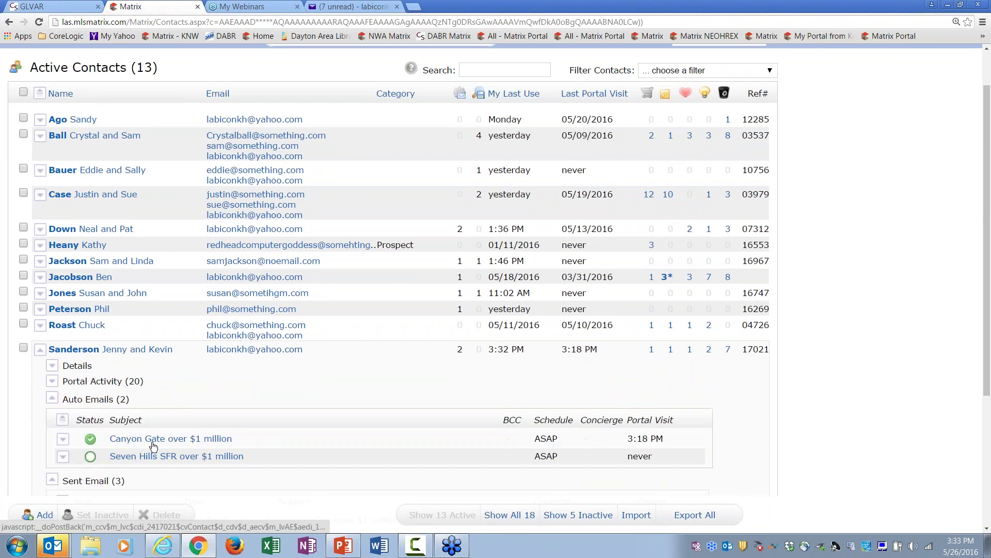
click(205, 445)
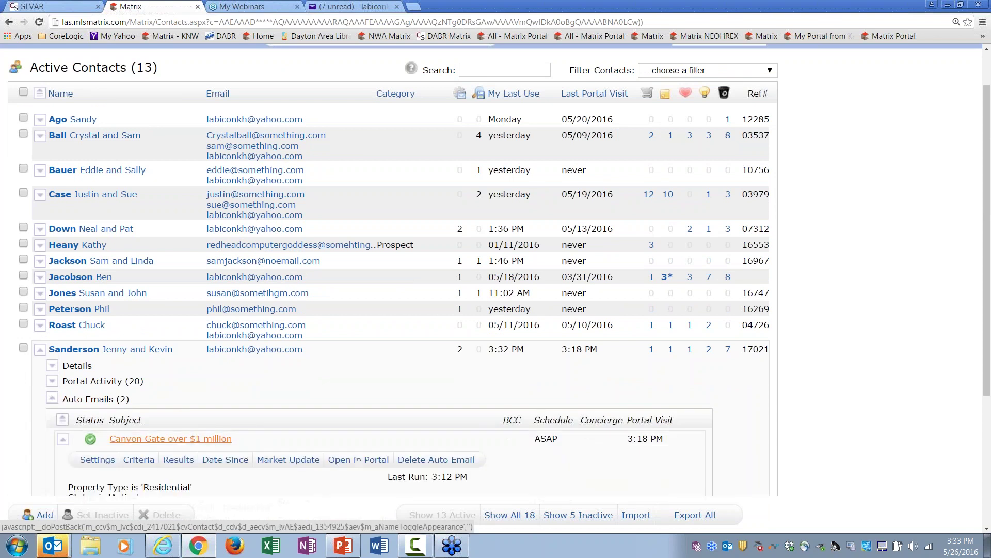
scroll(221, 436, down, 1)
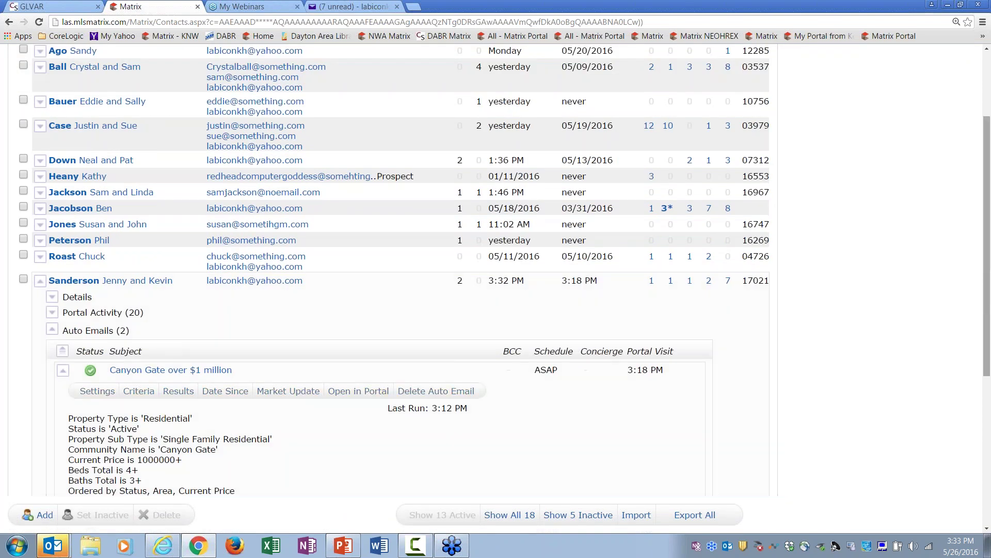
drag(987, 277, 987, 357)
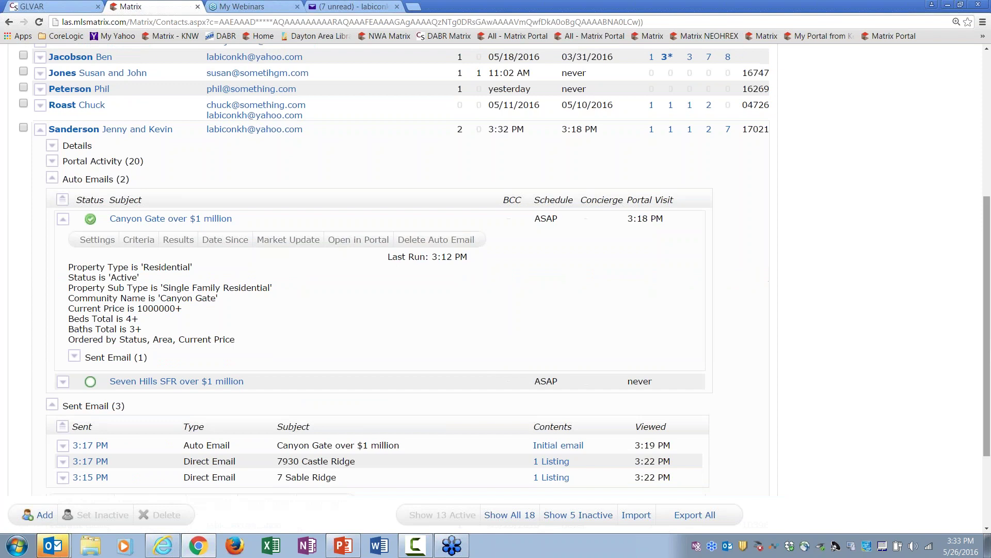
click(139, 244)
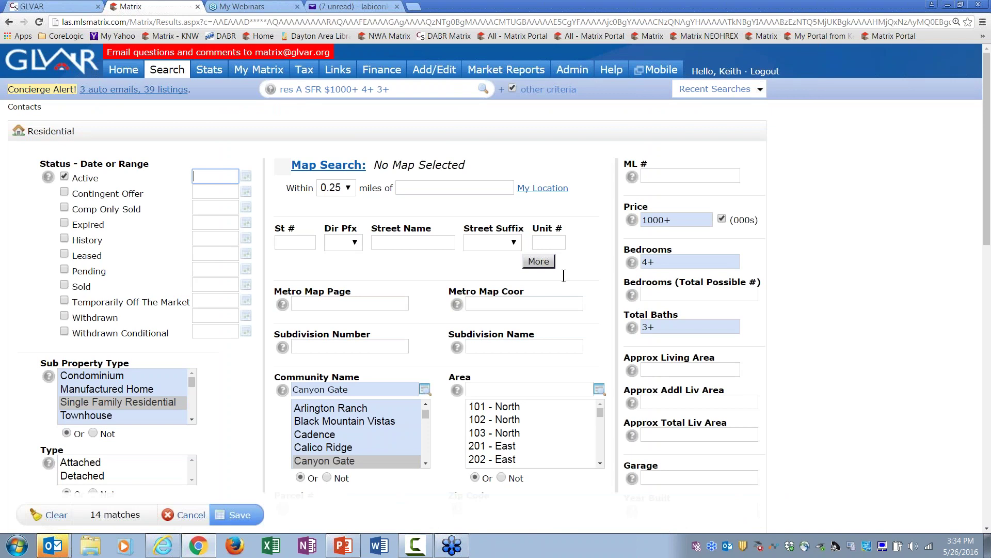
Step: Replace the Canyon Gate price criterion 1000+ with 800-1100 and save the search
click(687, 220)
key(BackSpace)
key(BackSpace)
key(BackSpace)
key(BackSpace)
key(BackSpace)
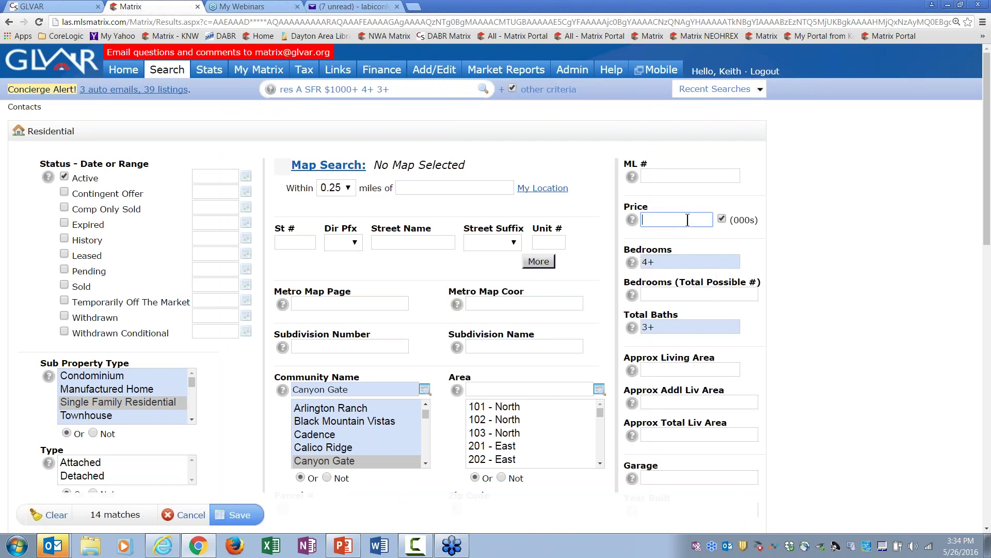
text(800)
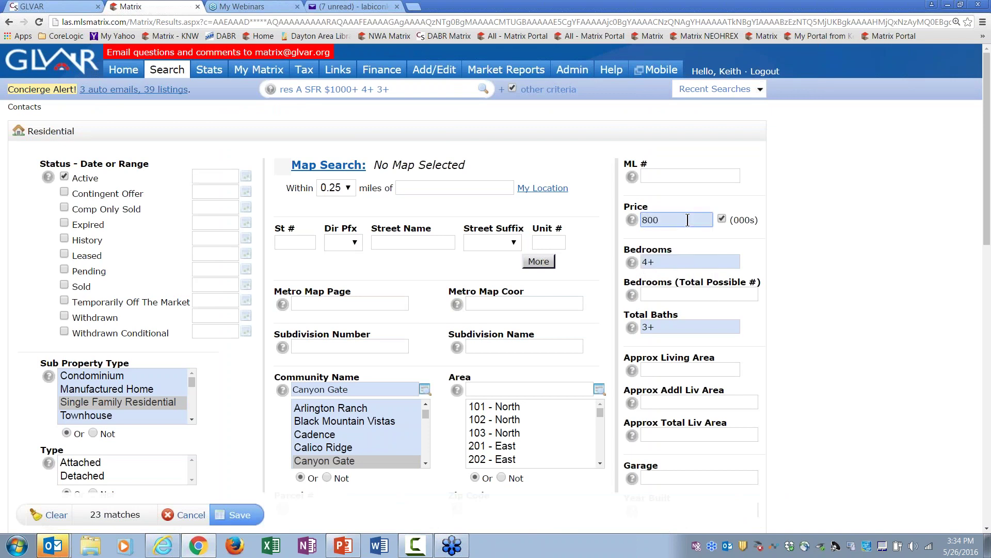
text(-1100)
click(680, 246)
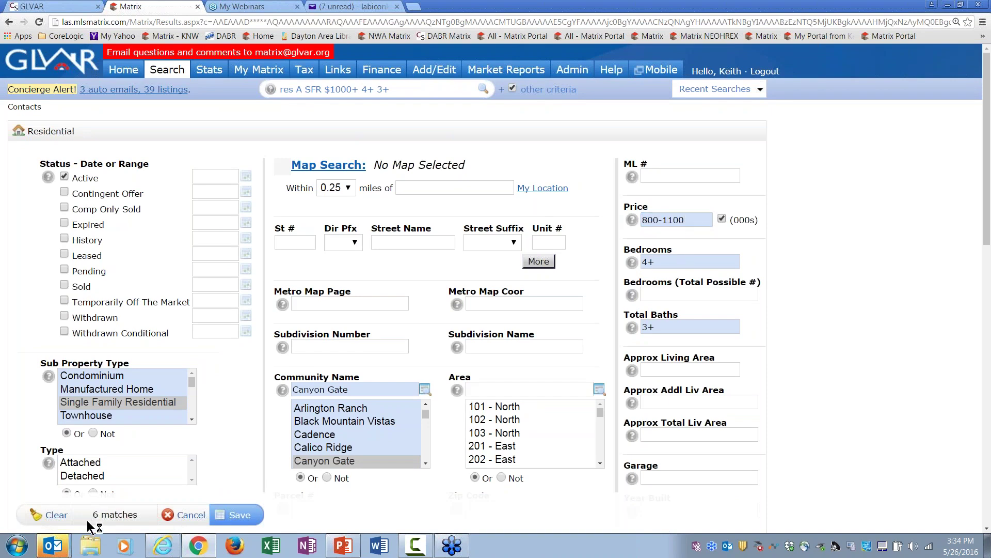
drag(988, 219, 989, 241)
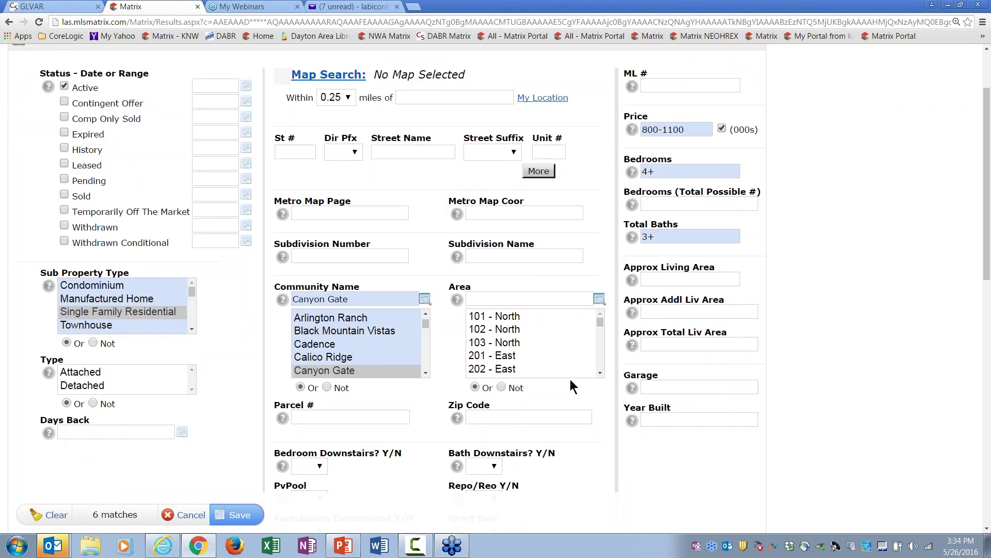
click(239, 516)
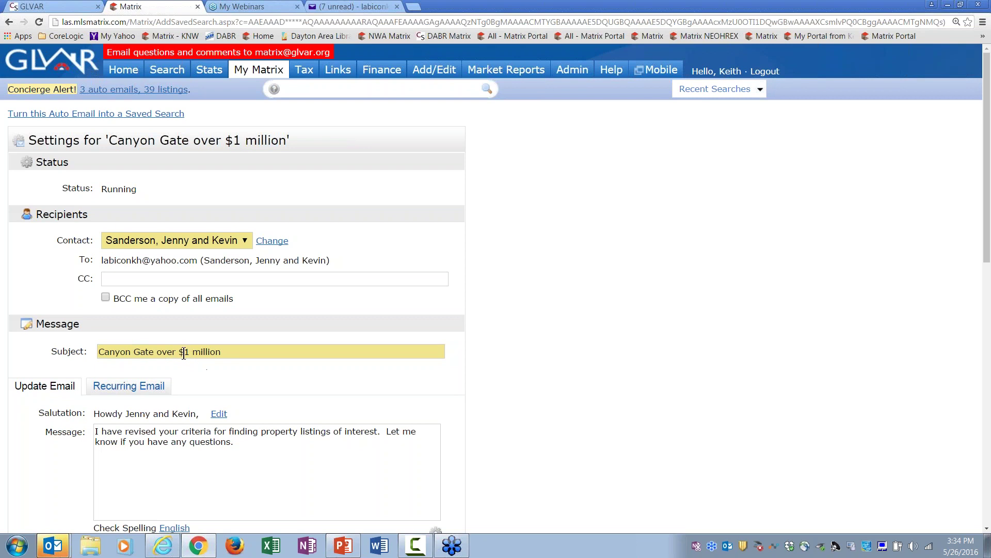
Step: Change the subject to 'Canyon Gate between $800 and $1.1 million'
click(224, 351)
key(BackSpace)
key(BackSpace)
key(BackSpace)
key(BackSpace)
key(BackSpace)
key(BackSpace)
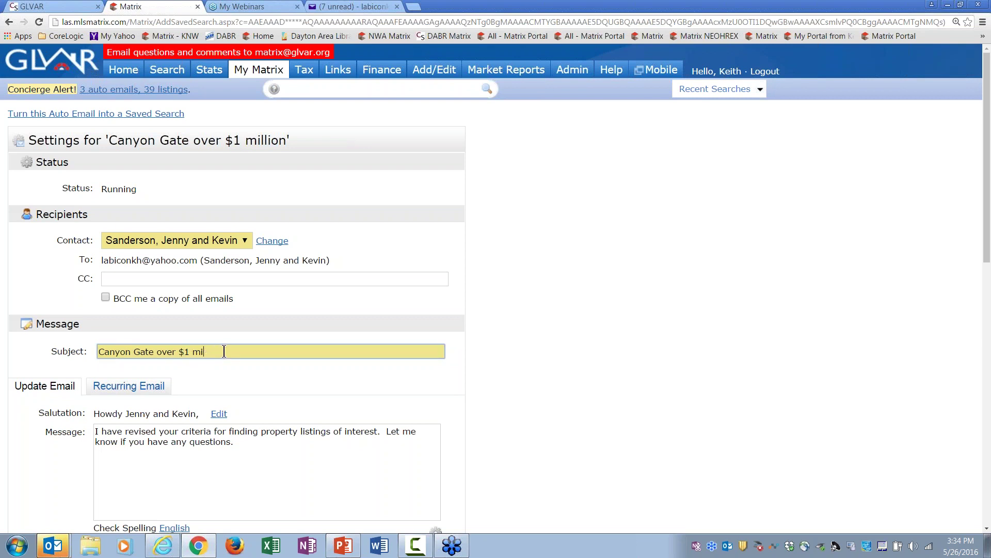
key(BackSpace)
key(BackSpace)
key(BackSpace)
key(BackSpace)
key(BackSpace)
key(BackSpace)
key(BackSpace)
key(BackSpace)
key(BackSpace)
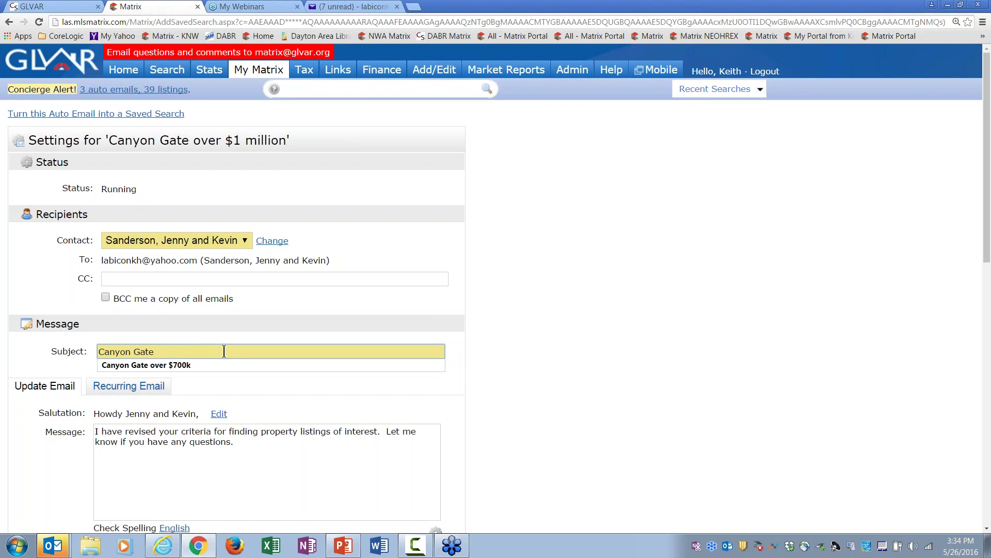
text(bew)
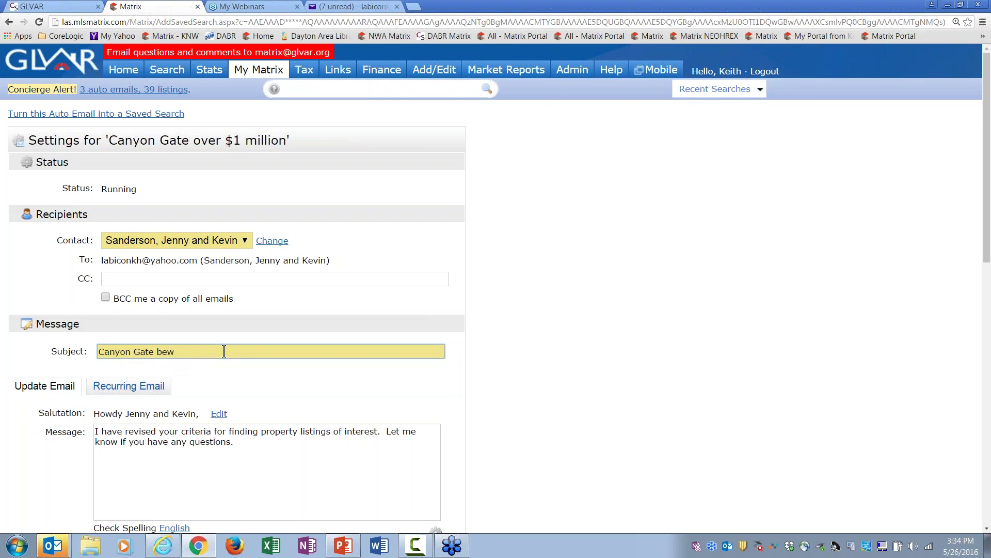
key(BackSpace)
text(tween)
text($800 and $1.1 million)
Step: Replace the message with 'i changed your price on this search to between $800 and $1.1 million...'
click(234, 462)
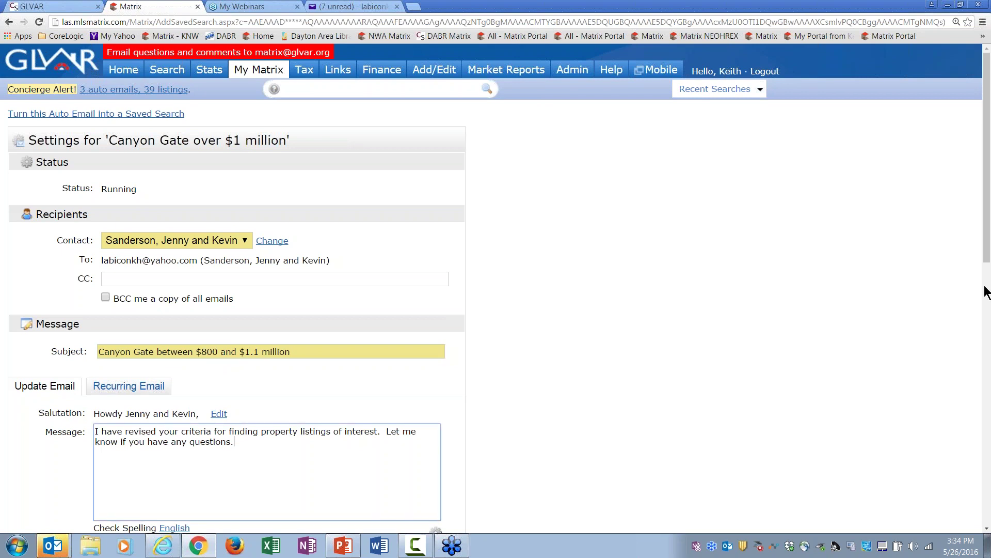
drag(984, 261, 989, 312)
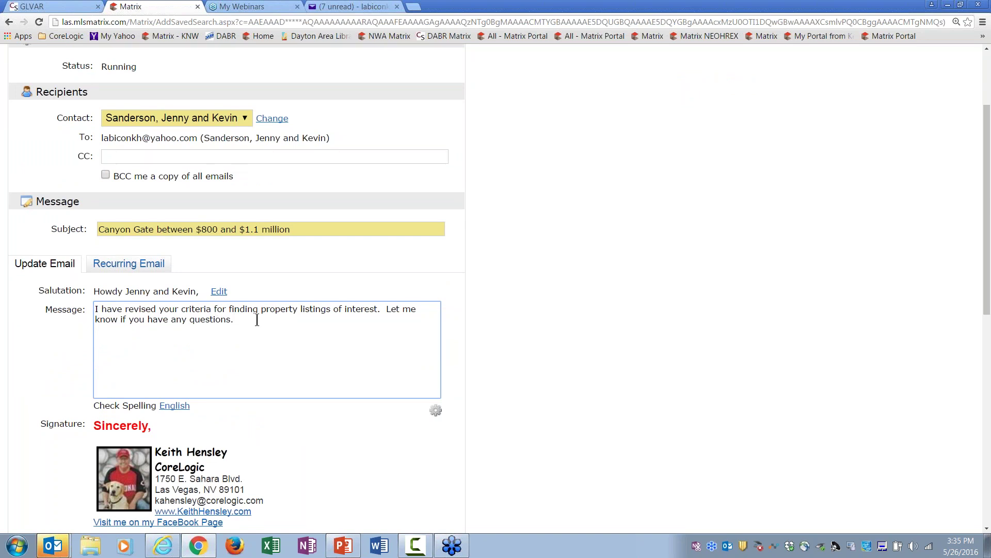
drag(233, 320, 94, 310)
key(BackSpace)
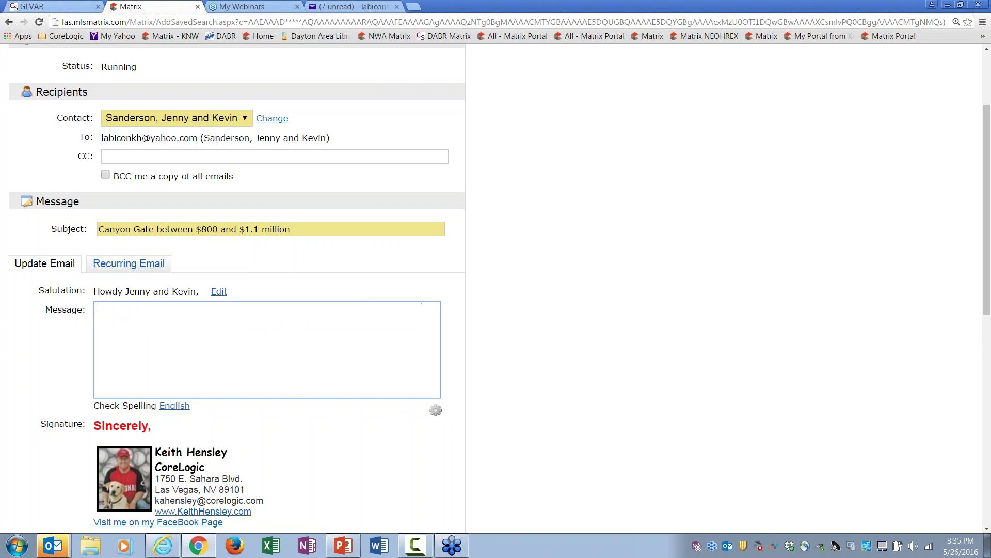
text(i changed your )
text(price on this )
text(search to)
text( bet)
key(BackSpace)
text(tween )
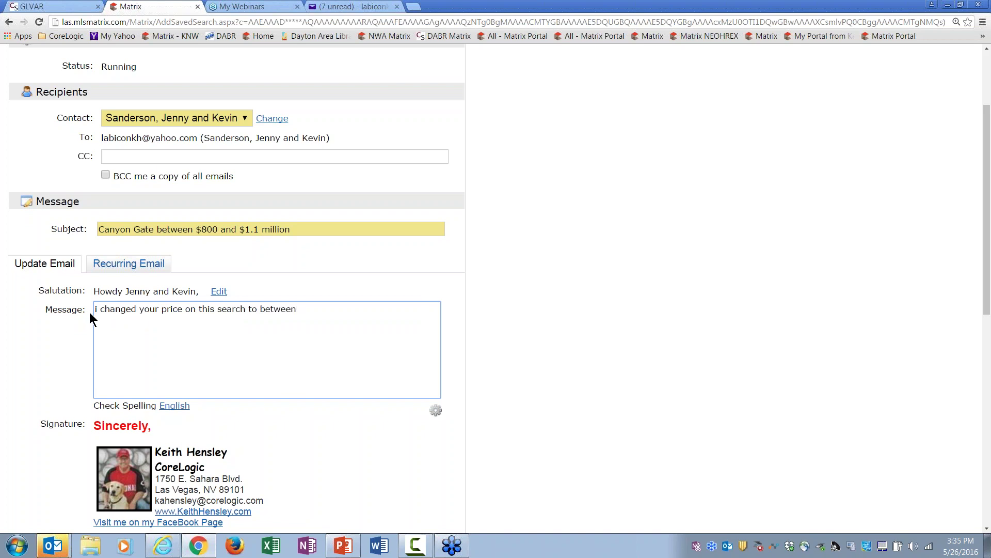
text($800 and $11)
key(BackSpace)
text(.1)
text( mi)
key(BackSpace)
text(llion...)
Step: Save the auto email, then collapse its details and the auto emails list
scroll(975, 251, down, 3)
scroll(987, 401, down, 7)
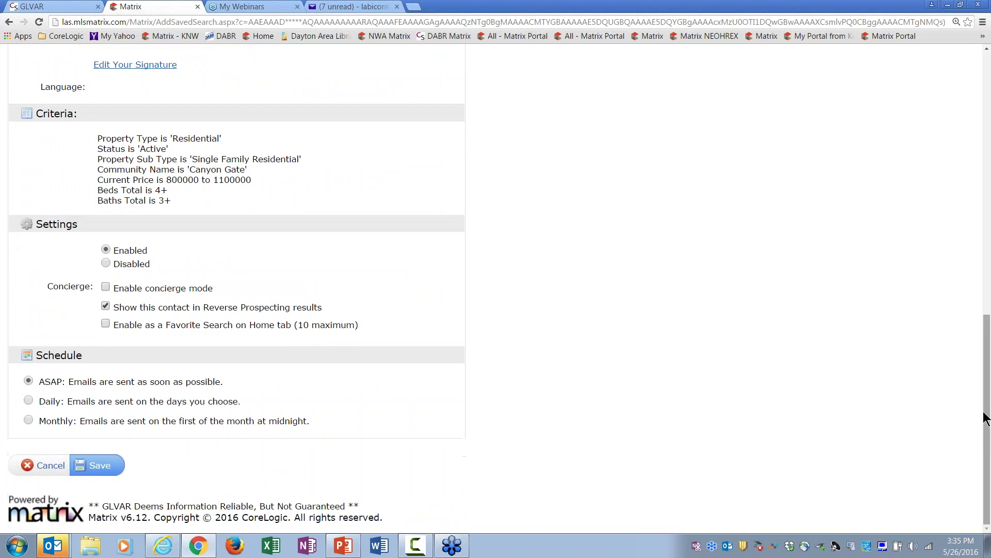
click(116, 465)
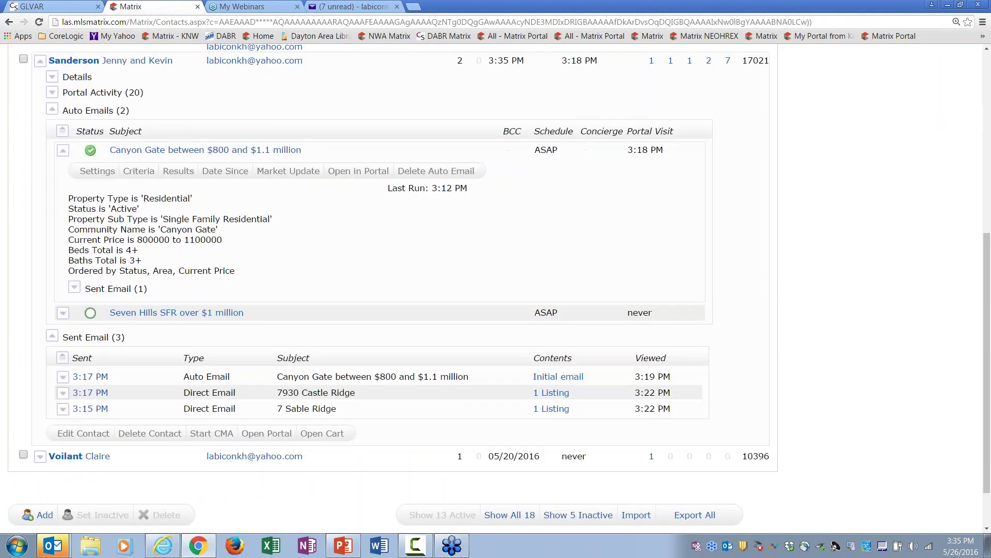
click(177, 151)
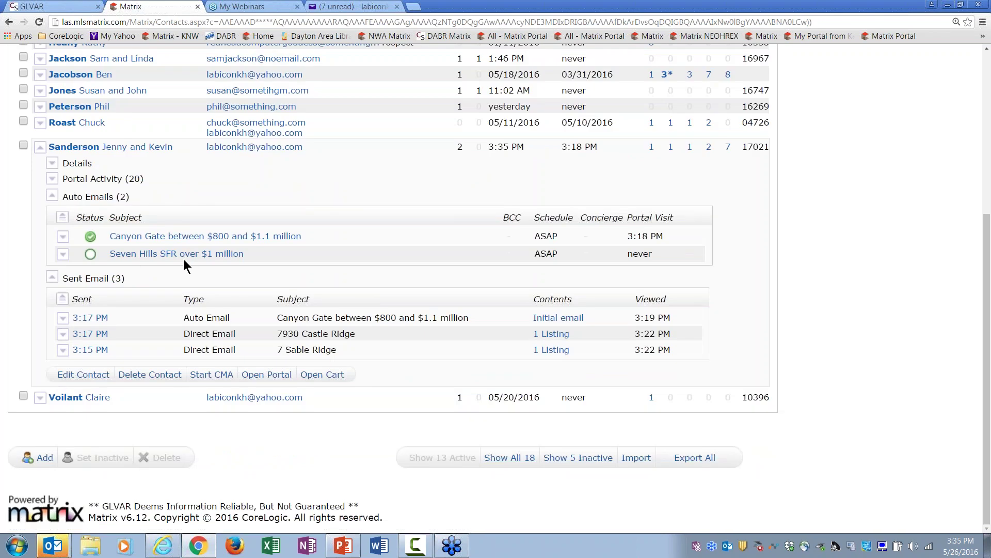
click(101, 201)
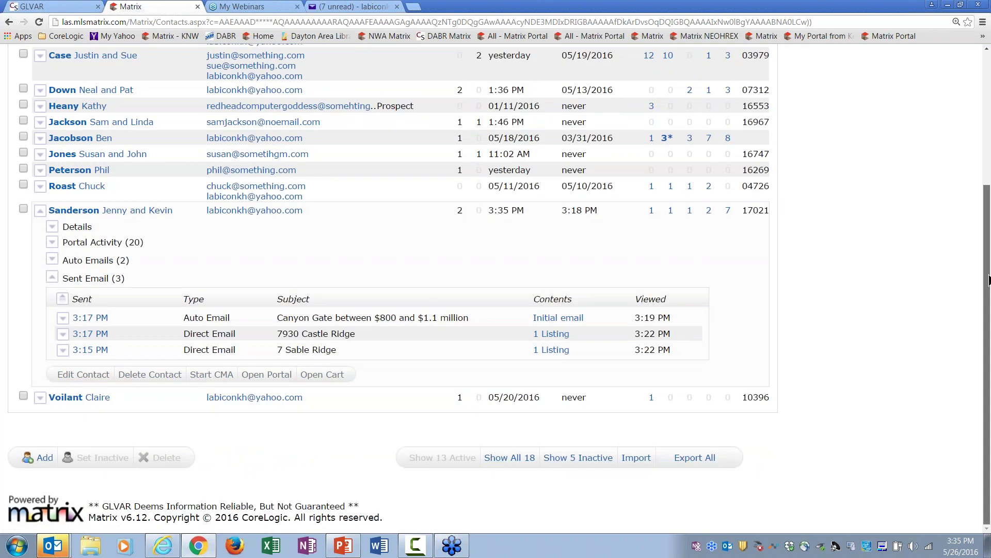
drag(985, 271, 971, 111)
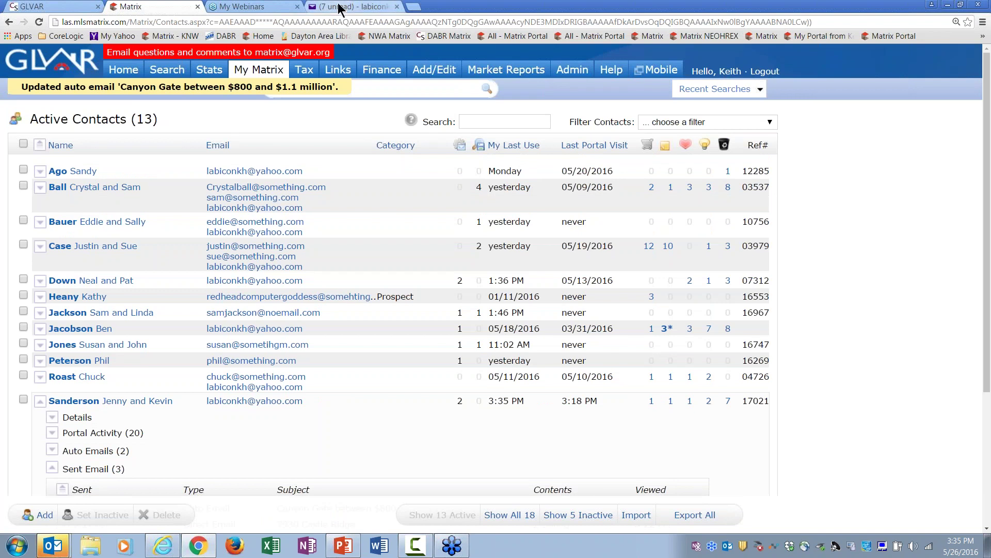
click(341, 6)
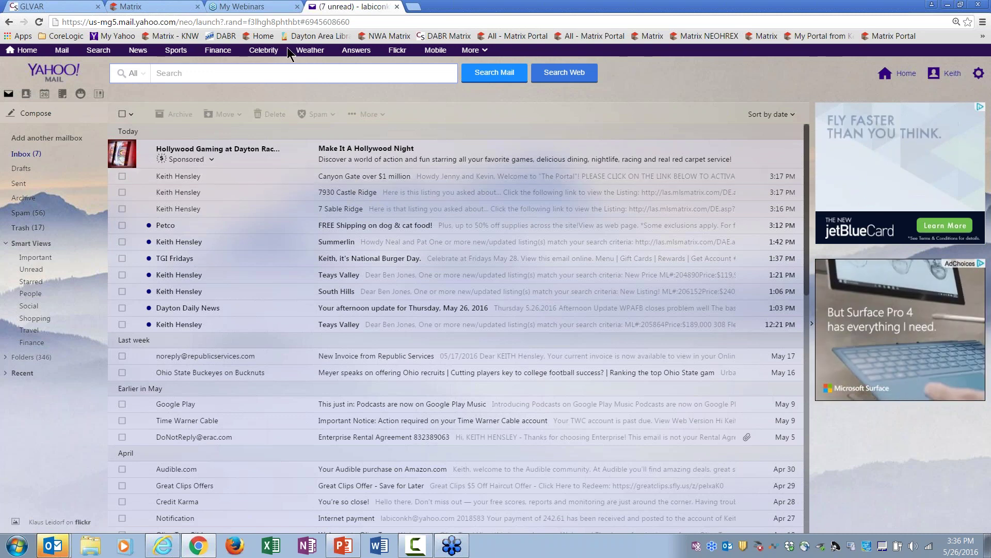
click(162, 11)
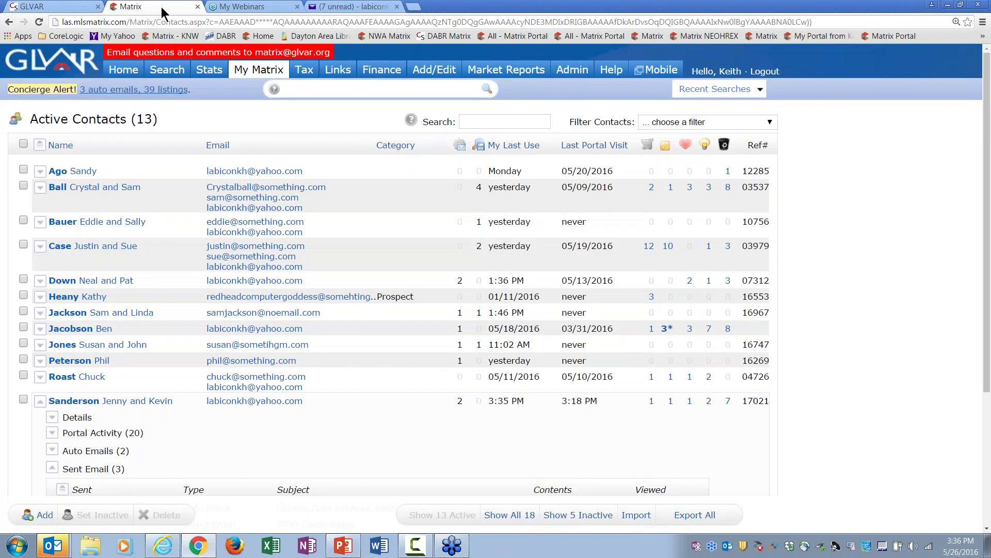
Step: Start a Residential search including Pending and Sold, for detached Single Family homes in Anthem
click(95, 402)
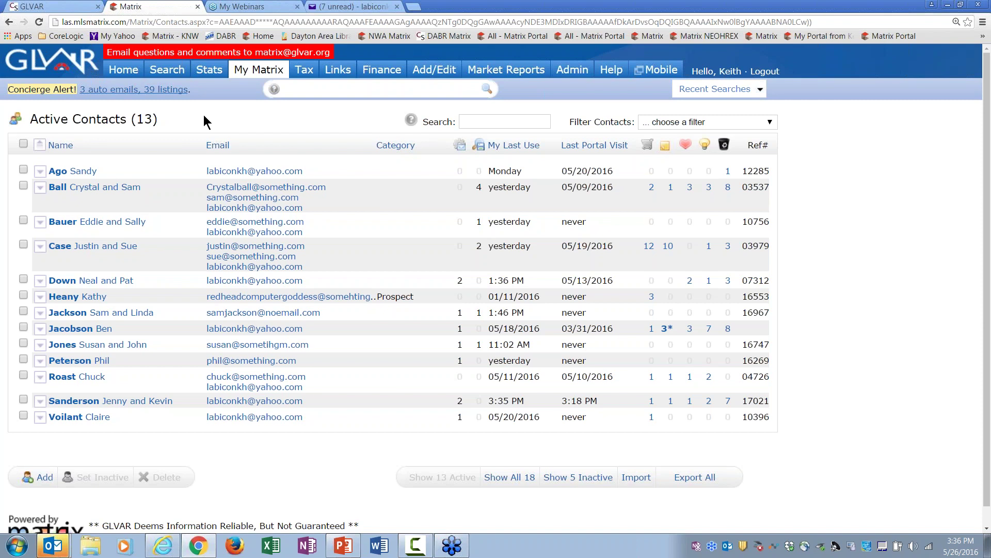
click(168, 71)
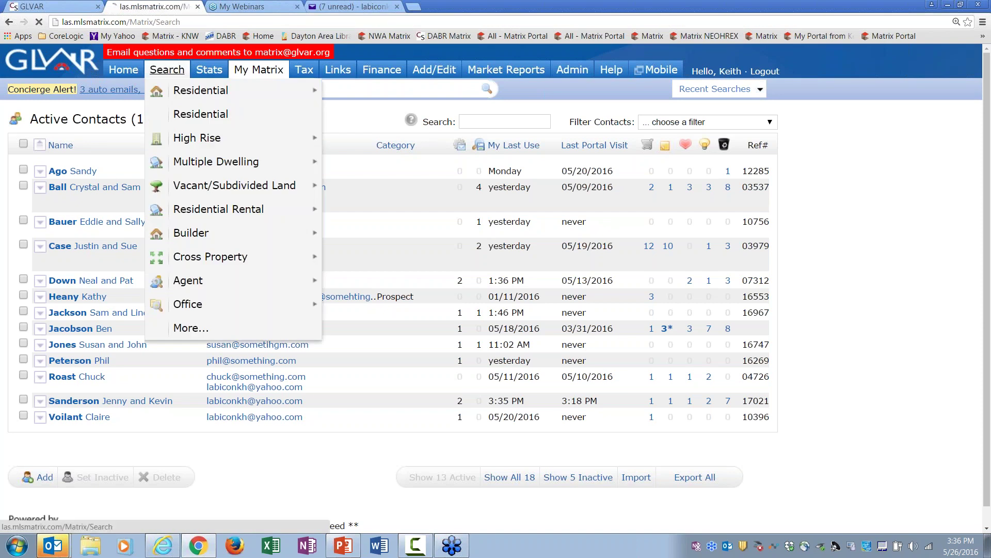
click(31, 141)
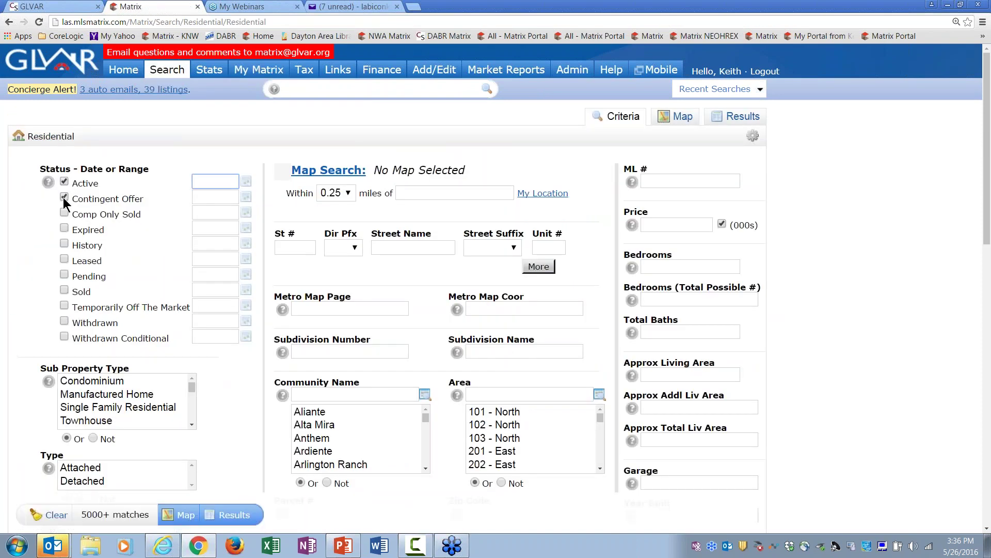
click(64, 275)
click(64, 290)
click(109, 413)
click(94, 483)
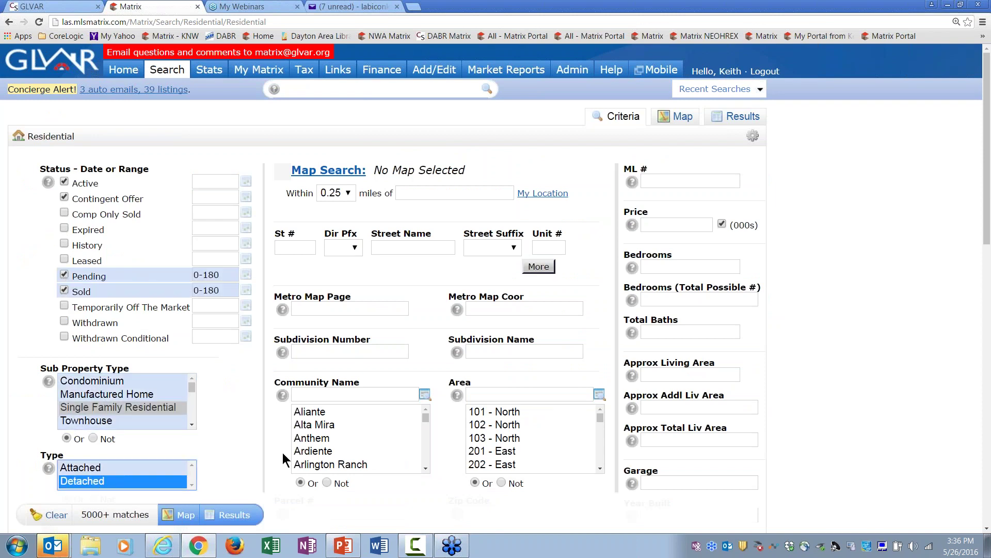
click(317, 442)
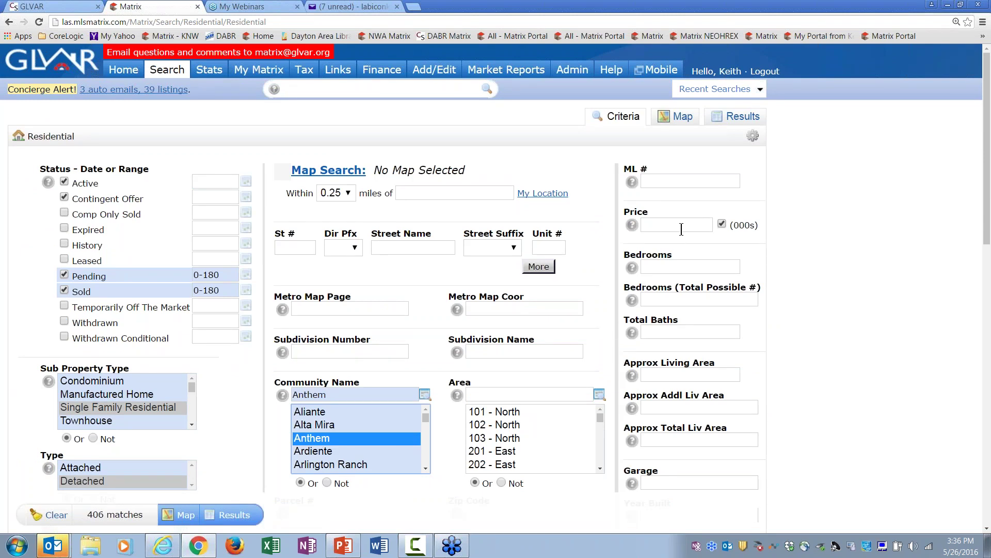
Step: Set 4 bedrooms, 3 total baths and 2500+ approximate living area
click(678, 267)
text(4)
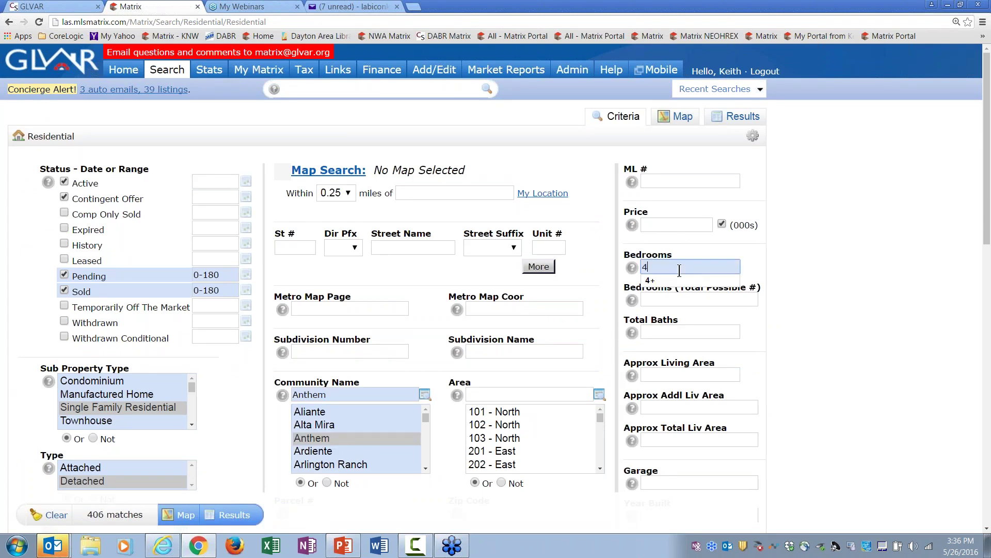
click(675, 331)
text(3)
click(779, 421)
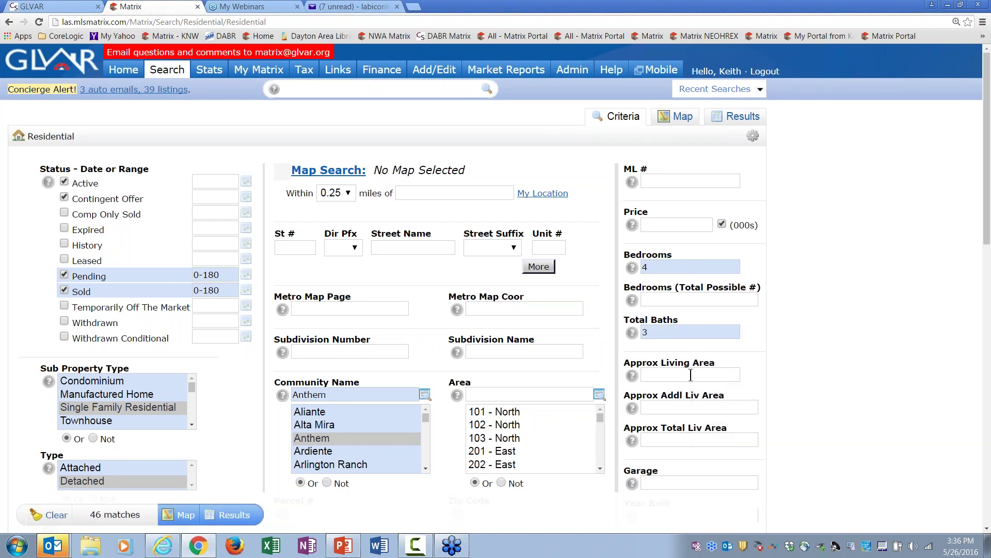
click(691, 375)
text(3000)
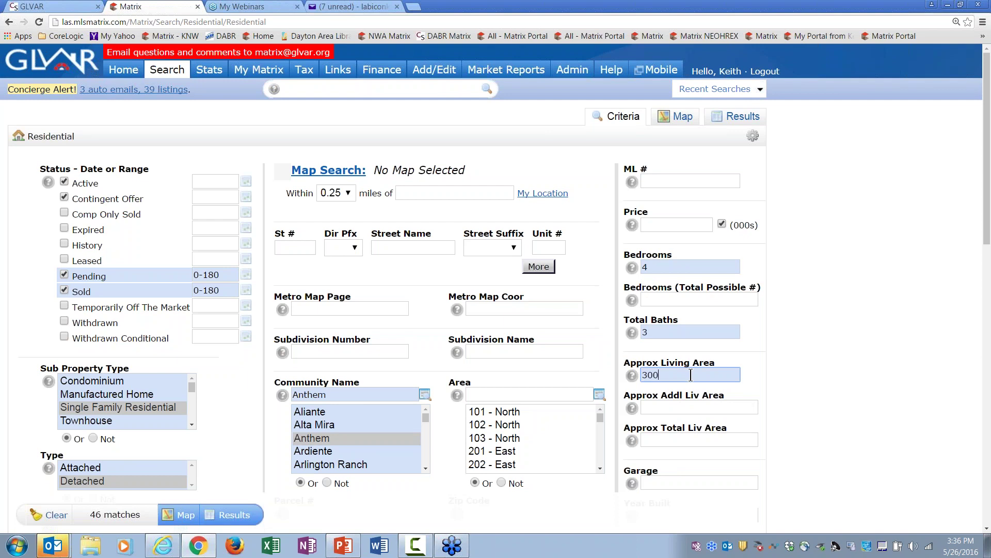
text(+)
key(BackSpace)
key(BackSpace)
key(BackSpace)
key(BackSpace)
key(BackSpace)
text(2000+)
key(BackSpace)
key(BackSpace)
key(BackSpace)
key(BackSpace)
key(BackSpace)
text(2500+)
click(232, 515)
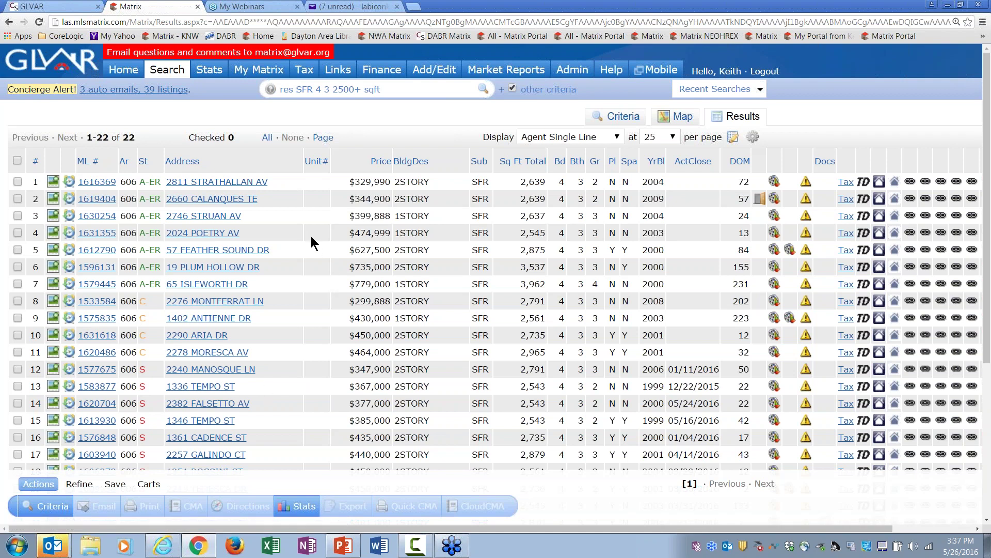
click(18, 199)
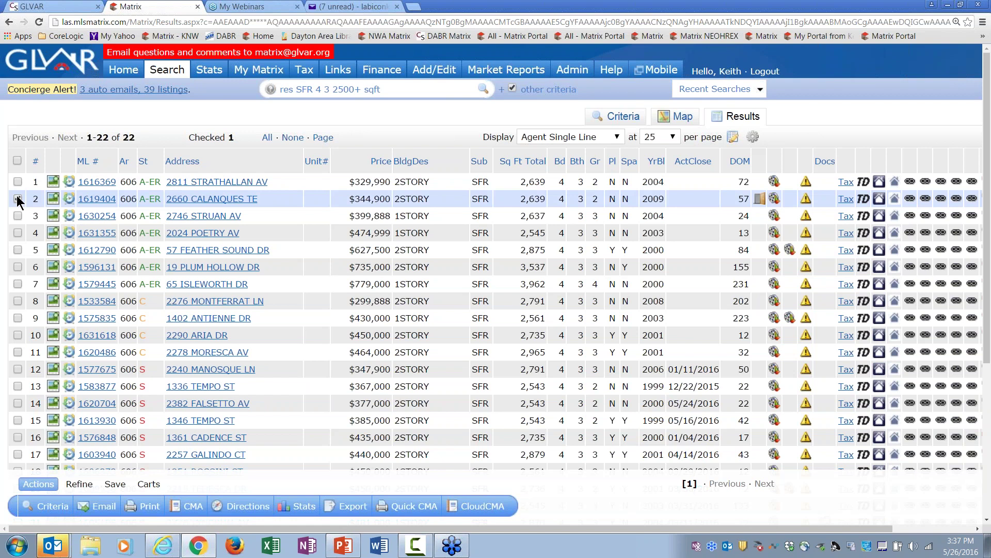
click(17, 216)
click(17, 233)
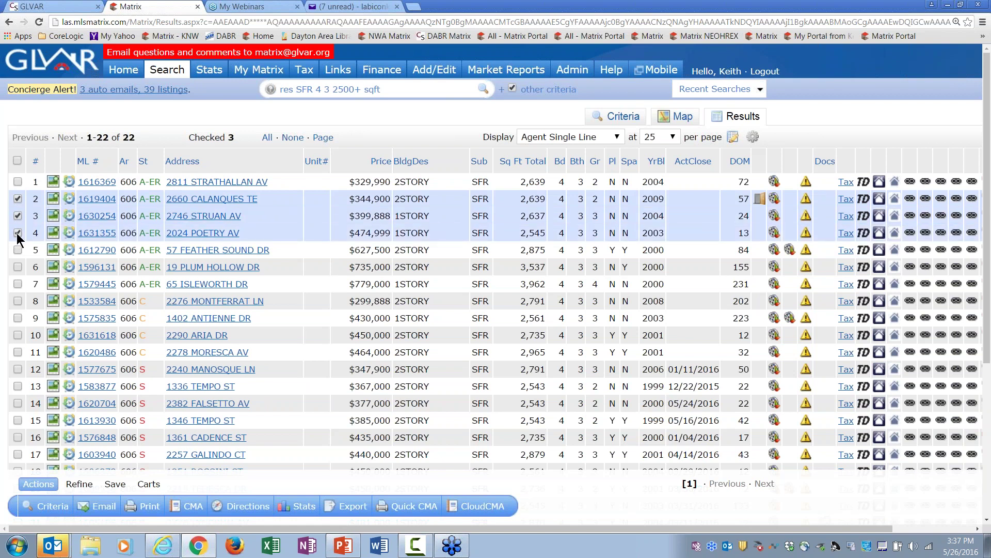
click(17, 387)
click(18, 404)
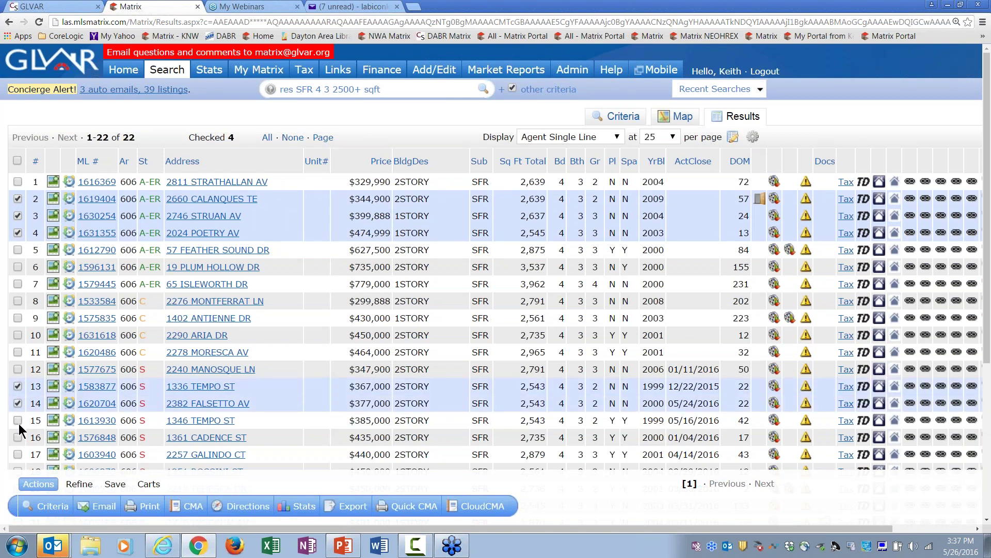
click(17, 421)
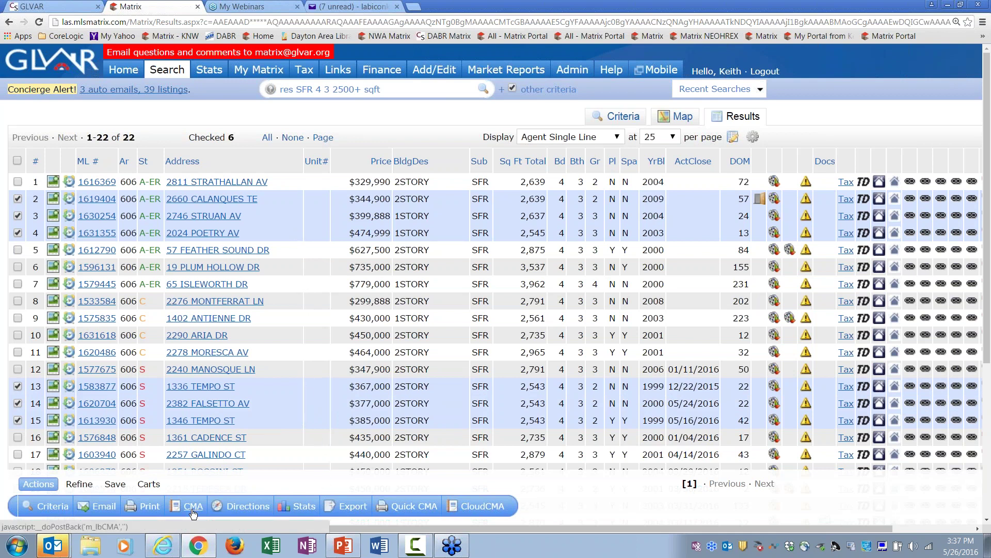
click(410, 512)
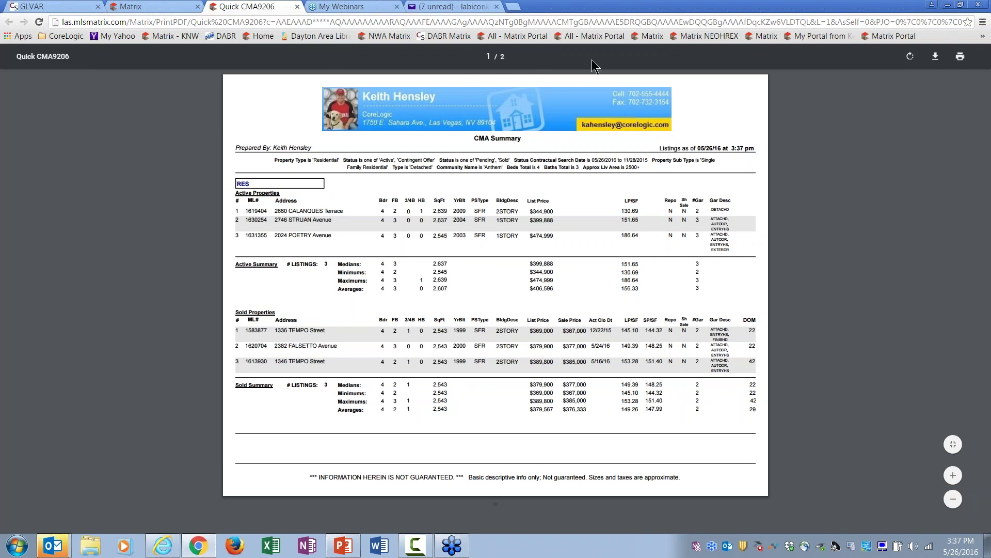
click(297, 7)
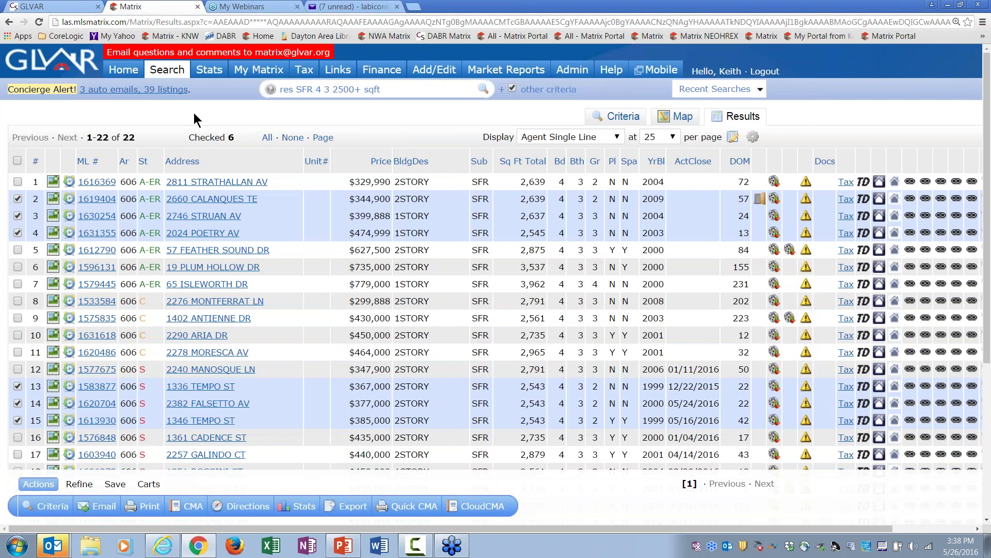
Step: Start an email of the six checked listings with subject 'Comps for your house'
click(105, 509)
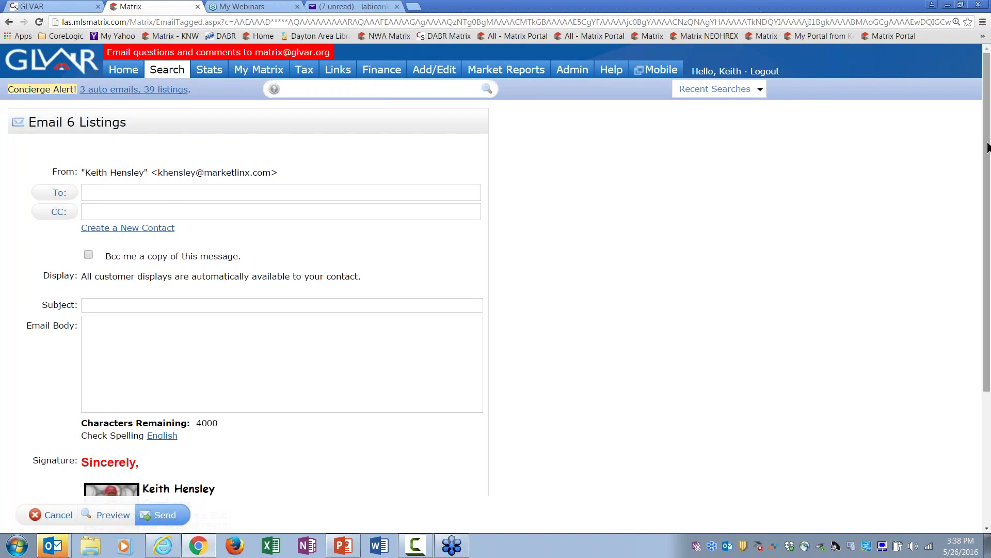
scroll(984, 150, down, 2)
scroll(985, 150, down, 2)
scroll(978, 170, up, 4)
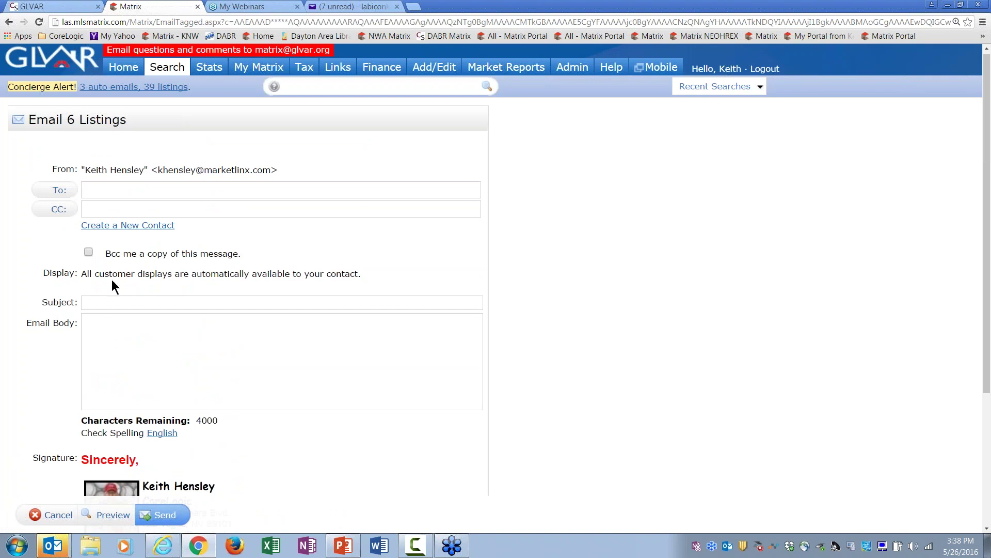
click(94, 195)
click(132, 305)
text(C)
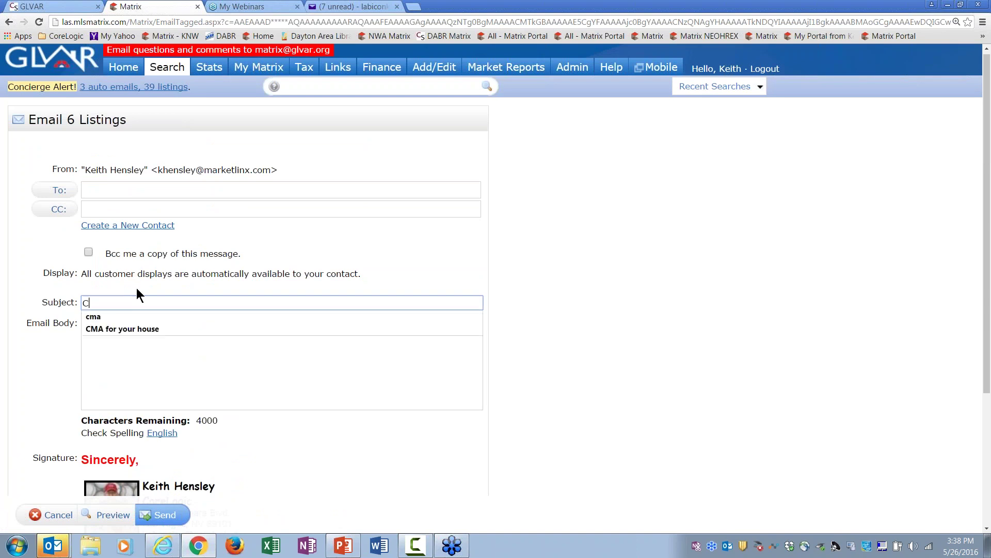
text(O)
key(BackSpace)
text(omps for you)
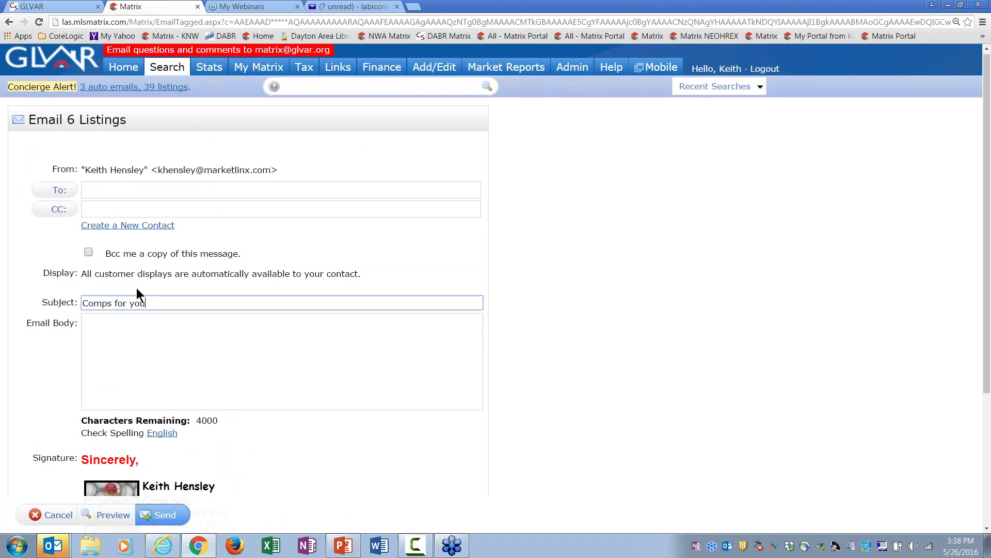
text(r house)
Step: Write the email body saying there are 3 active and 3 sold listings
key(Tab)
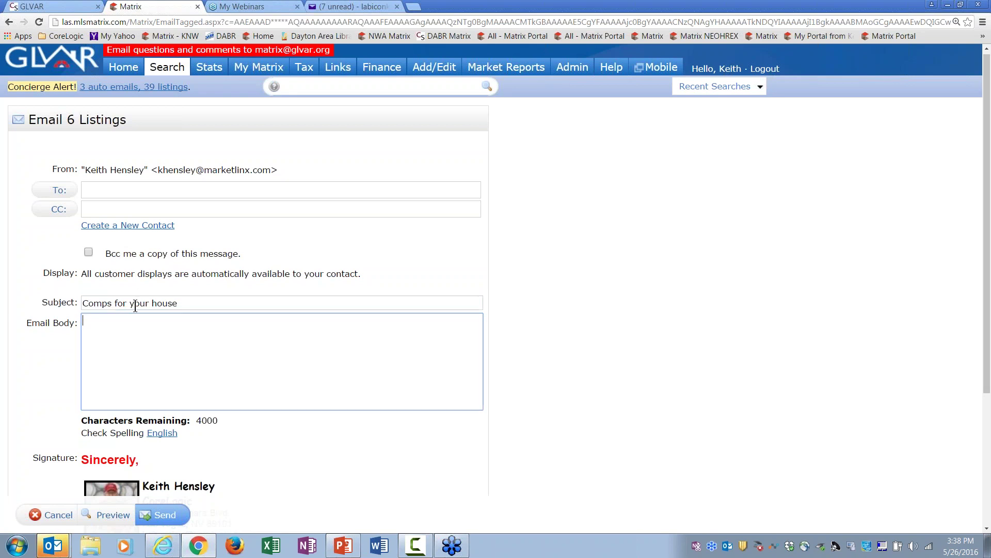
text(hell)
key(BackSpace)
key(BackSpace)
key(BackSpace)
text(ere)
key(BackSpace)
key(BackSpace)
text(re are 3 activings and)
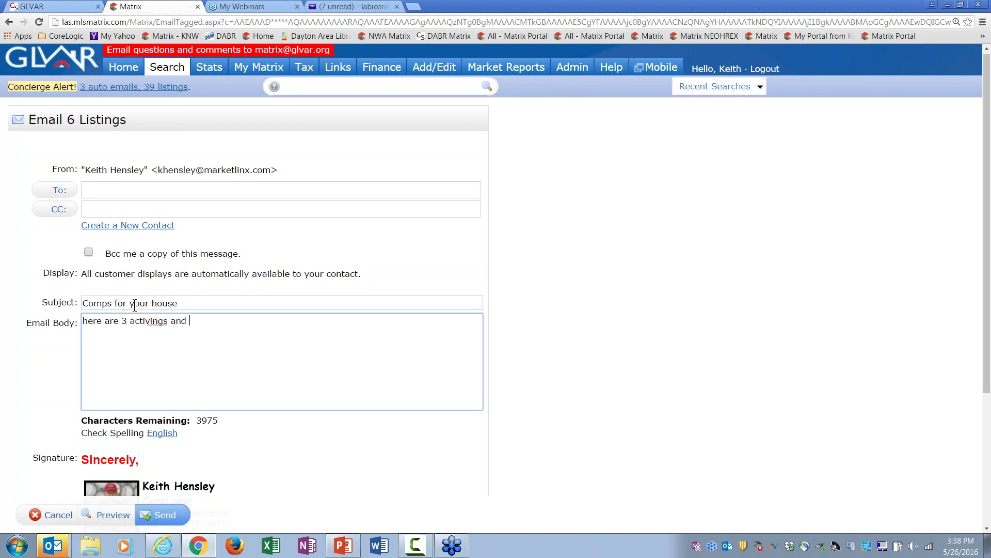
text( 3 sold lisitns)
Step: Cancel the email and select Quick CMA as the format on the Print 6 Listings page
click(61, 517)
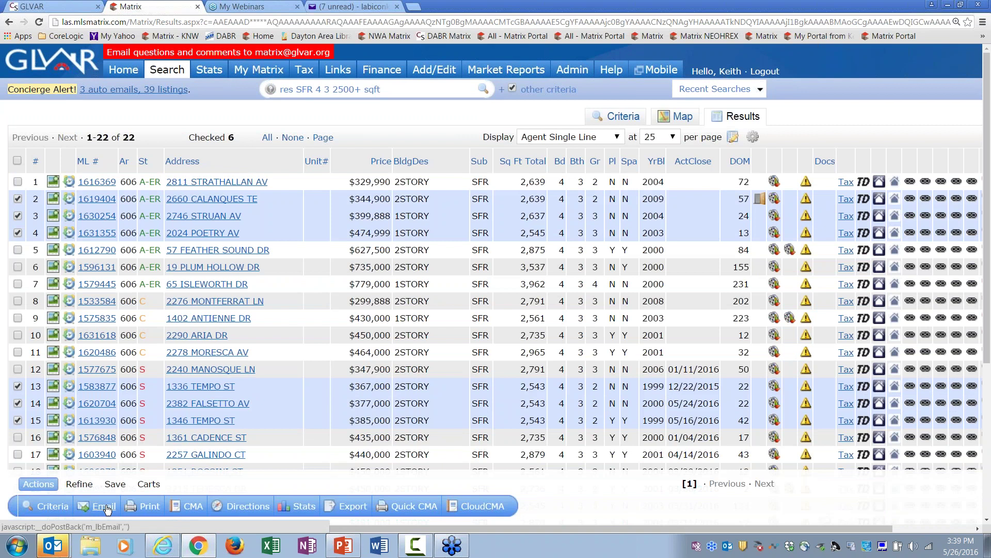
click(149, 506)
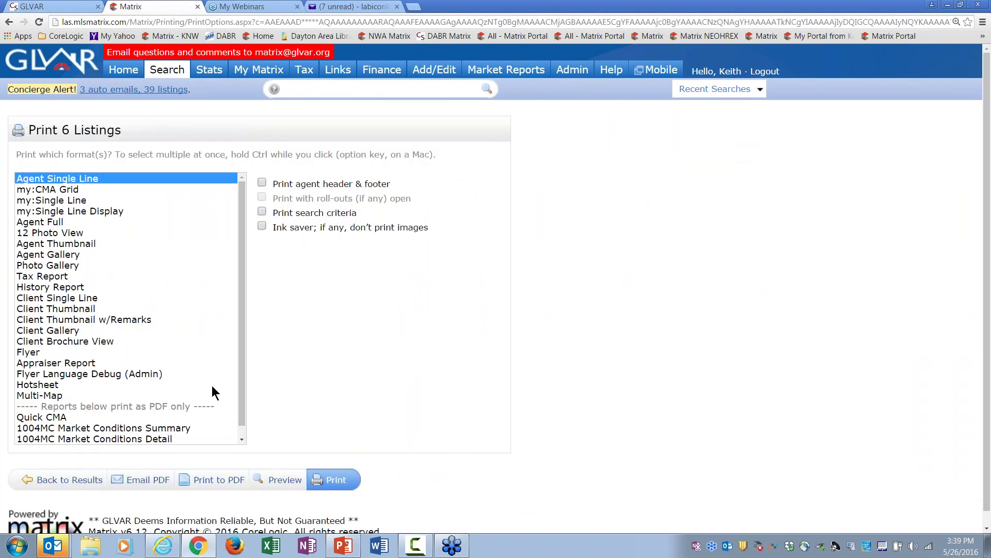
scroll(239, 338, down, 1)
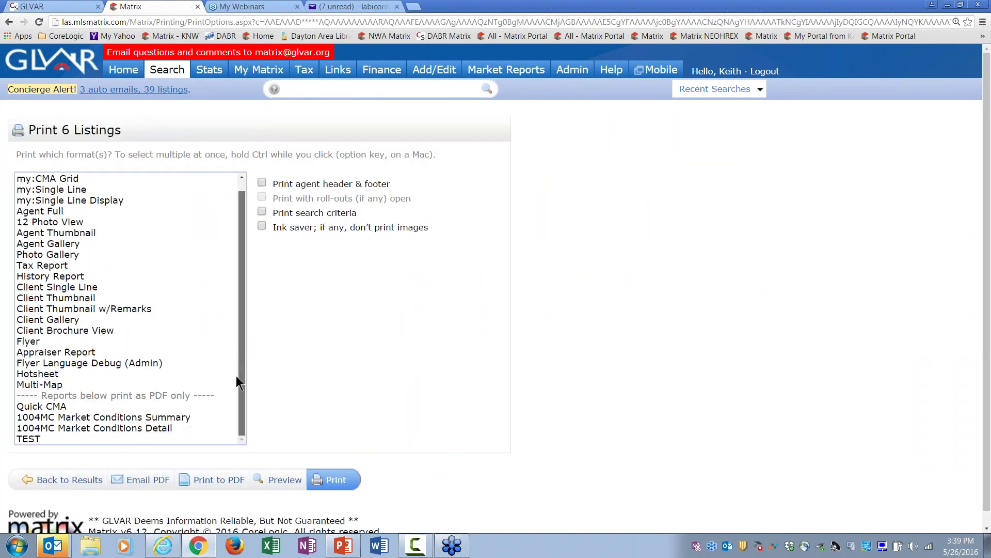
click(53, 406)
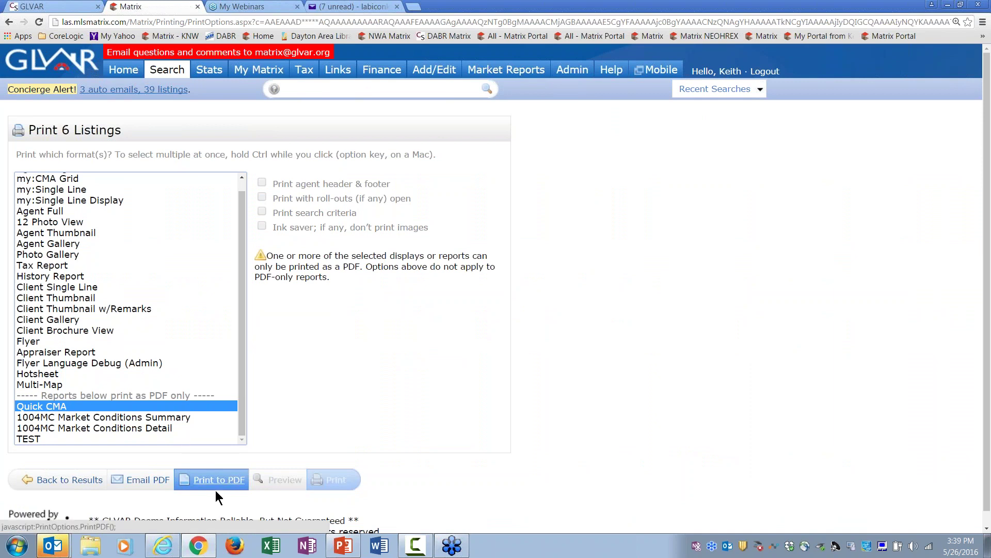
Step: Address the Quick CMA PDF email to the client contact with subject 'Quick CMA of your House'
click(146, 483)
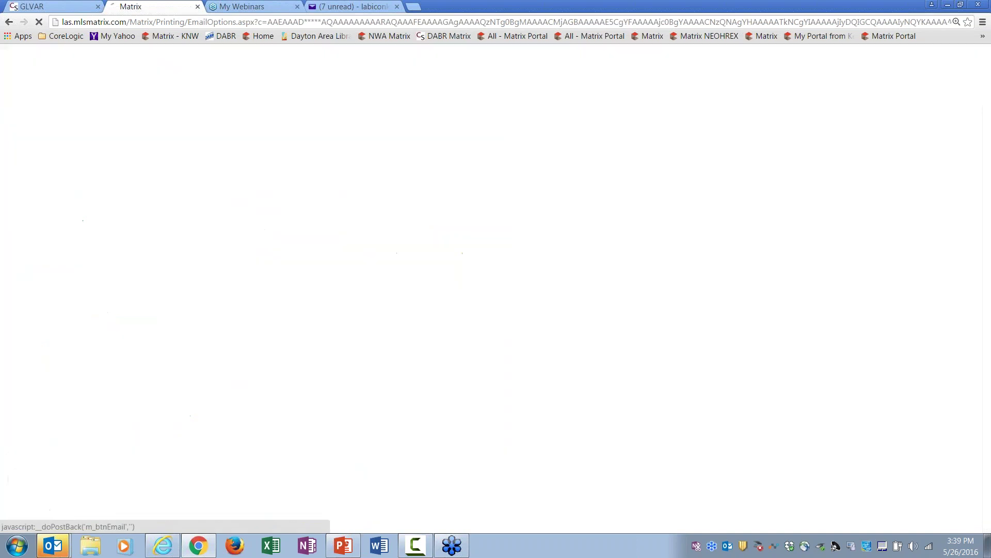
text(j)
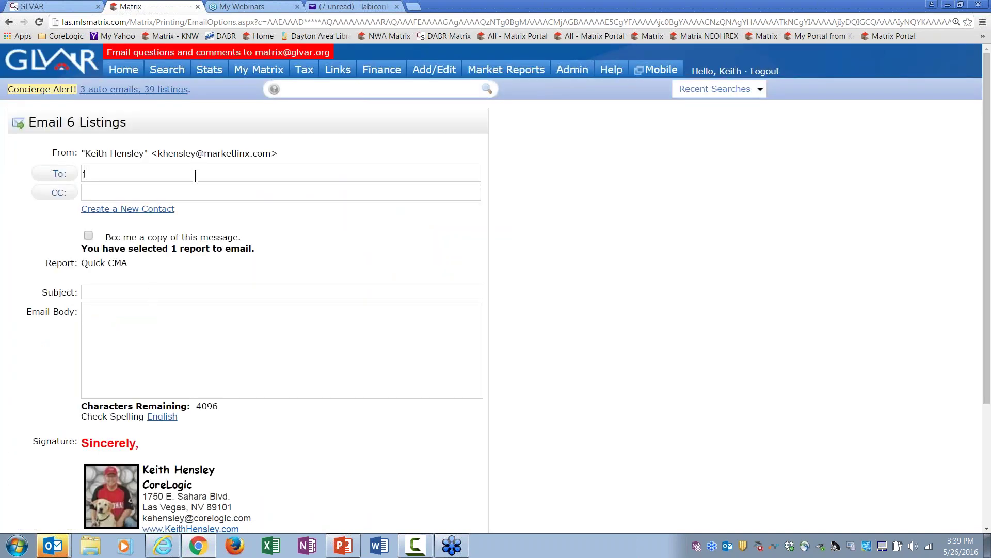
text(en)
click(261, 192)
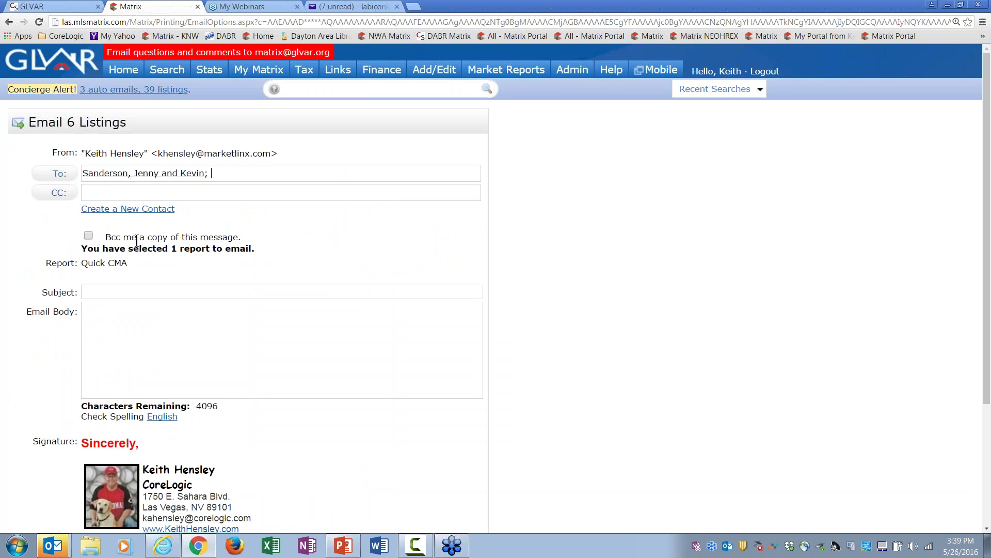
click(119, 290)
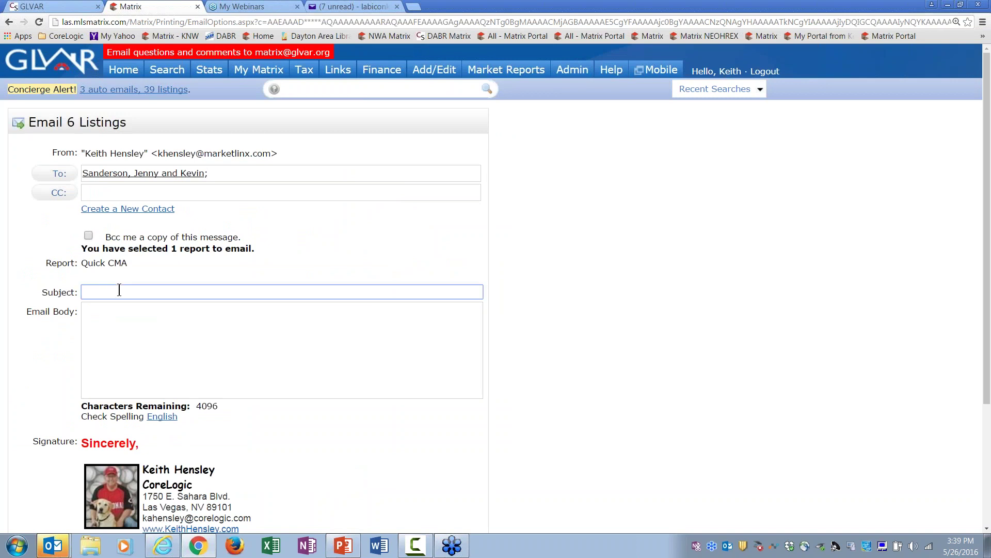
text(Quick CMA of your House)
Step: Write 'Here are 3 active listings and 3 sold listings like your house....', send it, and return to results
key(Tab)
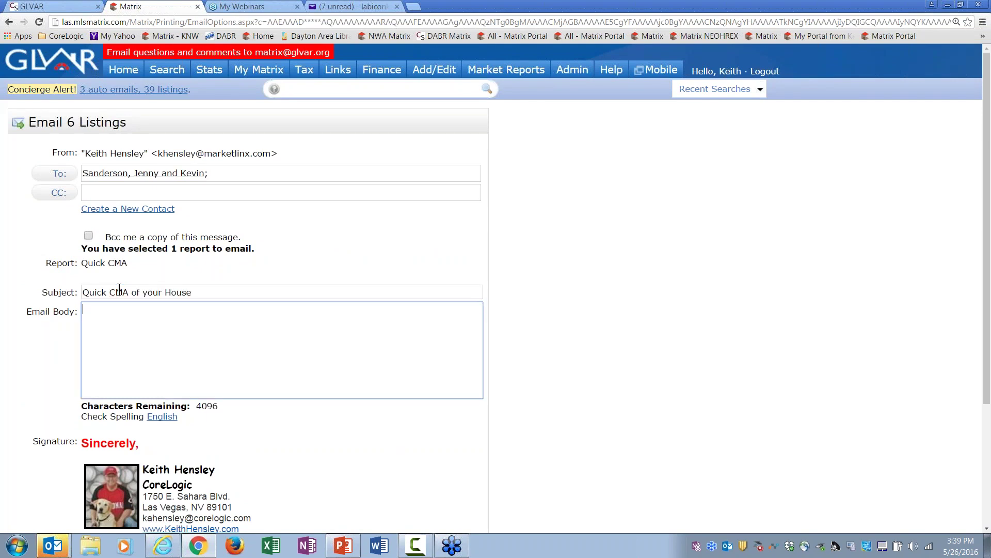
text(Here are 3 active listings and 3 s)
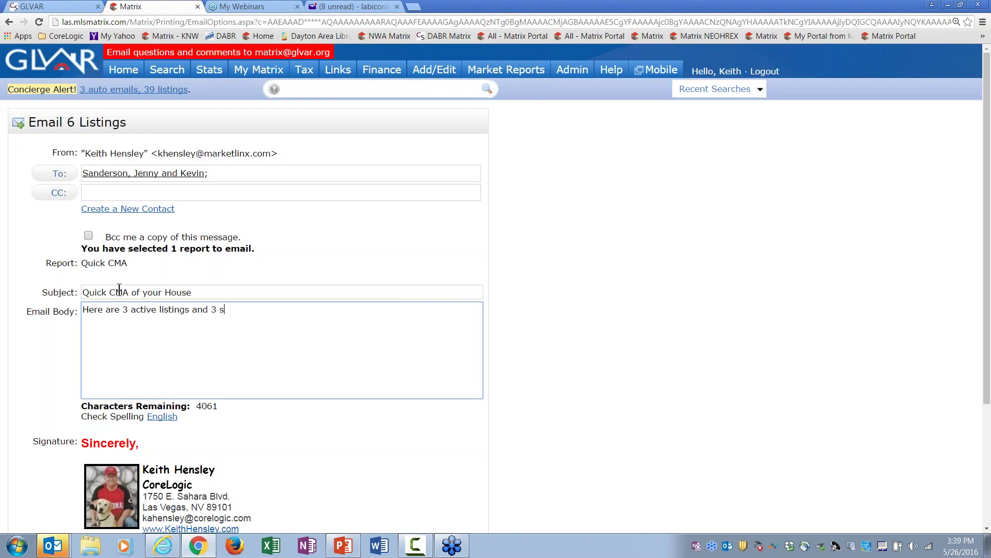
text(old listings like your house....)
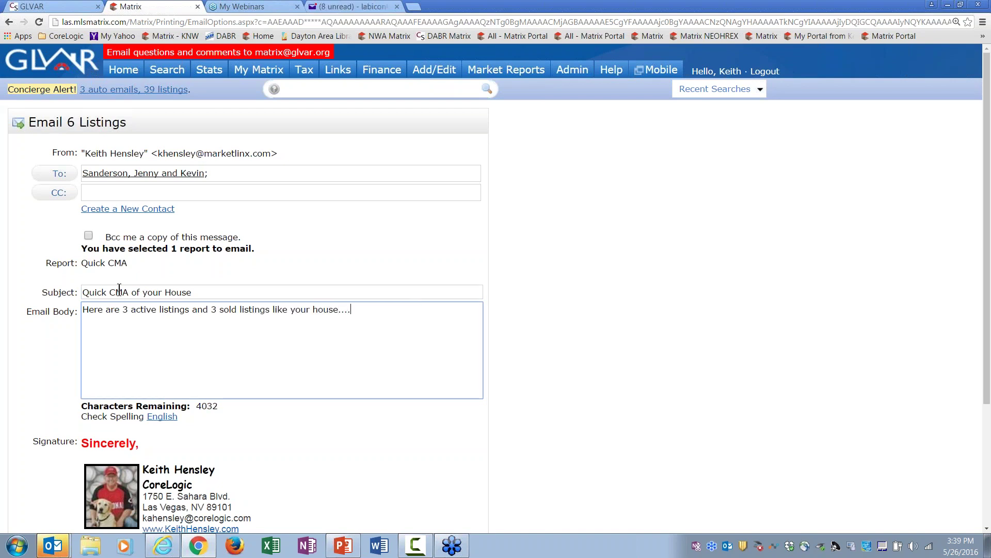
scroll(989, 255, down, 3)
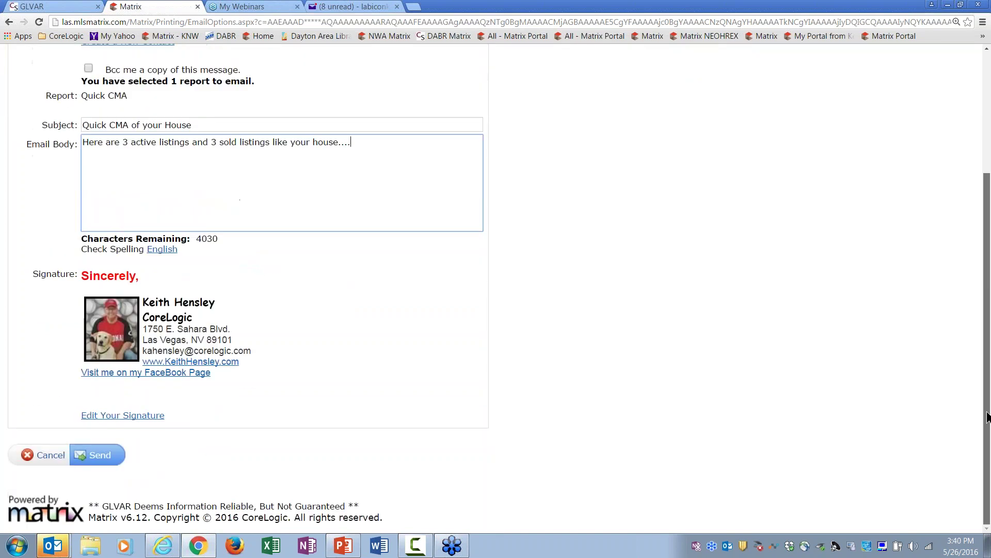
click(99, 456)
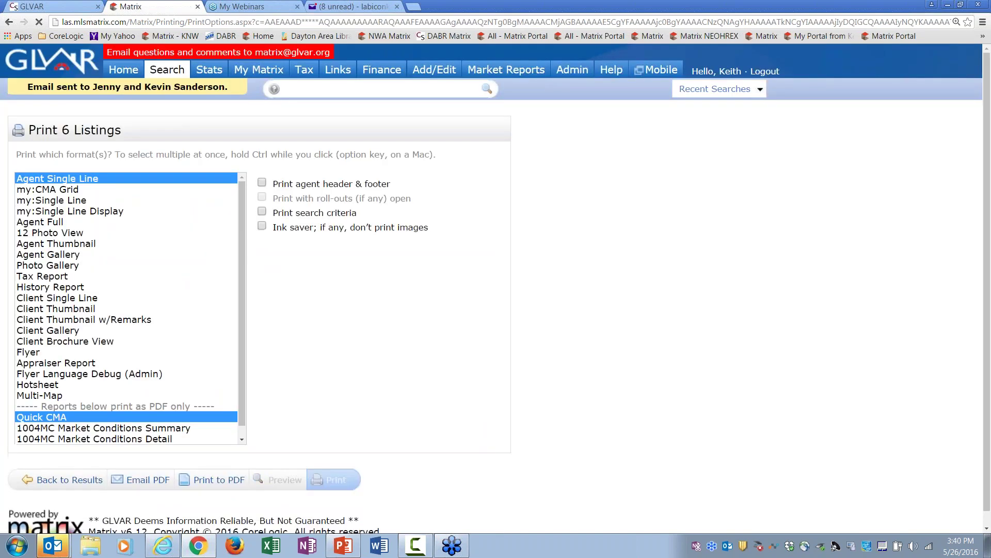
click(79, 480)
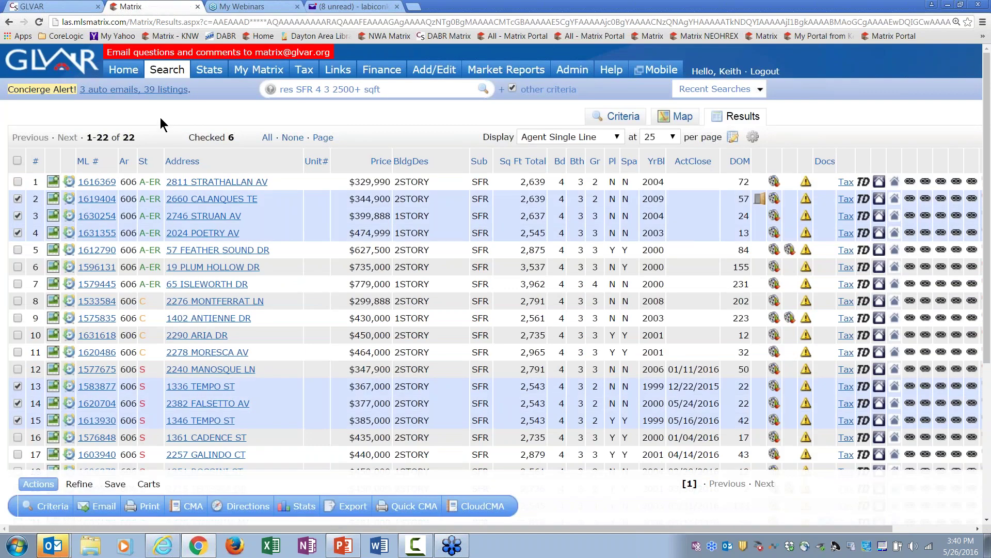
Step: Open the 'Seven Hills SFR over $1 million' email in Yahoo Mail and follow its Portal link
click(351, 7)
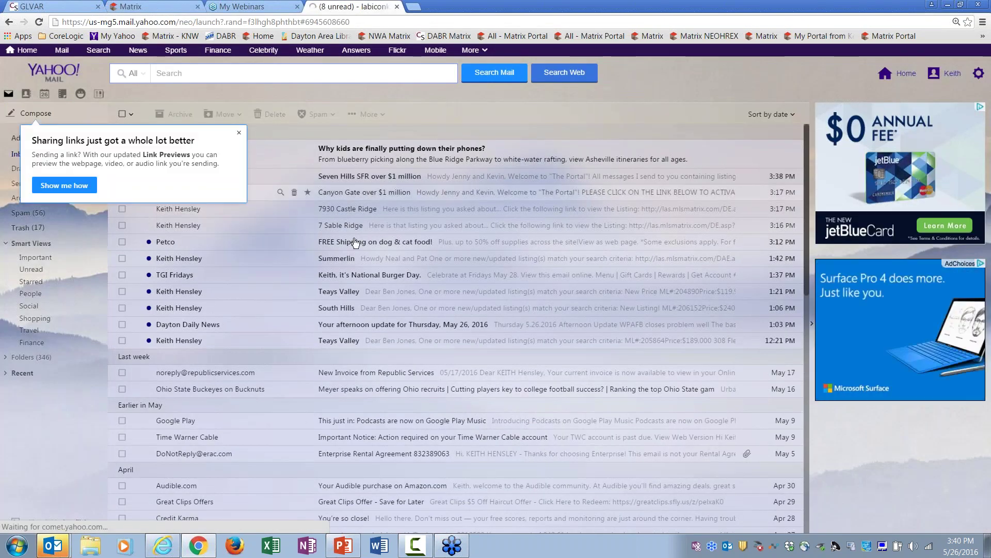
click(371, 179)
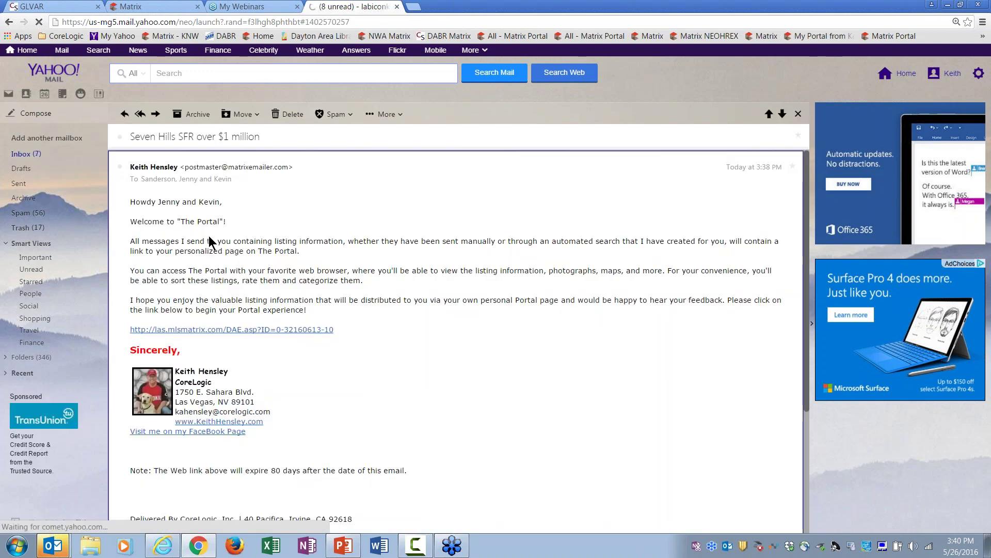
click(272, 330)
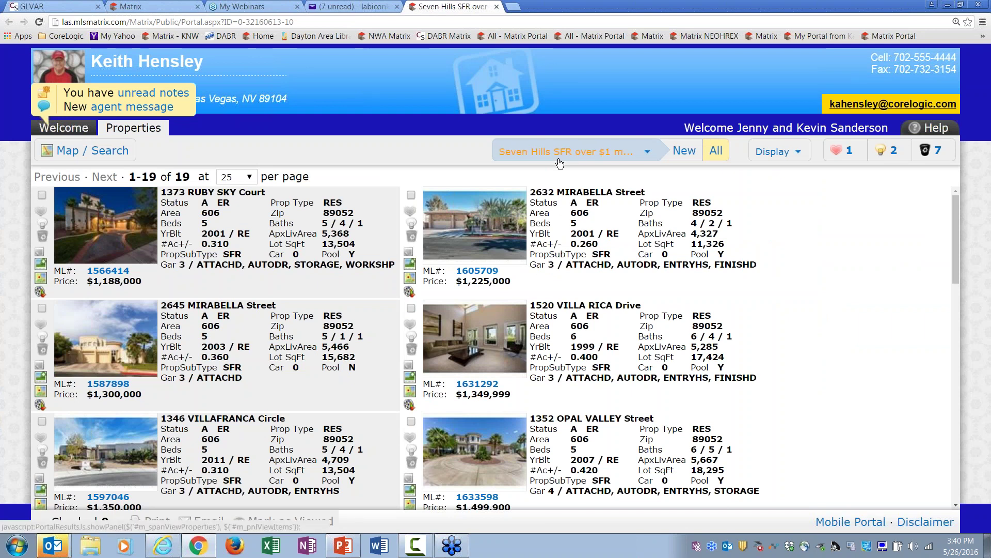
Step: Show the 4 Canyon Gate auto search listings in the Portal, then return to Yahoo Mail
click(560, 152)
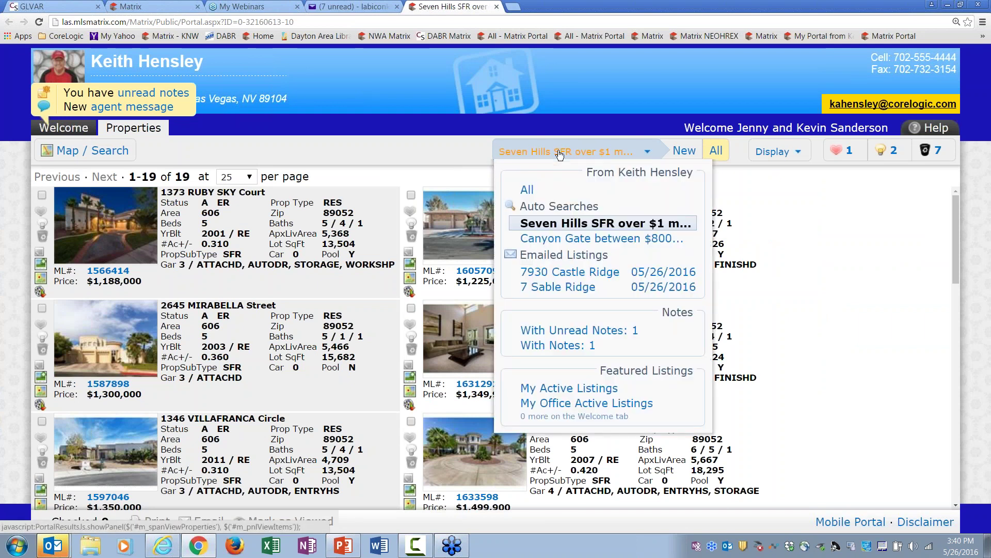
click(560, 238)
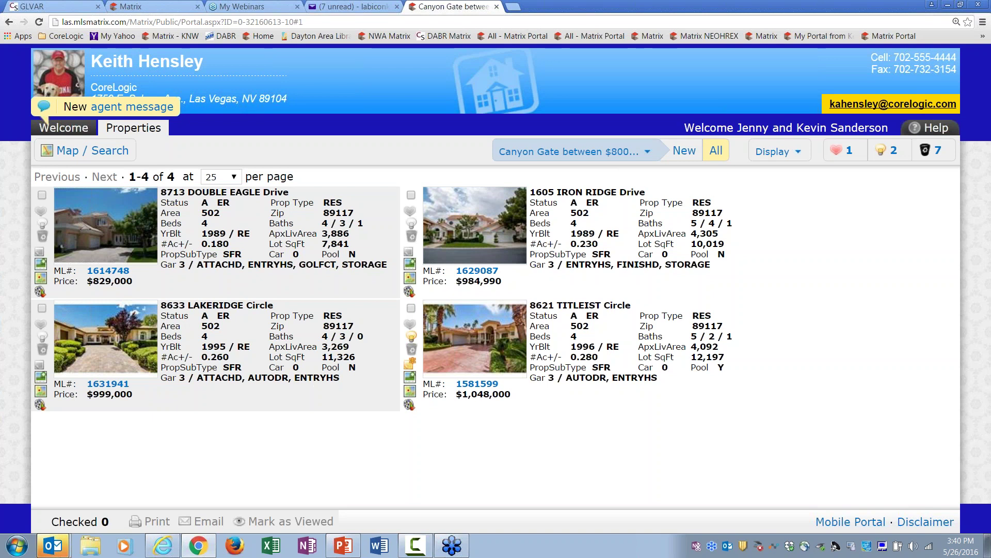
click(610, 152)
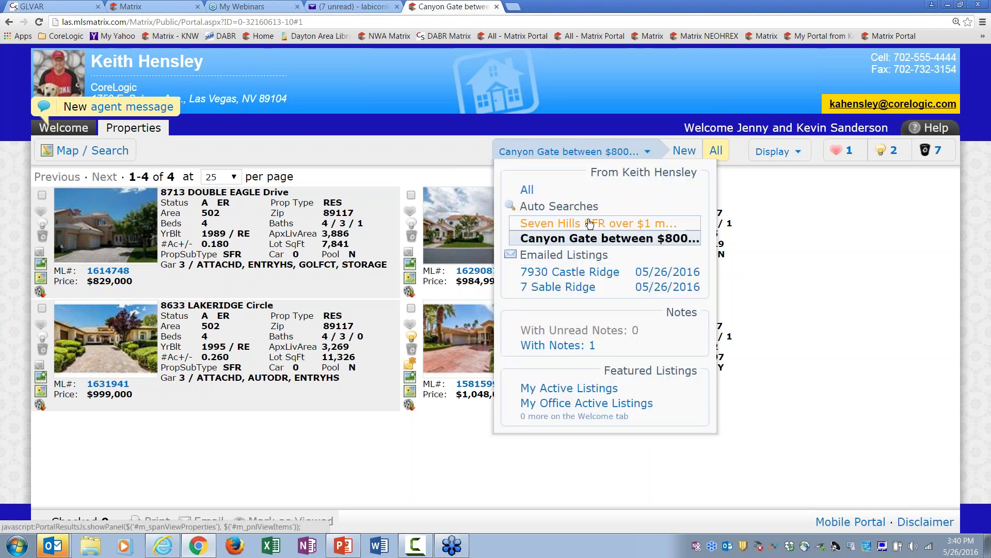
click(570, 292)
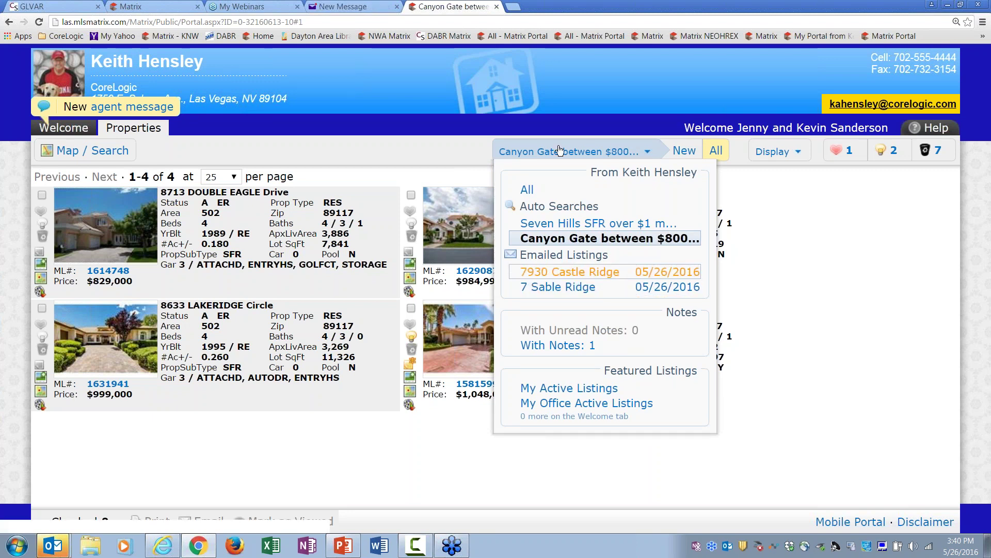
click(354, 6)
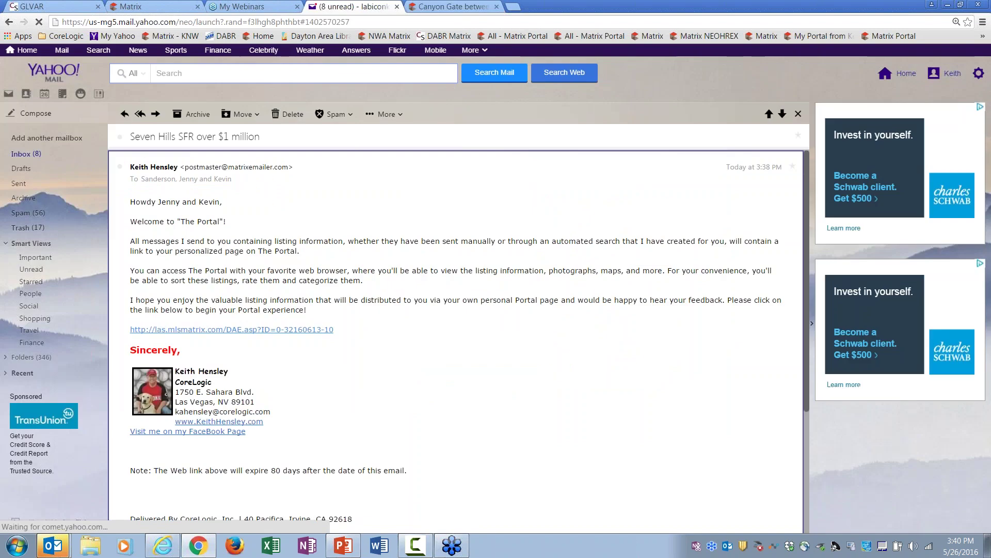
Step: Open the 'Quick CMA of your House' email from the inbox and its Quick_CMA5927.PDF report link
click(31, 154)
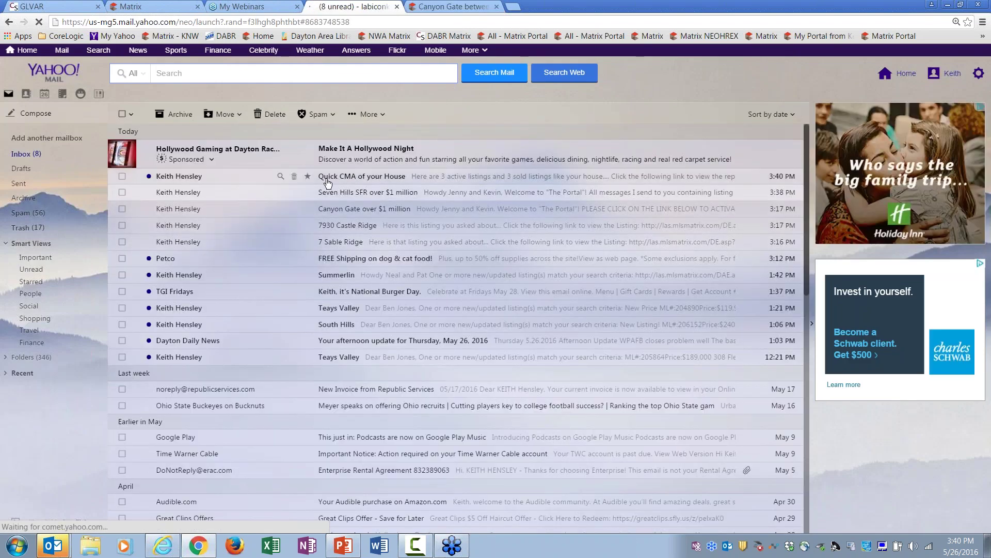
click(376, 182)
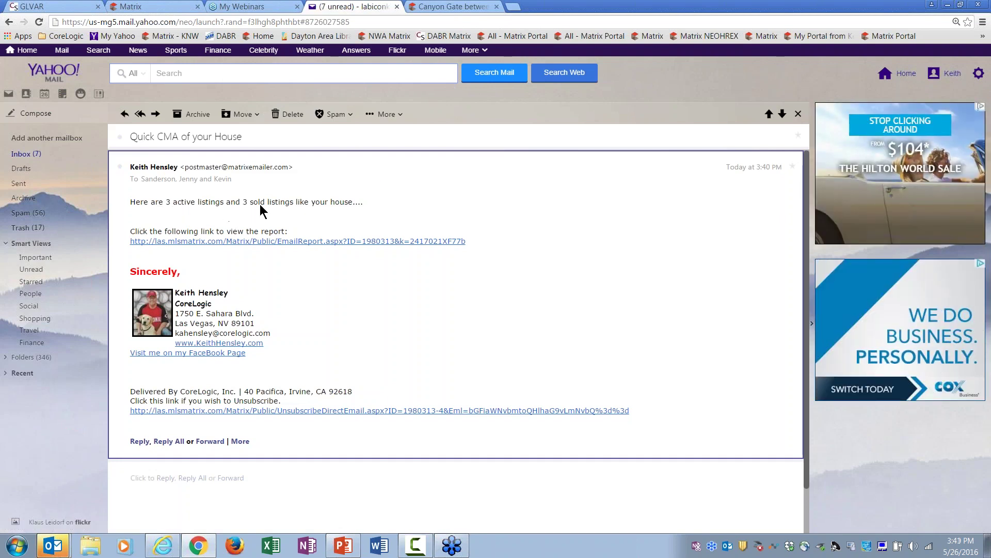
click(332, 241)
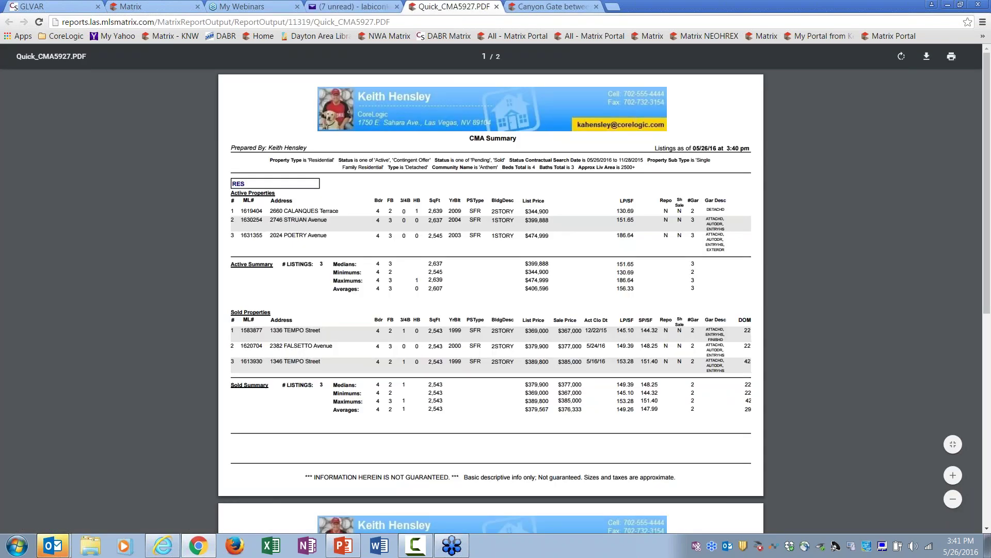
Step: Zoom into Quick_CMA5927.PDF, read through to page 2, then close it and go back to the inbox
click(946, 475)
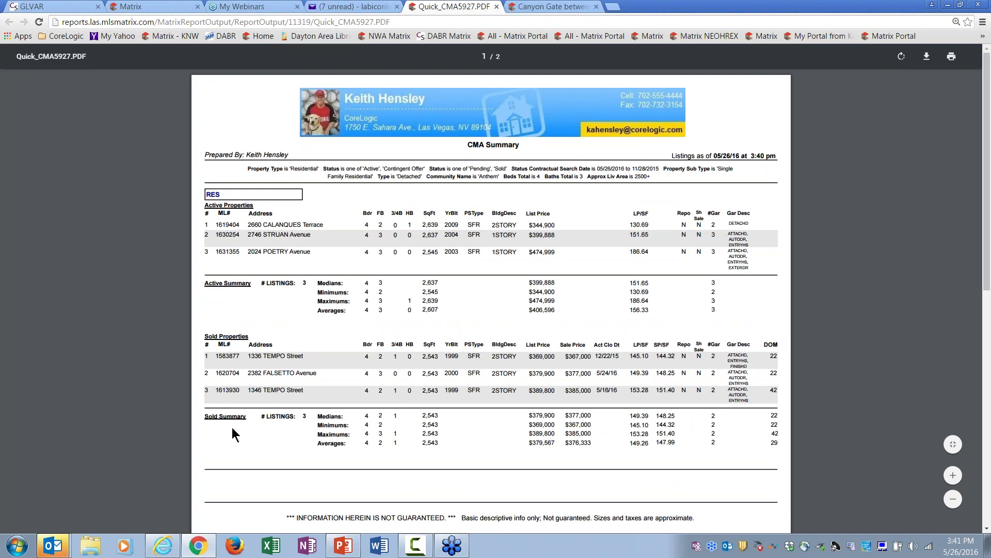
drag(987, 253, 987, 430)
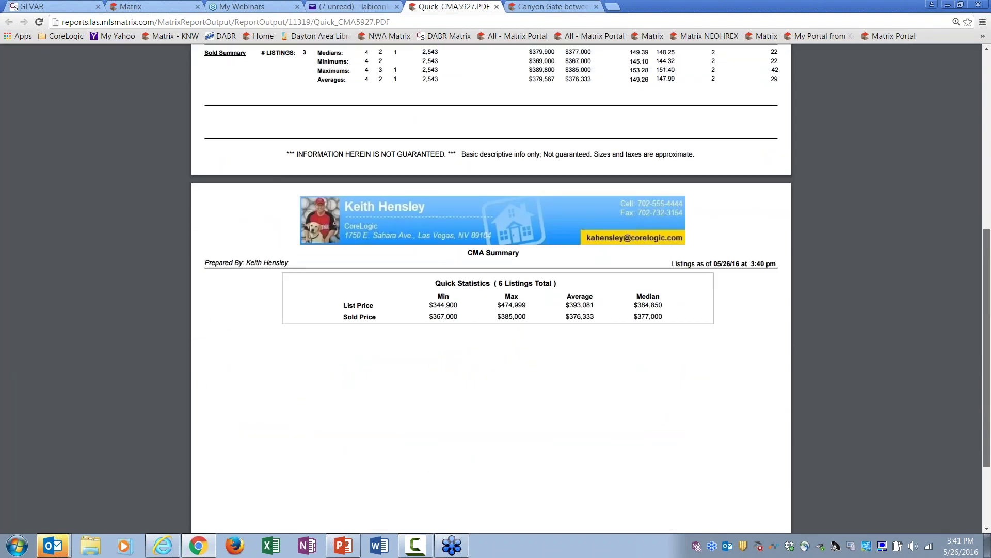
key(Home)
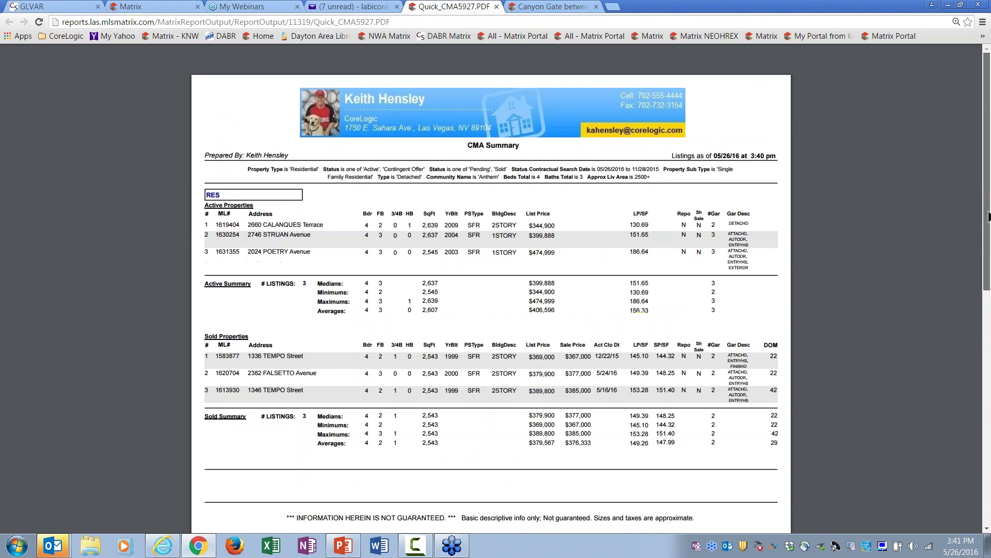
click(496, 8)
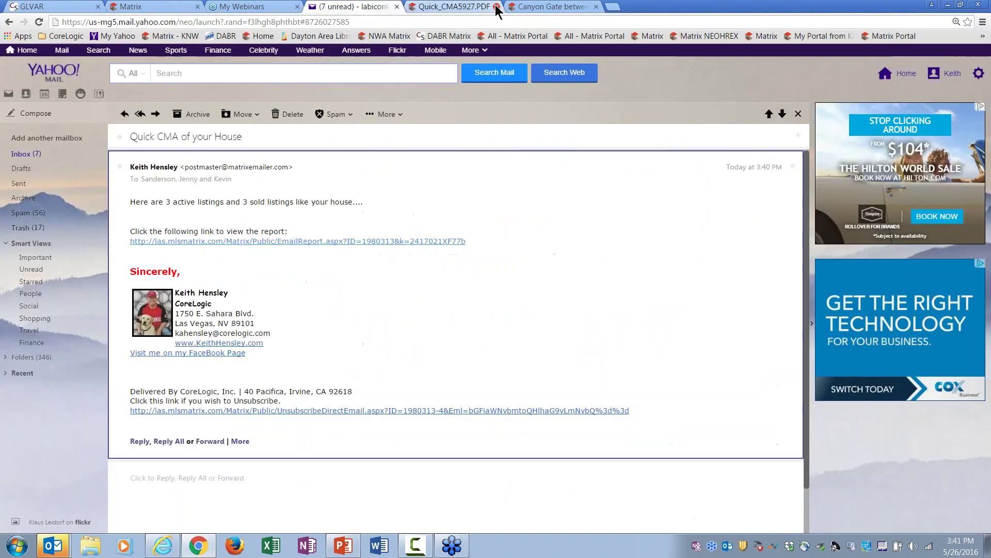
click(21, 154)
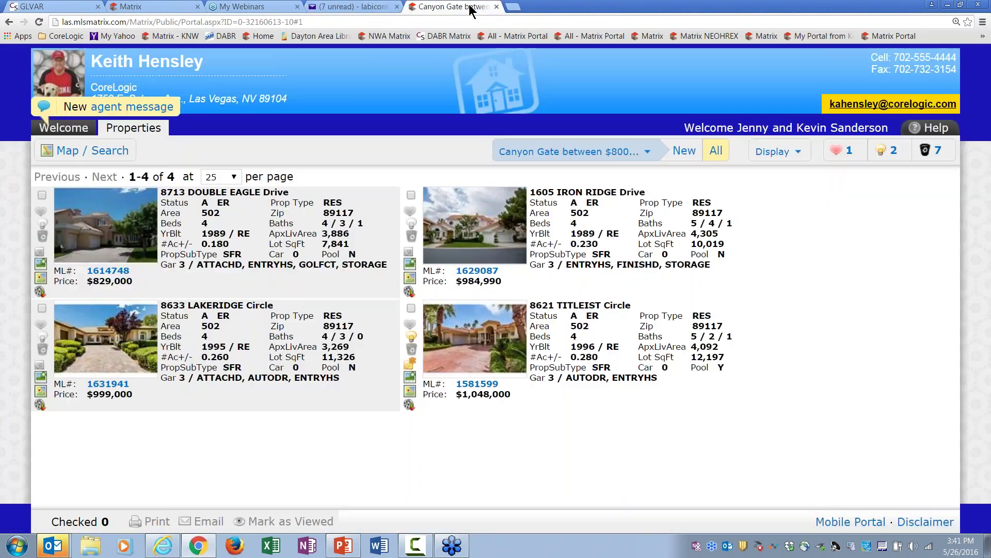
Step: Switch to the client's Portal and show all 31 properties
click(469, 7)
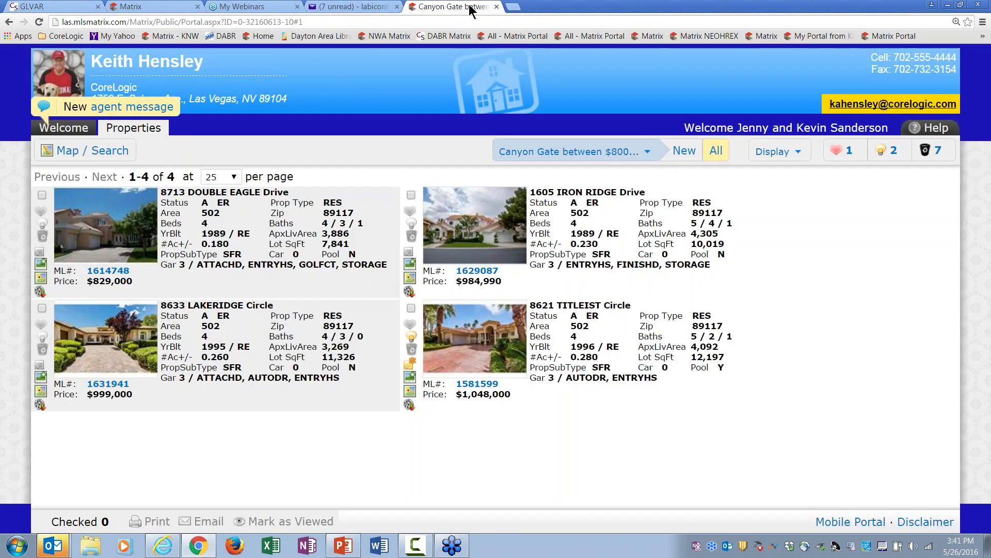
click(76, 131)
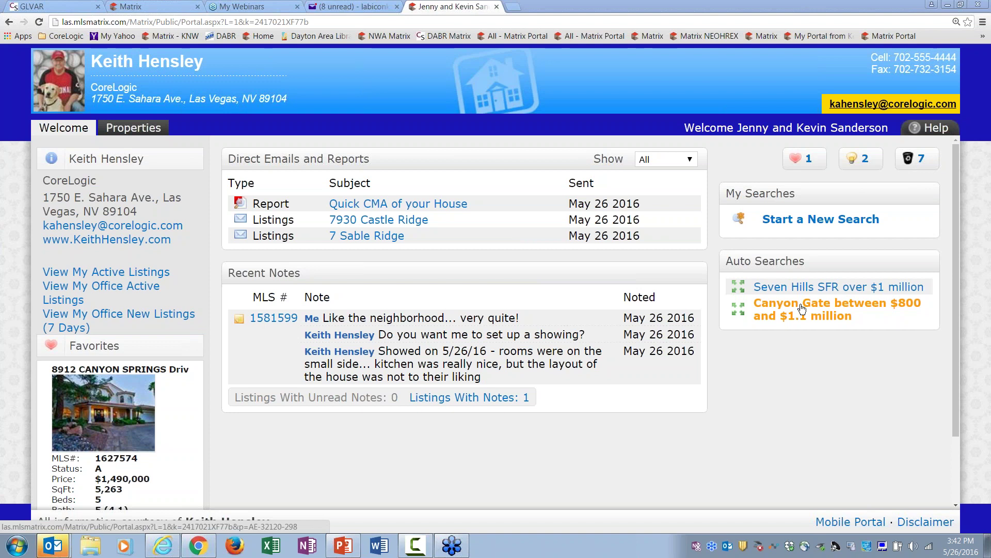
click(133, 128)
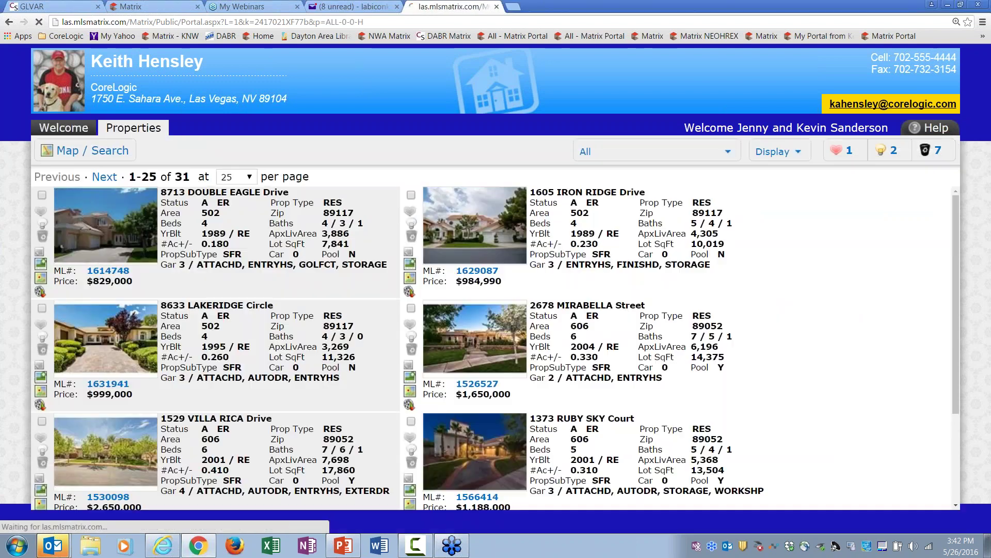
click(627, 151)
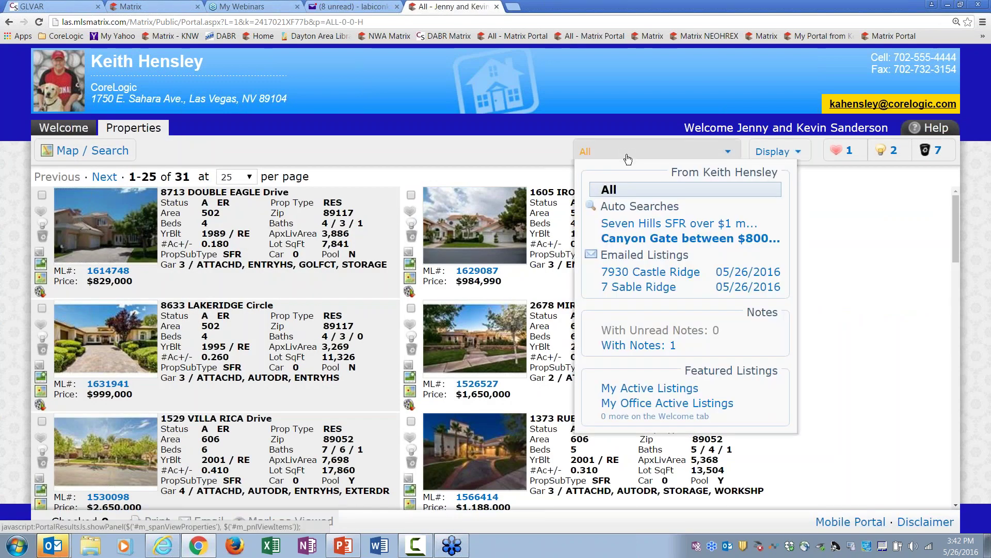
click(689, 238)
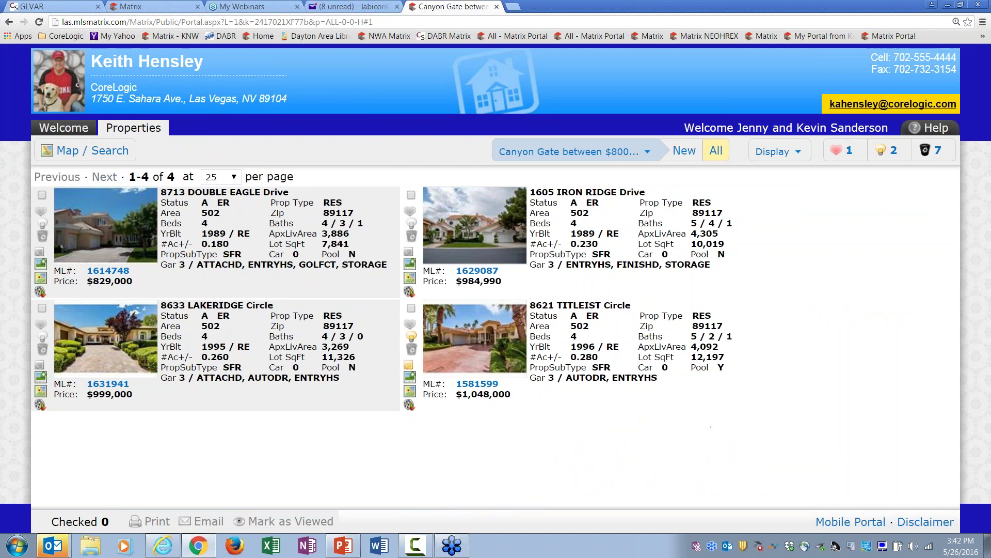
click(626, 151)
click(599, 272)
click(629, 151)
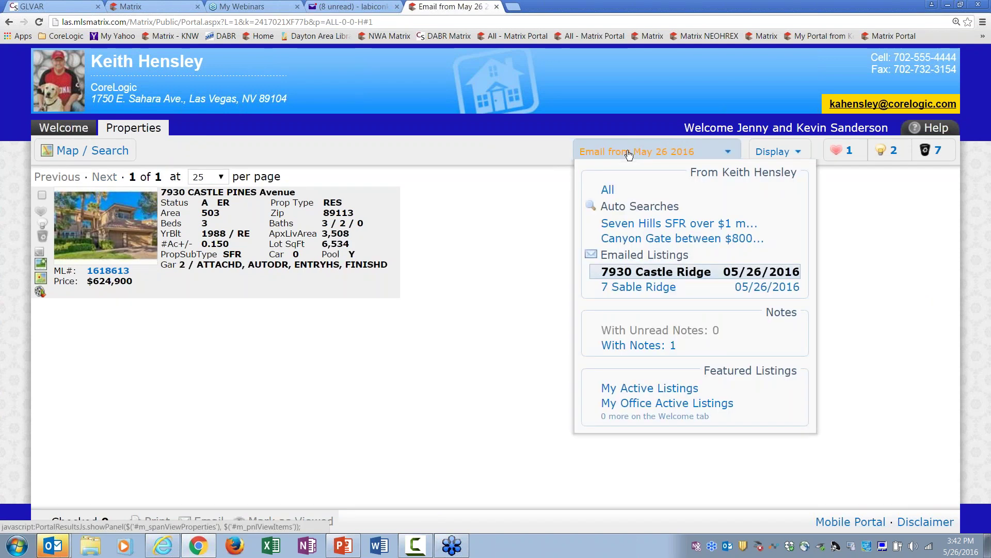
click(638, 287)
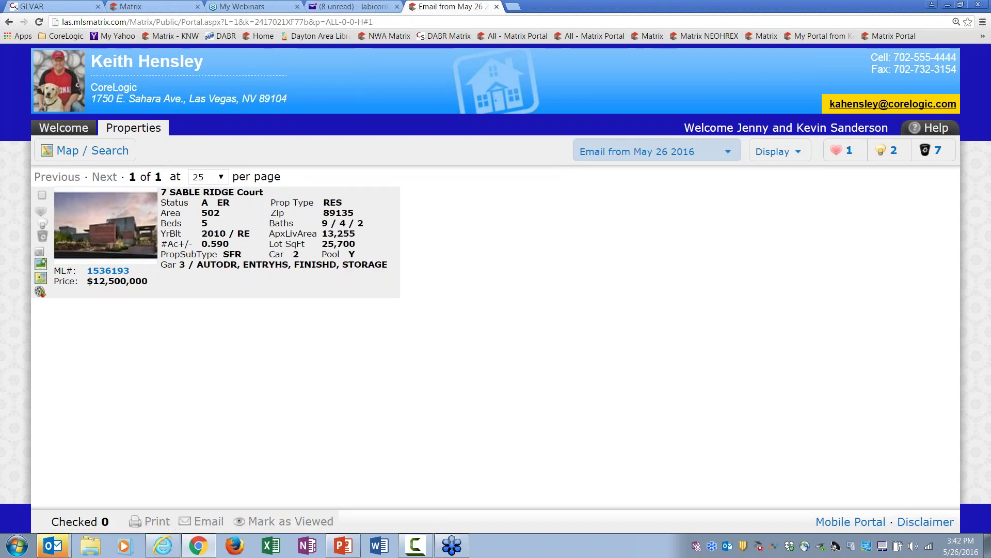
click(638, 153)
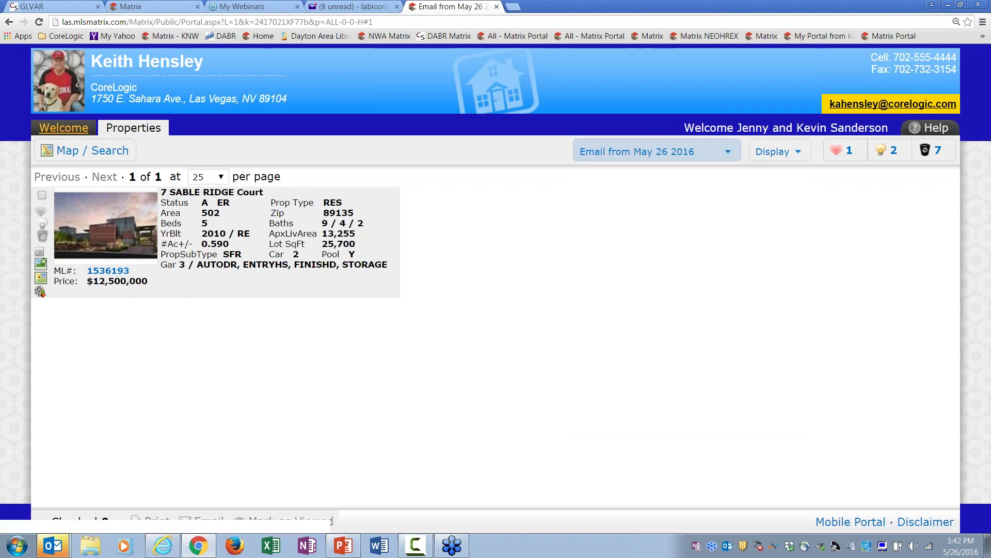
Step: Toggle between the welcome overview and property list, review the filter list, then return to Matrix
click(66, 130)
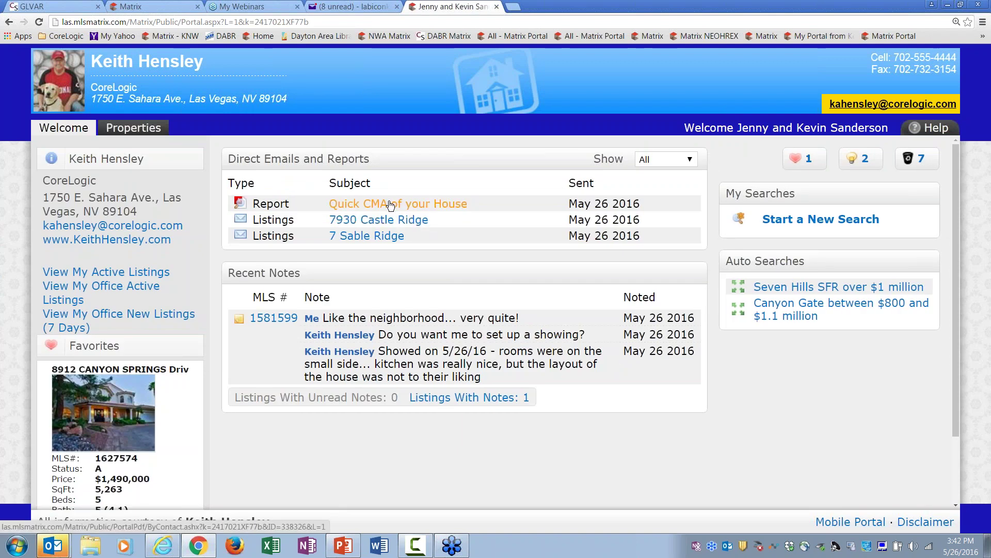
click(134, 128)
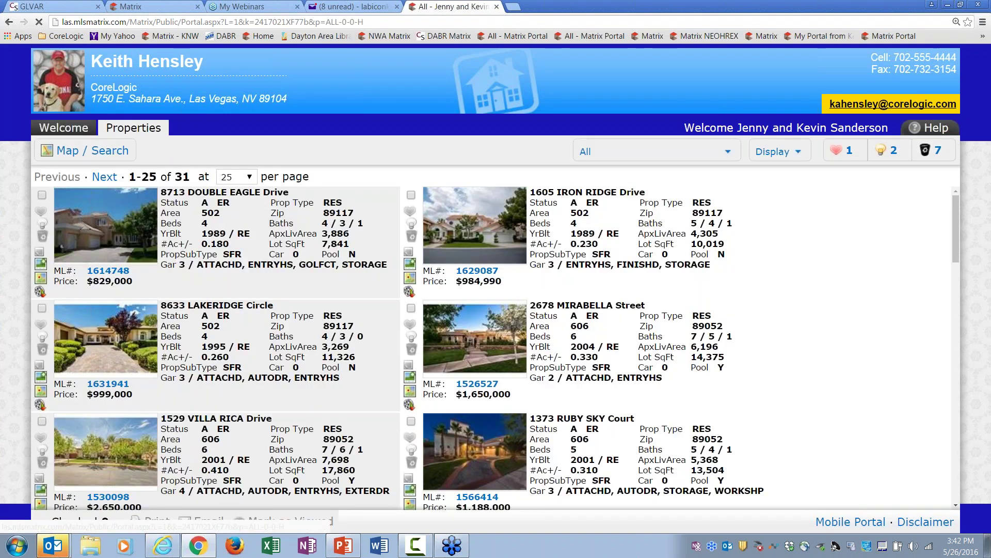
click(64, 127)
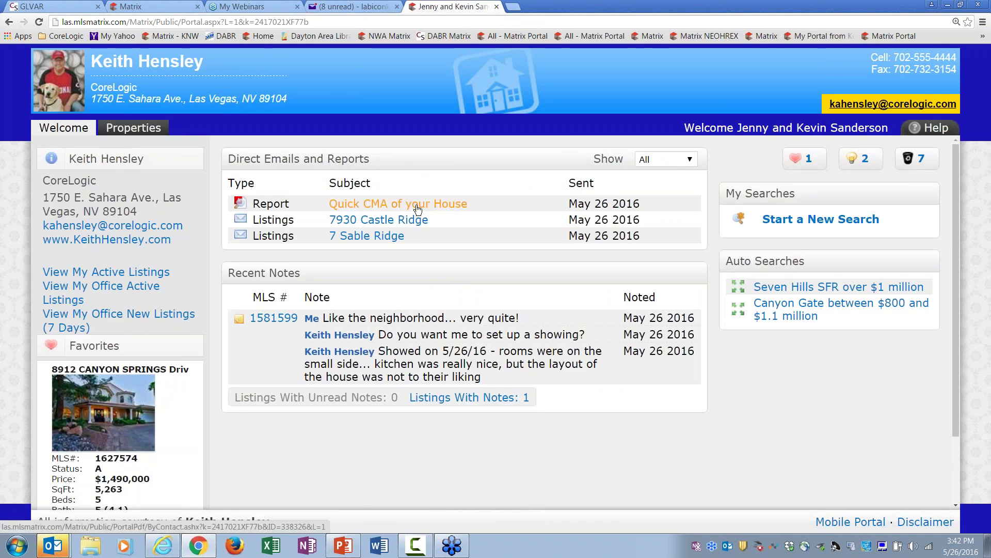
click(132, 134)
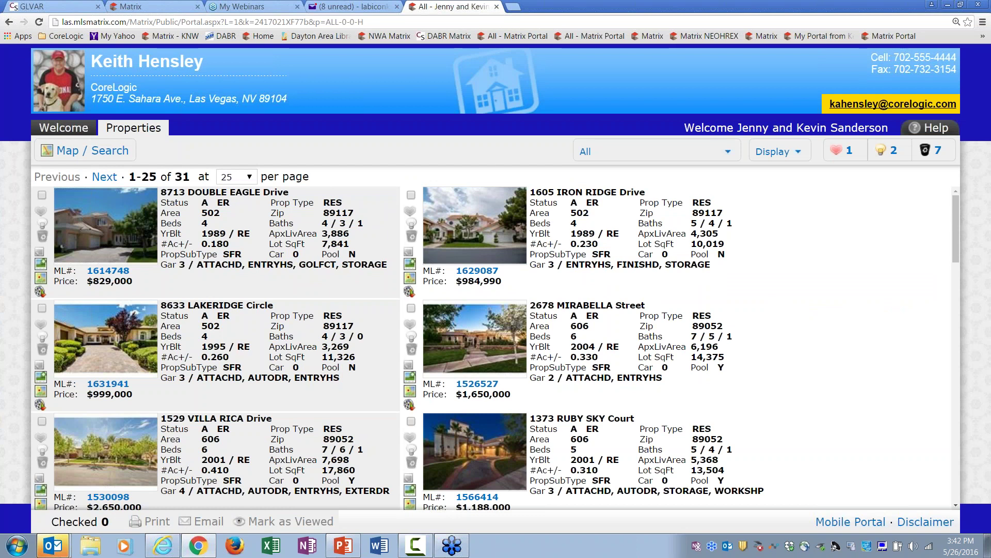
click(594, 149)
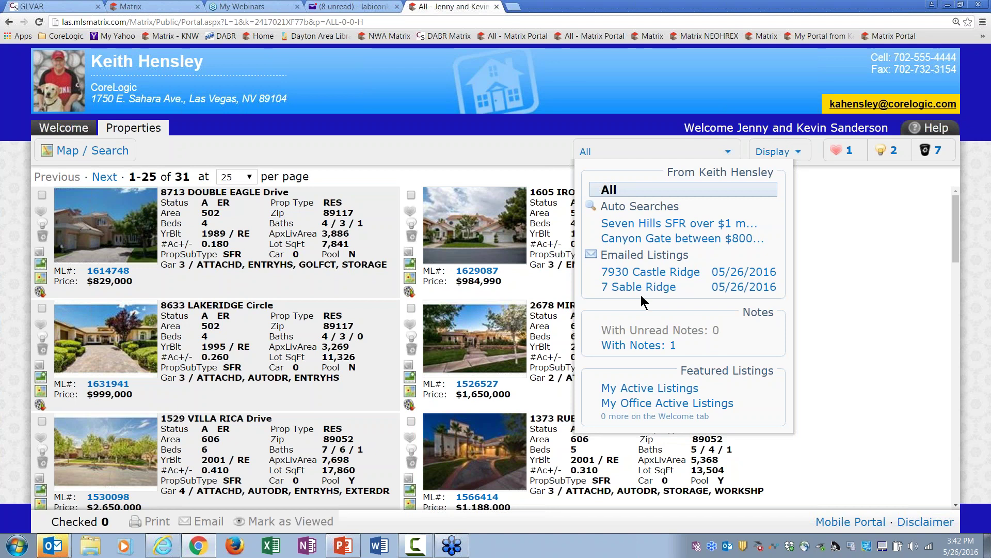
click(476, 122)
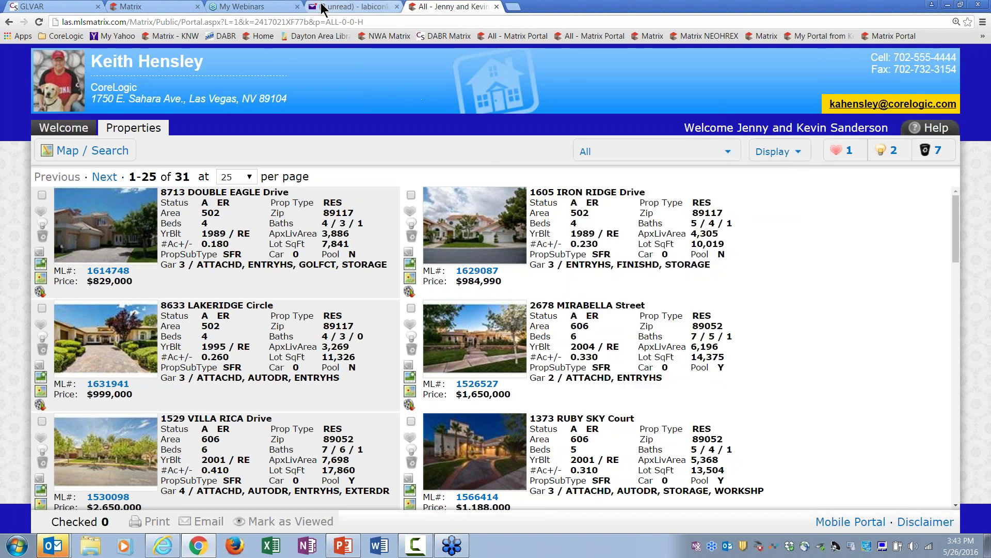
click(159, 10)
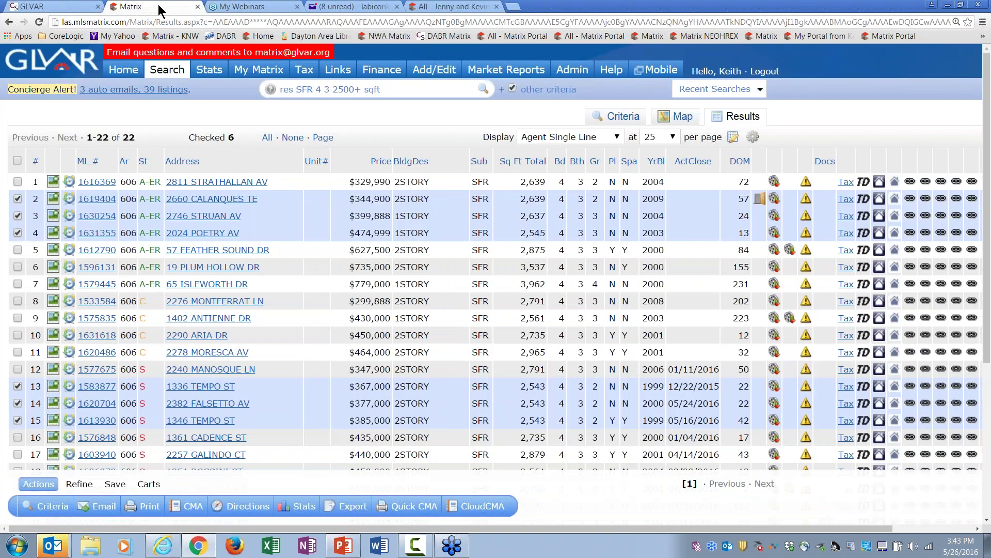
Step: On the Matrix home page, move Recent Portal Visitors above My Carts, then open Contacts
click(124, 69)
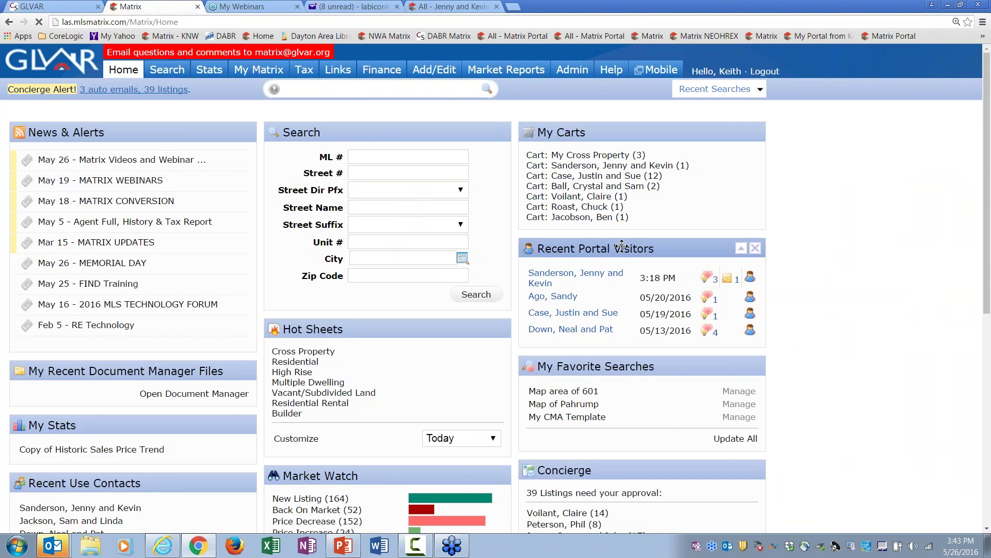
drag(622, 243, 622, 130)
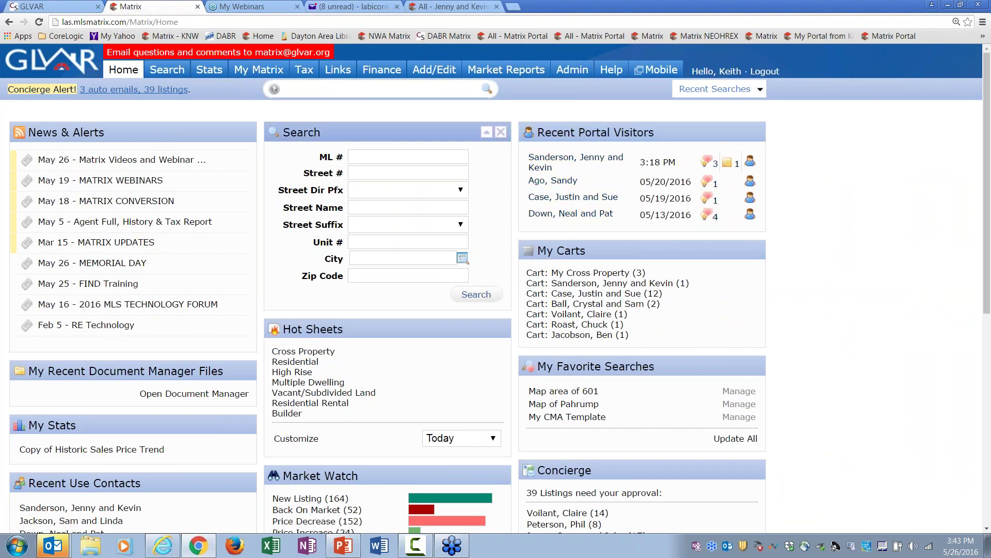
mouse_move(258, 73)
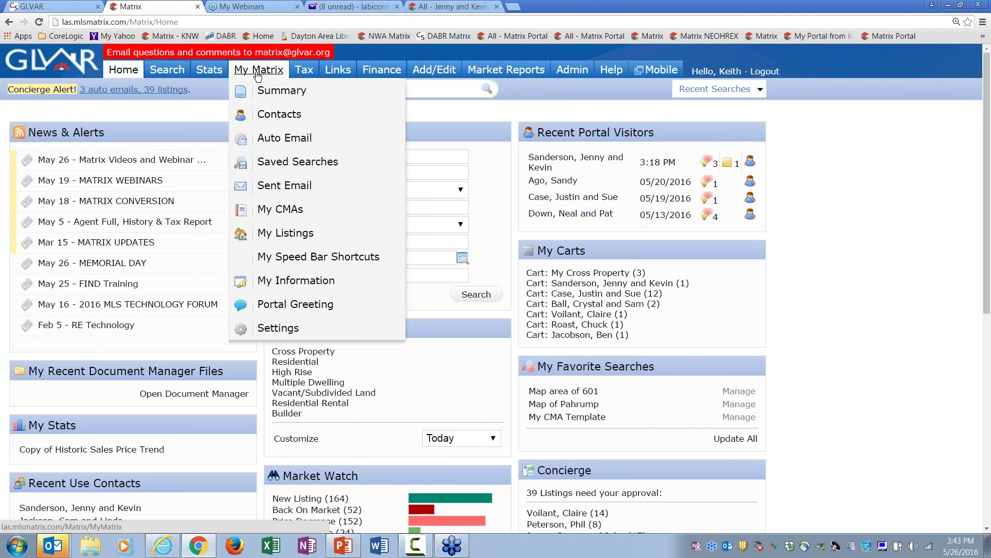
click(278, 115)
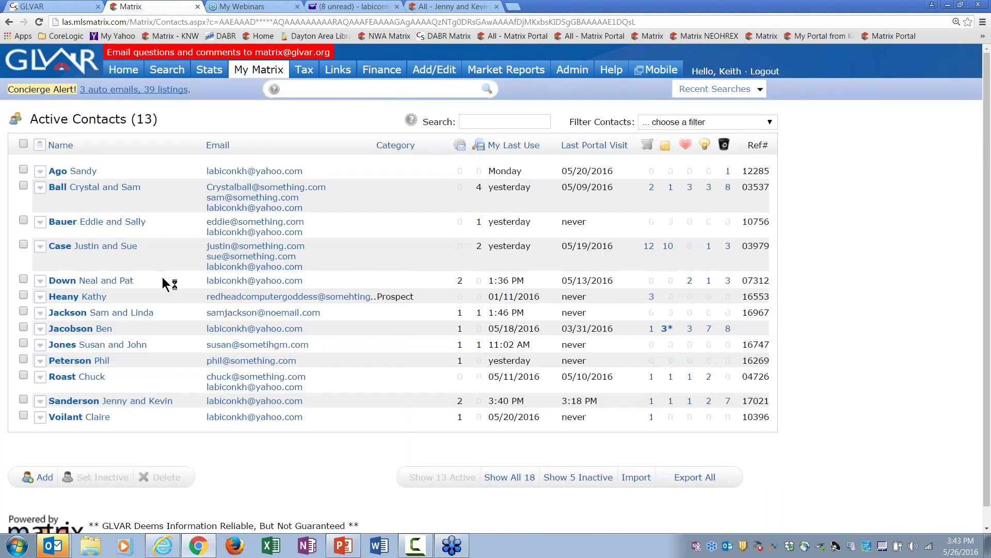
Step: Expand the client's contact and review its 2 auto emails and 6 sent emails
click(130, 408)
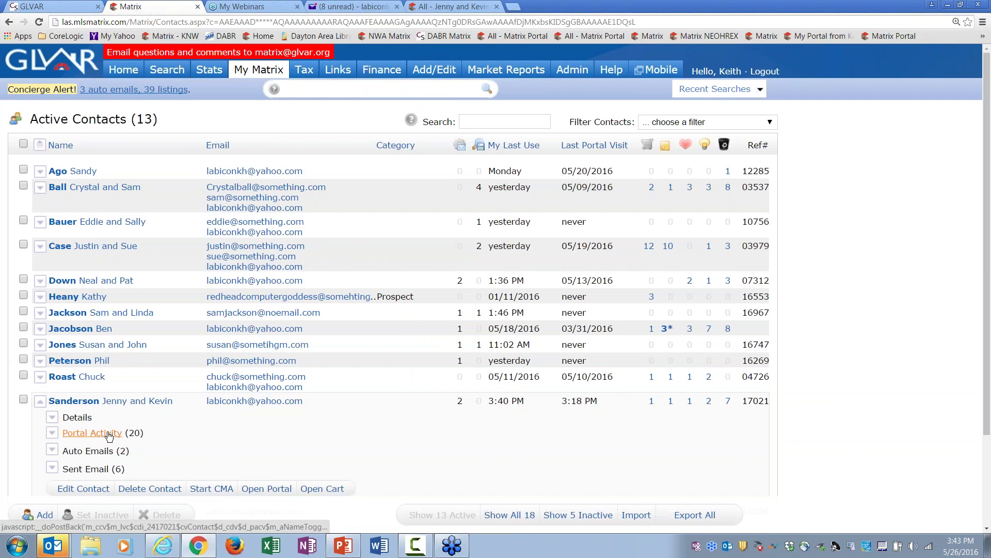
click(100, 451)
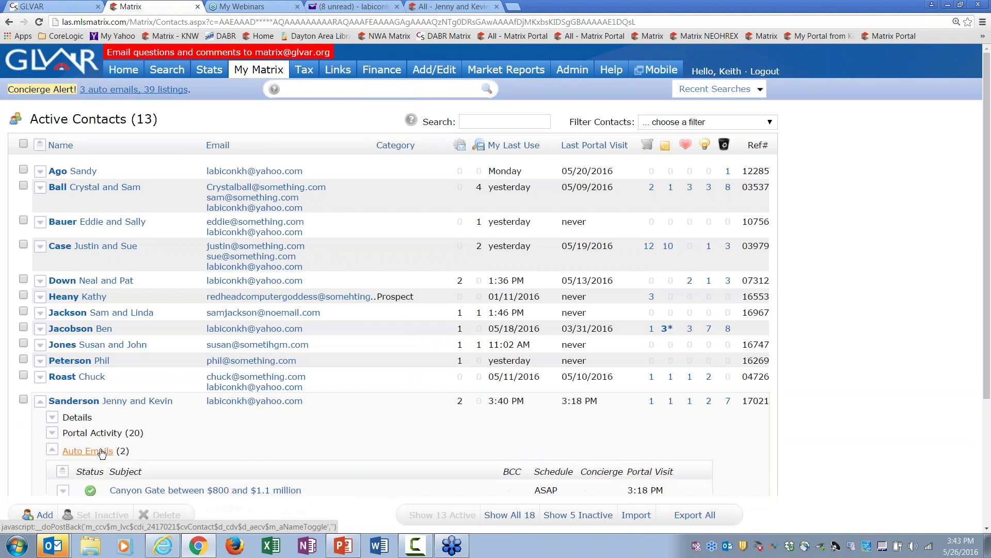
drag(984, 354, 981, 483)
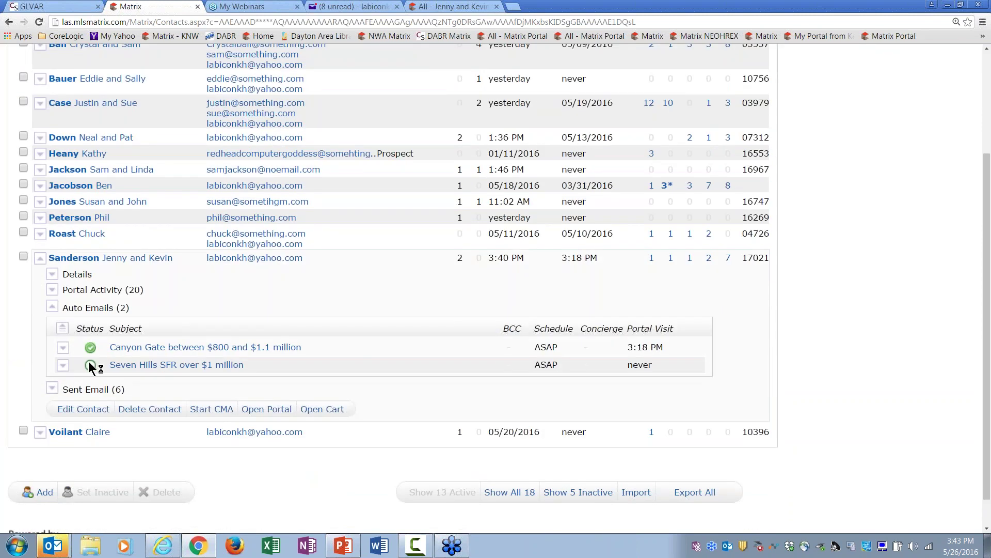
mouse_move(91, 367)
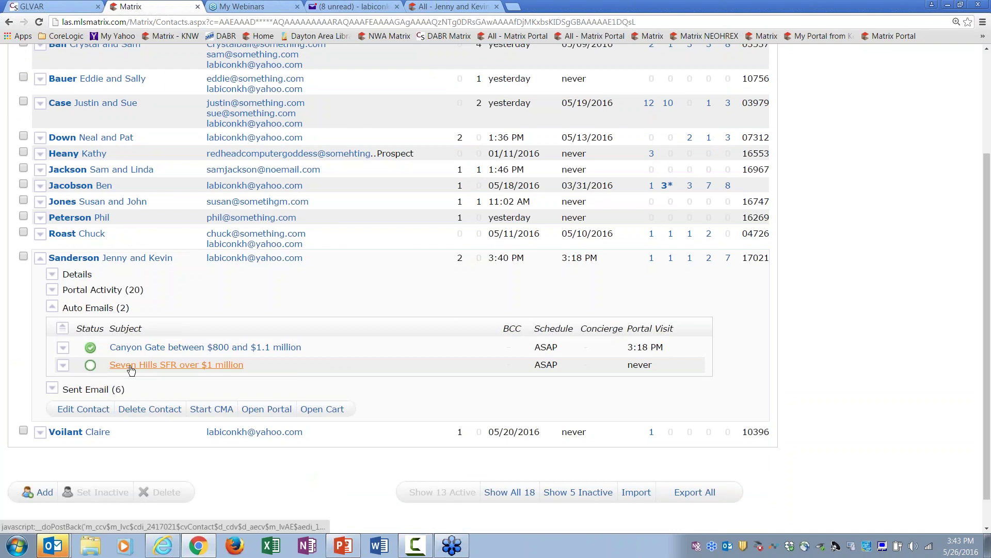
click(98, 308)
click(97, 358)
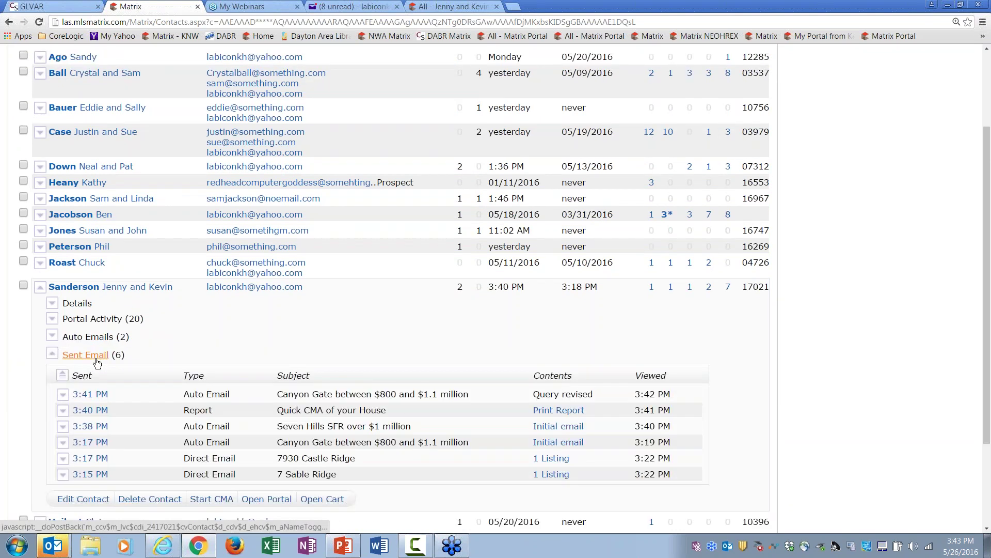
click(95, 337)
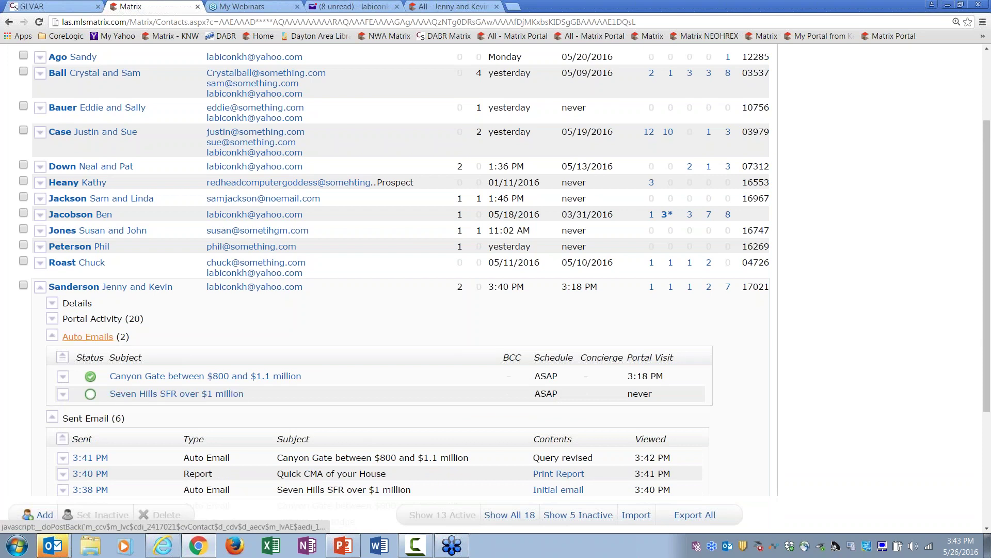
click(106, 340)
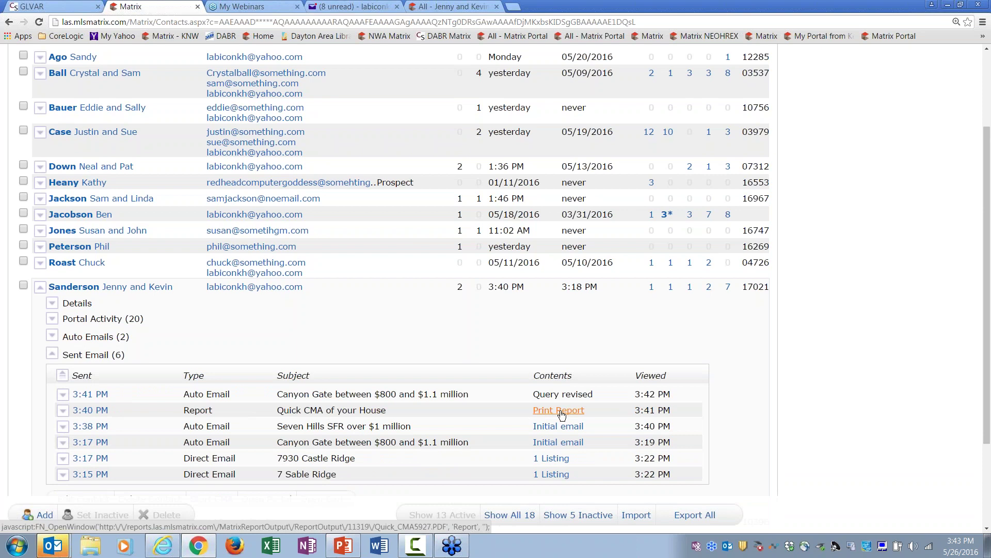
click(93, 355)
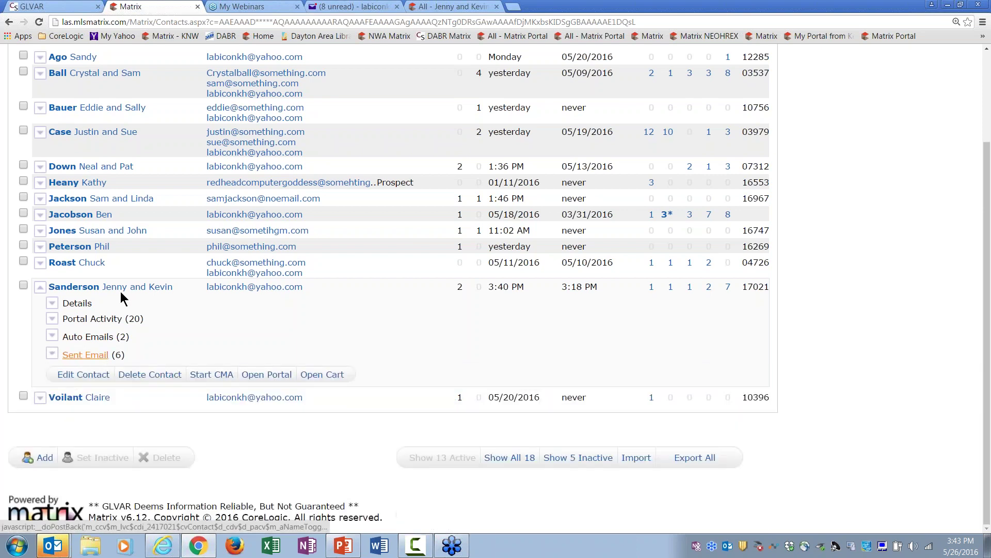
Step: Show and hide the client's contact details and the 20-entry portal activity log
click(77, 303)
click(84, 304)
click(87, 320)
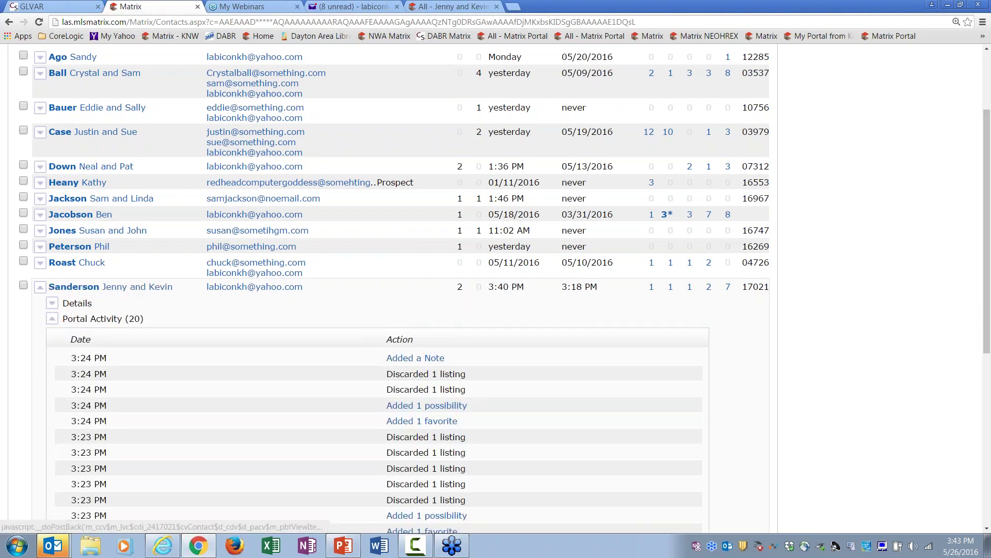
click(86, 320)
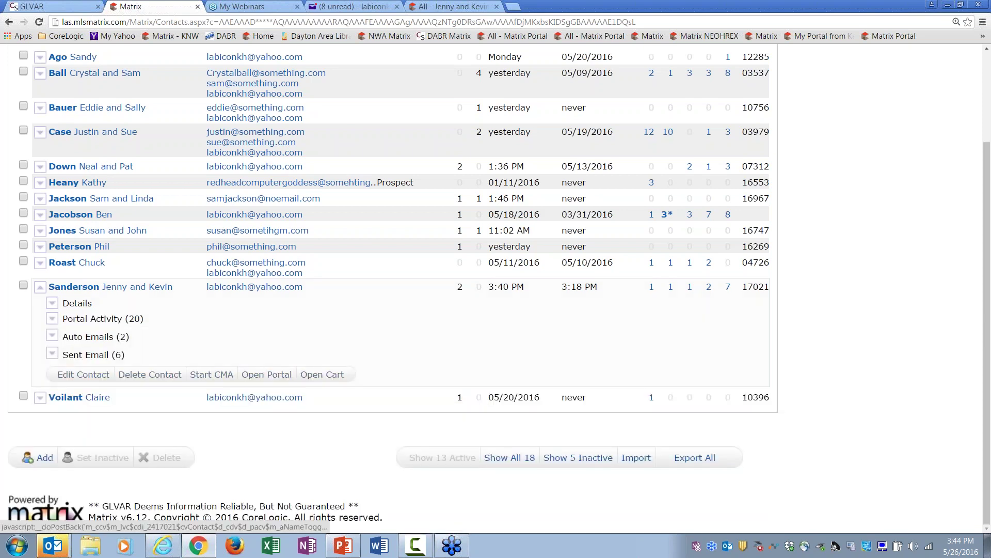
Step: Open the 'Canyon Gate between $800 and $1.1 million' email and follow its portal link
click(355, 7)
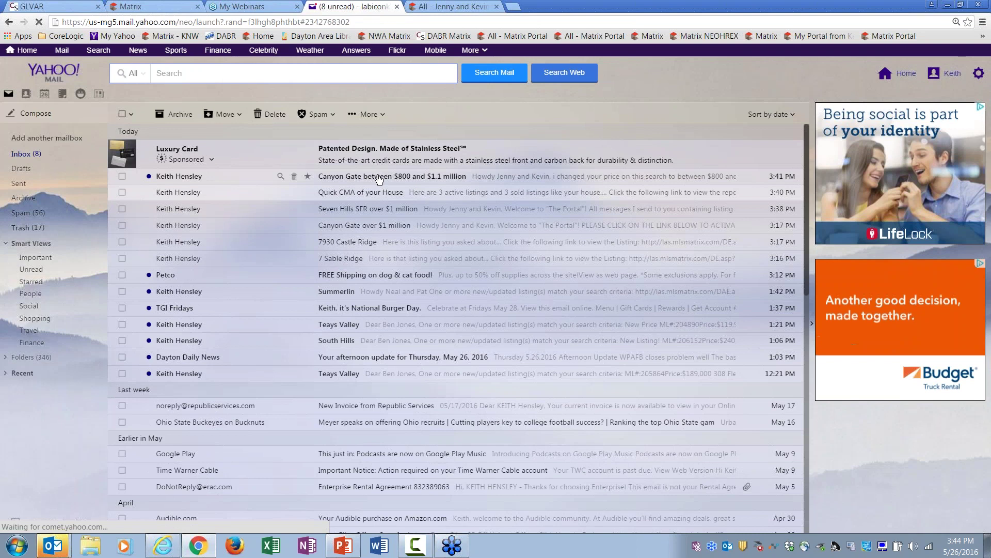
click(413, 179)
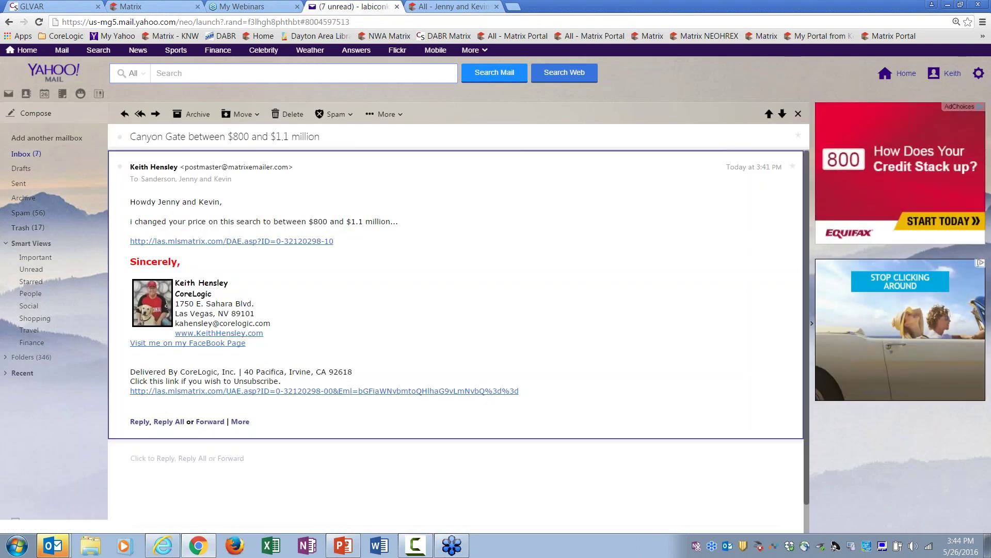
click(320, 241)
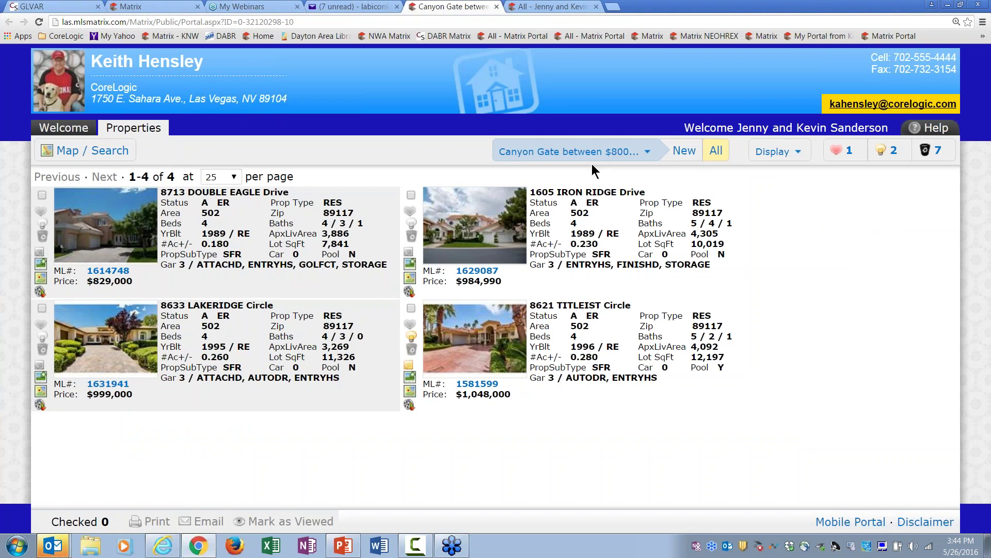
Step: Switch the Portal to the Seven Hills SFR over $1 million search in Map / Search view
click(581, 152)
click(574, 221)
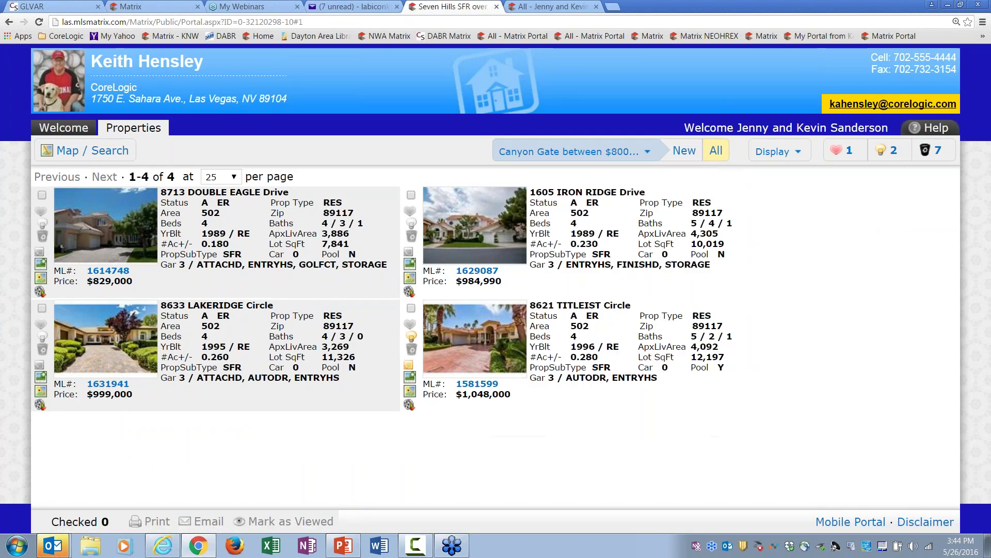
click(562, 151)
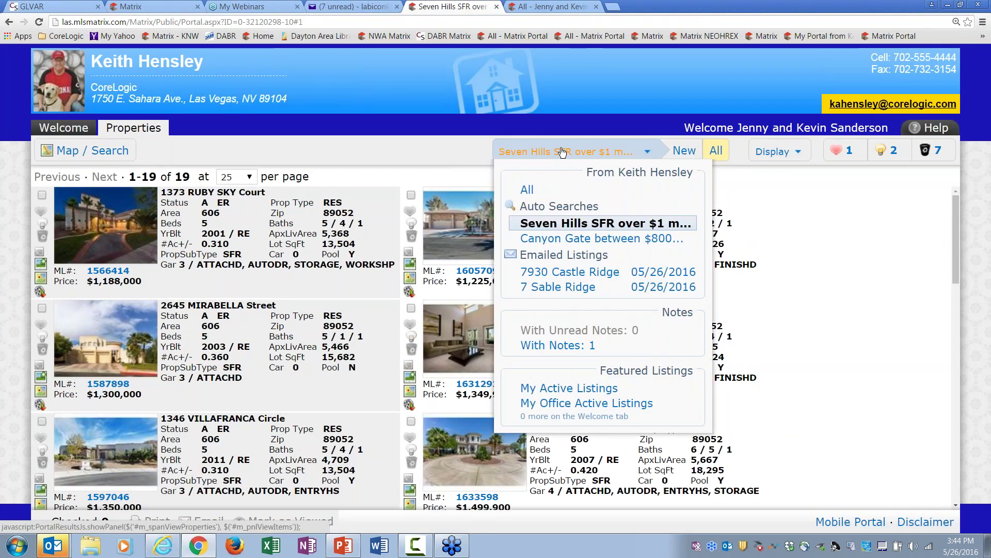
click(195, 151)
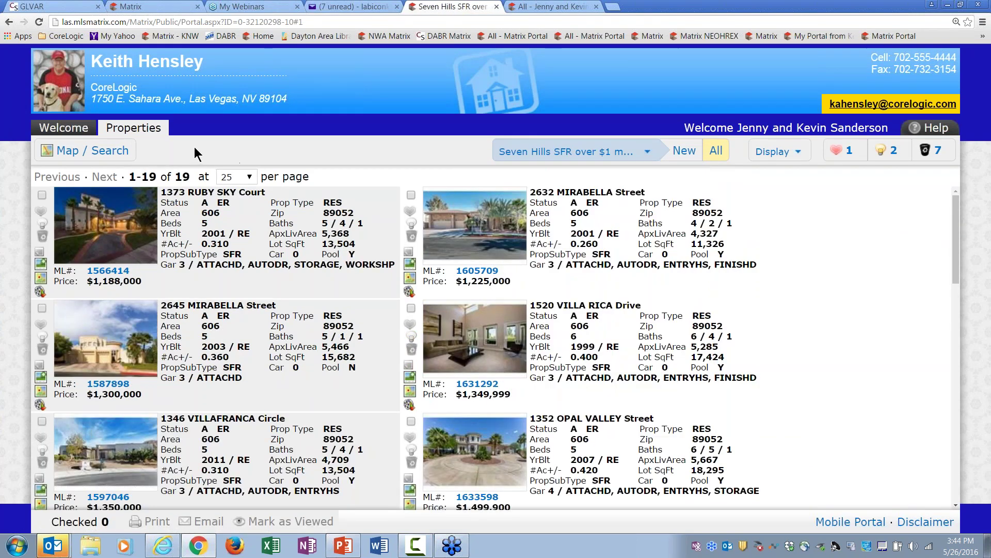
click(110, 150)
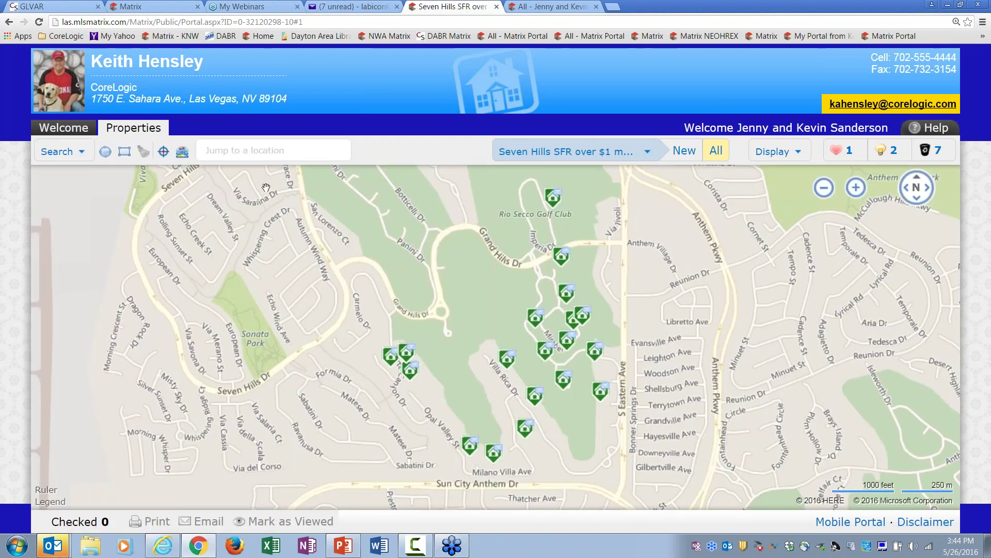
Step: Search the map for homes priced $700,000–$1,250,000 with at least 4 beds
click(82, 153)
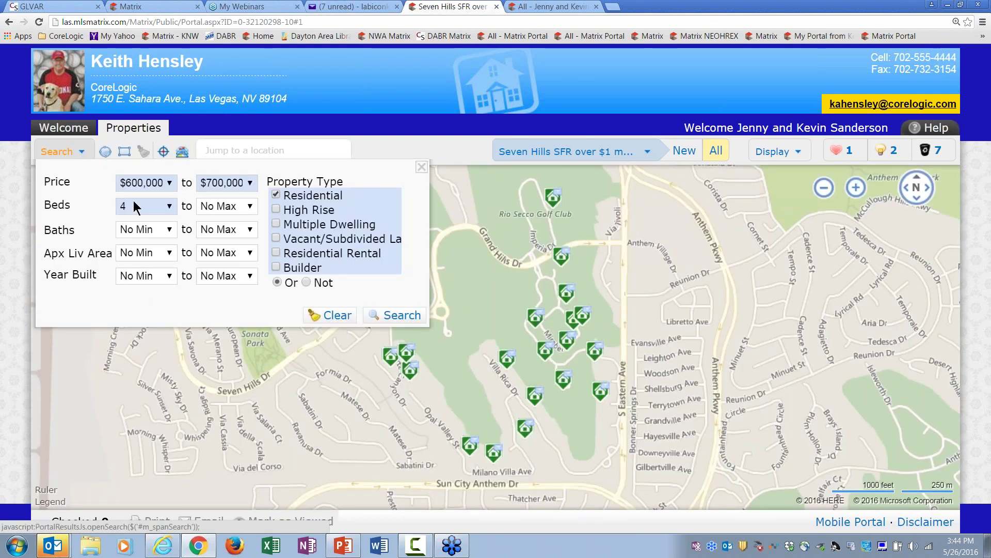
click(171, 183)
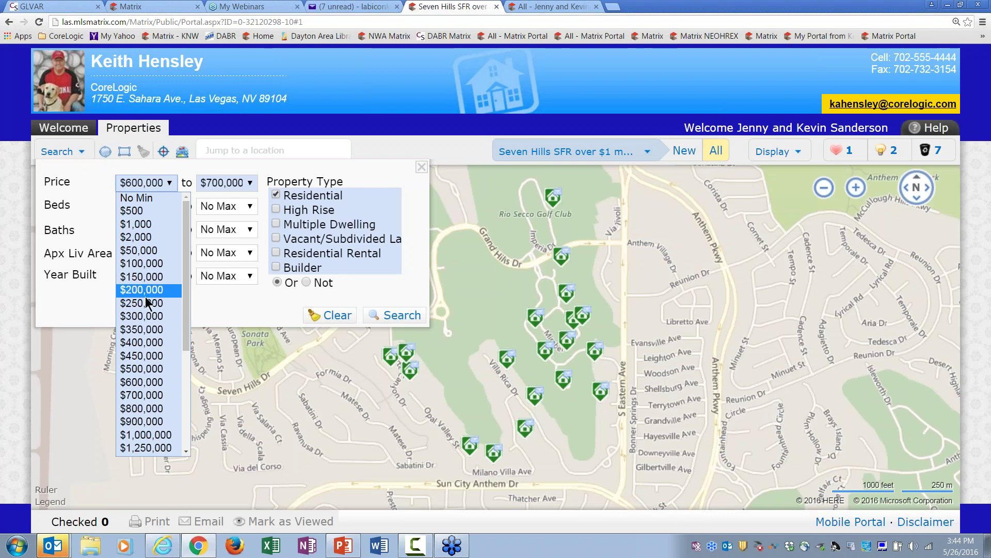
click(147, 395)
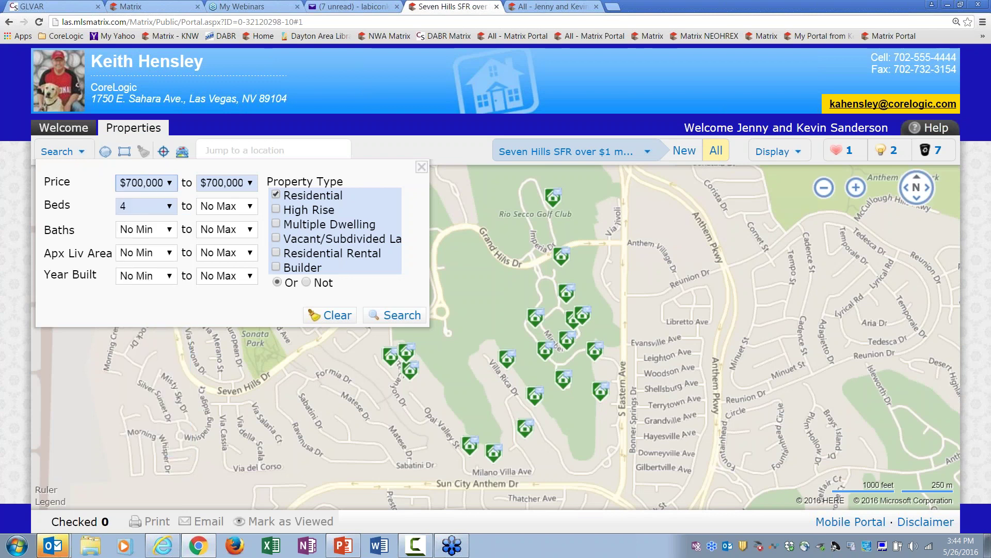
click(250, 184)
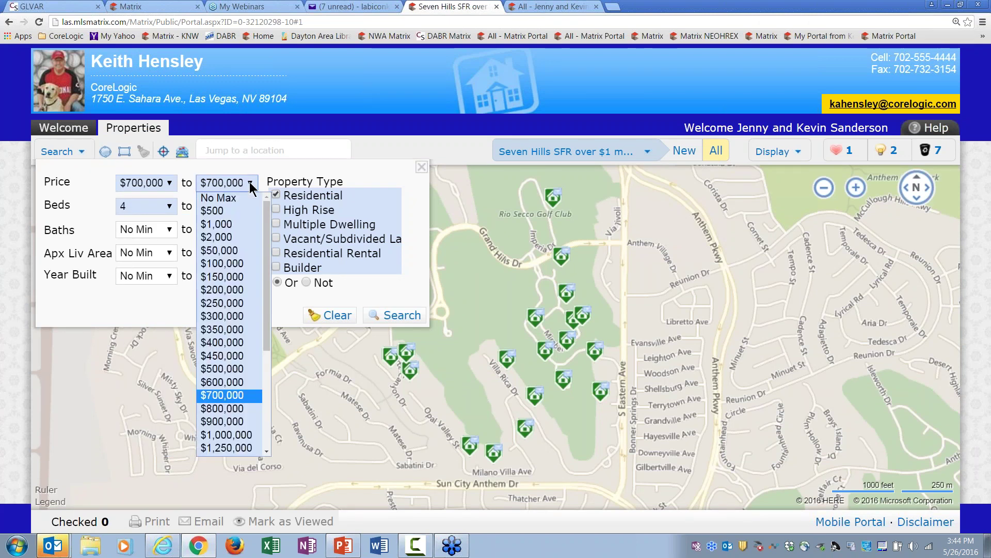
click(234, 447)
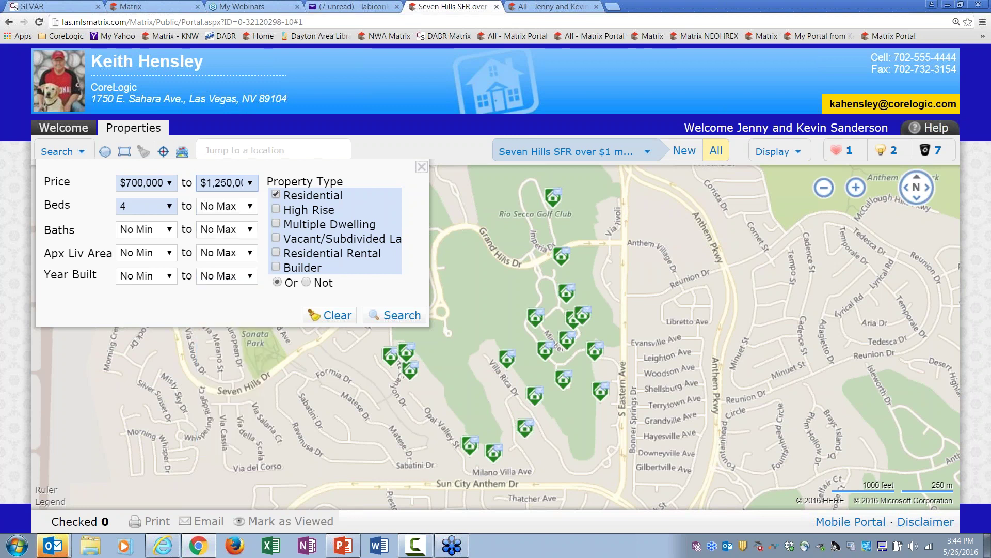
click(169, 209)
click(157, 274)
click(397, 315)
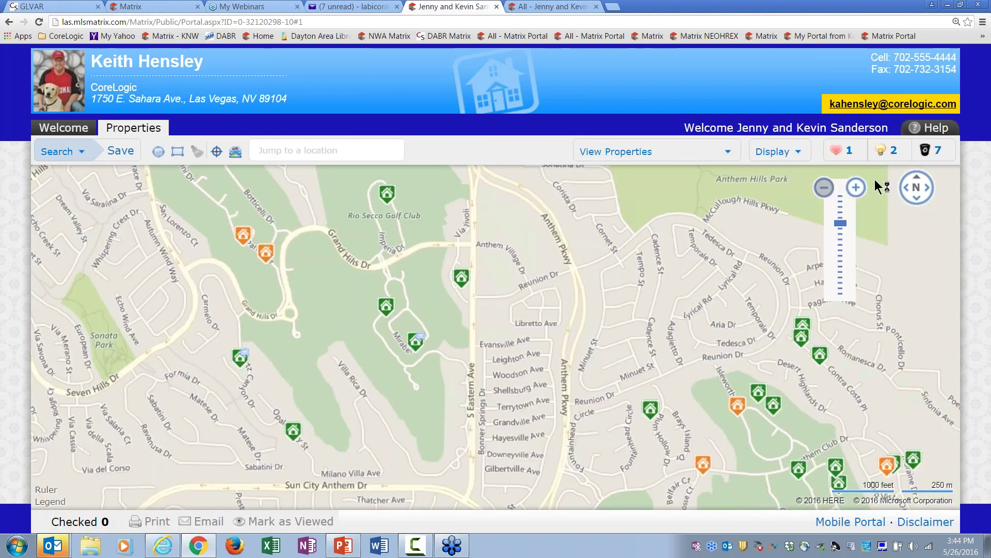
Step: Zoom the map out and draw a search rectangle from Whitney Ranch down to Henderson
click(824, 187)
click(825, 187)
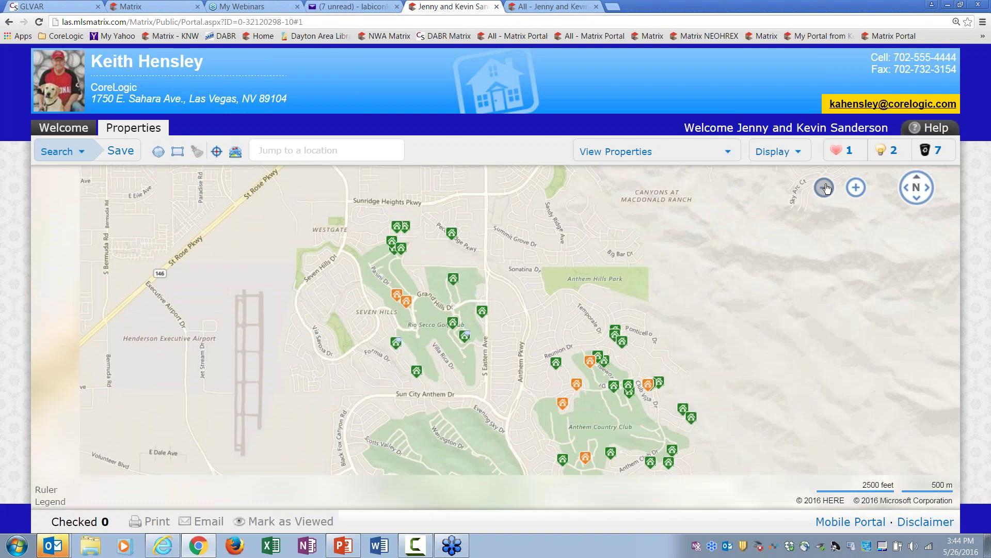
click(822, 190)
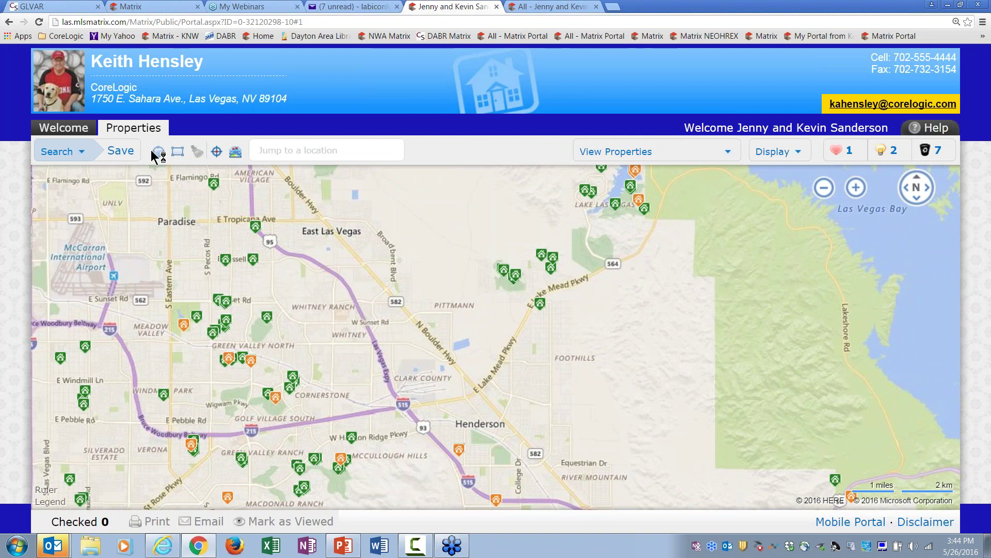
click(178, 152)
mouse_move(281, 283)
mouse_down()
mouse_move(532, 402)
mouse_move(540, 444)
mouse_move(609, 469)
mouse_up()
drag(540, 303, 567, 305)
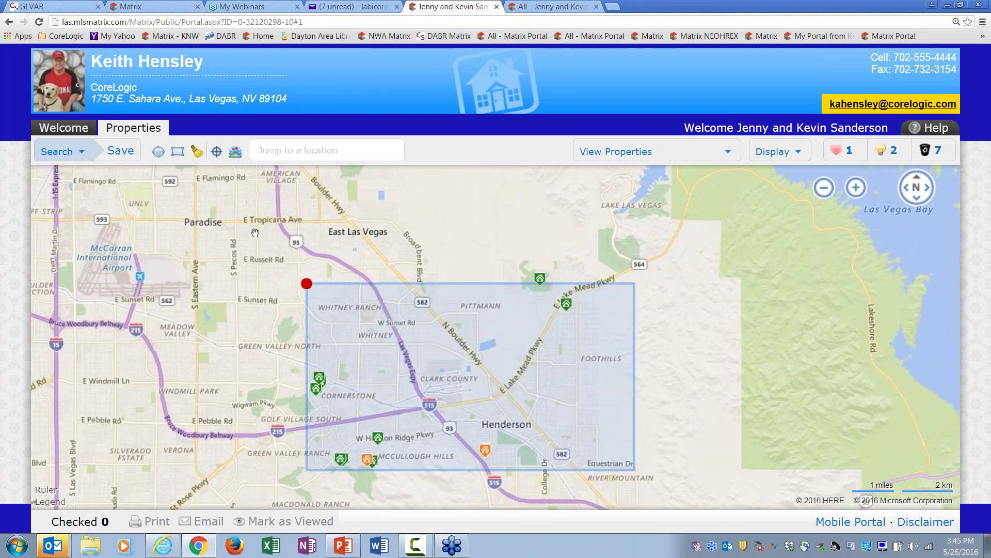
Step: Save the drawn map area as the client's ideal-location search
click(122, 152)
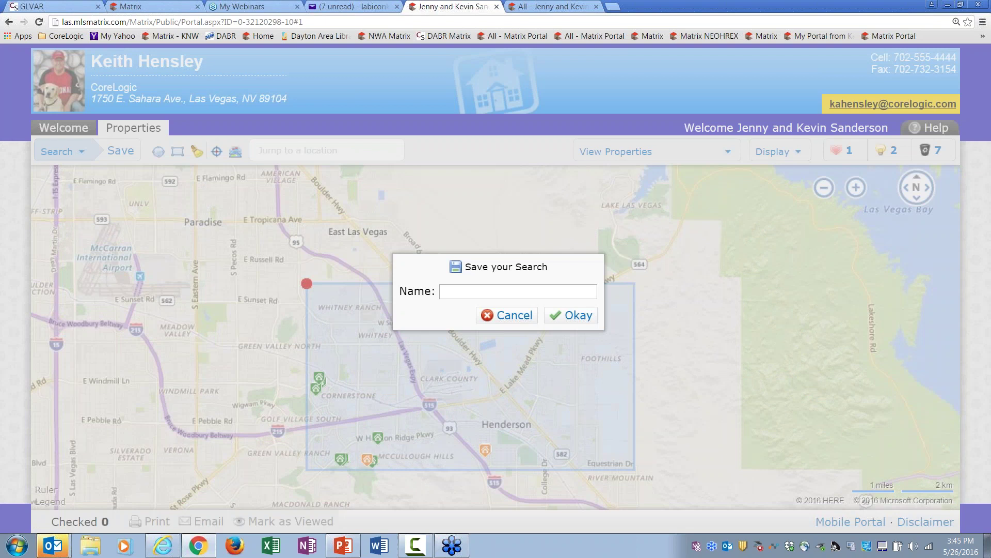
click(478, 292)
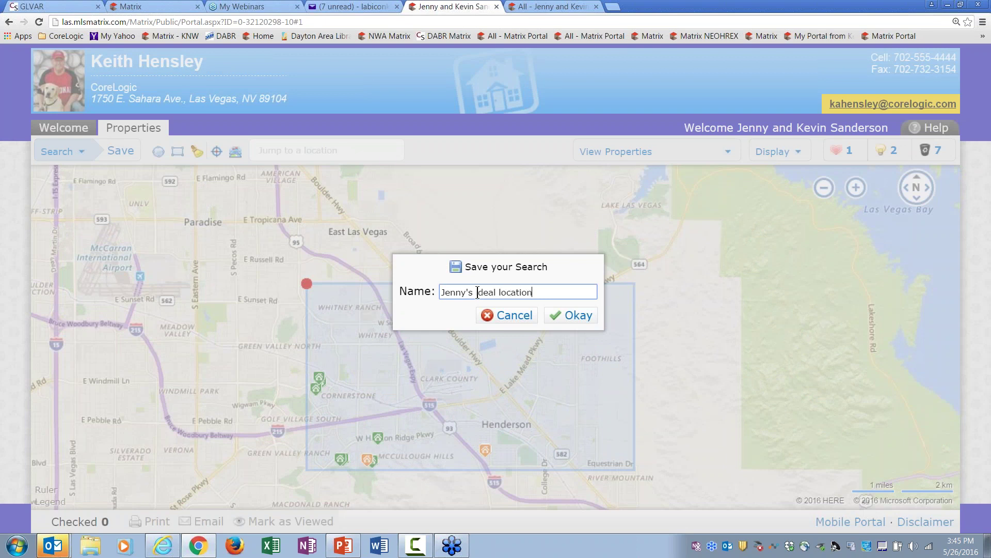
click(568, 315)
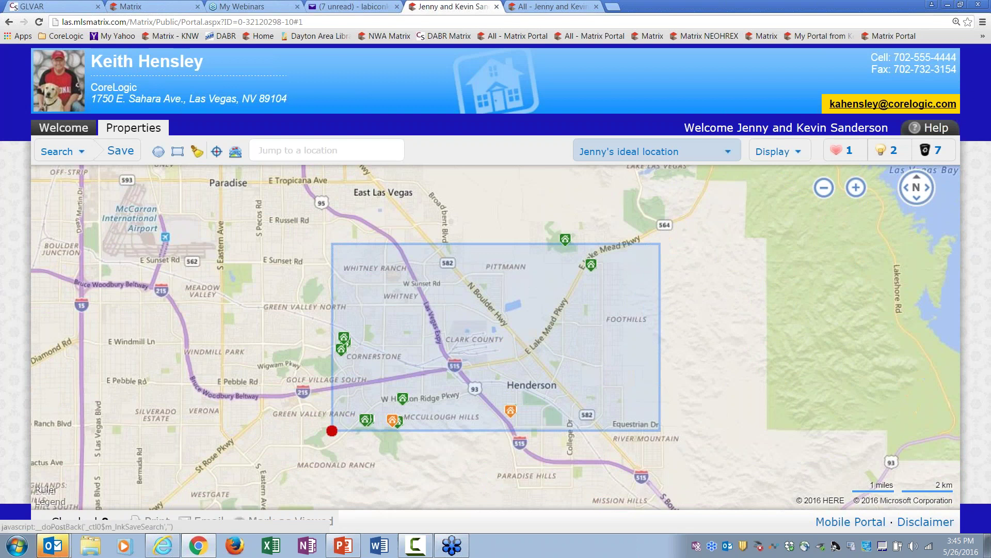
Step: Check the new ideal-location search on the Welcome page, then return to the Matrix contacts list
click(64, 129)
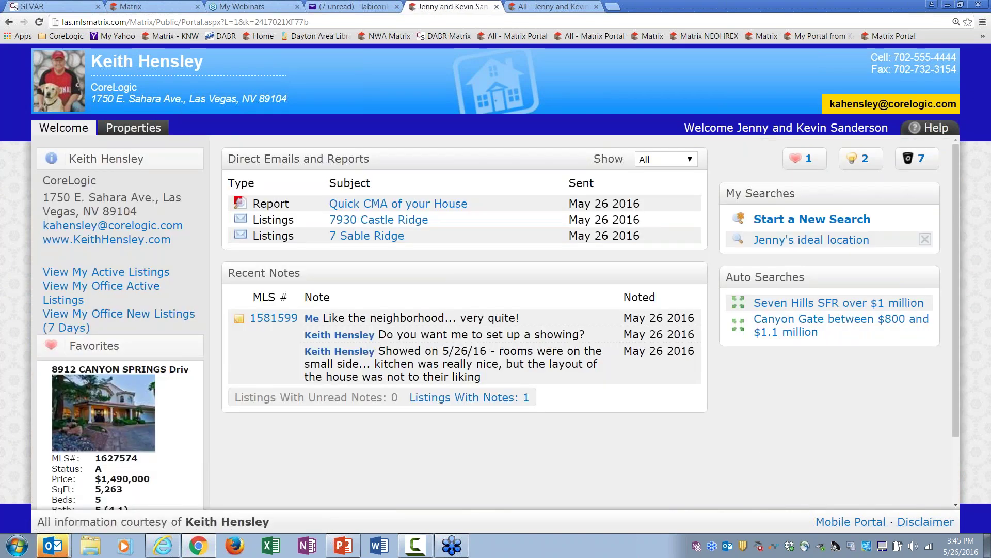
click(779, 250)
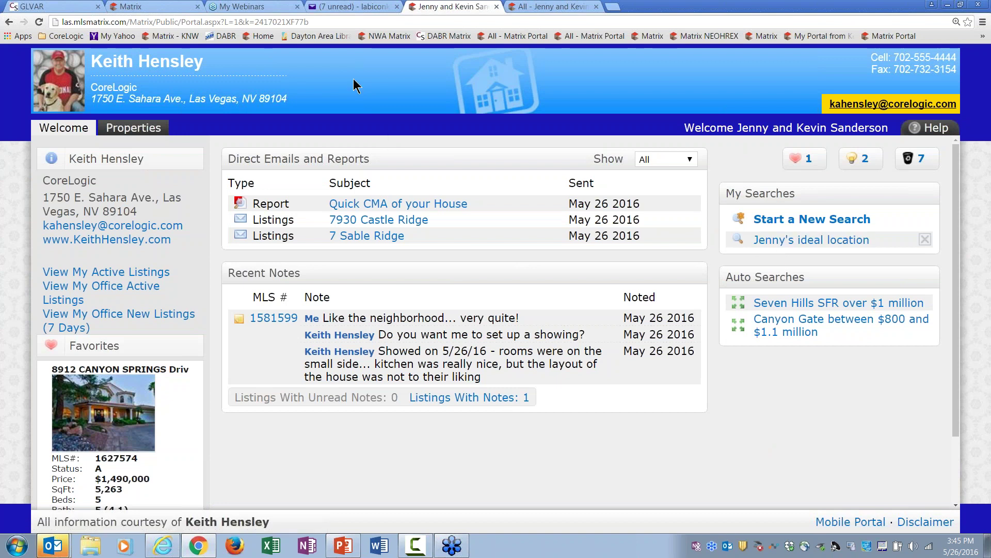
click(170, 8)
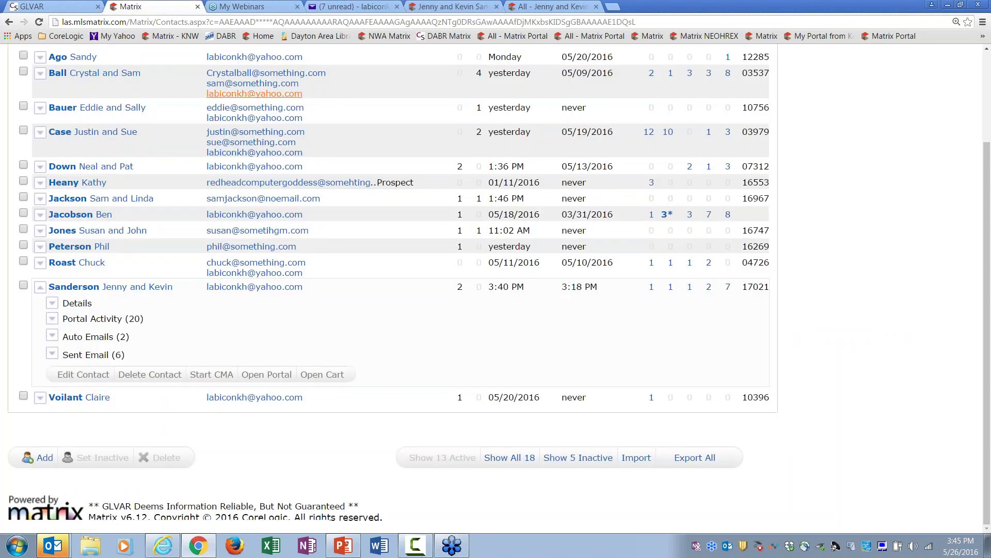
Step: Expand the client's row in My Matrix > Contacts, then log out of Matrix
click(988, 76)
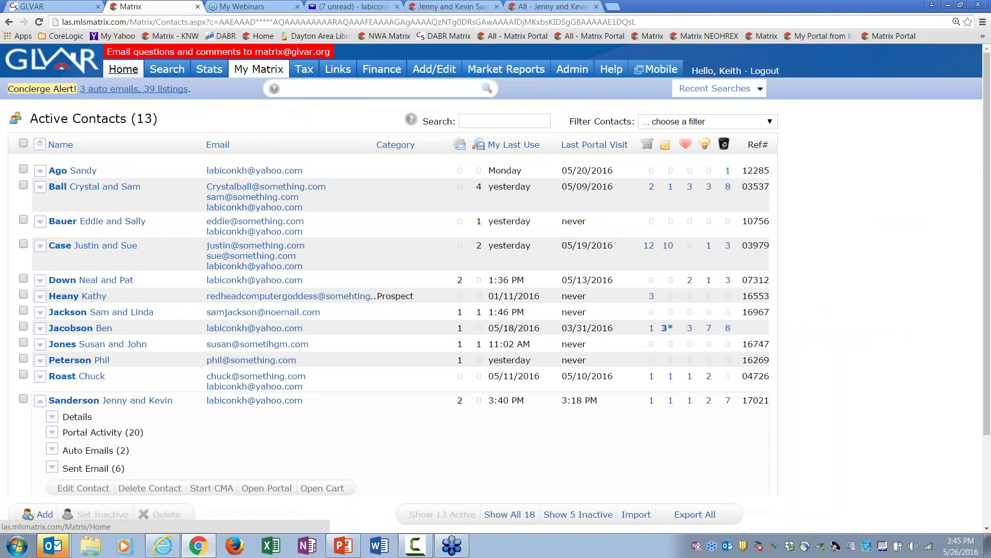
click(124, 70)
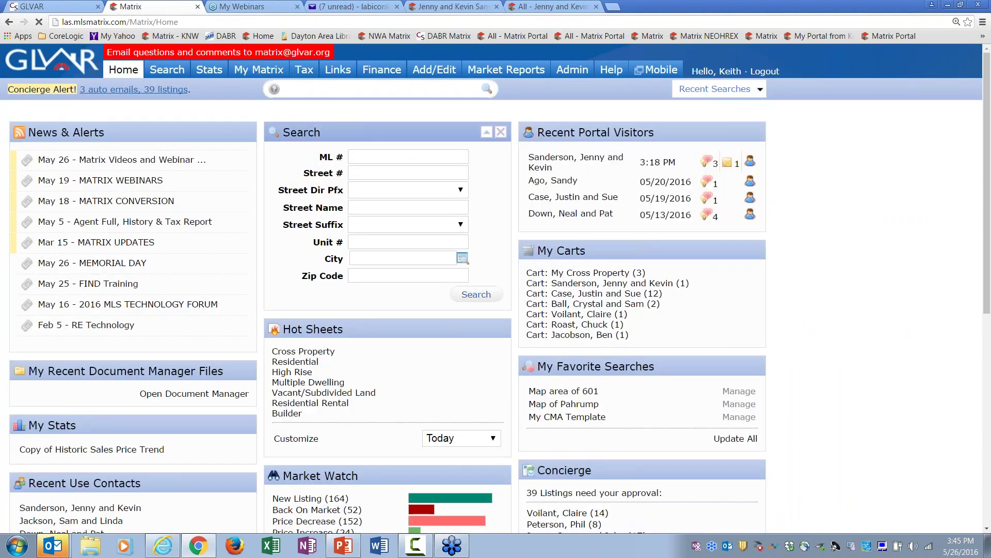
mouse_move(259, 69)
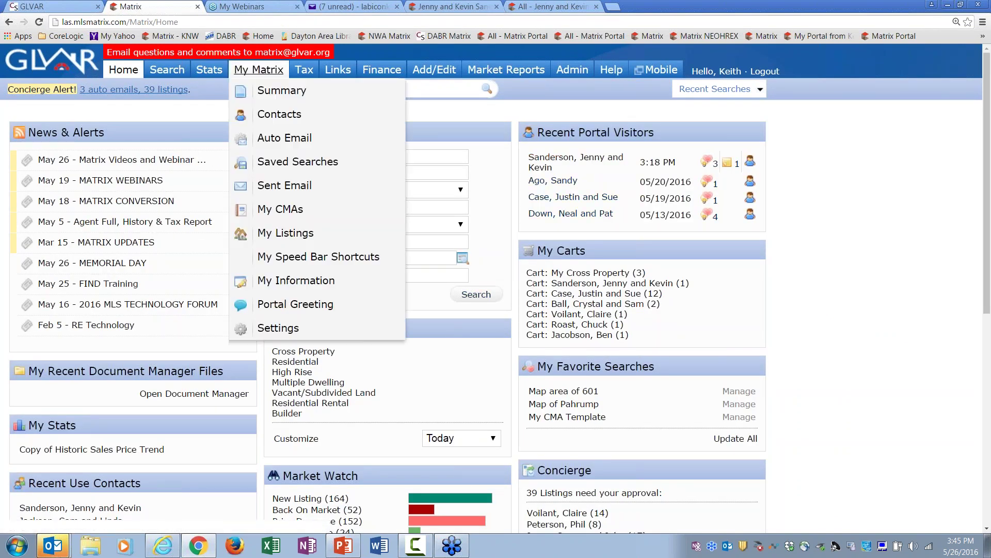
click(267, 113)
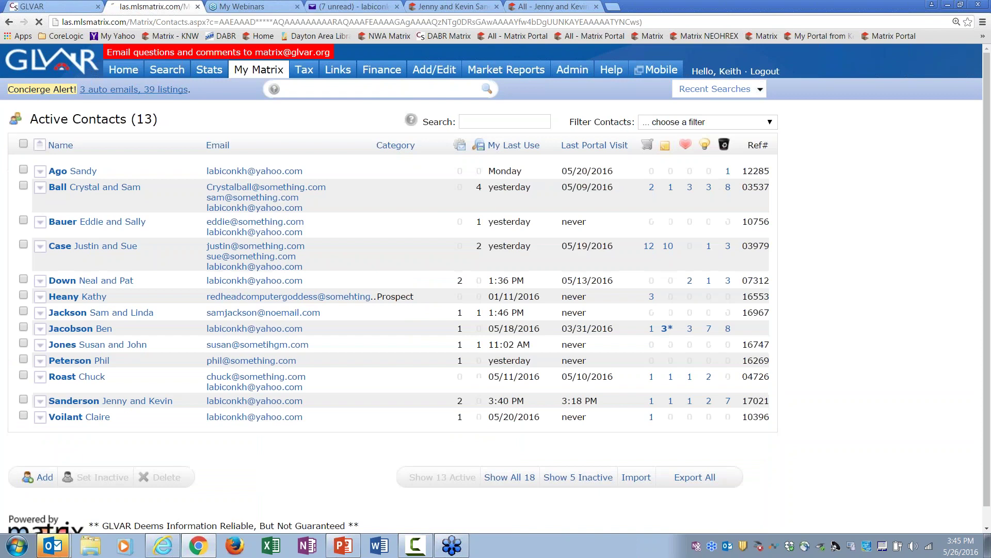
click(91, 402)
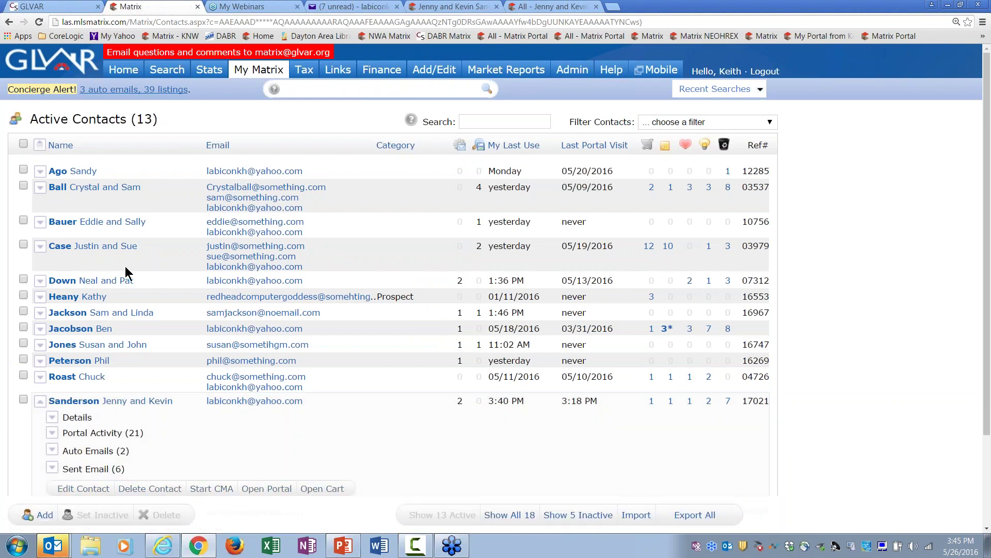
click(765, 72)
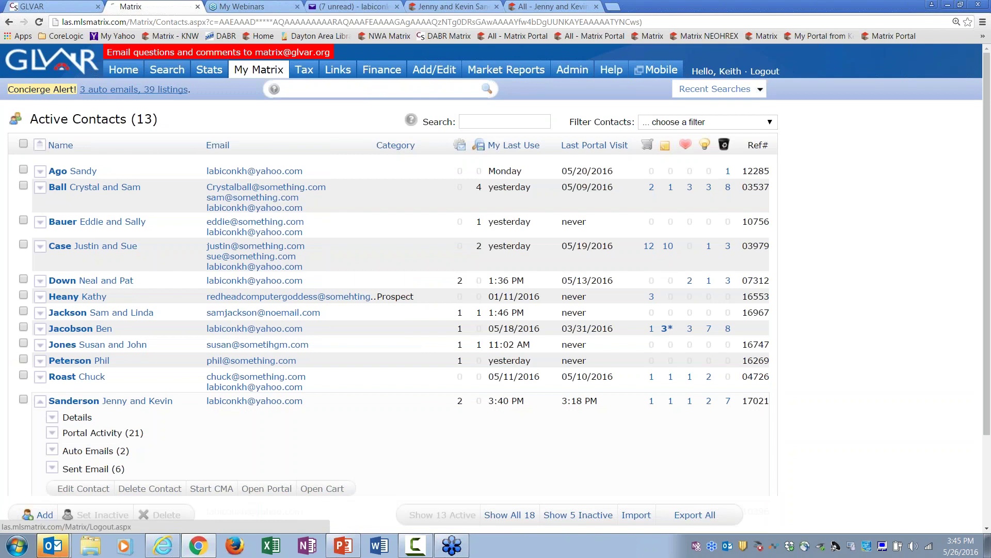
click(568, 201)
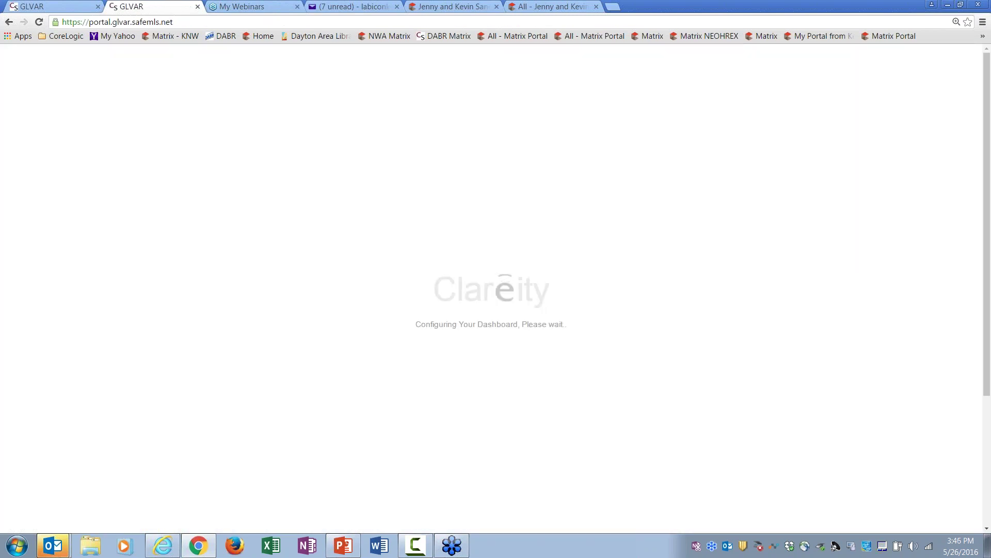
Step: Sign back in to SafeMLS with the agent's Login ID and password, then launch Matrix
click(55, 297)
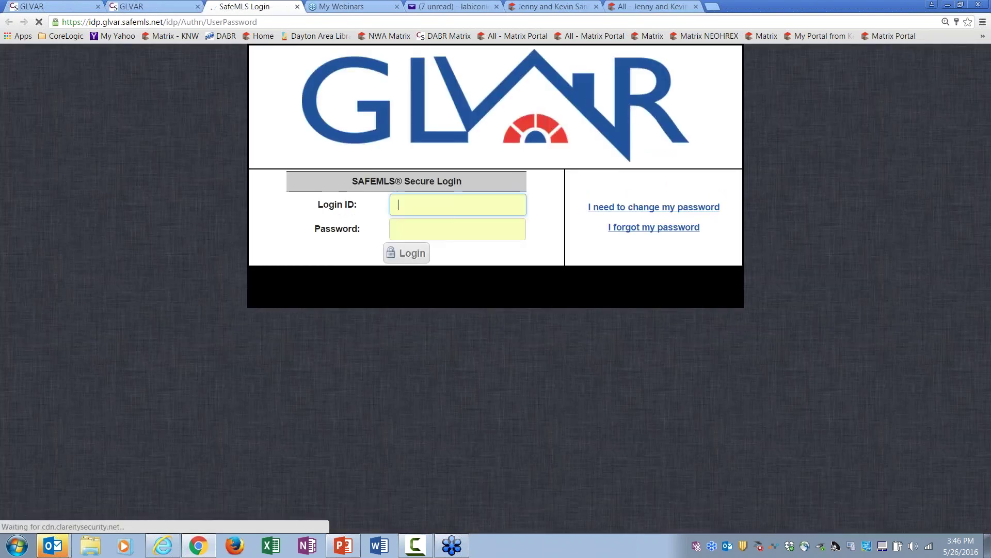
text(keithmls)
key(Tab)
text(***)
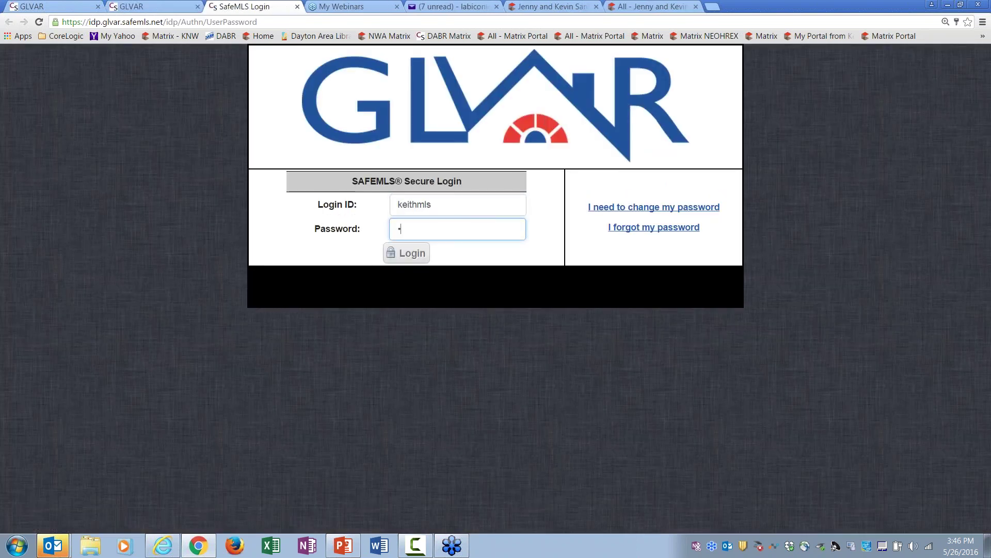
key(Return)
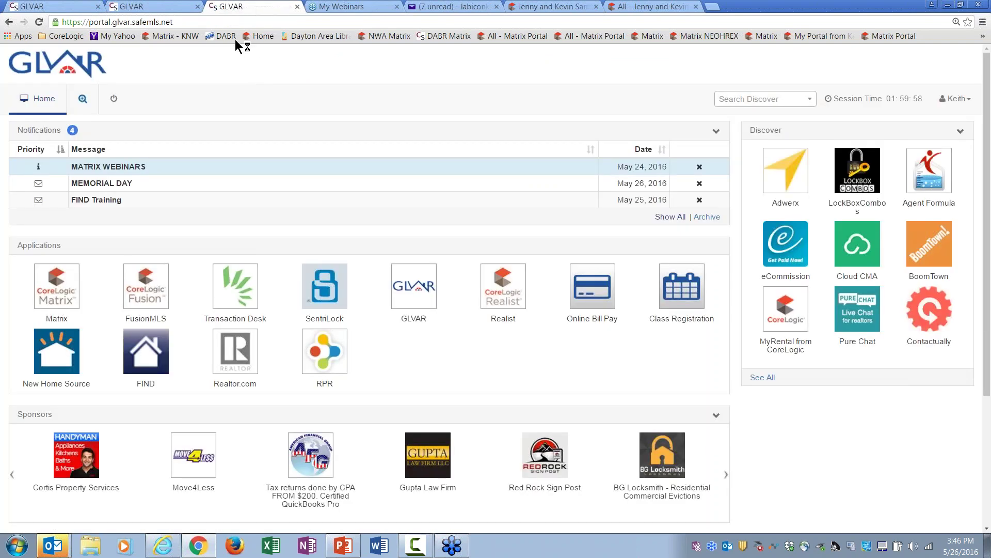
click(65, 288)
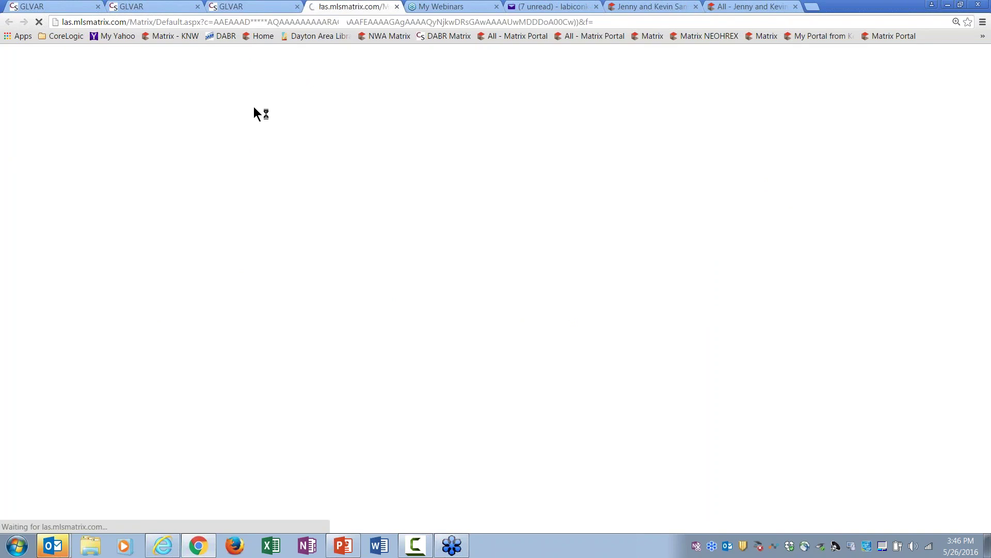
Step: Open Active Contacts, expand the client's row, and review their saved portal search
mouse_move(258, 70)
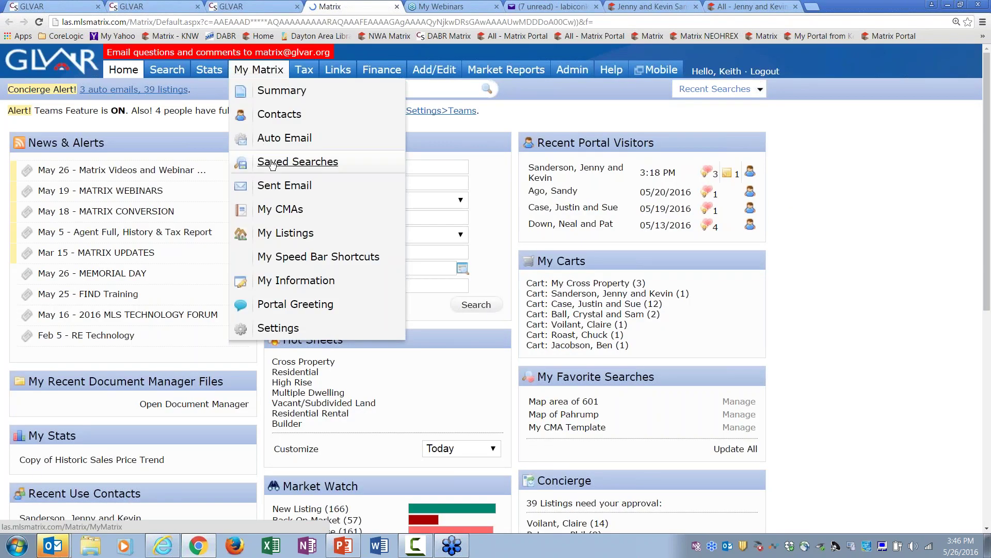
click(273, 113)
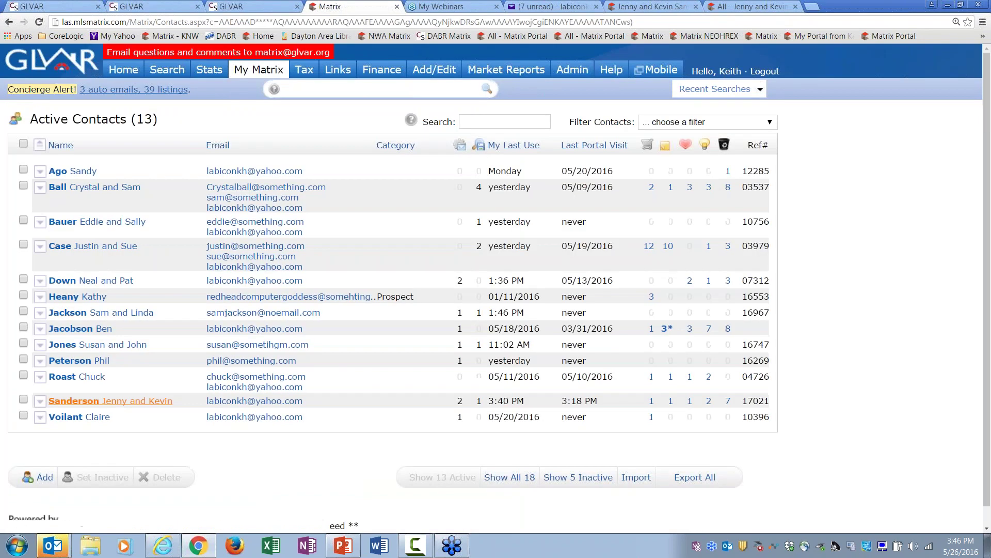
click(103, 402)
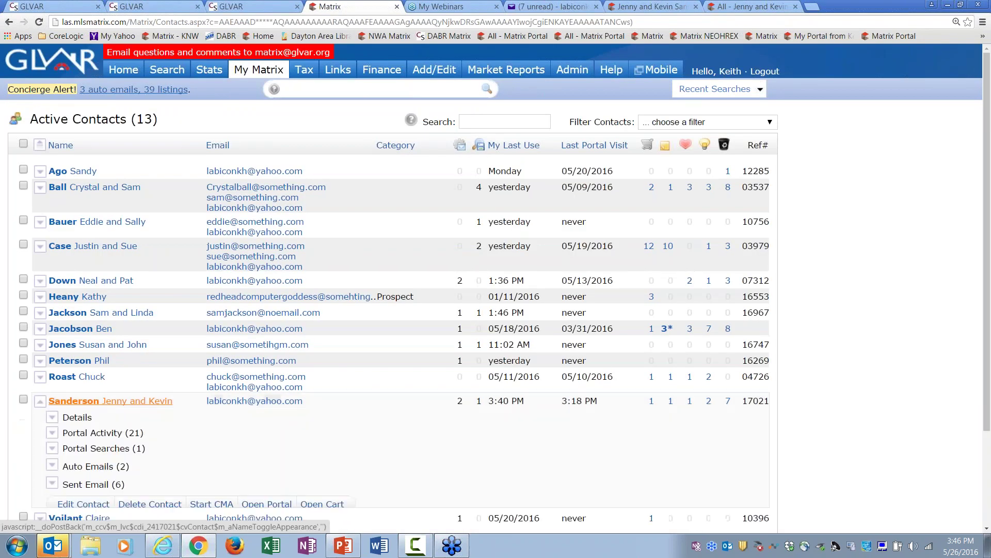
click(112, 450)
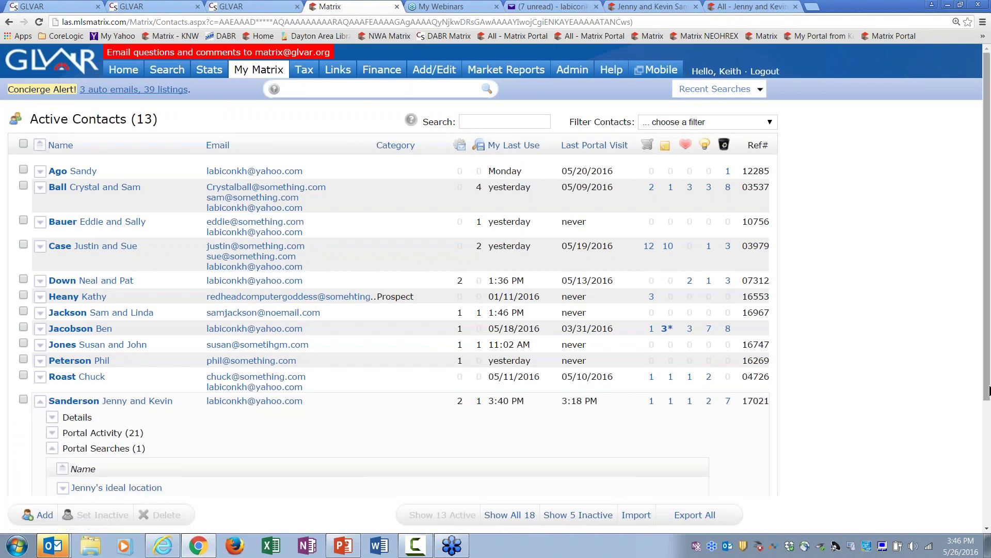
scroll(981, 391, down, 2)
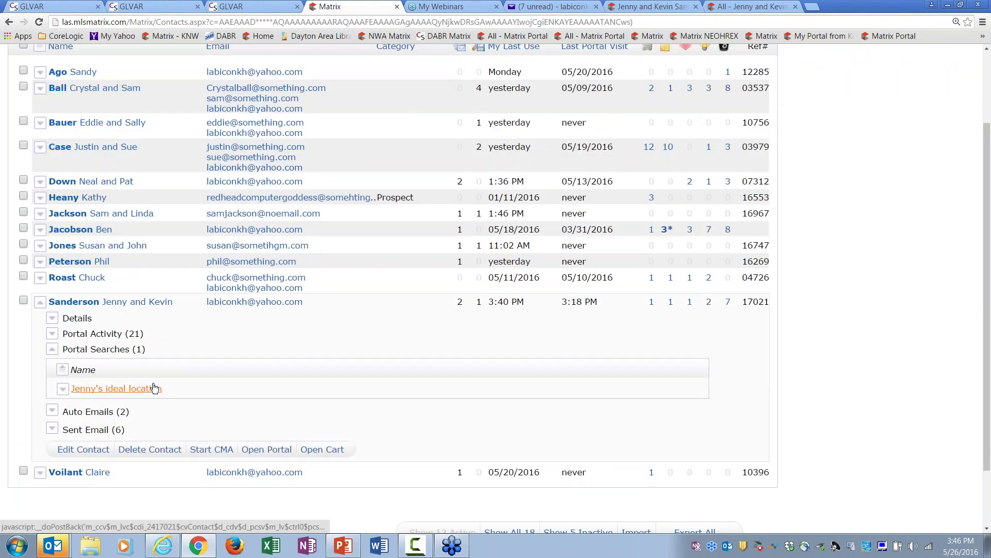
click(103, 349)
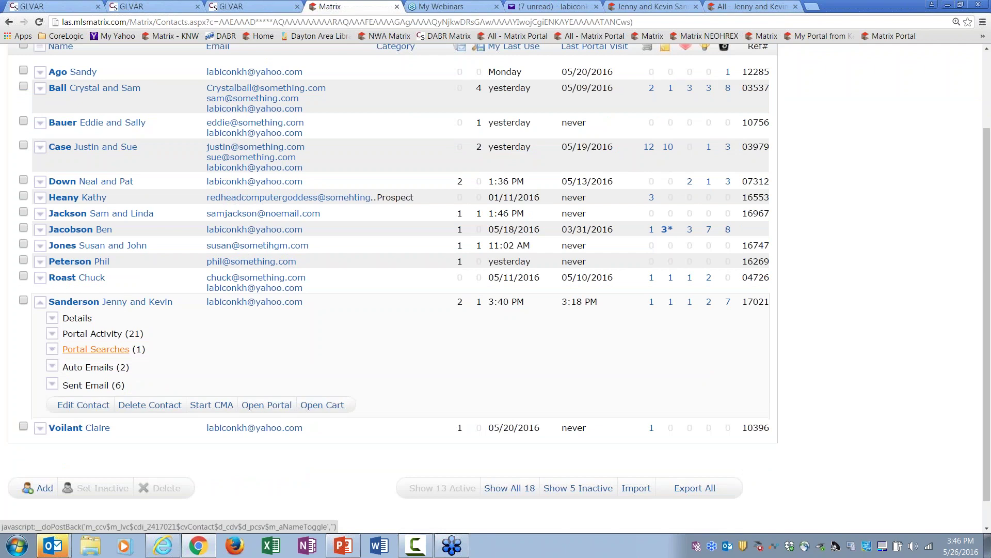
Step: Review the client's two auto emails and six sent emails, then collapse the row
click(101, 368)
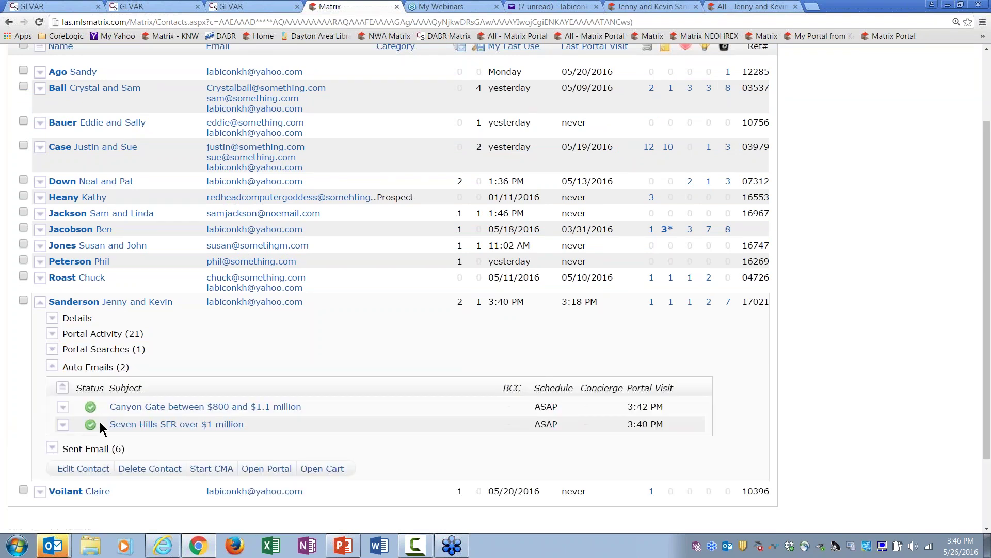
click(103, 368)
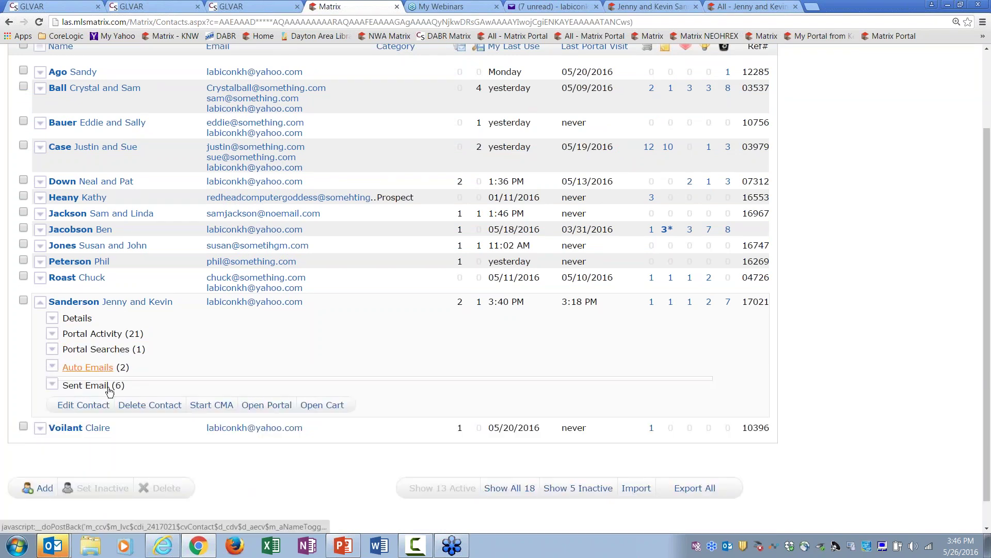
click(100, 388)
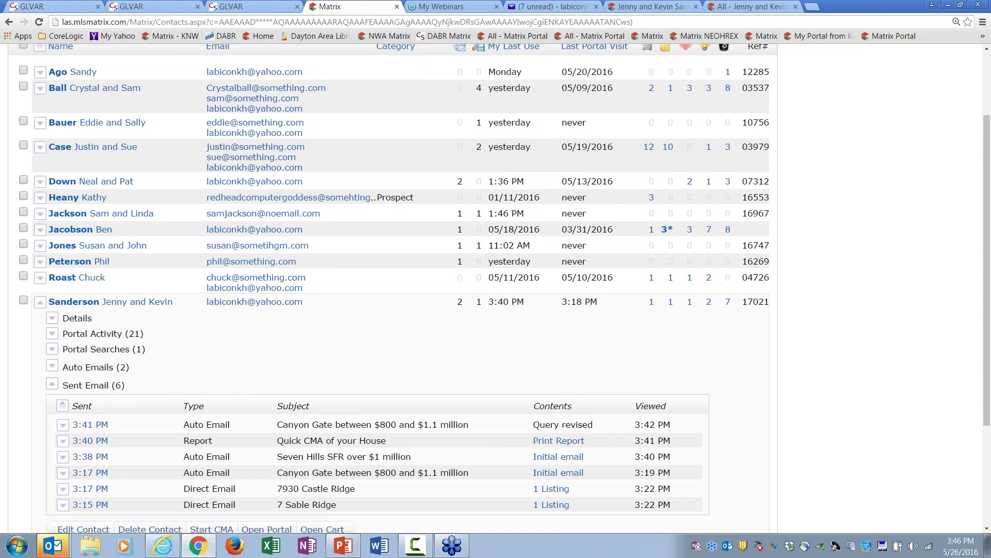
click(87, 388)
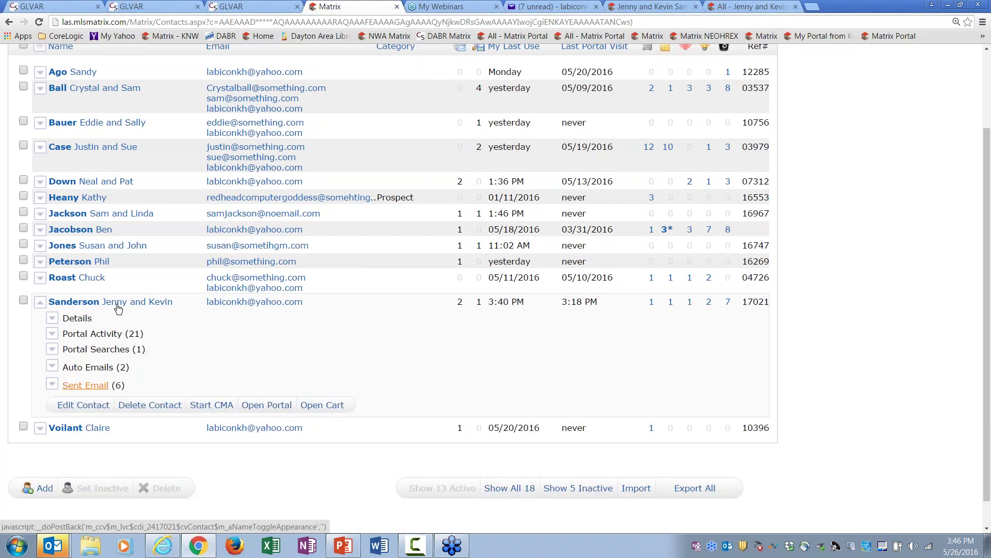
click(117, 305)
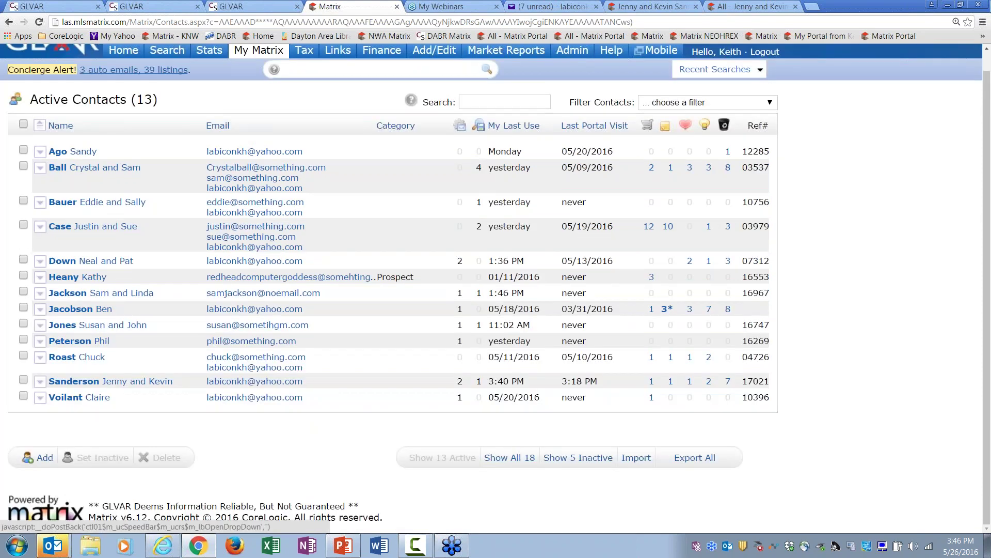
scroll(986, 69, up, 1)
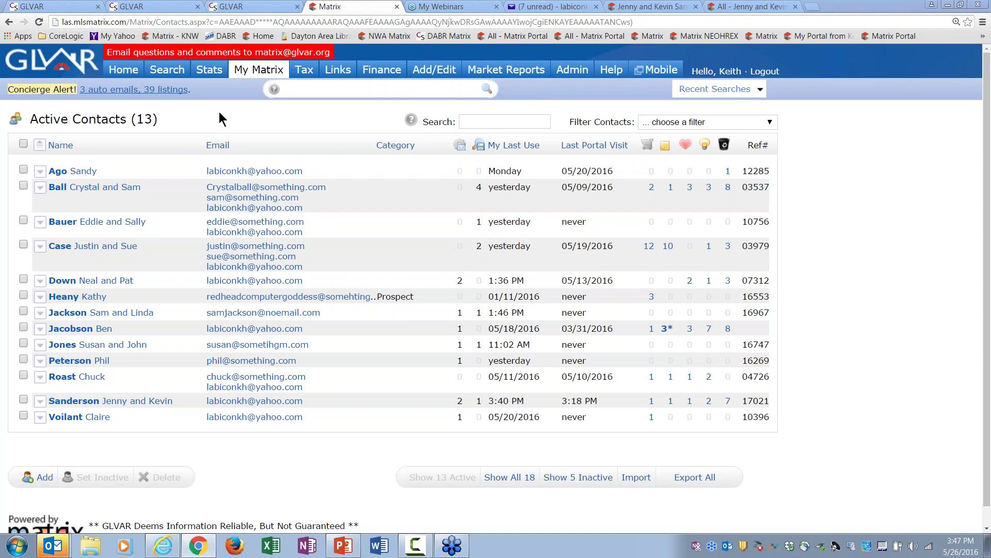
Step: Select the Canyon Gate $800–$1.1 million and Seven Hills SFR over $1 million auto emails and disable both
mouse_move(258, 70)
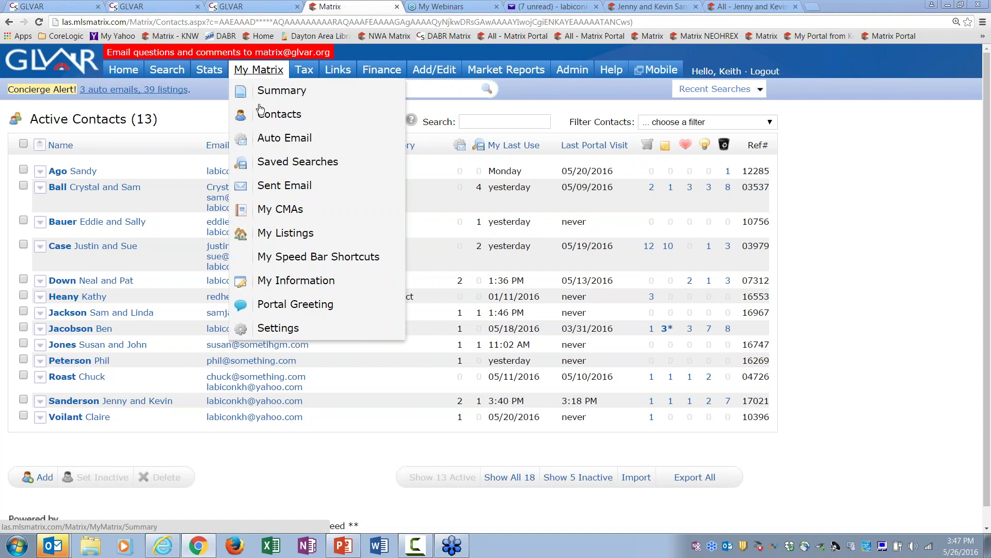
click(271, 138)
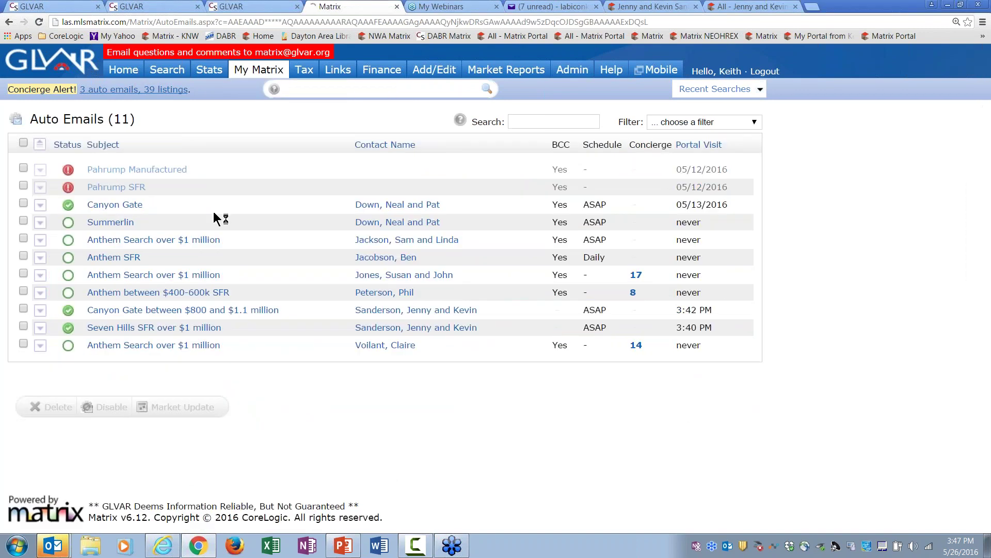
click(24, 308)
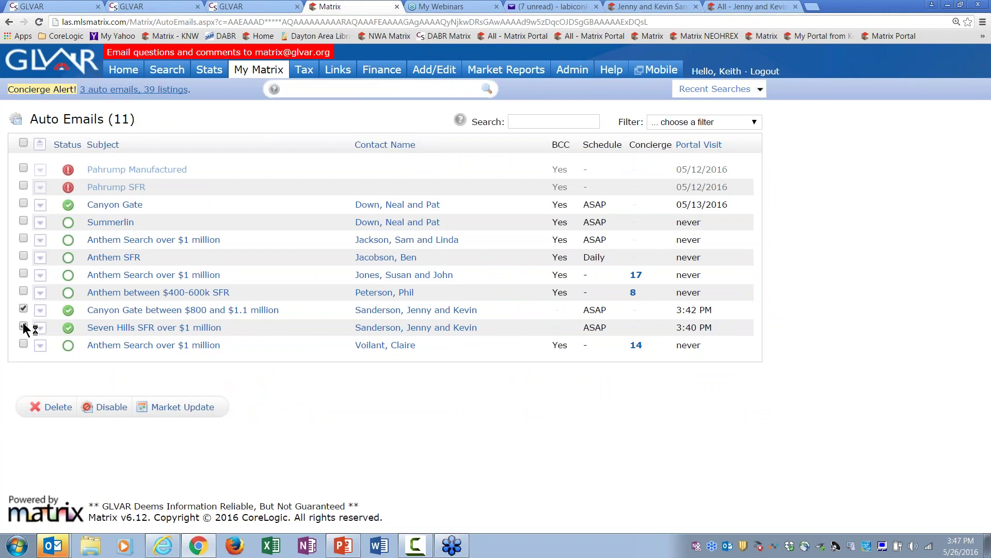
click(24, 326)
click(24, 327)
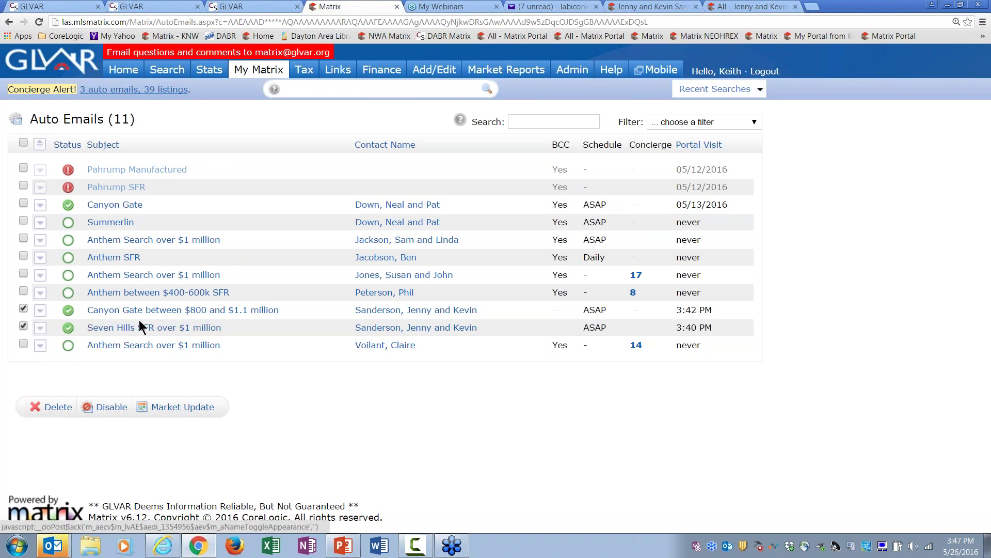
click(118, 408)
click(537, 97)
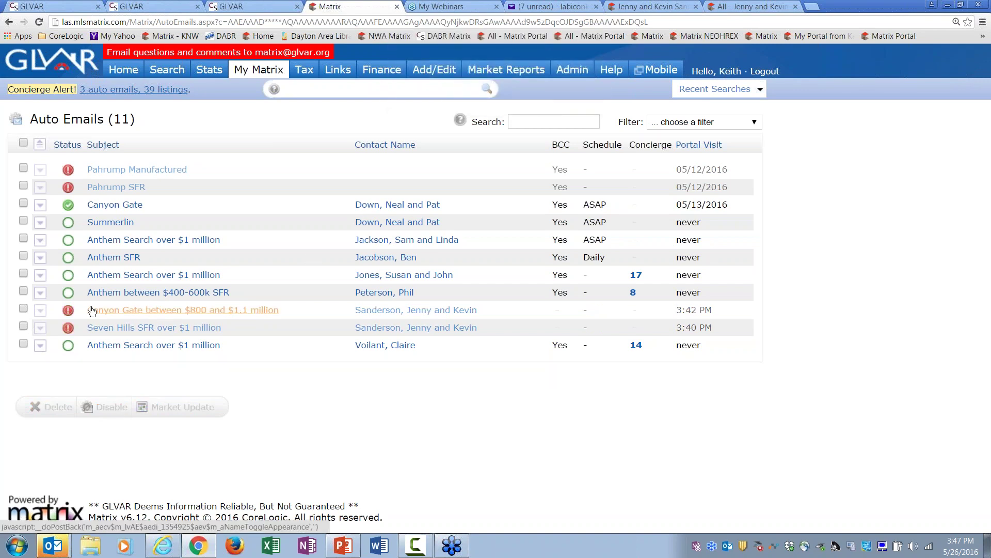
Step: Confirm the Canyon Gate email's listing link now shows an invalid-or-expired URL error
mouse_move(364, 72)
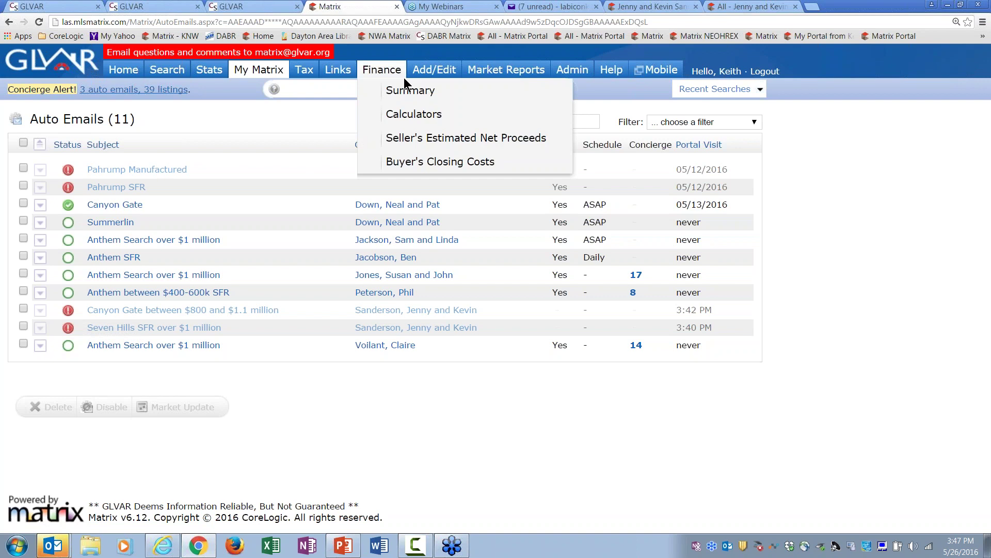
click(538, 7)
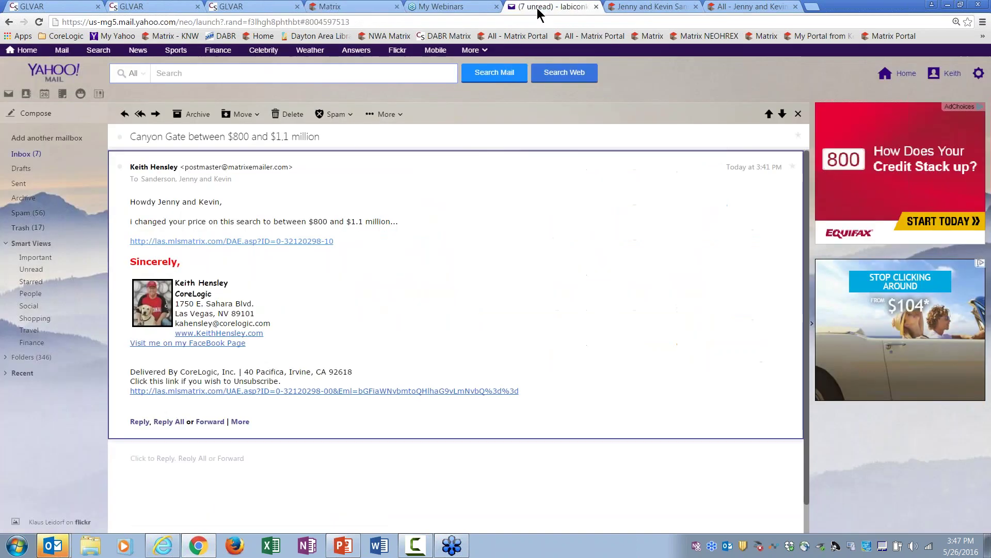
click(246, 245)
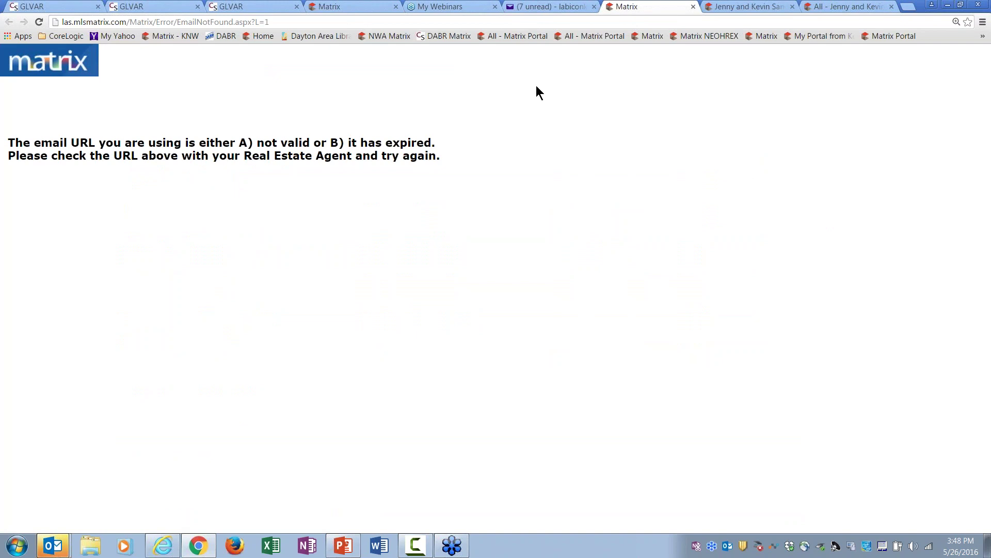
click(555, 7)
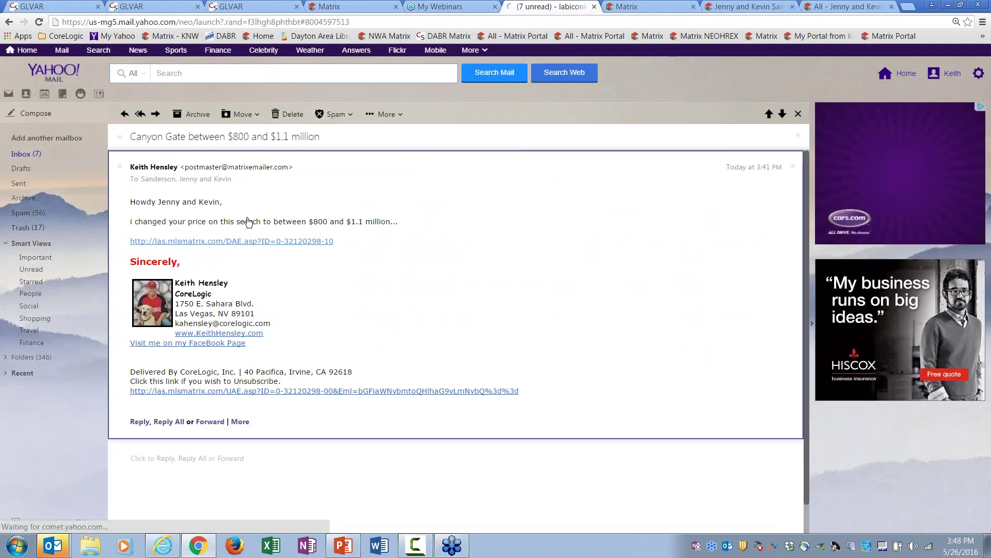
click(224, 241)
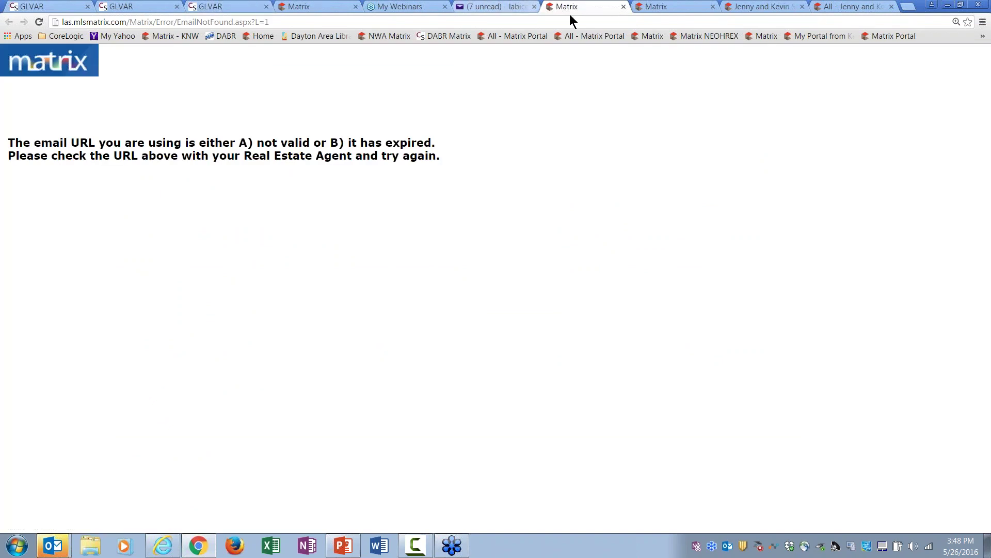
click(673, 8)
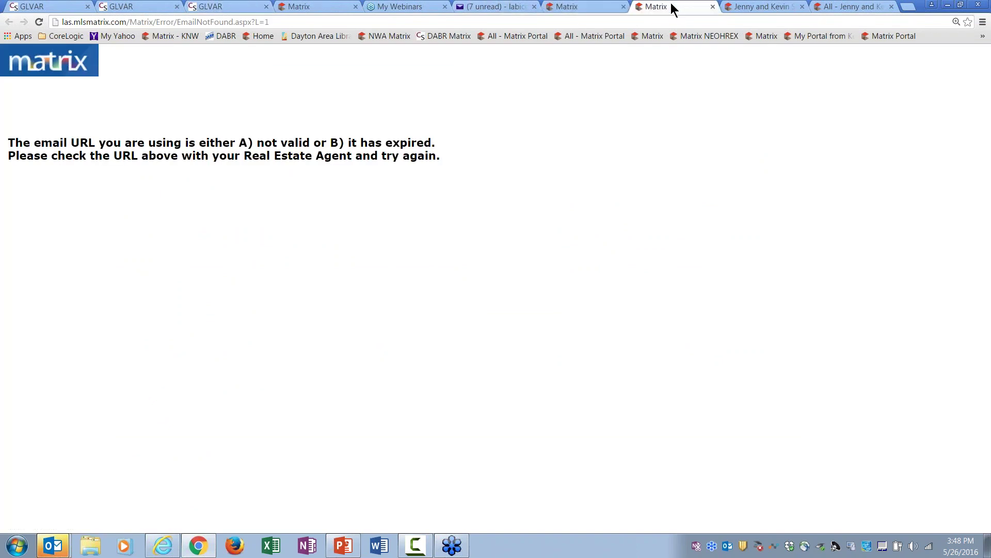
click(741, 9)
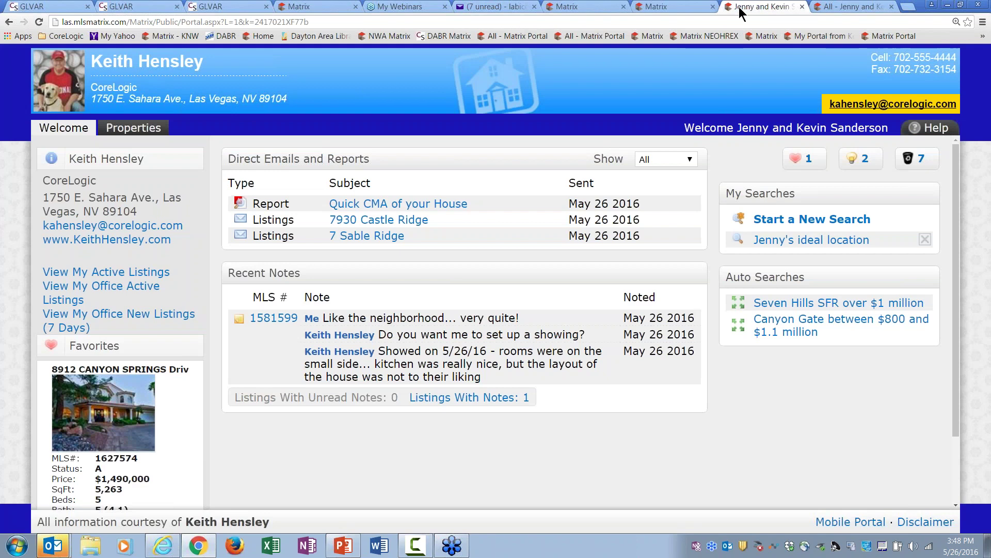
Step: Check the property sources on the Properties map, then reload Welcome showing only the ideal-location search
click(150, 136)
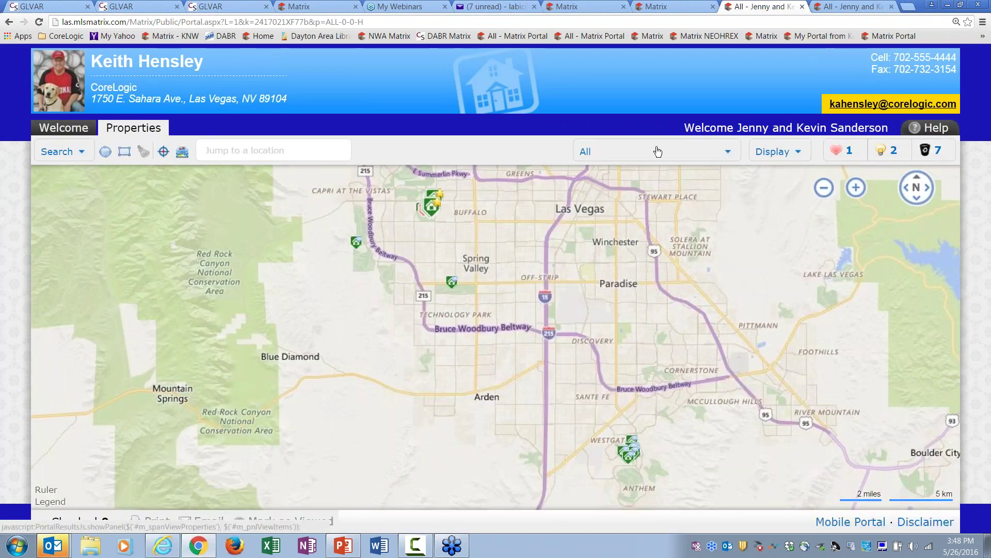
click(657, 151)
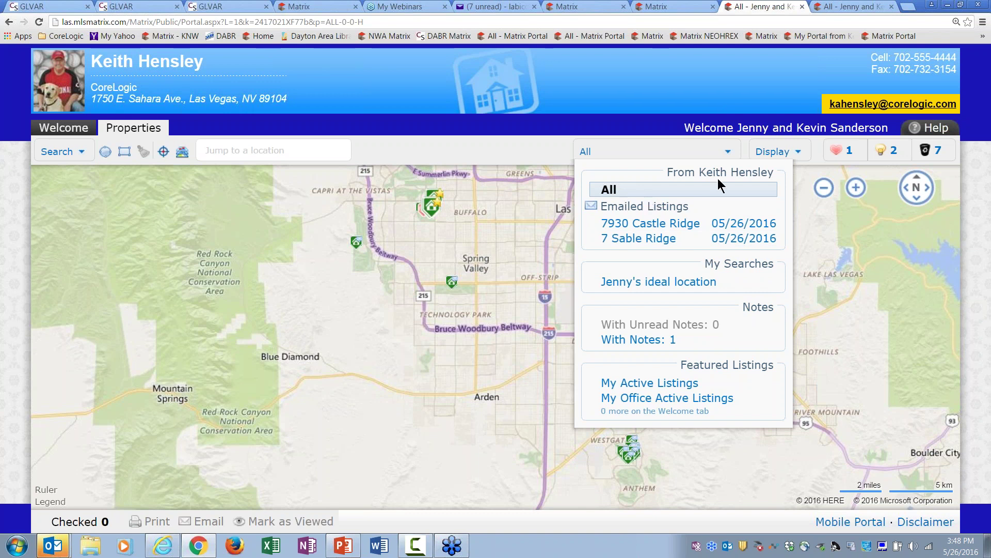
click(650, 188)
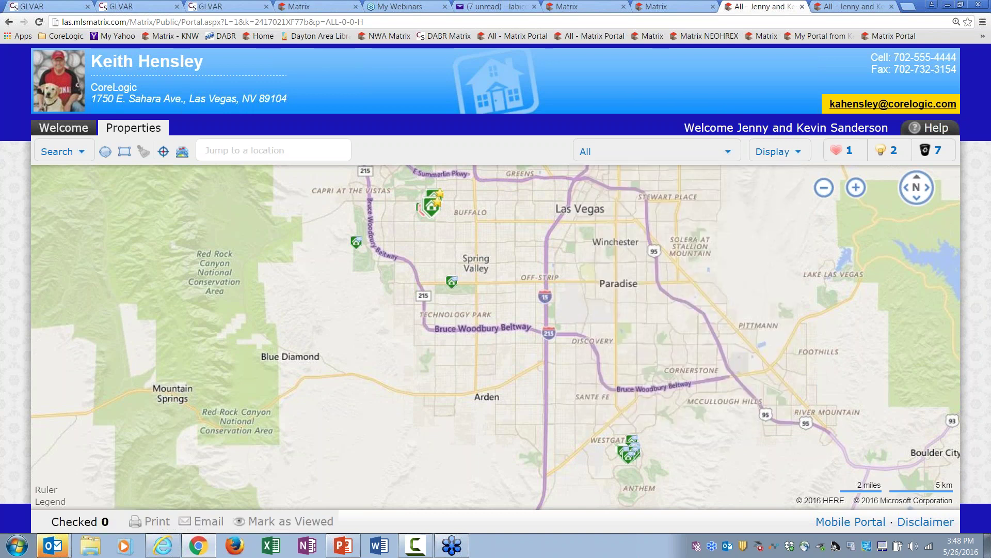
click(71, 131)
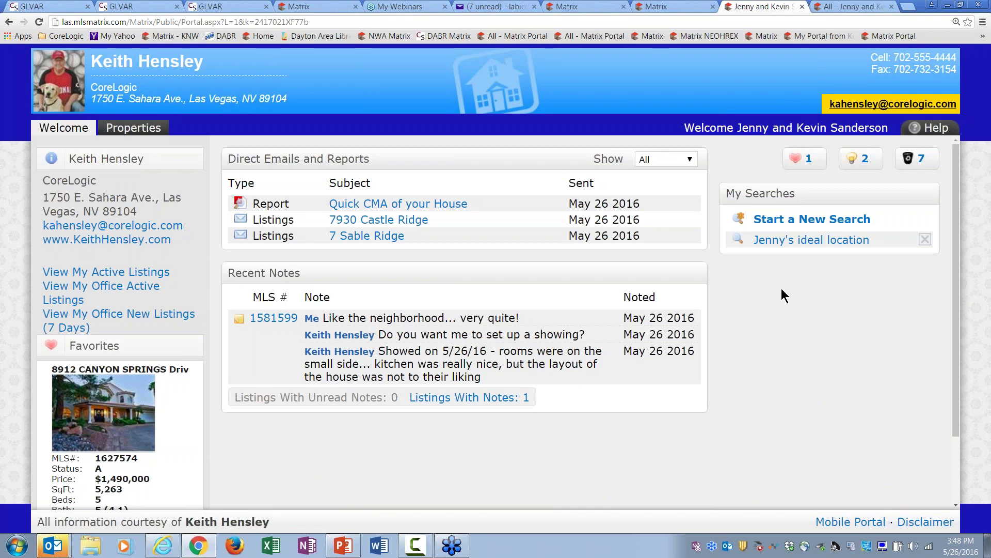
Step: Set the Canyon Gate auto email back to Enabled in its settings and save it
click(298, 7)
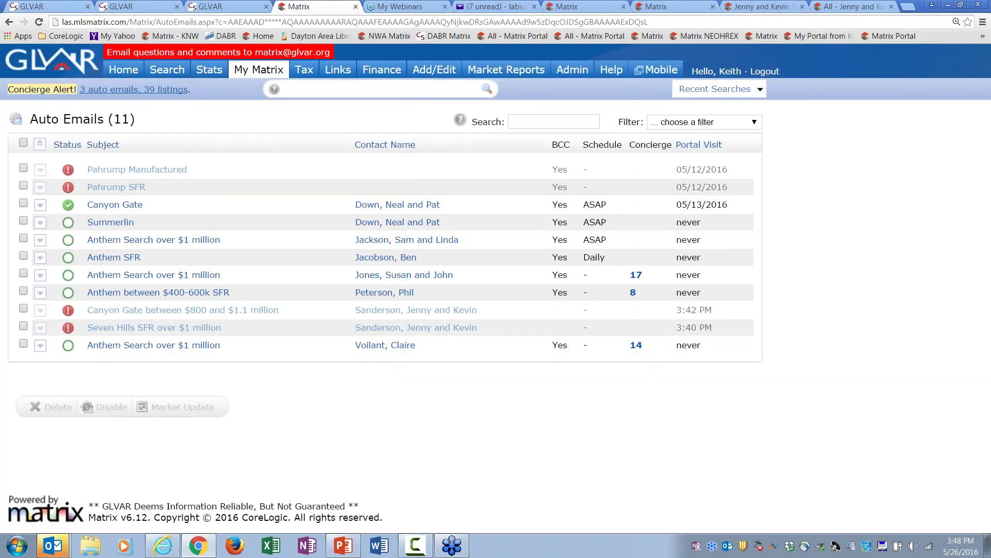
click(101, 314)
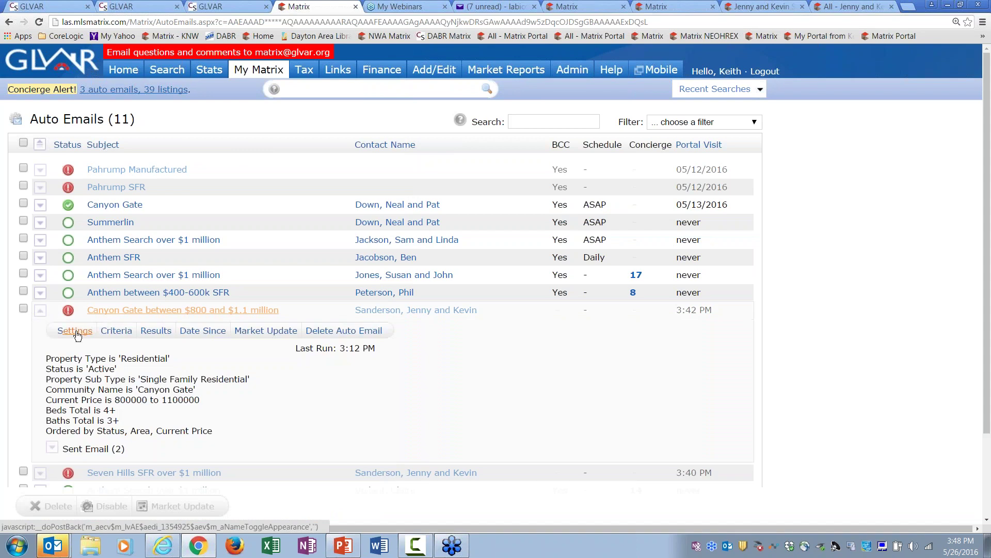
click(75, 330)
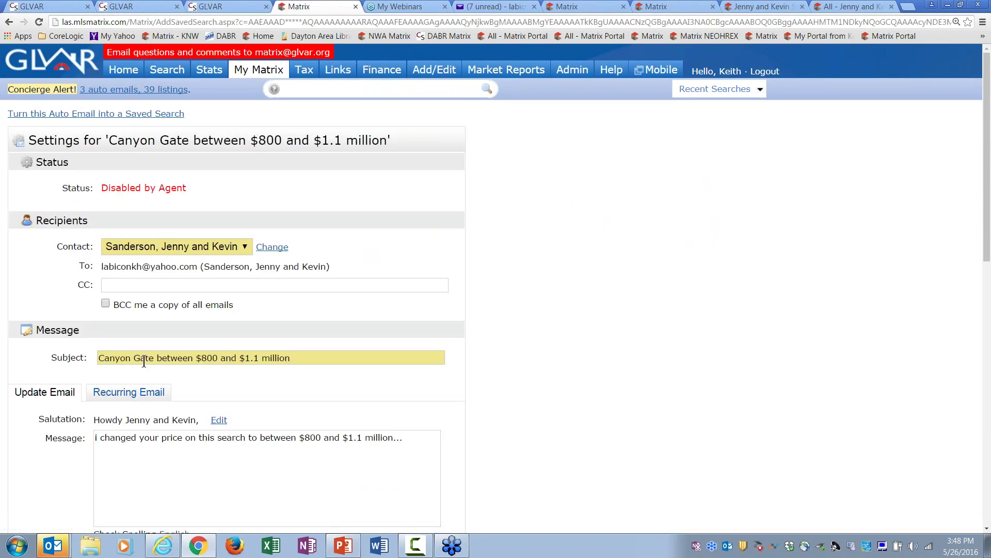
drag(988, 69, 971, 330)
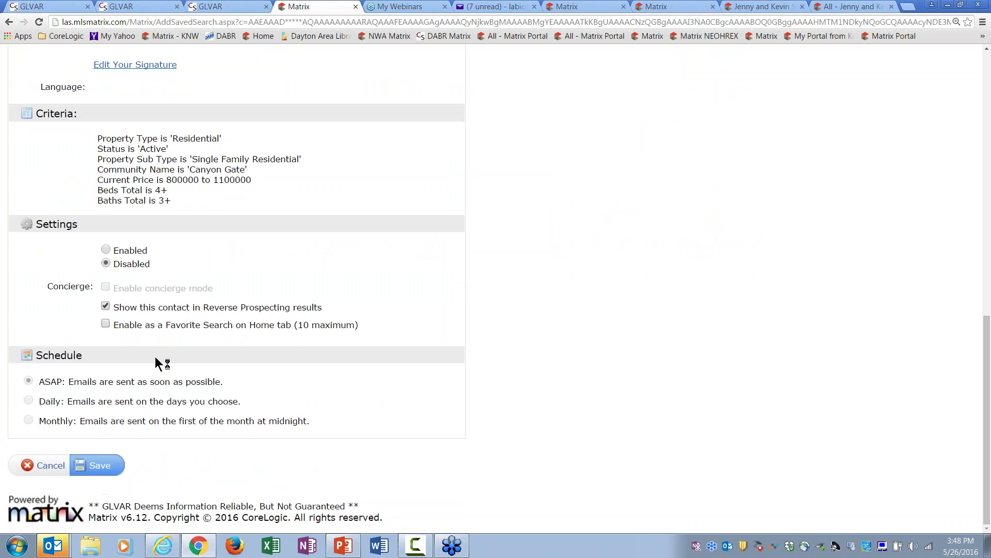
click(103, 250)
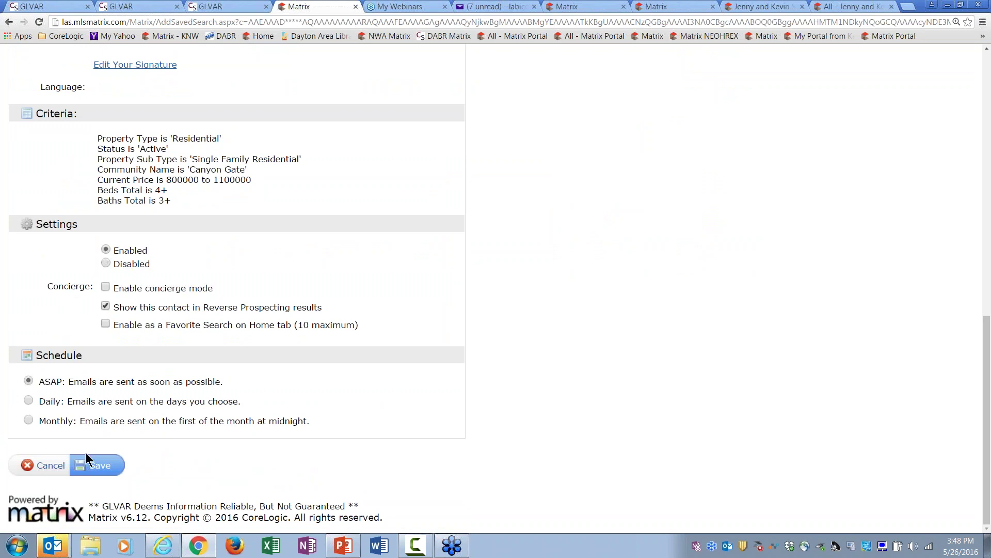
click(99, 470)
scroll(126, 206, down, 1)
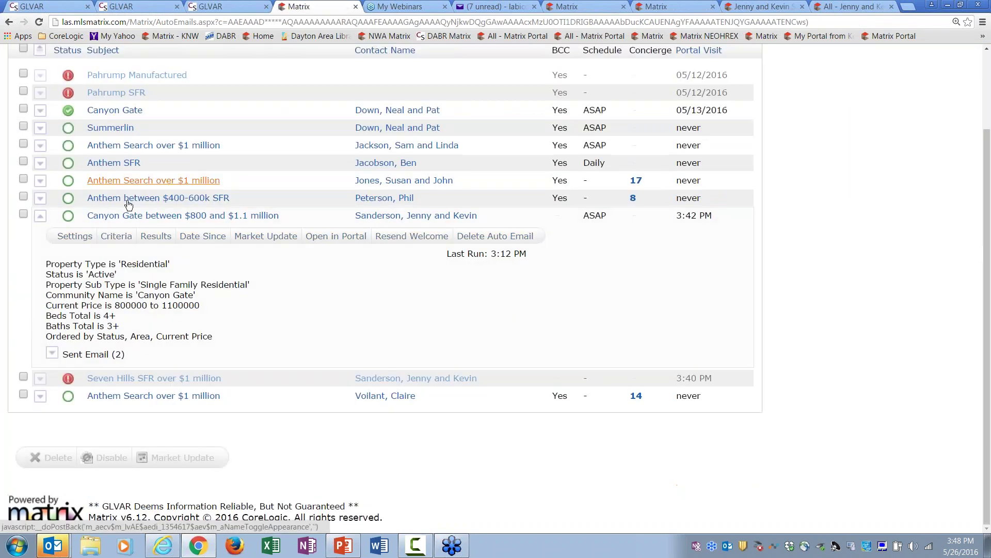
click(125, 220)
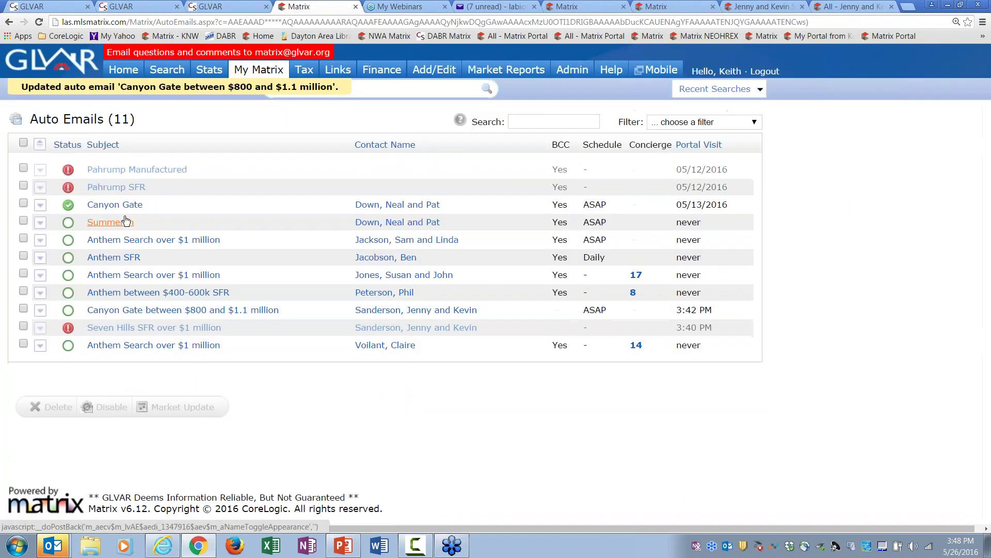
Step: Re-enable and save the Seven Hills auto email, then refresh the Yahoo Mail inbox
click(119, 333)
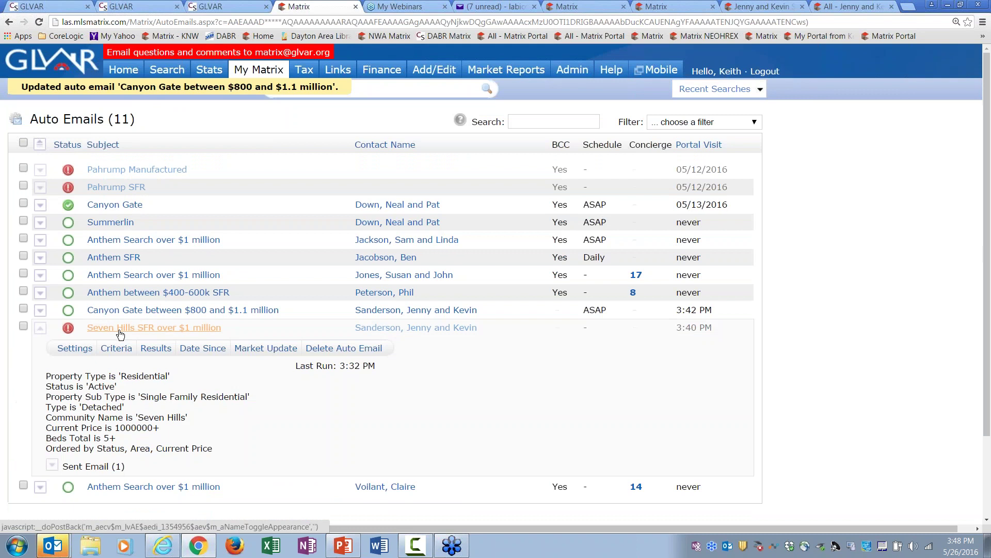
click(74, 348)
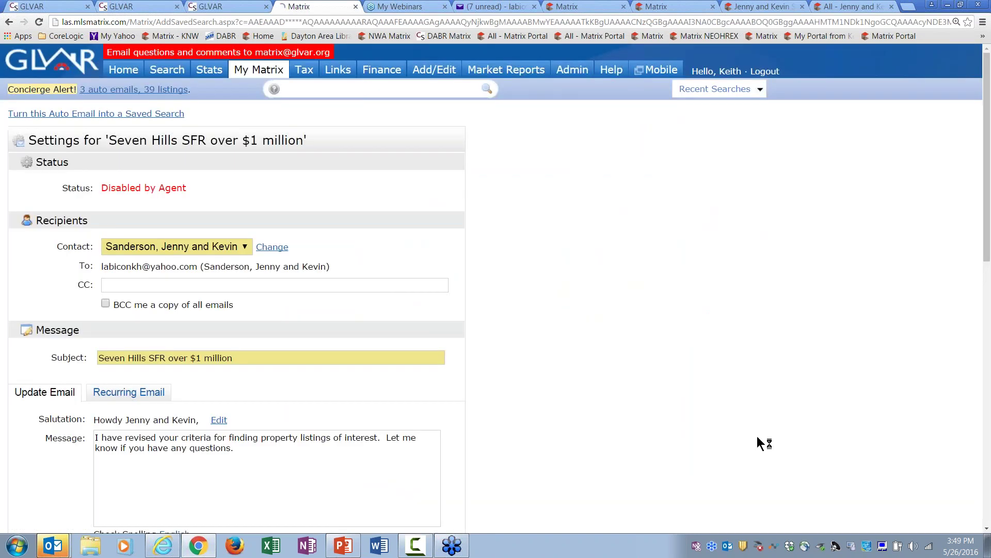
scroll(495, 289, down, 2)
scroll(548, 271, down, 10)
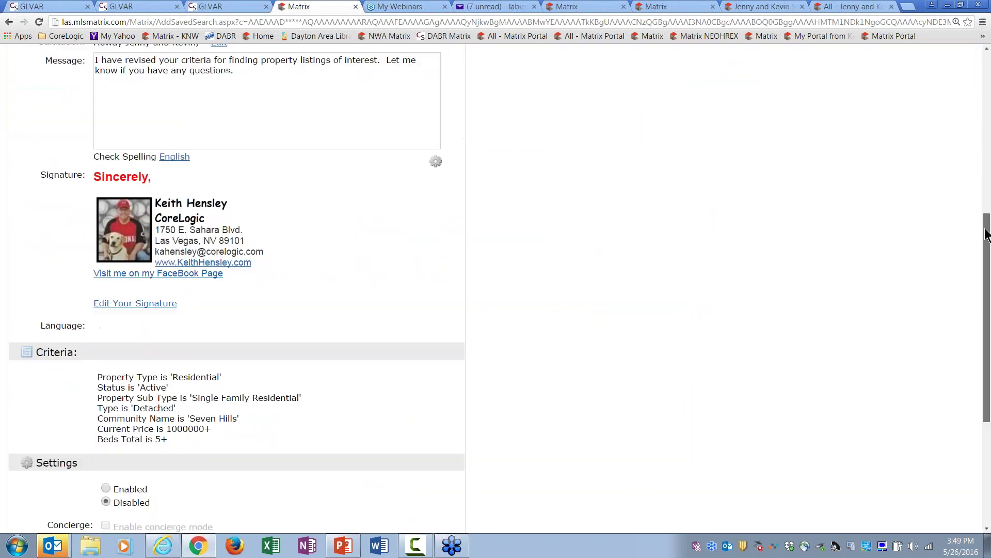
click(105, 360)
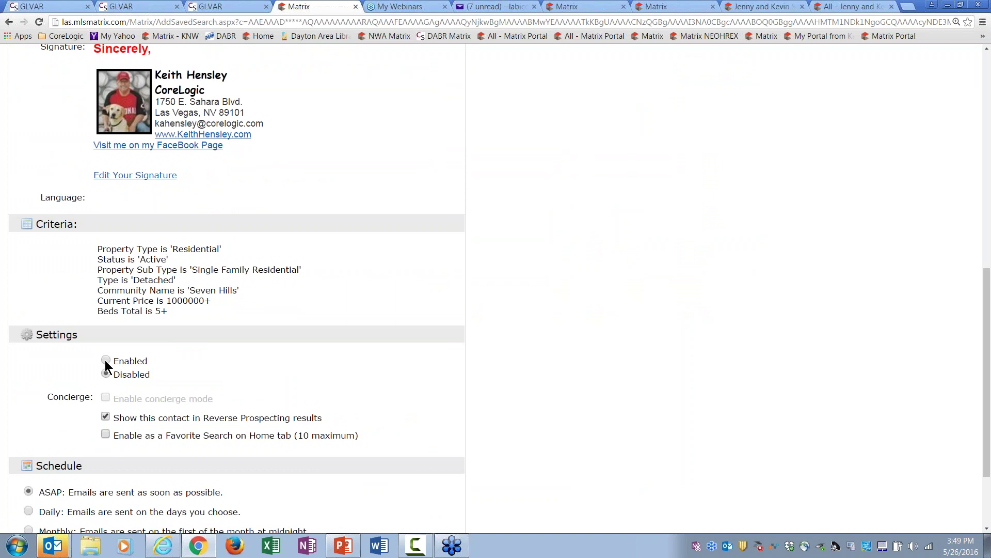
drag(986, 467, 986, 517)
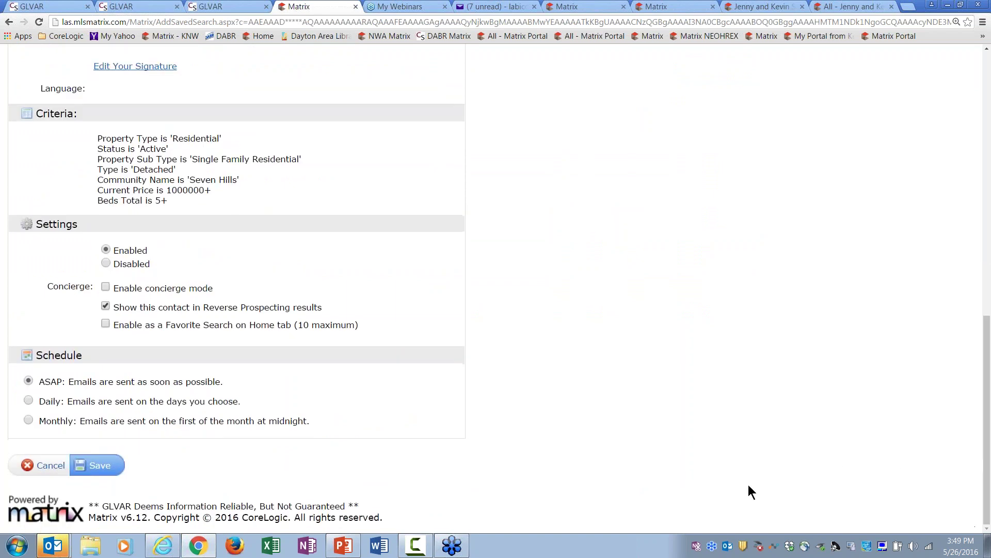
click(98, 465)
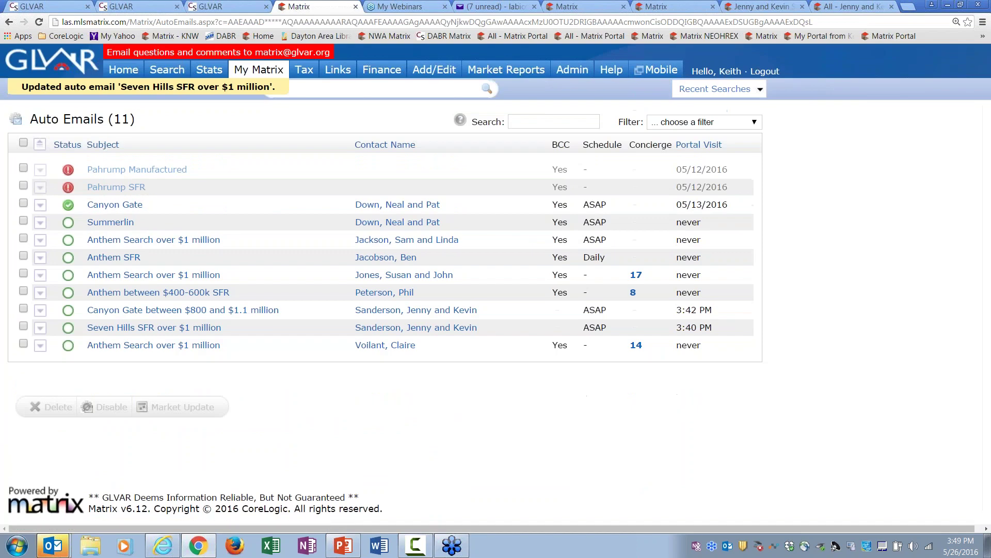
click(477, 7)
click(28, 155)
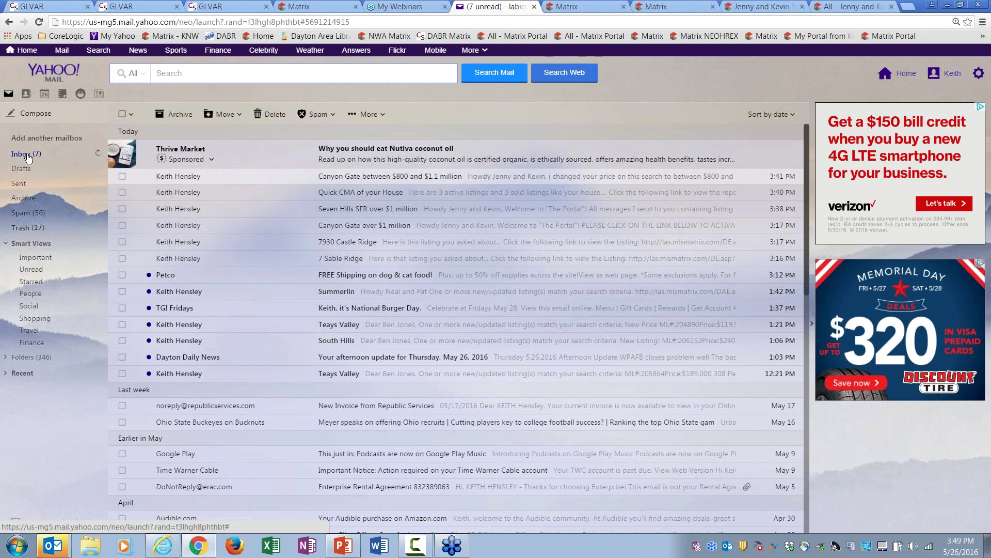
click(300, 7)
mouse_move(258, 69)
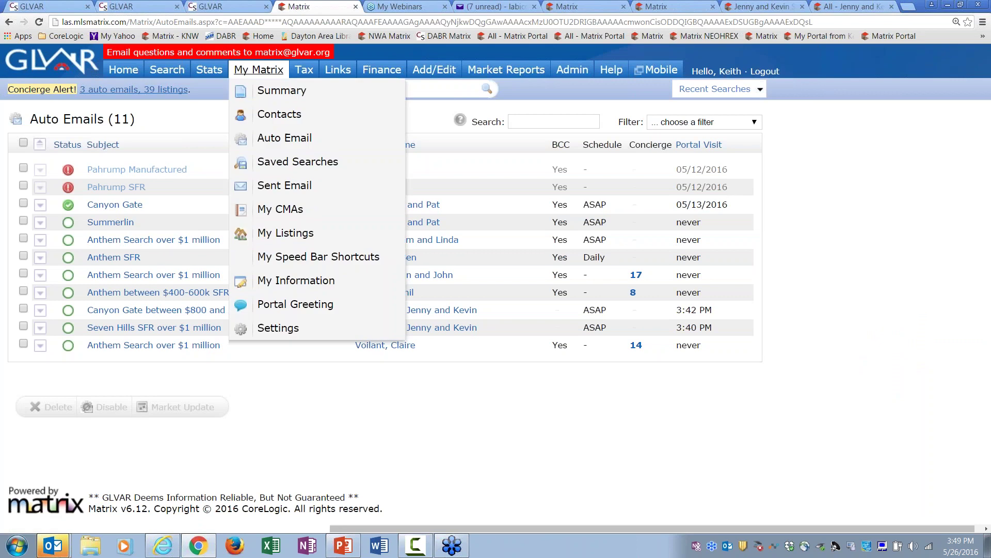
click(274, 140)
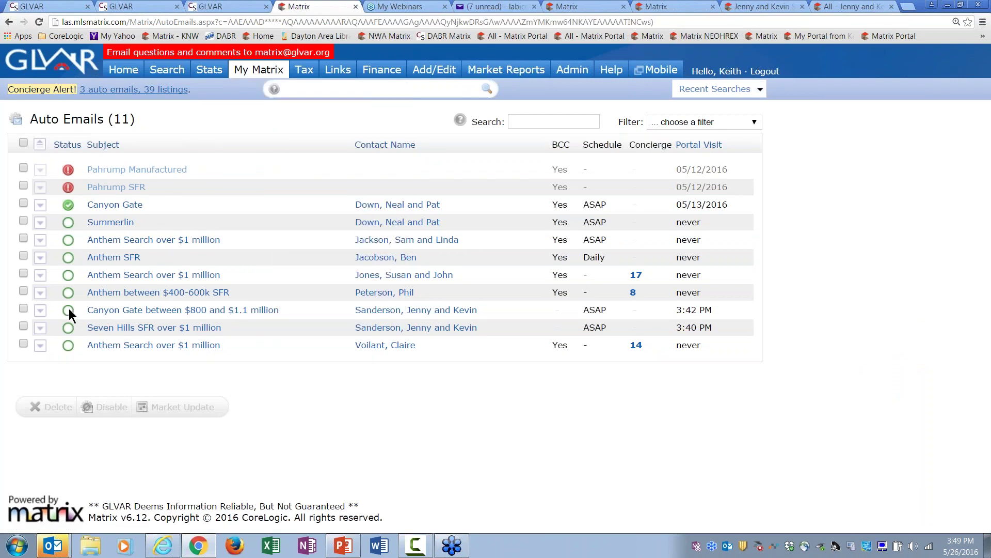
mouse_move(70, 336)
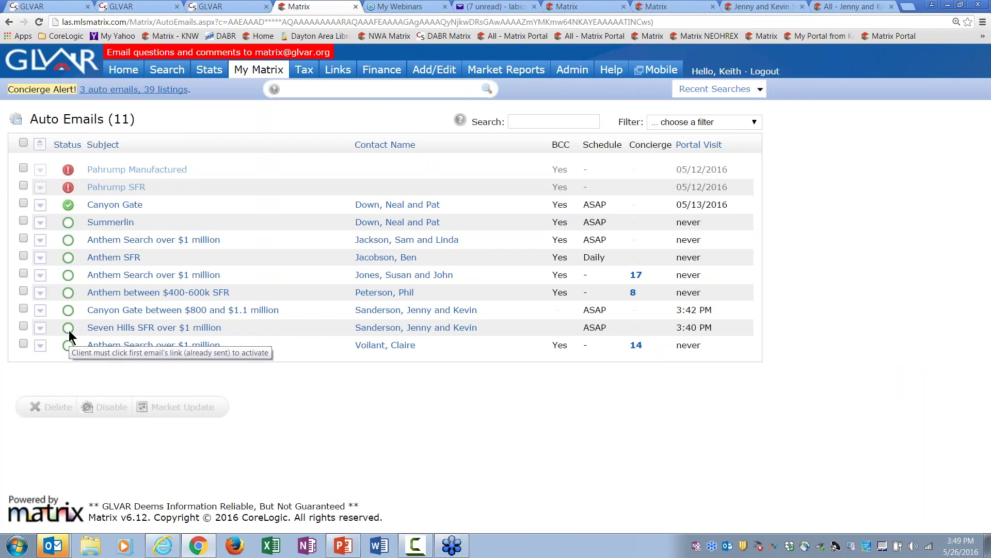
click(23, 308)
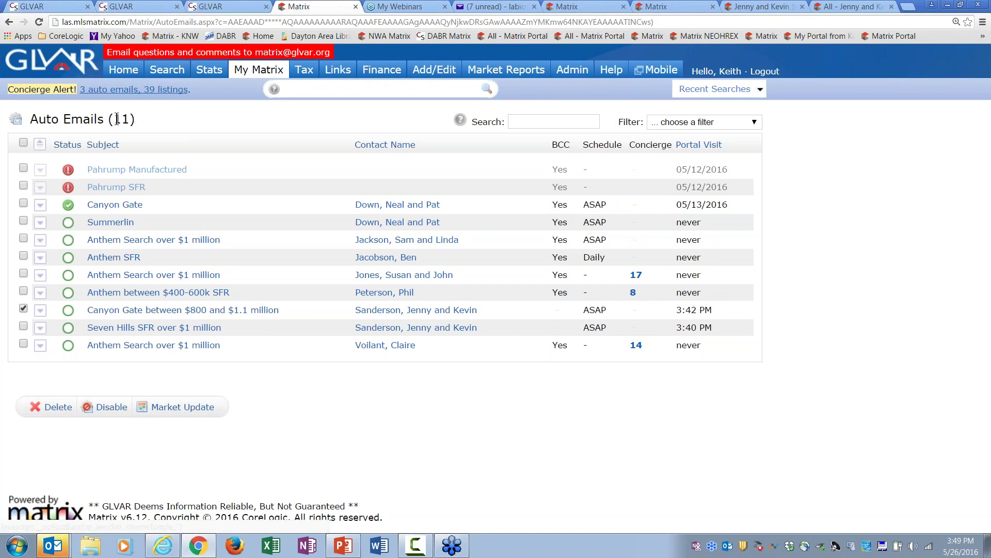
mouse_move(255, 72)
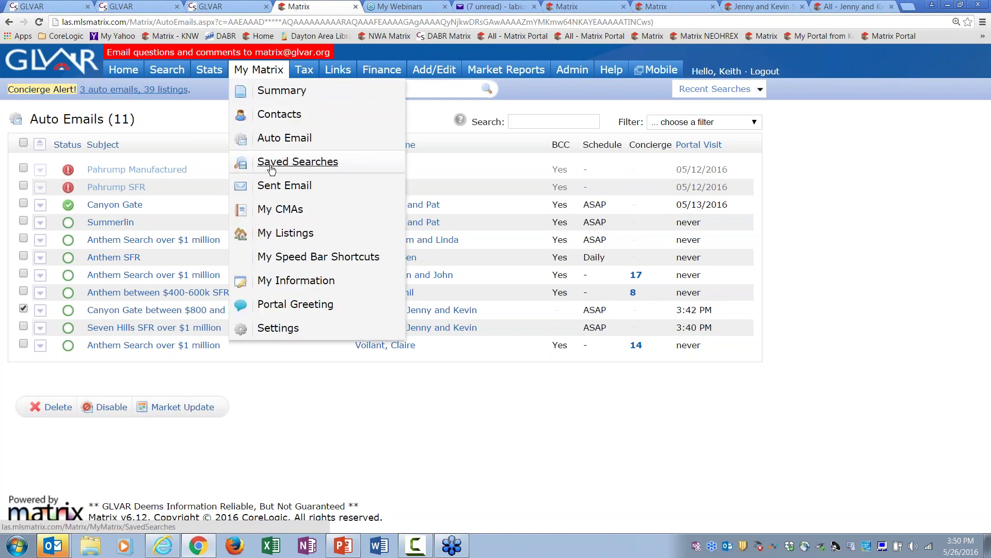
Step: Turn the Canyon Gate between $800 and $1.1 million auto email into a saved search
click(122, 310)
click(76, 332)
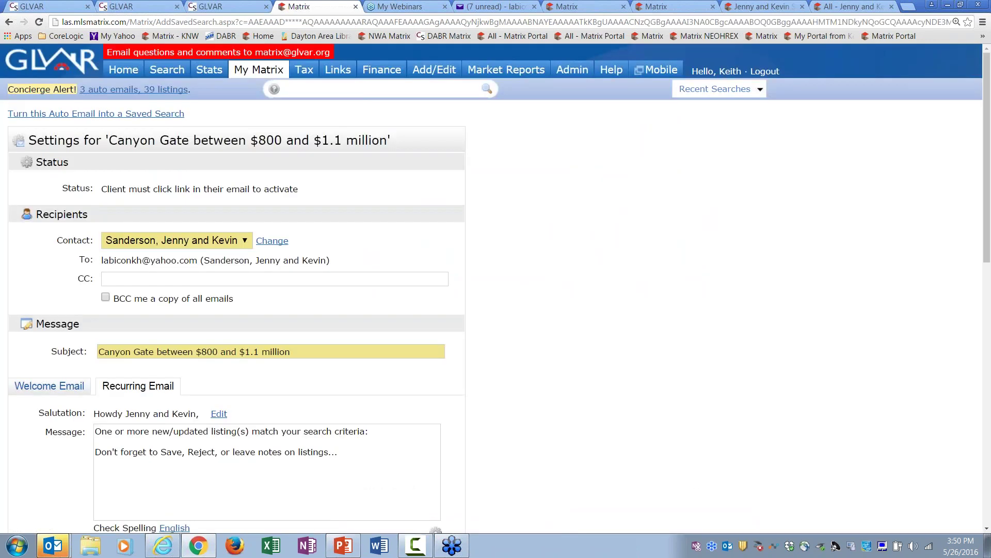
click(118, 114)
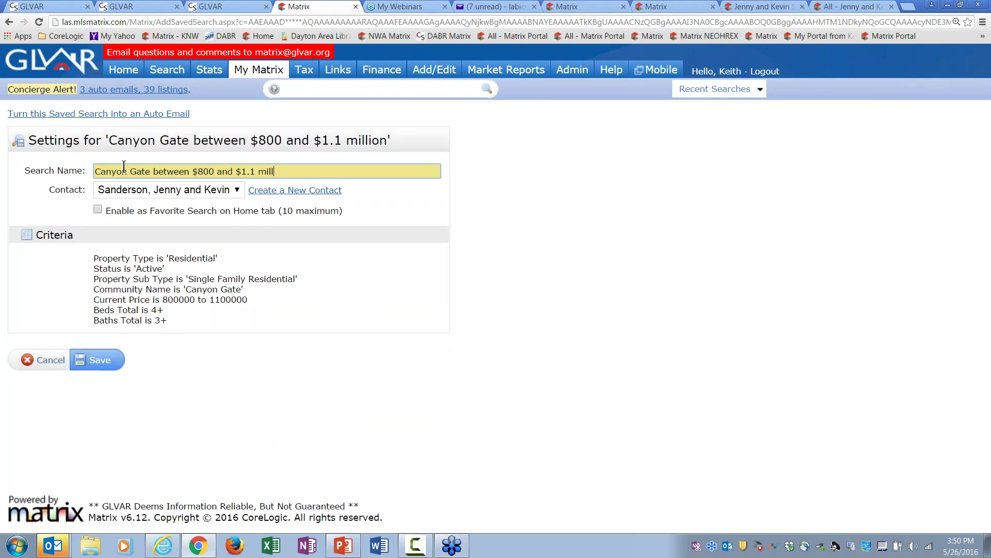
click(98, 359)
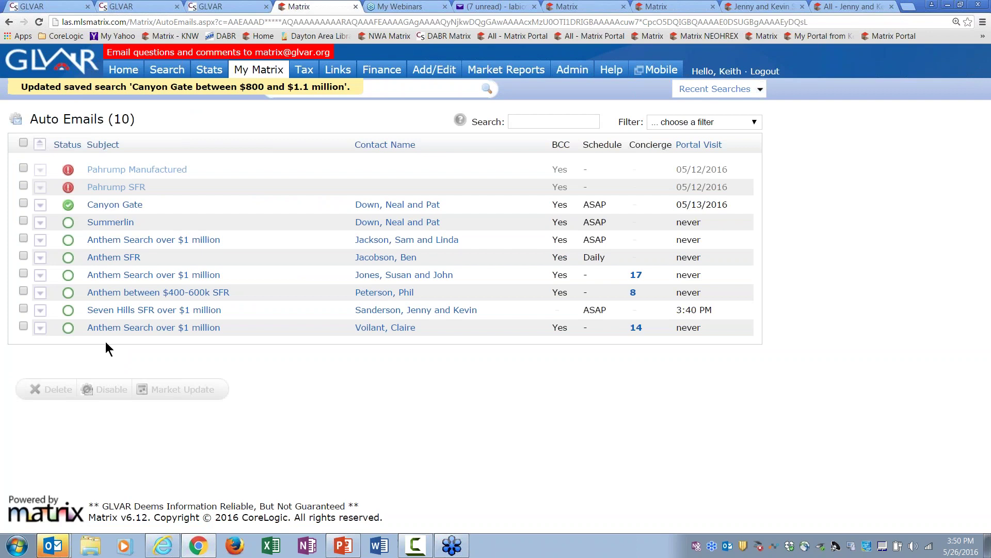
Step: Copy the title 'Seven Hills SFR over $1 million' from the auto email's settings
click(119, 315)
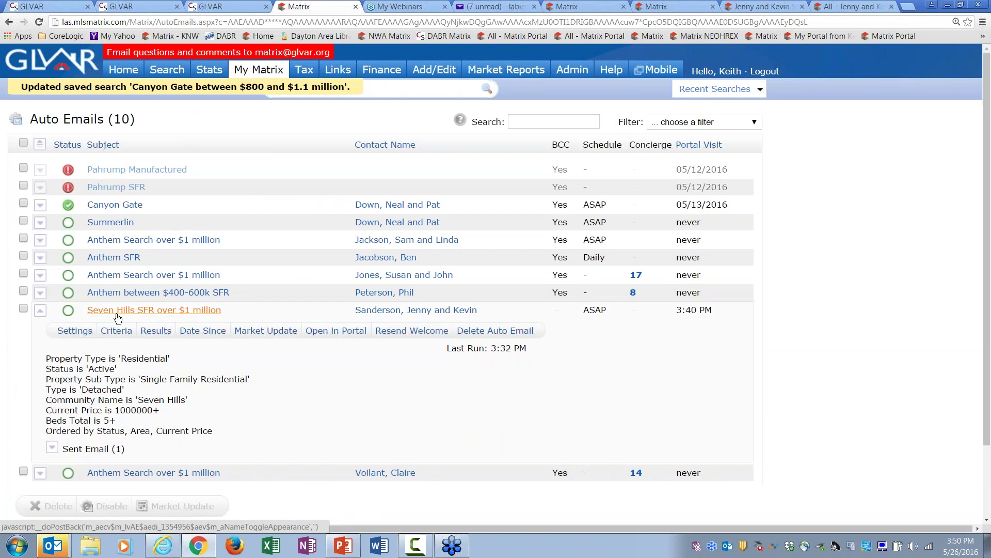
click(78, 330)
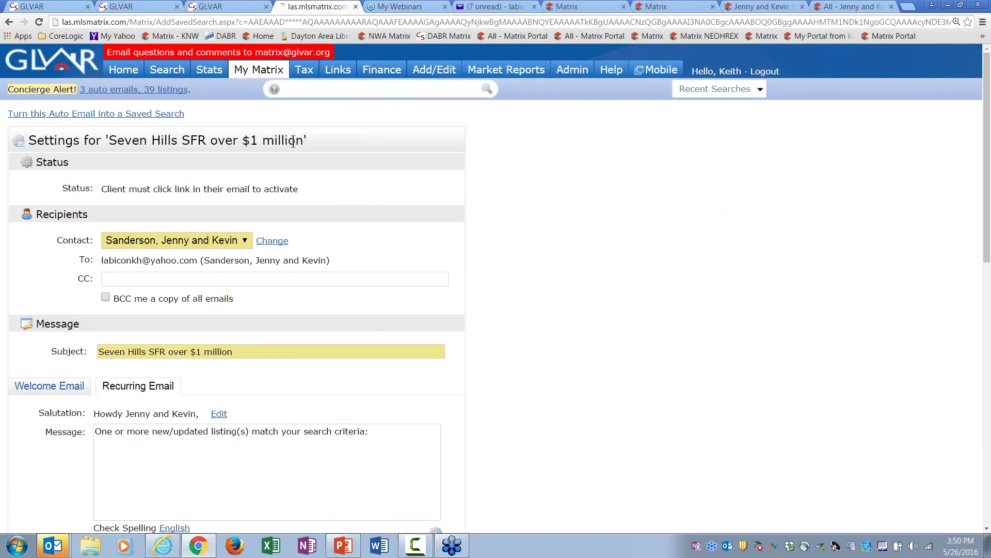
drag(304, 140, 111, 143)
right_click(111, 144)
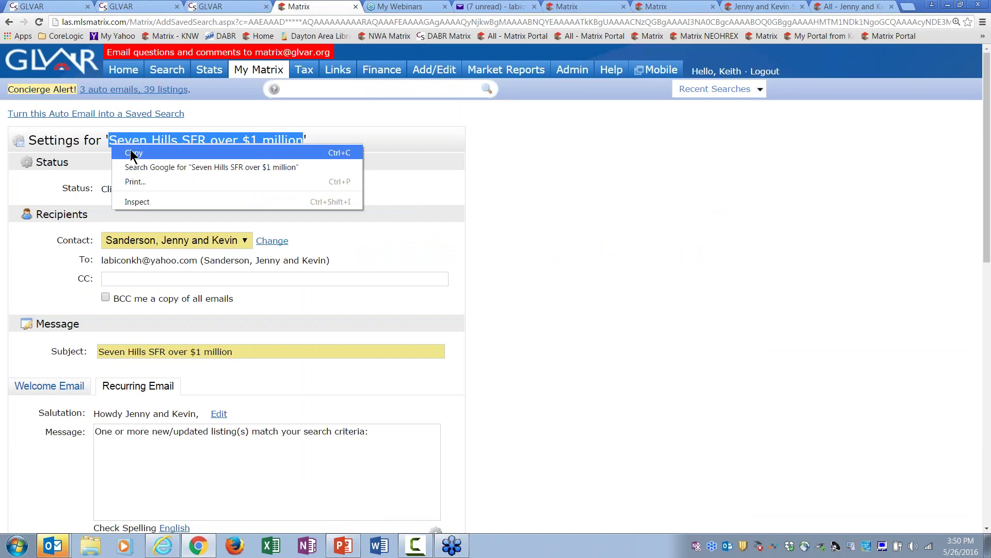
click(130, 154)
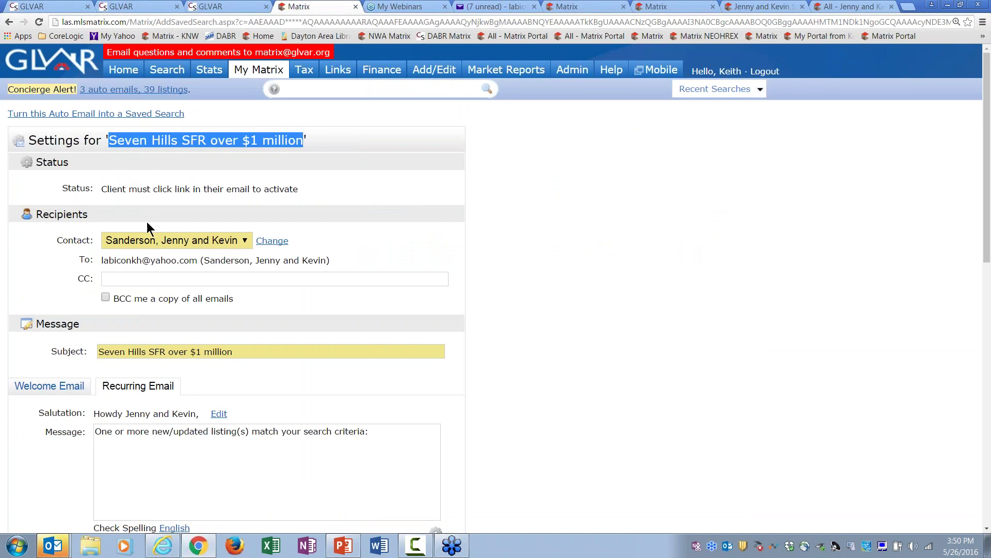
click(119, 123)
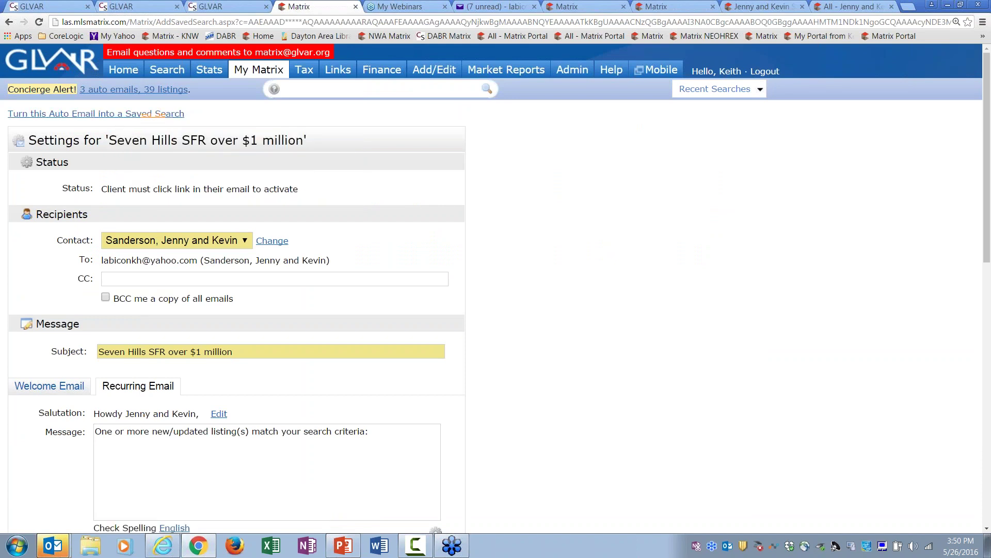
Step: Turn the auto email into a saved search named 'Seven Hills SFR over $1 million'
click(149, 115)
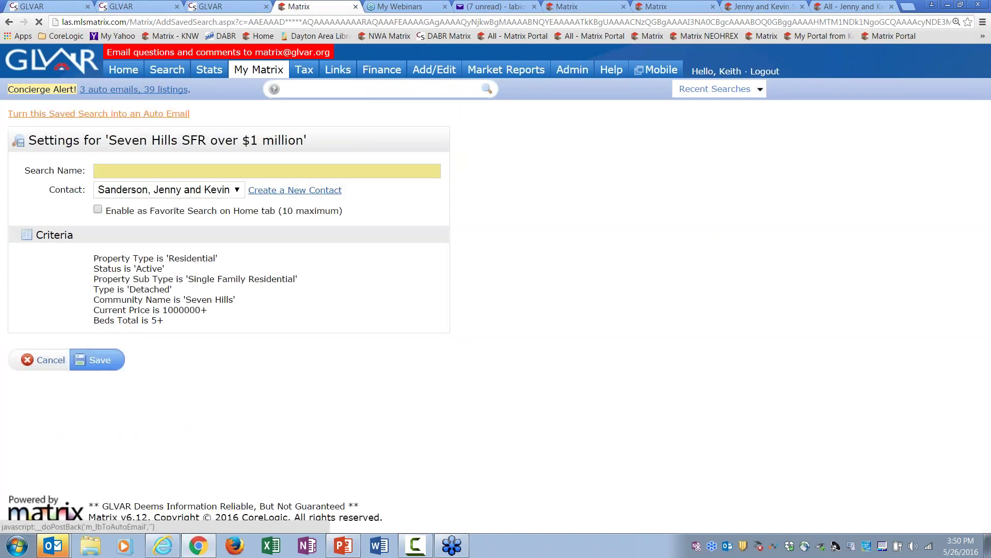
click(153, 171)
key(ctrl+v)
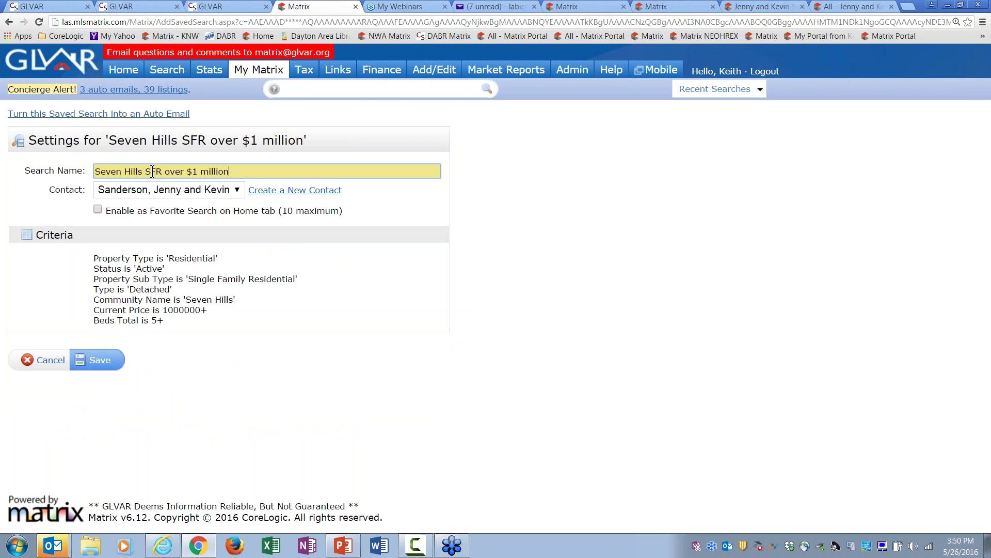
click(100, 357)
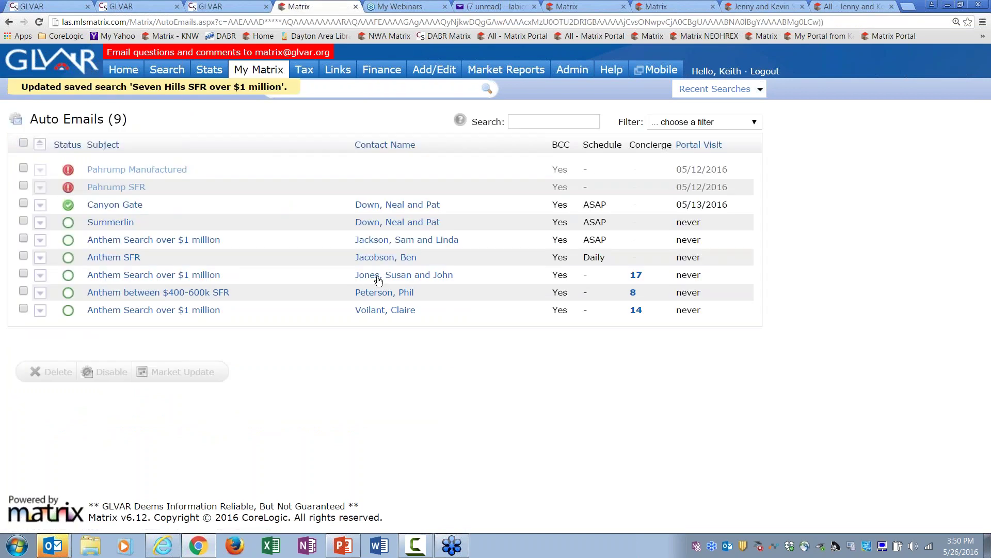
mouse_move(258, 69)
click(281, 114)
Step: Expand the client's contact row, then scroll the 24-entry Saved Searches list for both converted searches
click(81, 401)
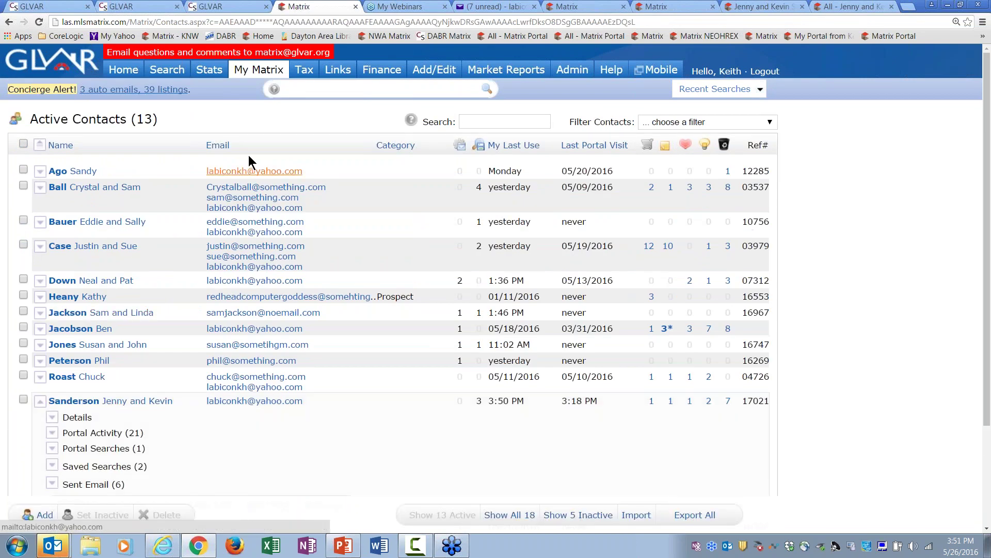
mouse_move(258, 69)
click(289, 162)
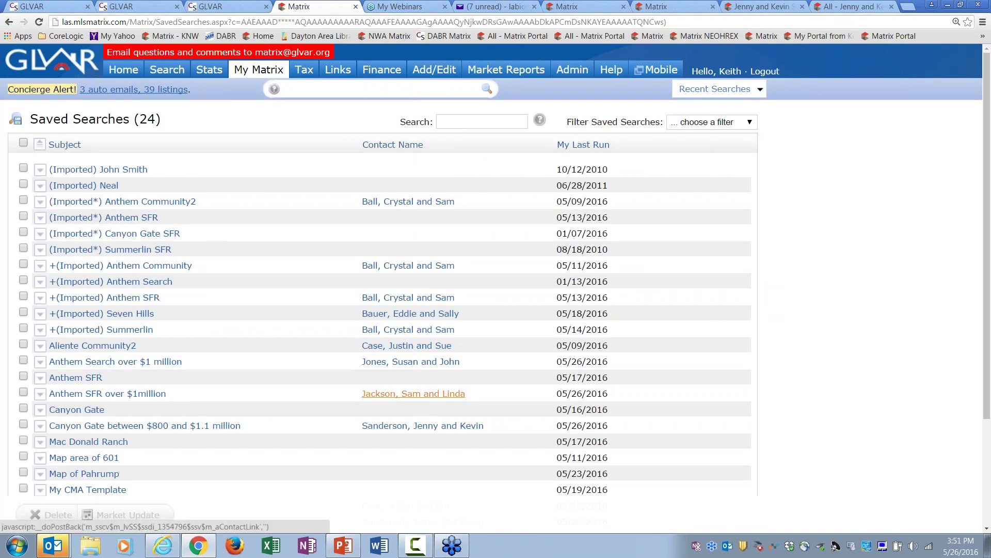
scroll(347, 457, down, 2)
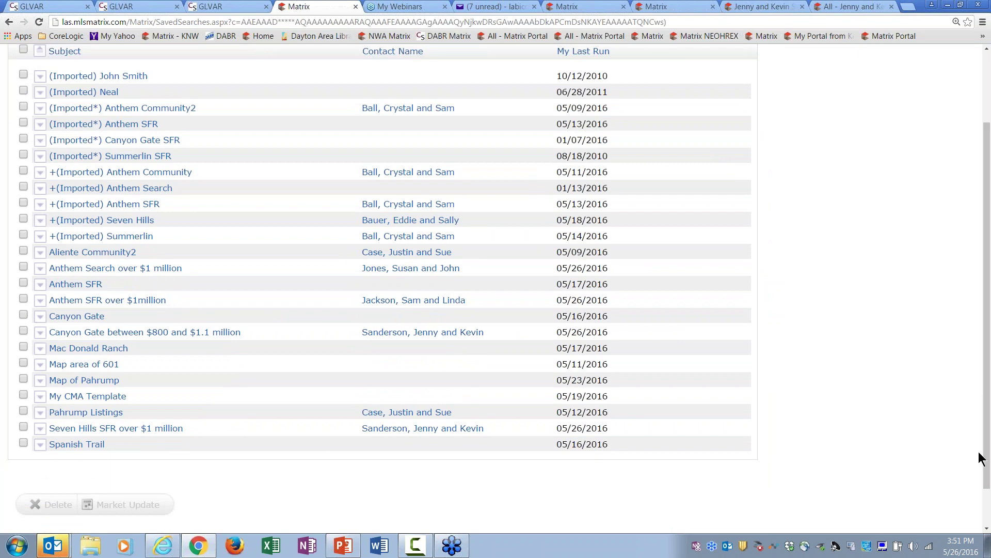
scroll(980, 458, up, 2)
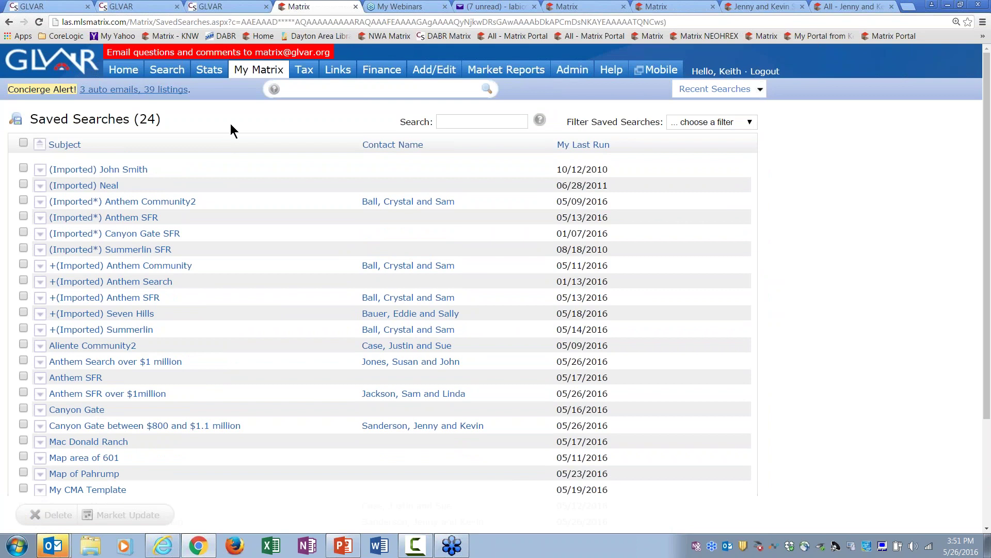
mouse_move(265, 71)
click(268, 115)
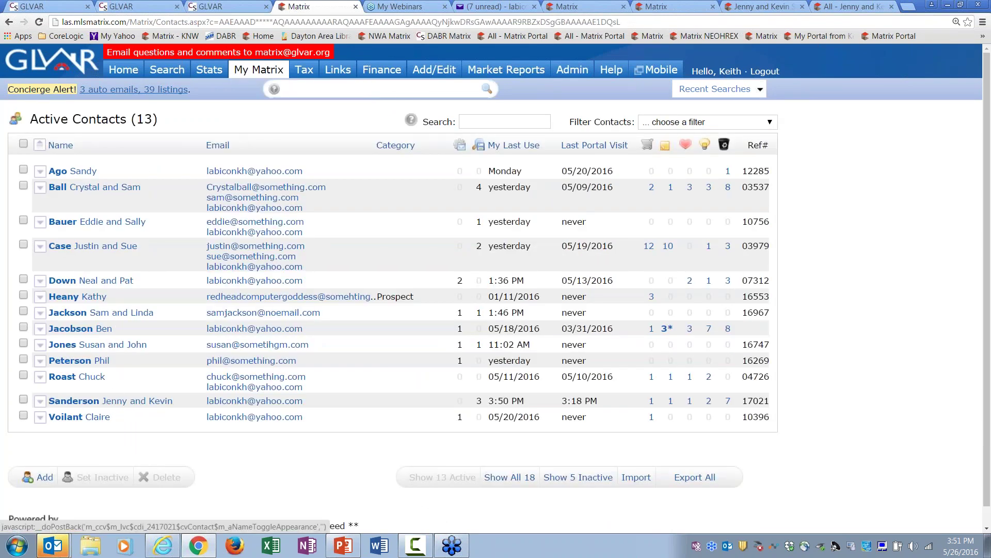
Step: Set the client's contact inactive and view the 6 inactive contacts
click(24, 399)
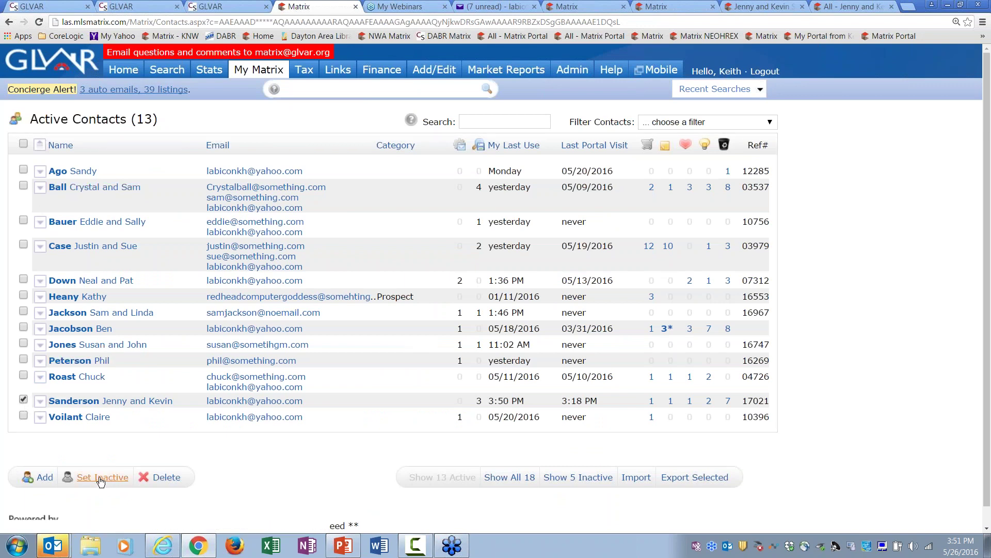
click(102, 477)
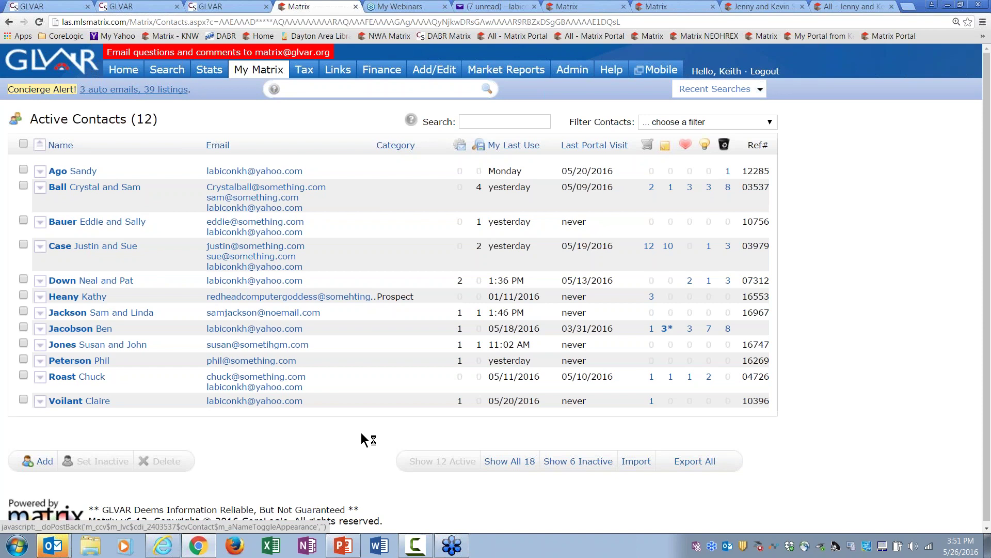
click(571, 465)
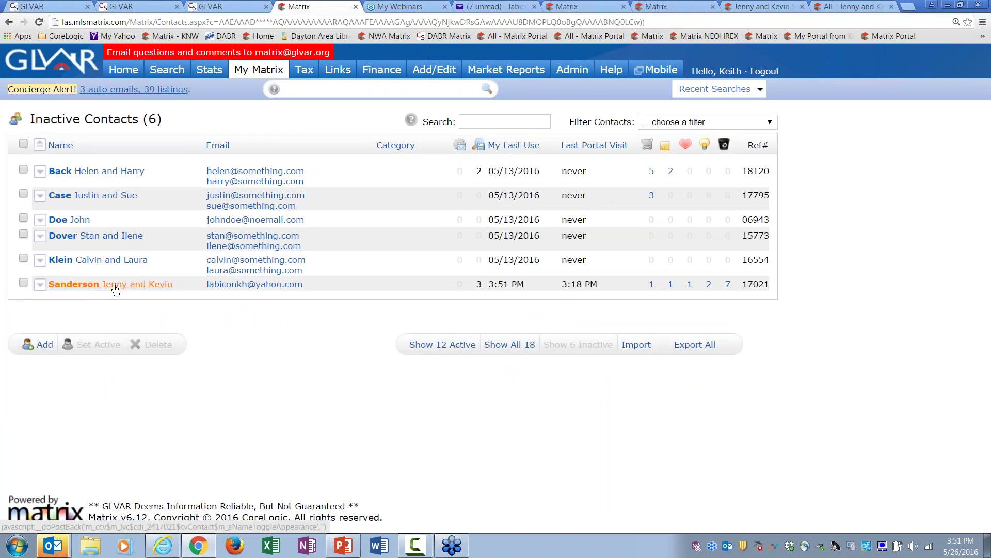
Step: Check the full list of 18 contacts, then show the 12 active contacts again
click(460, 350)
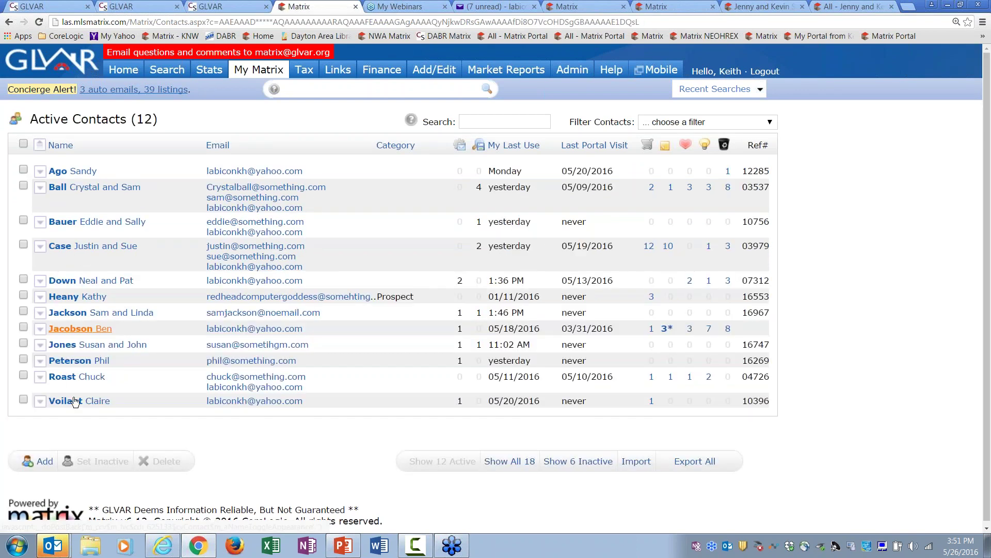
click(513, 461)
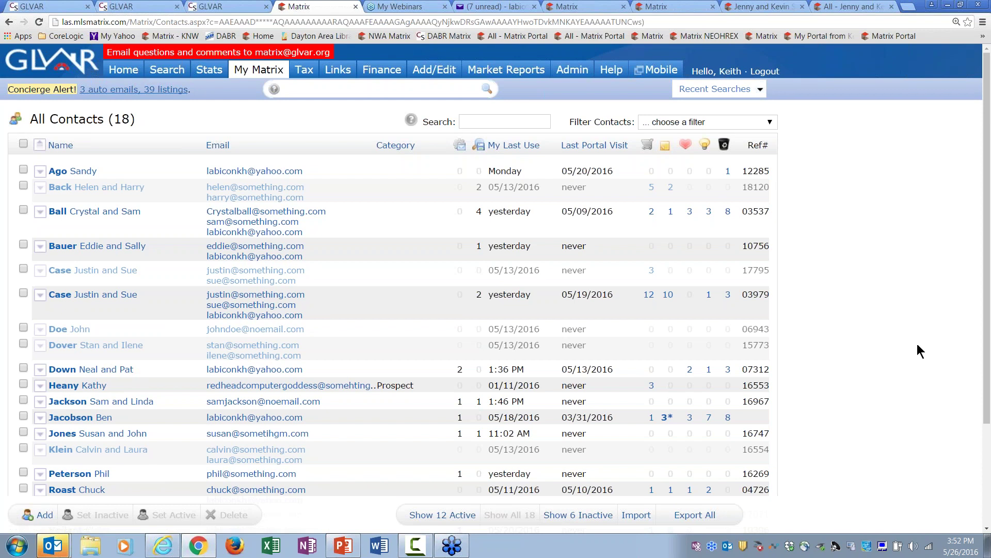
scroll(987, 410, down, 3)
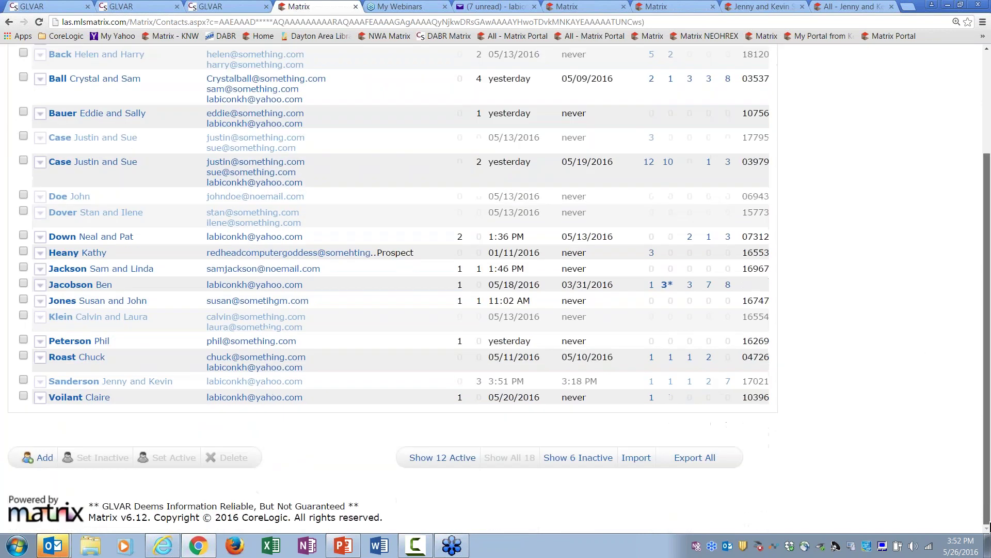
click(444, 459)
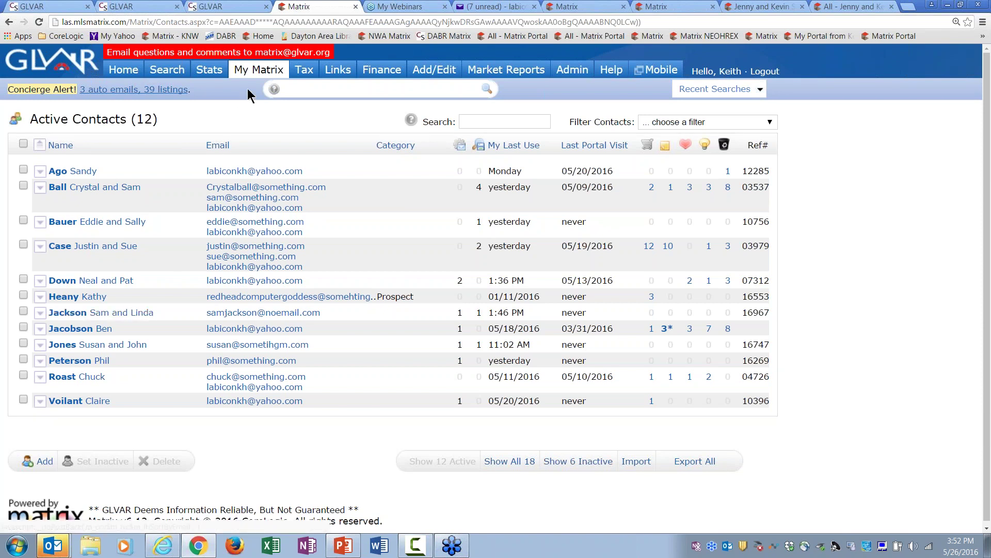
mouse_move(258, 70)
click(279, 138)
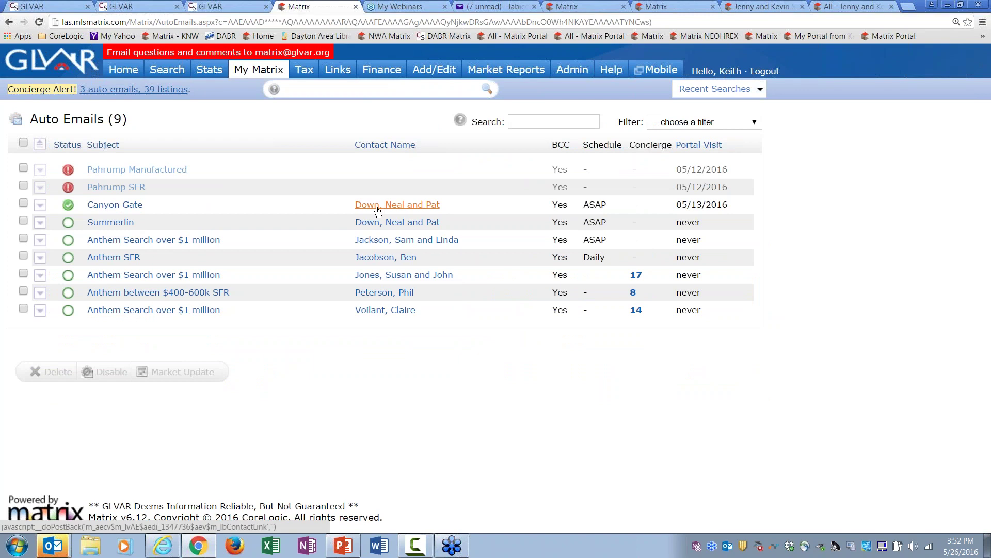
Step: Try the row checkboxes on the 12 active contacts, then go back to the Home dashboard
mouse_move(259, 70)
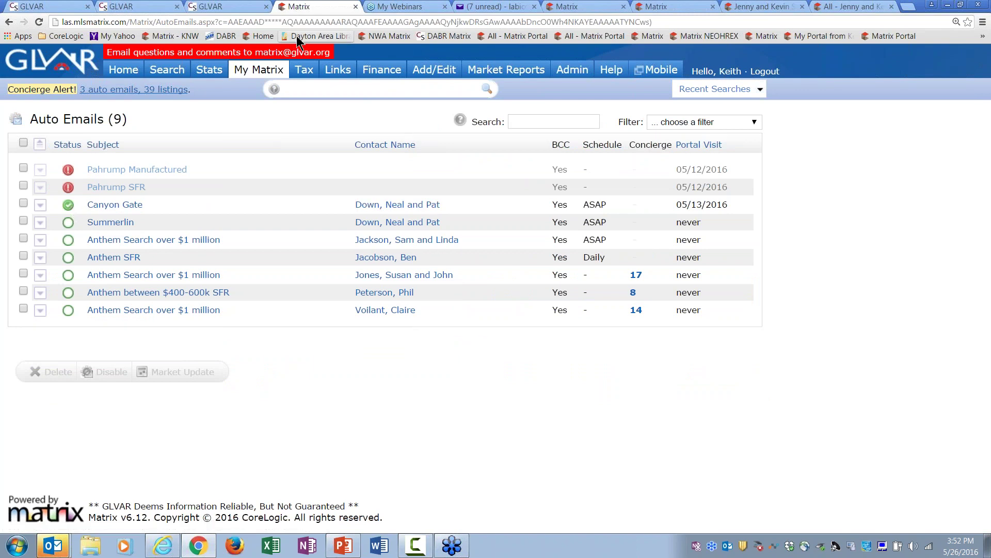
click(271, 115)
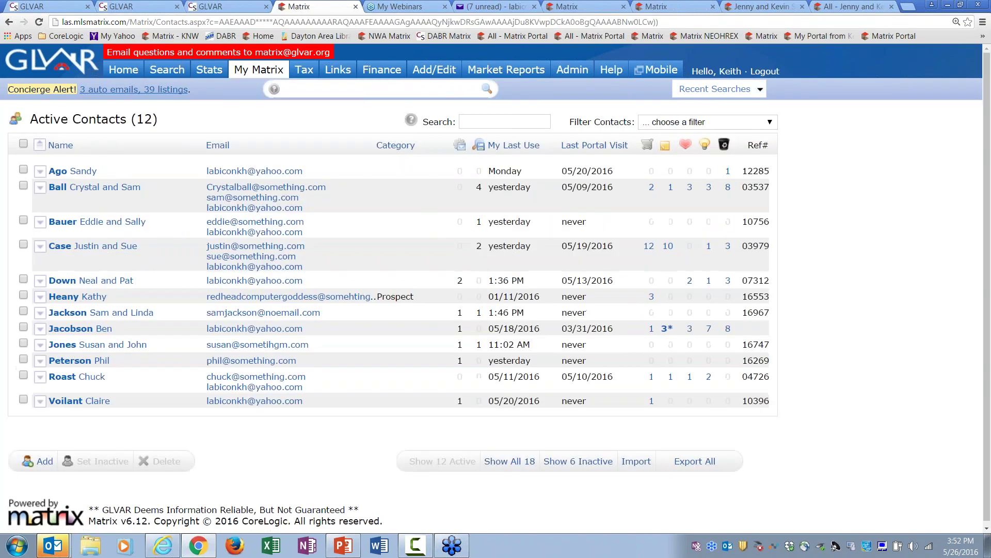
click(23, 280)
click(22, 279)
click(23, 295)
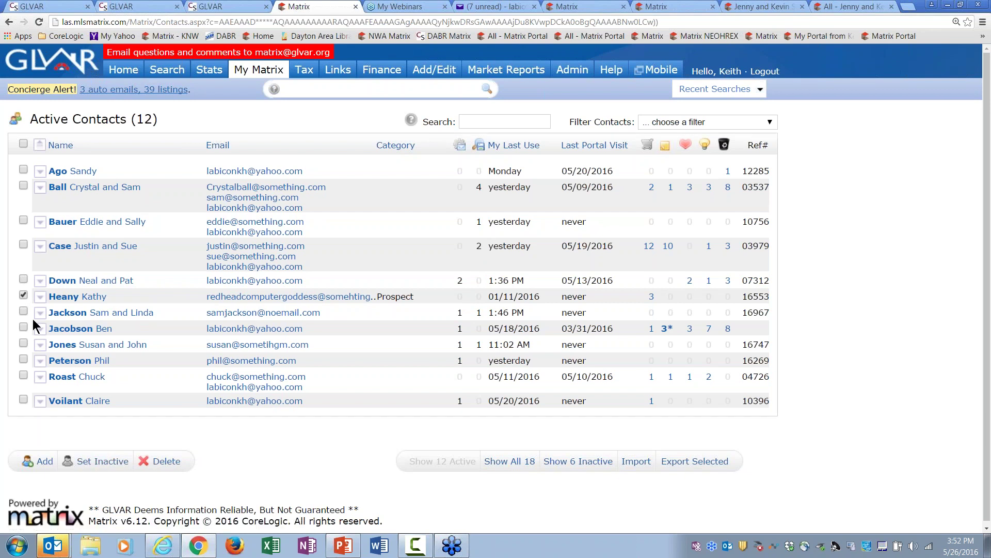
click(24, 144)
click(167, 464)
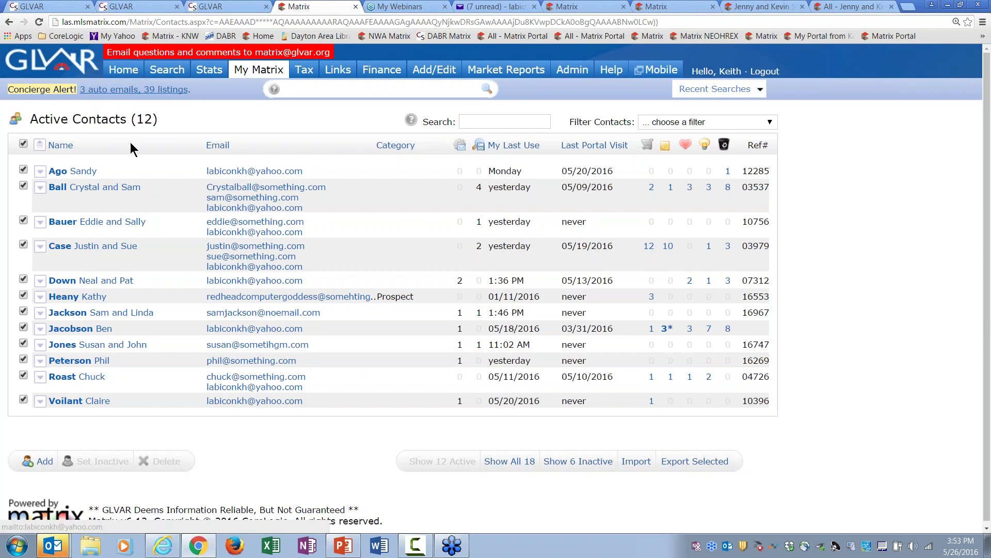
click(124, 69)
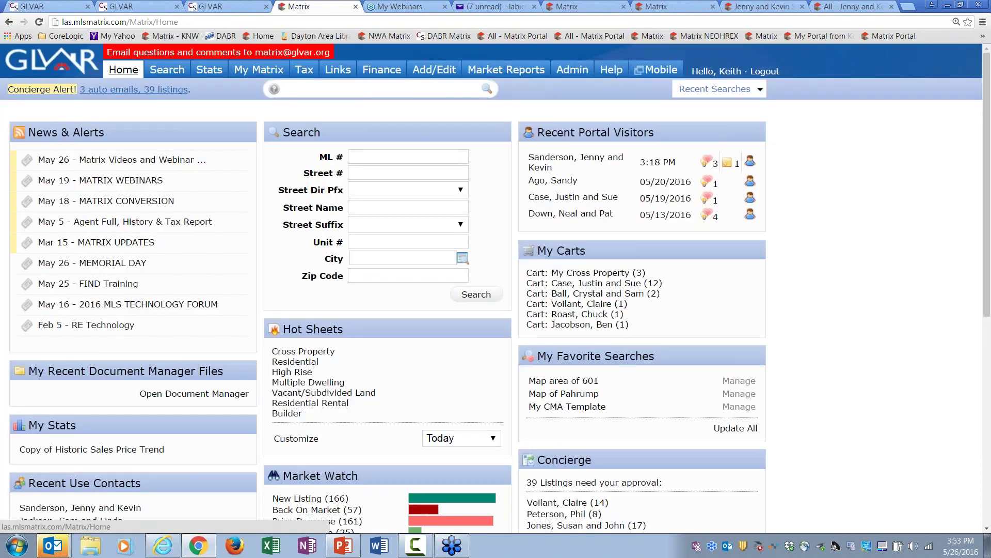